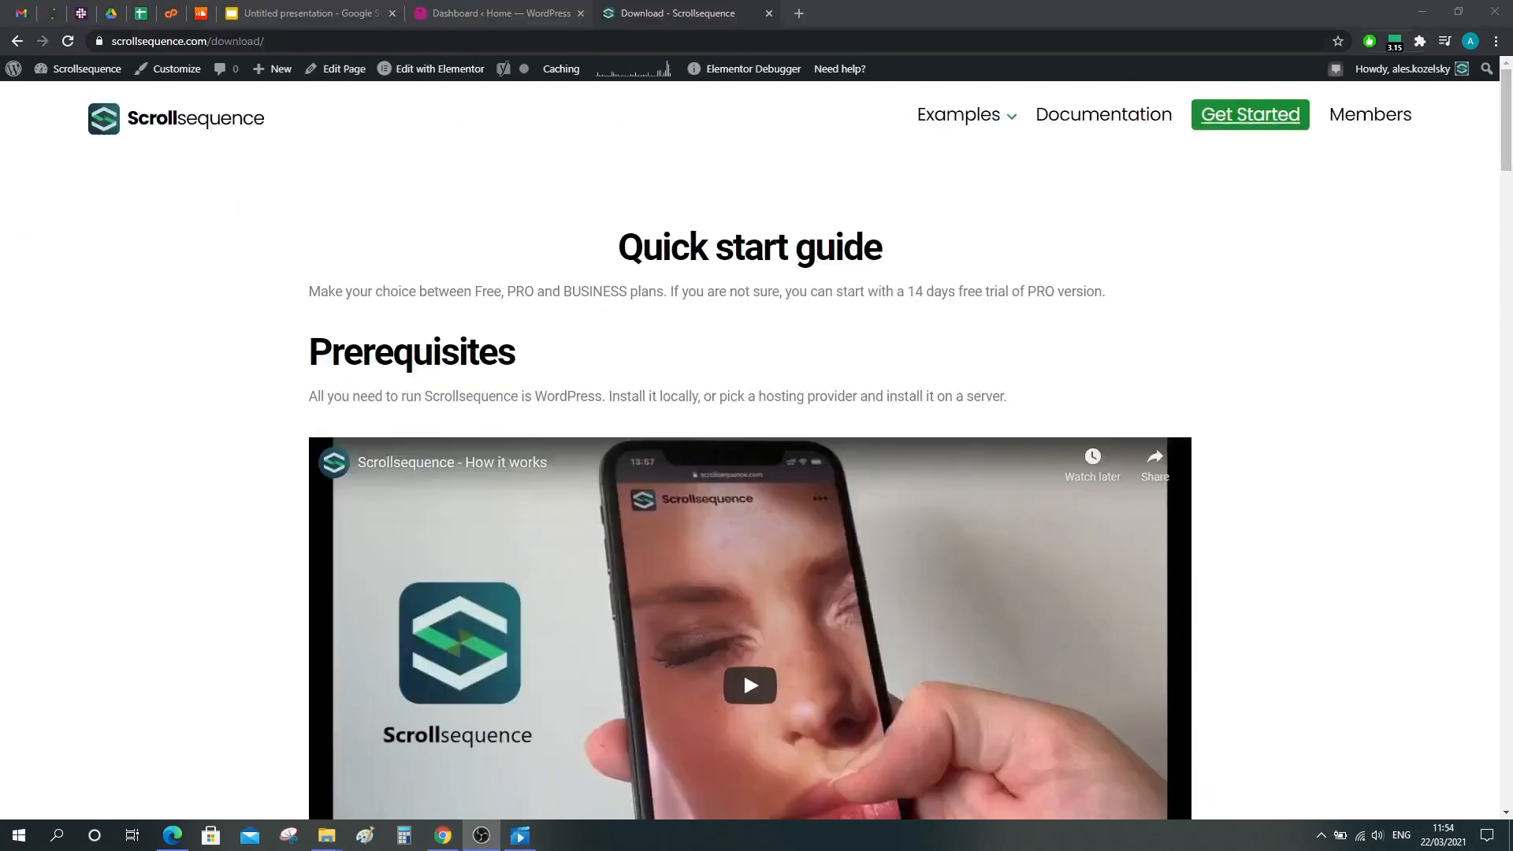
Download Image Pack 1 with the watch images from the quick start page.
{"action": "scroll", "coordinate": [744, 277], "scroll_direction": "down", "scroll_amount": 15}
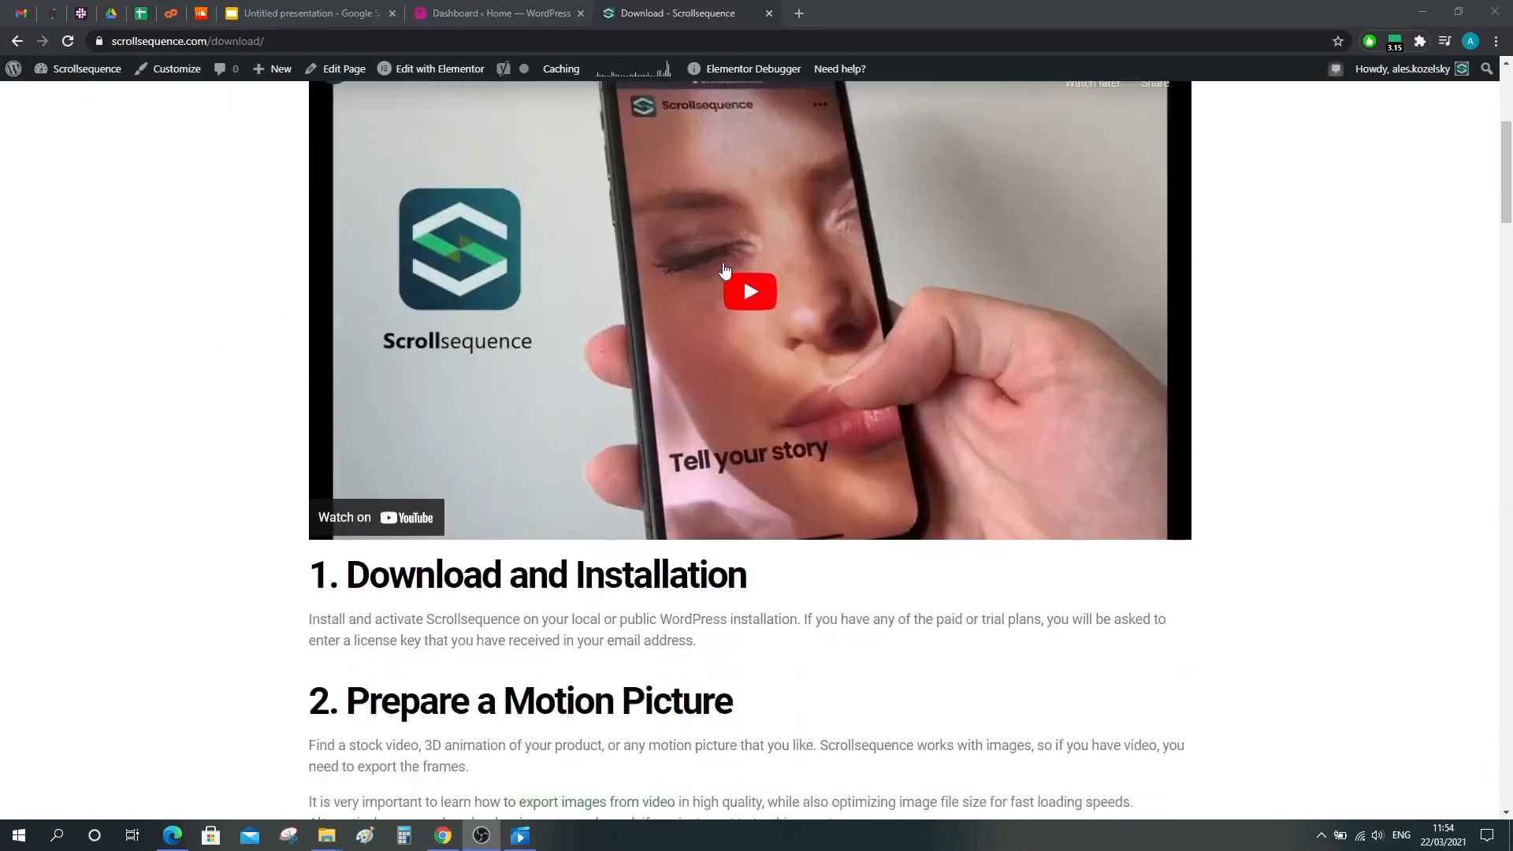
{"action": "scroll", "coordinate": [707, 315], "scroll_direction": "down", "scroll_amount": 15}
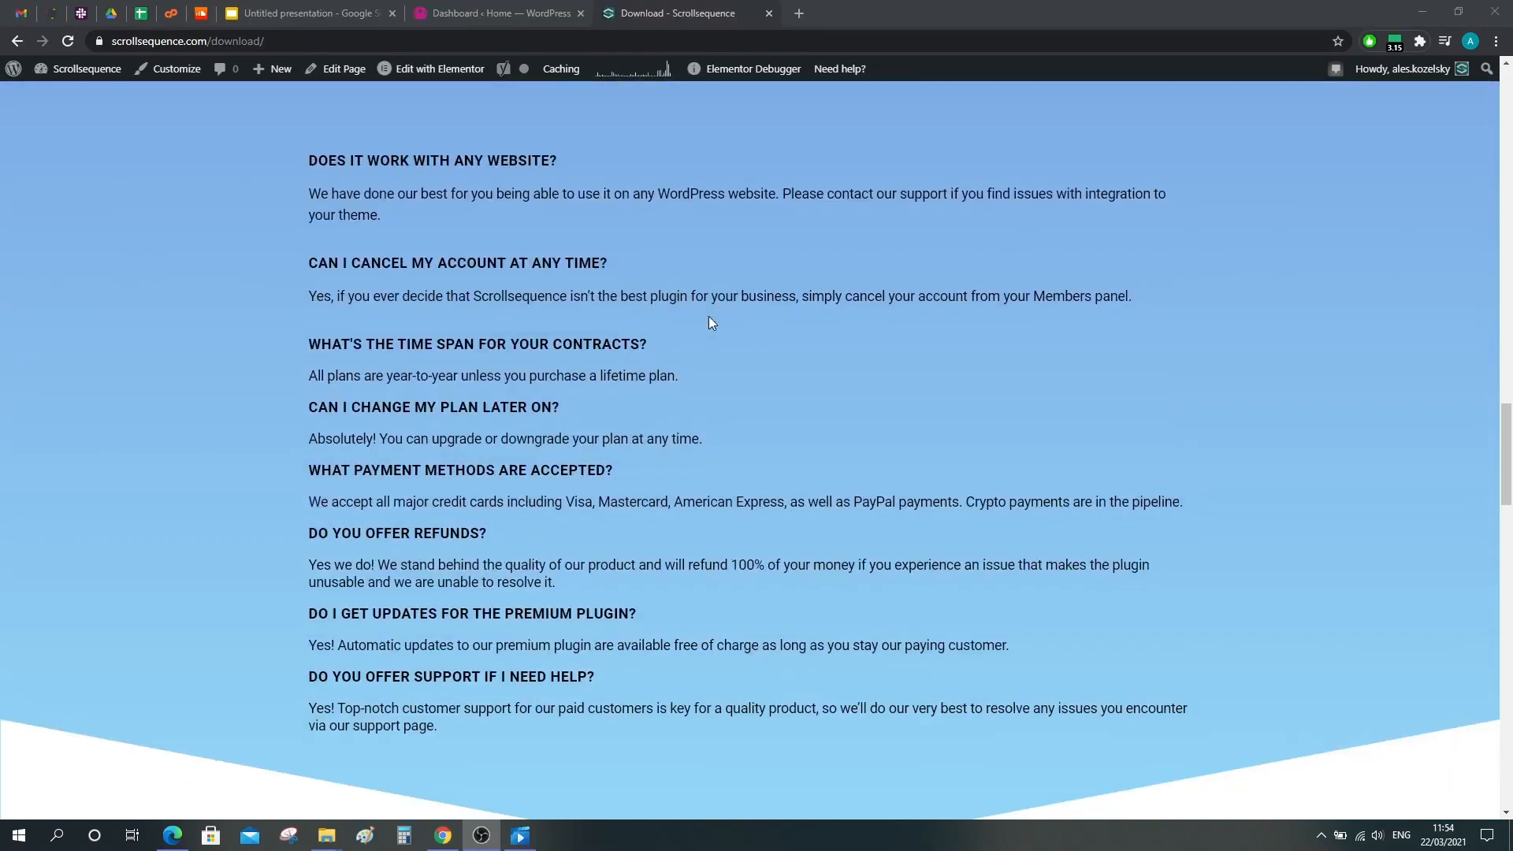
{"action": "scroll", "coordinate": [712, 436], "scroll_direction": "up", "scroll_amount": 3}
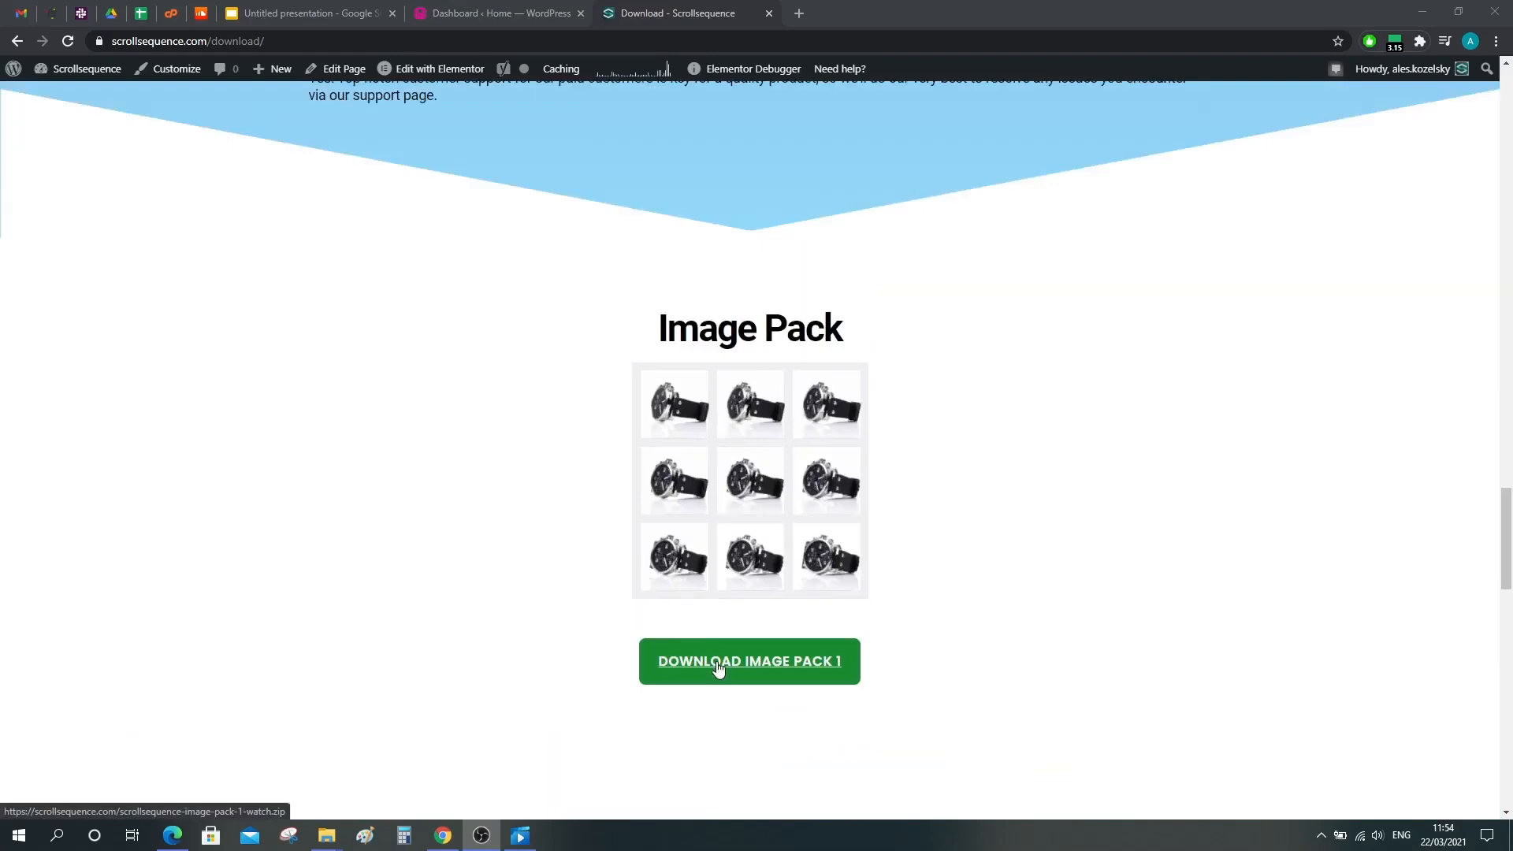
{"action": "left_click", "coordinate": [717, 667]}
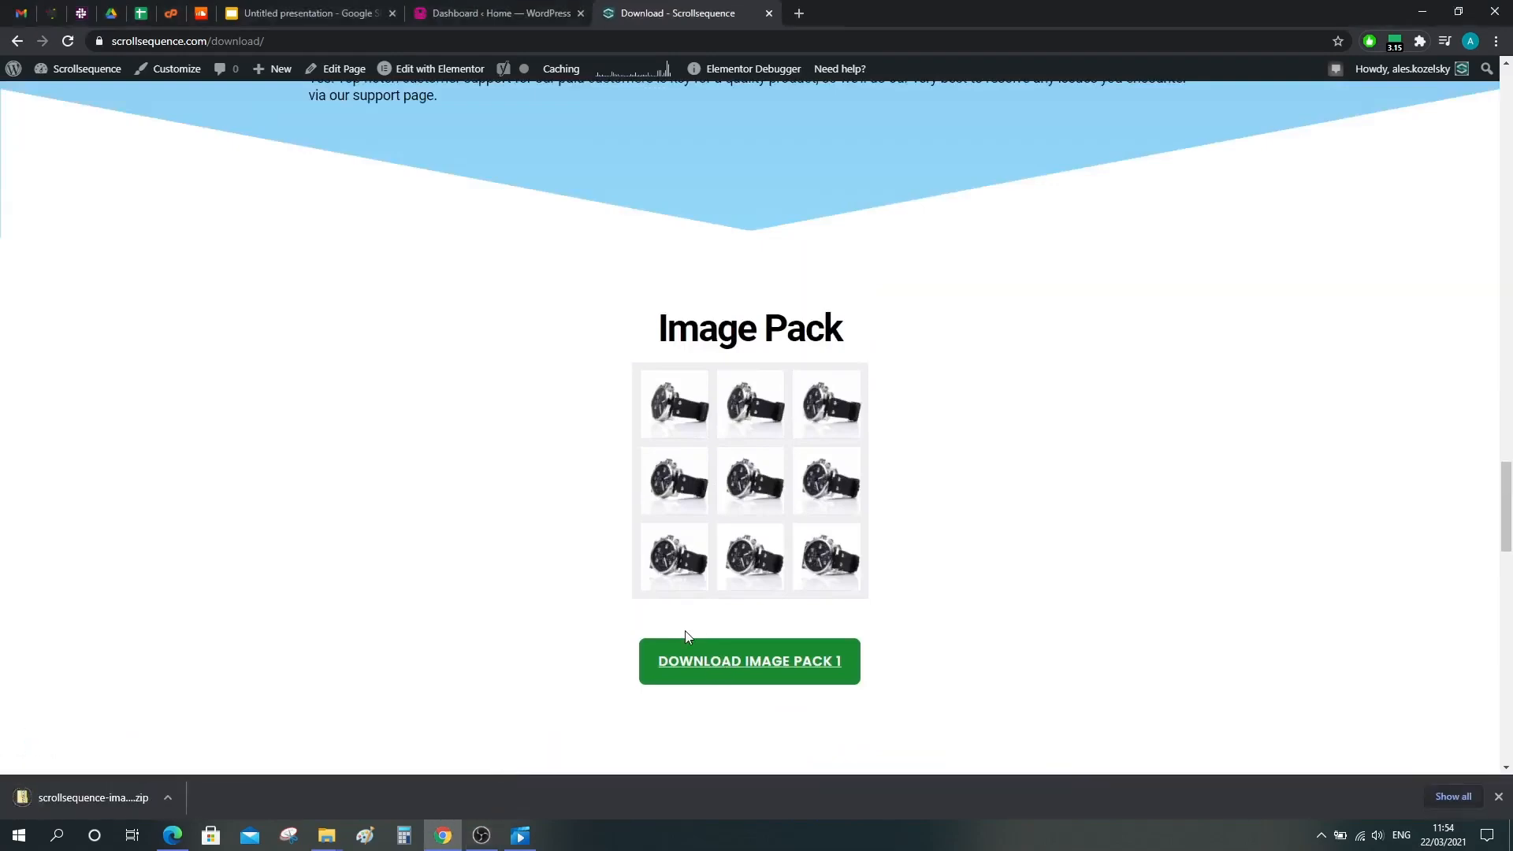
Switch to File Explorer and look through the watch frames in the extracted image pack folder.
{"action": "left_click", "coordinate": [327, 835]}
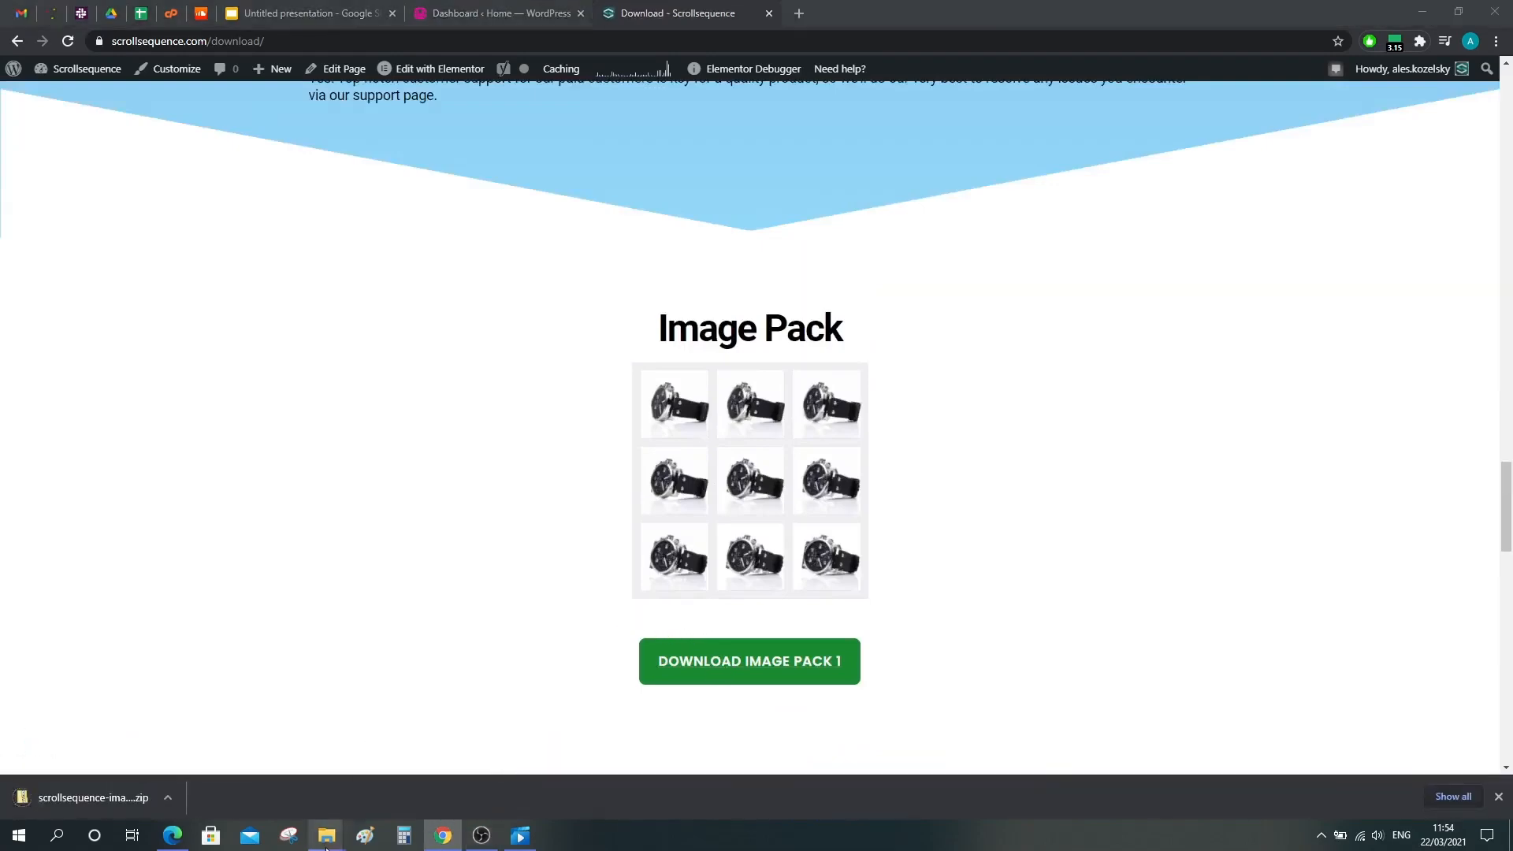
{"action": "left_click", "coordinate": [424, 761]}
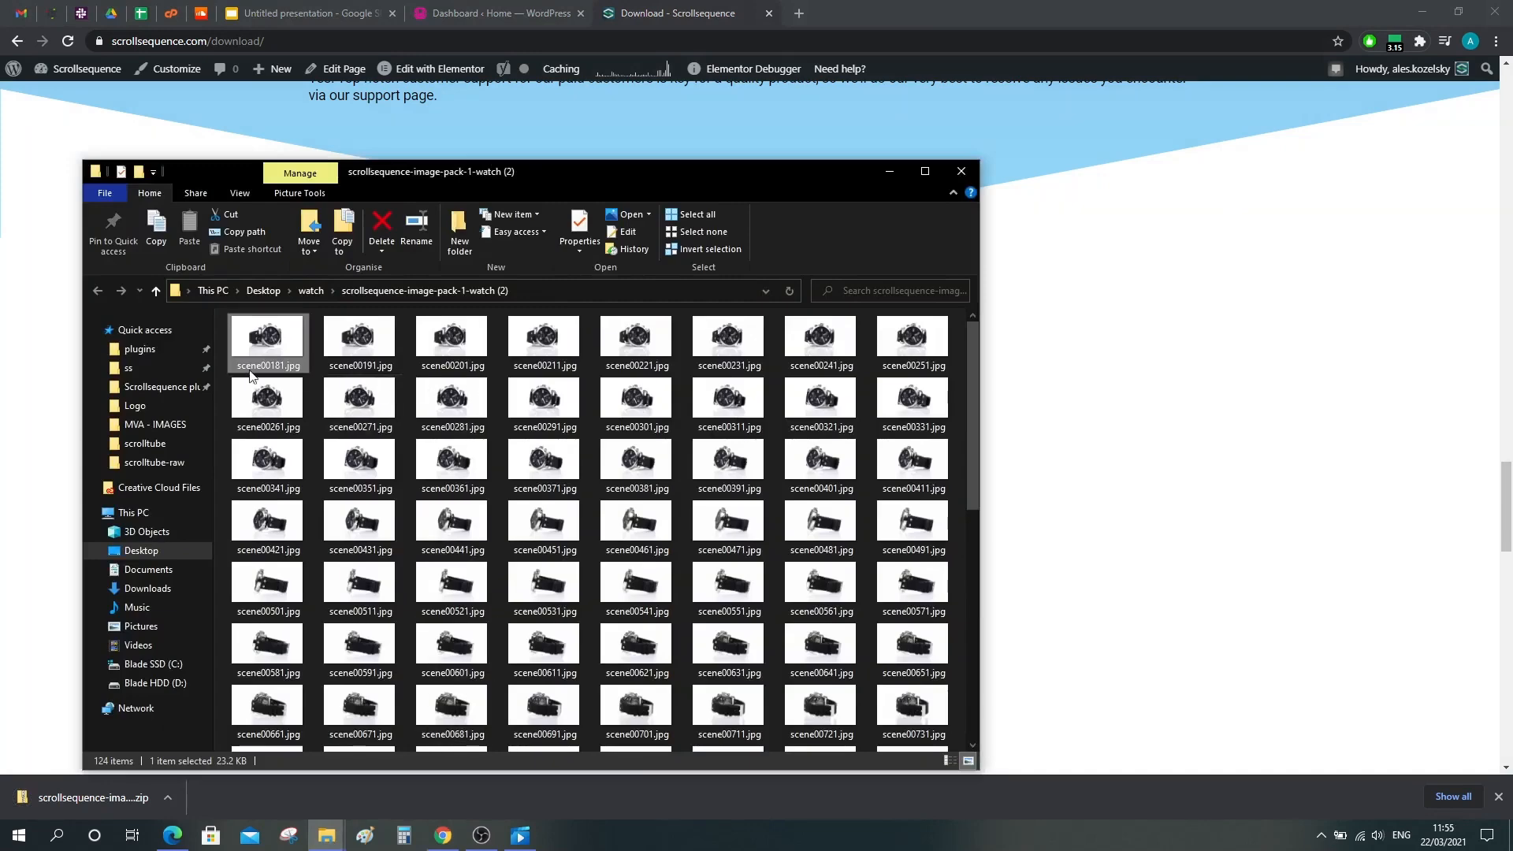
{"action": "scroll", "coordinate": [498, 449], "scroll_direction": "down", "scroll_amount": 10}
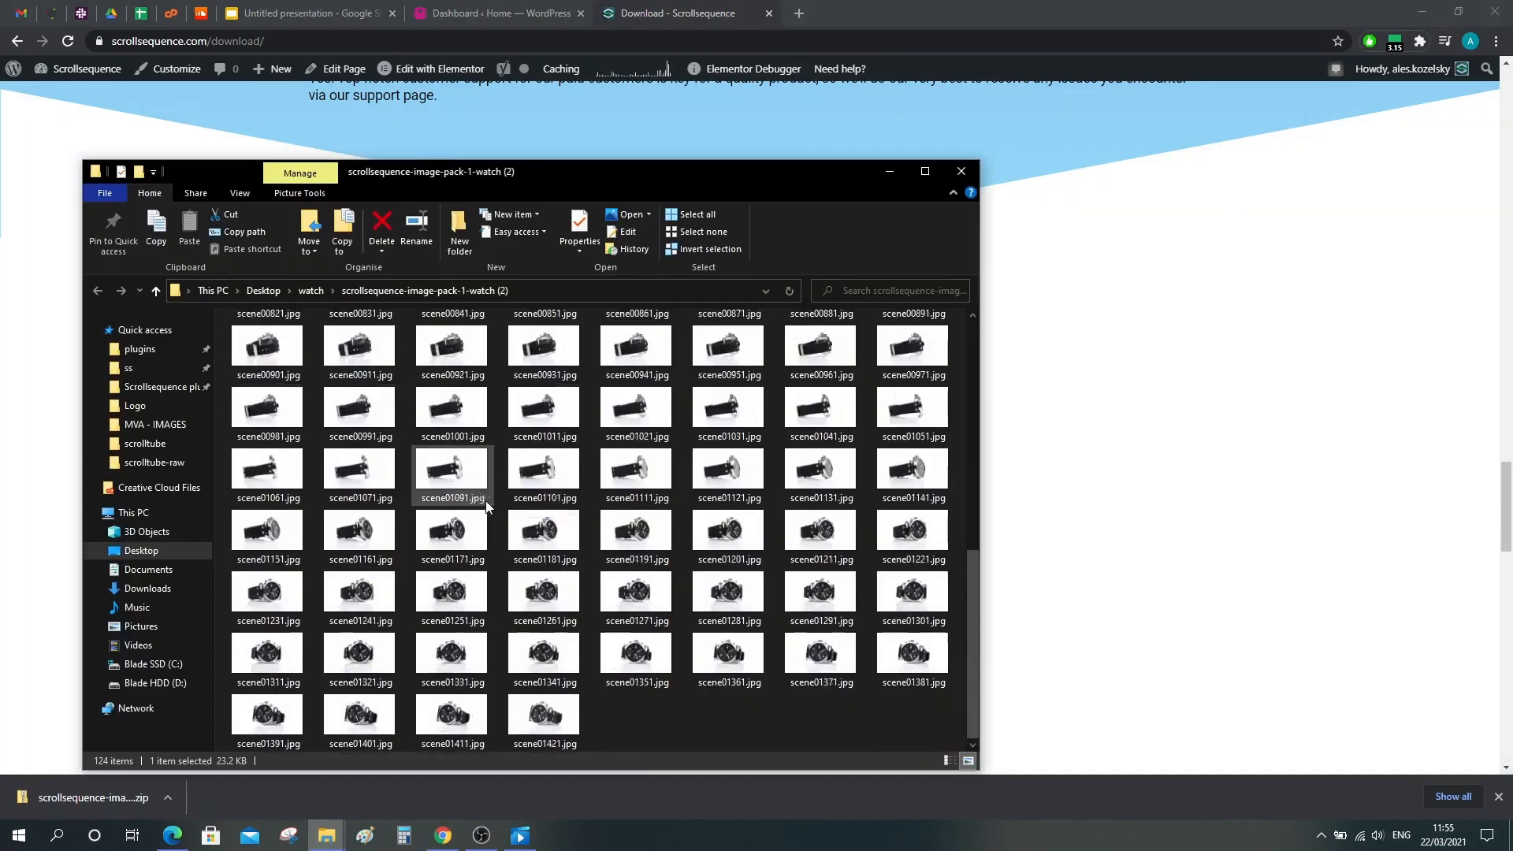
{"action": "scroll", "coordinate": [495, 490], "scroll_direction": "up", "scroll_amount": 10}
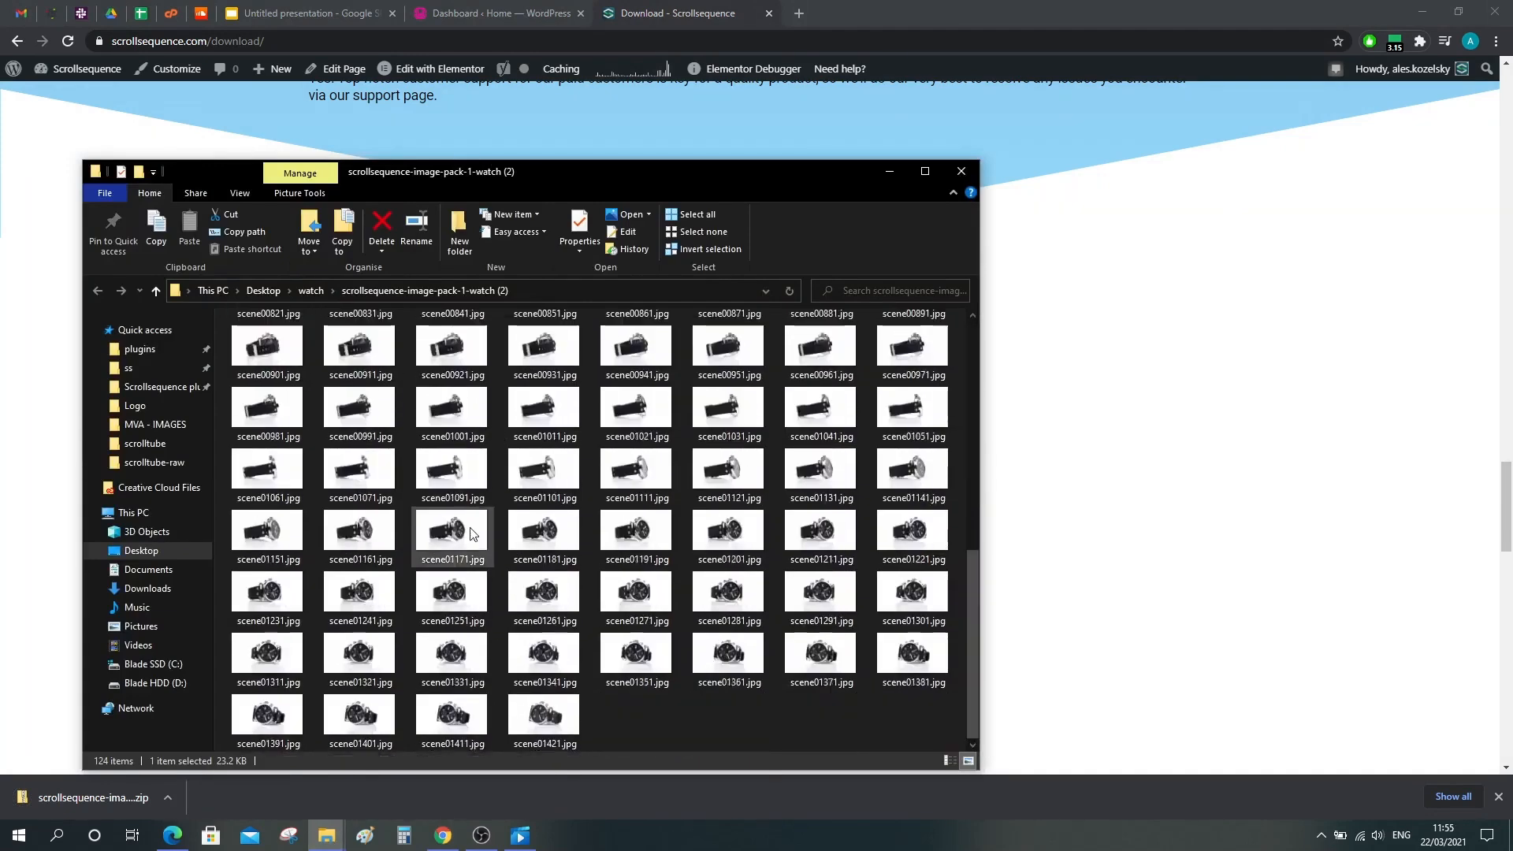
Switch to the WordPress dashboard and open the file upload area of the media library.
{"action": "left_click", "coordinate": [484, 12]}
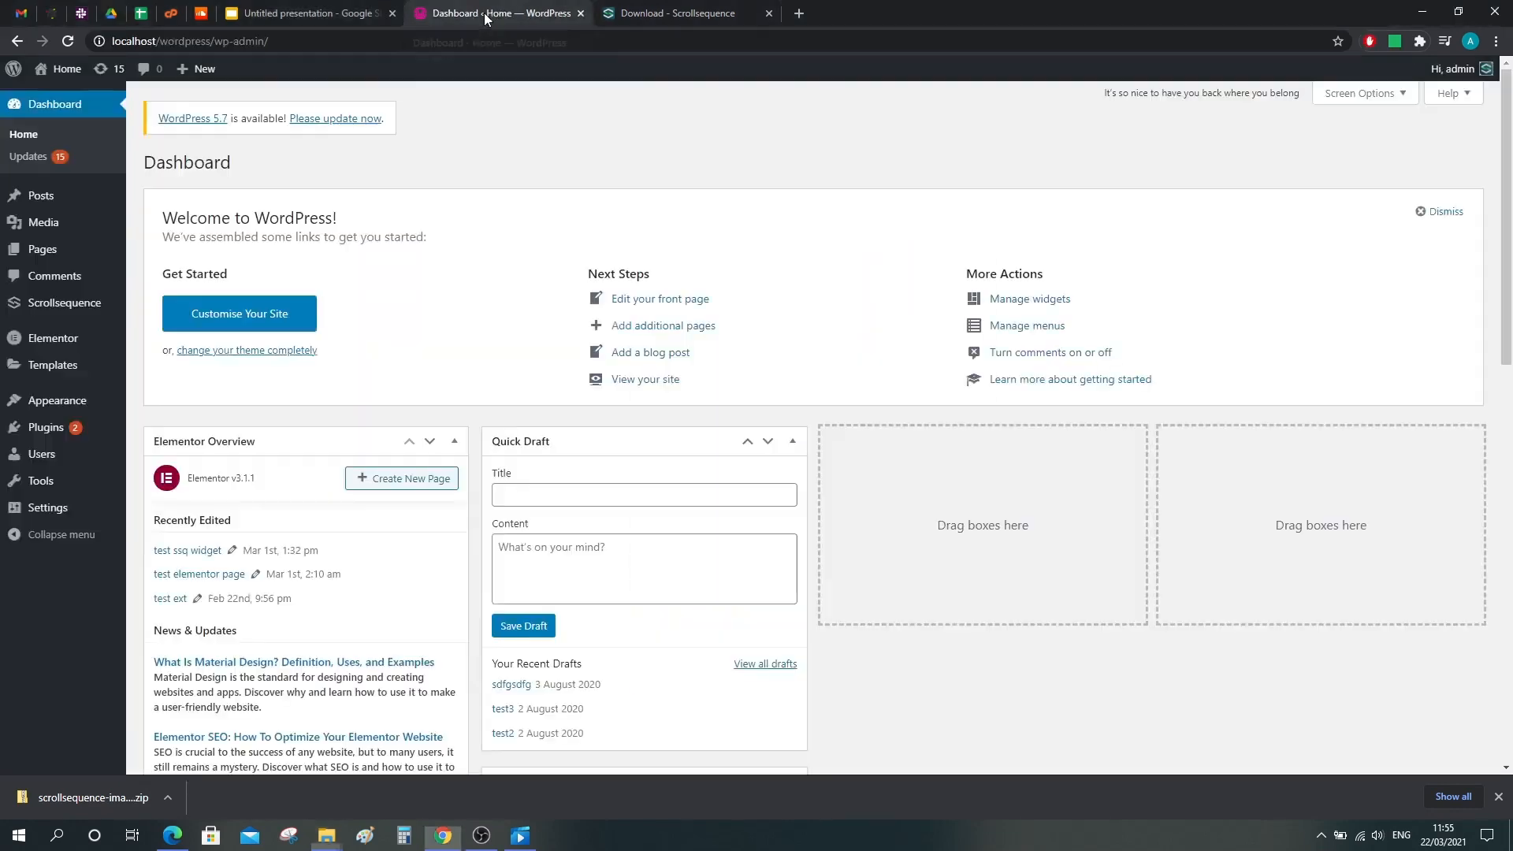
{"action": "left_click", "coordinate": [54, 225]}
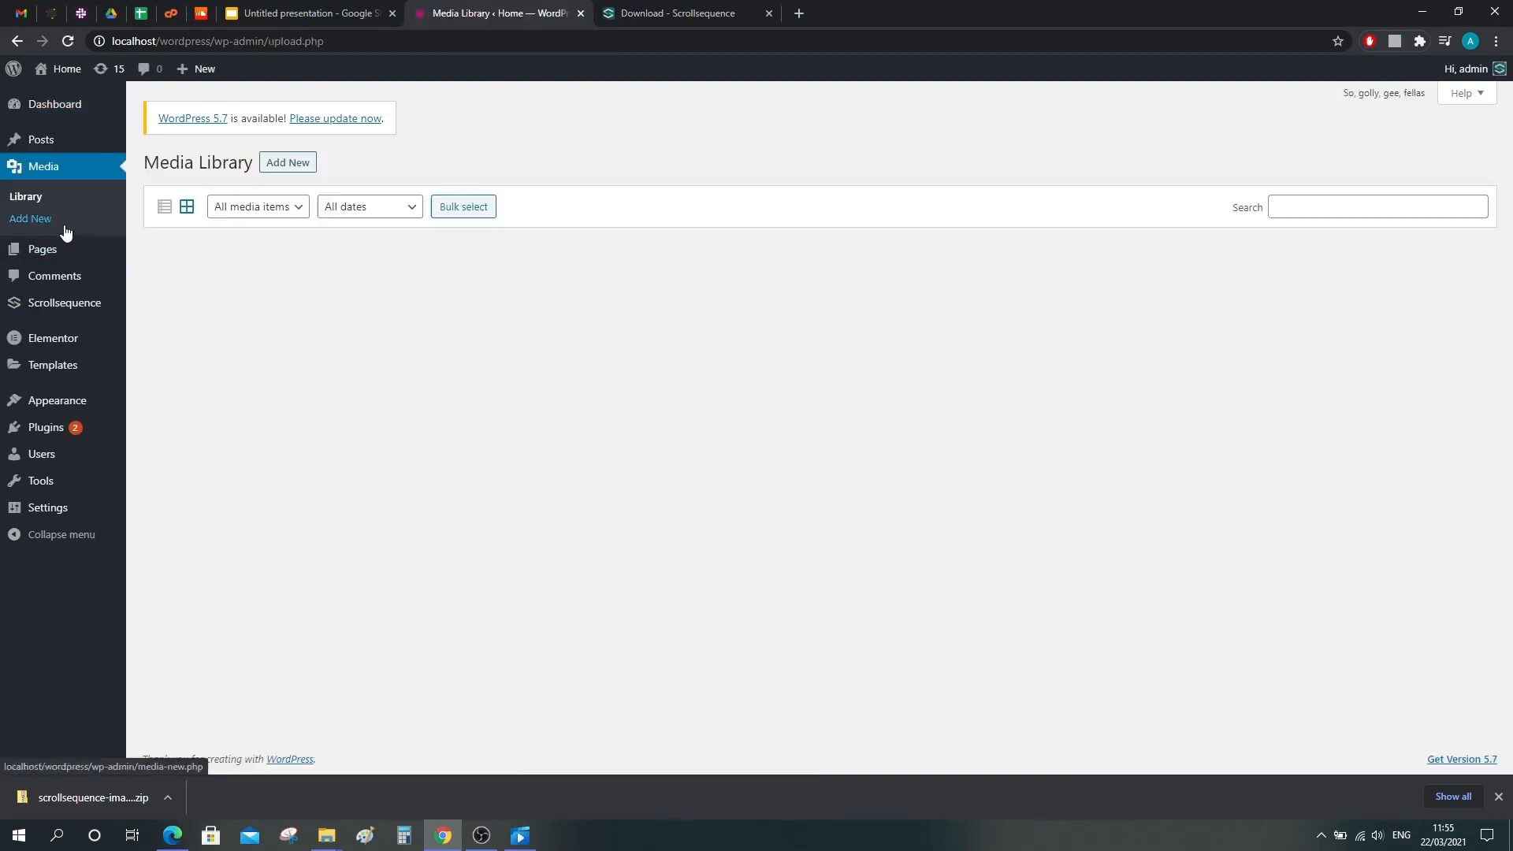
{"action": "left_click", "coordinate": [293, 163]}
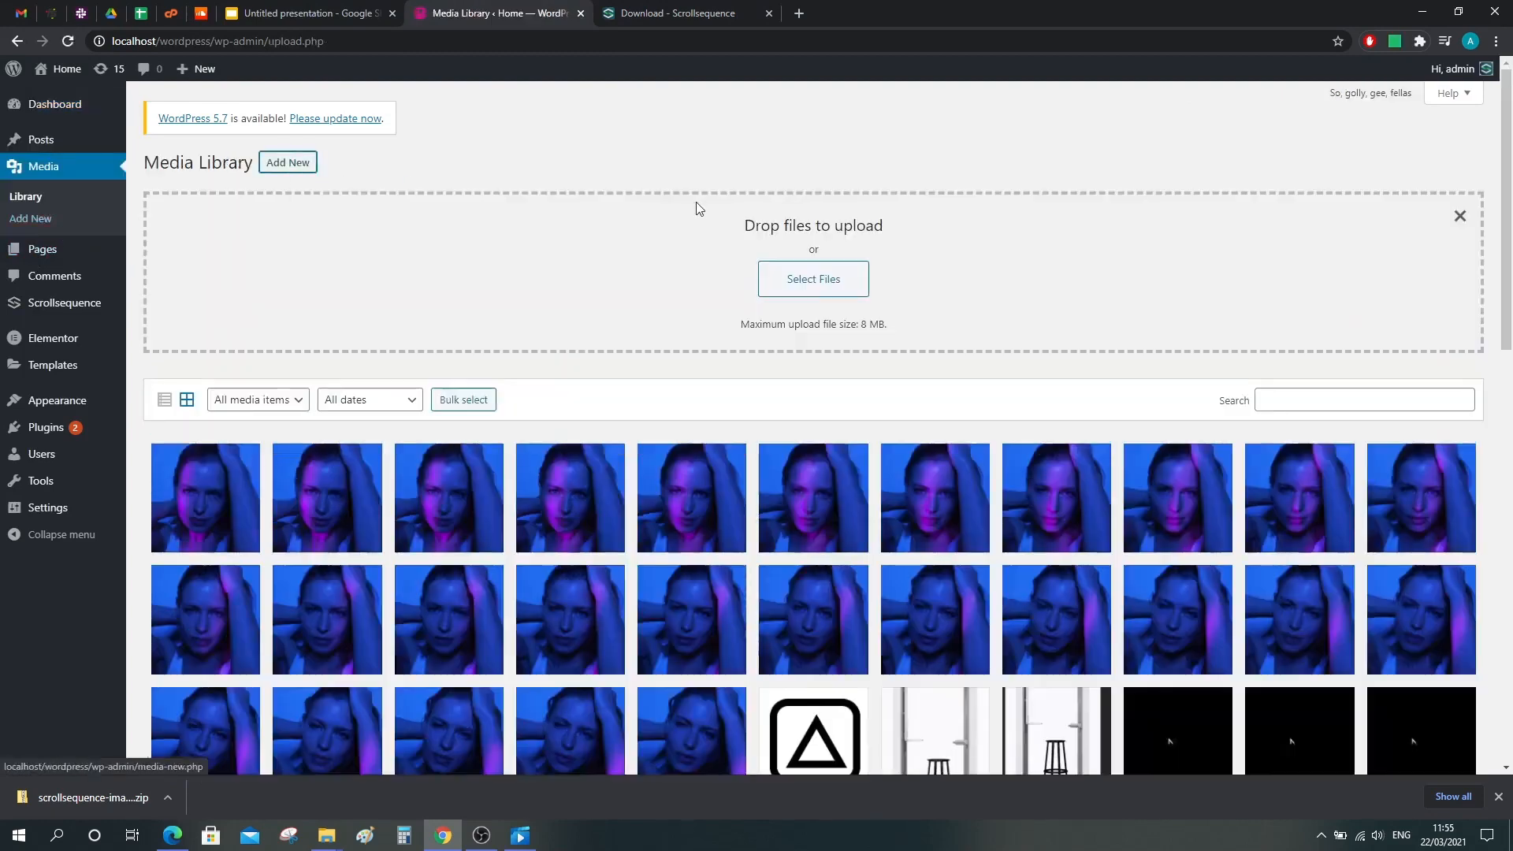
Upload all watch images from the scrollsequence-image-pack-1-watch (2) folder to the media library.
{"action": "mouse_move", "coordinate": [329, 838]}
{"action": "left_click", "coordinate": [398, 769]}
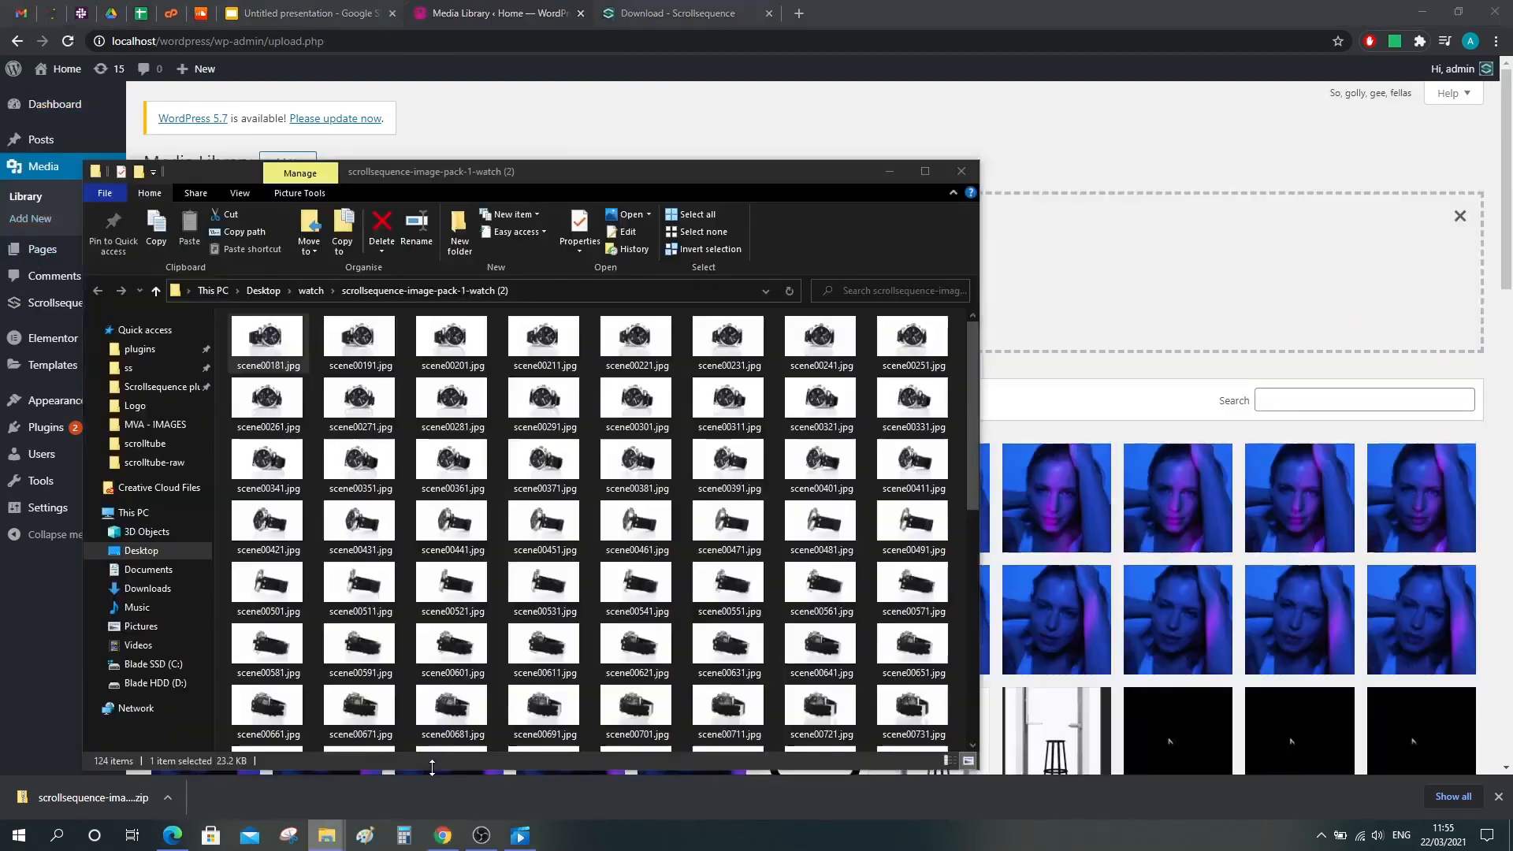
{"action": "left_click", "coordinate": [266, 365]}
{"action": "left_click", "coordinate": [267, 365]}
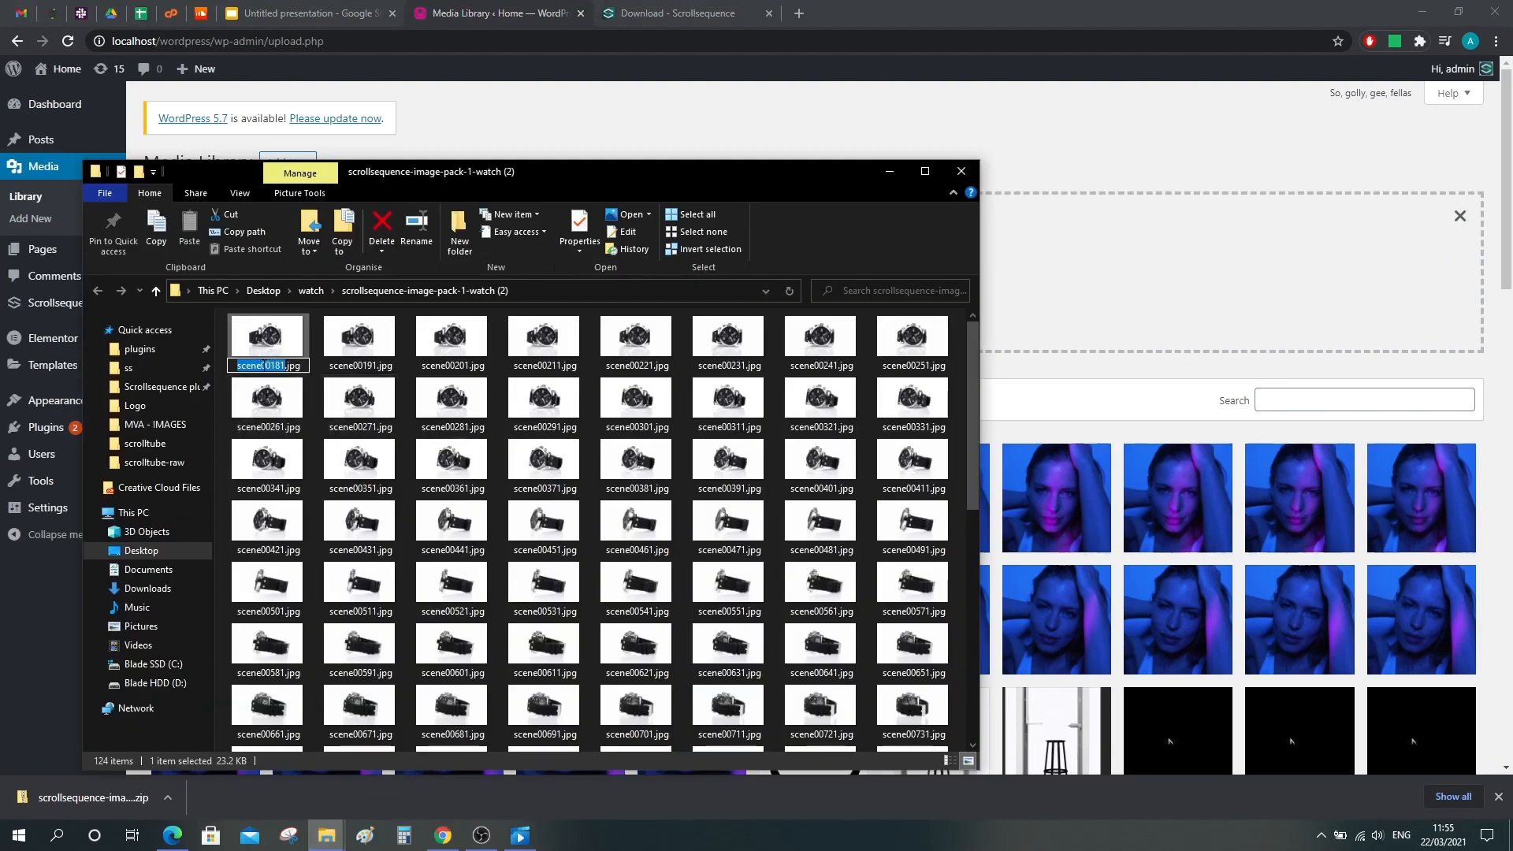
{"action": "left_click", "coordinate": [254, 354]}
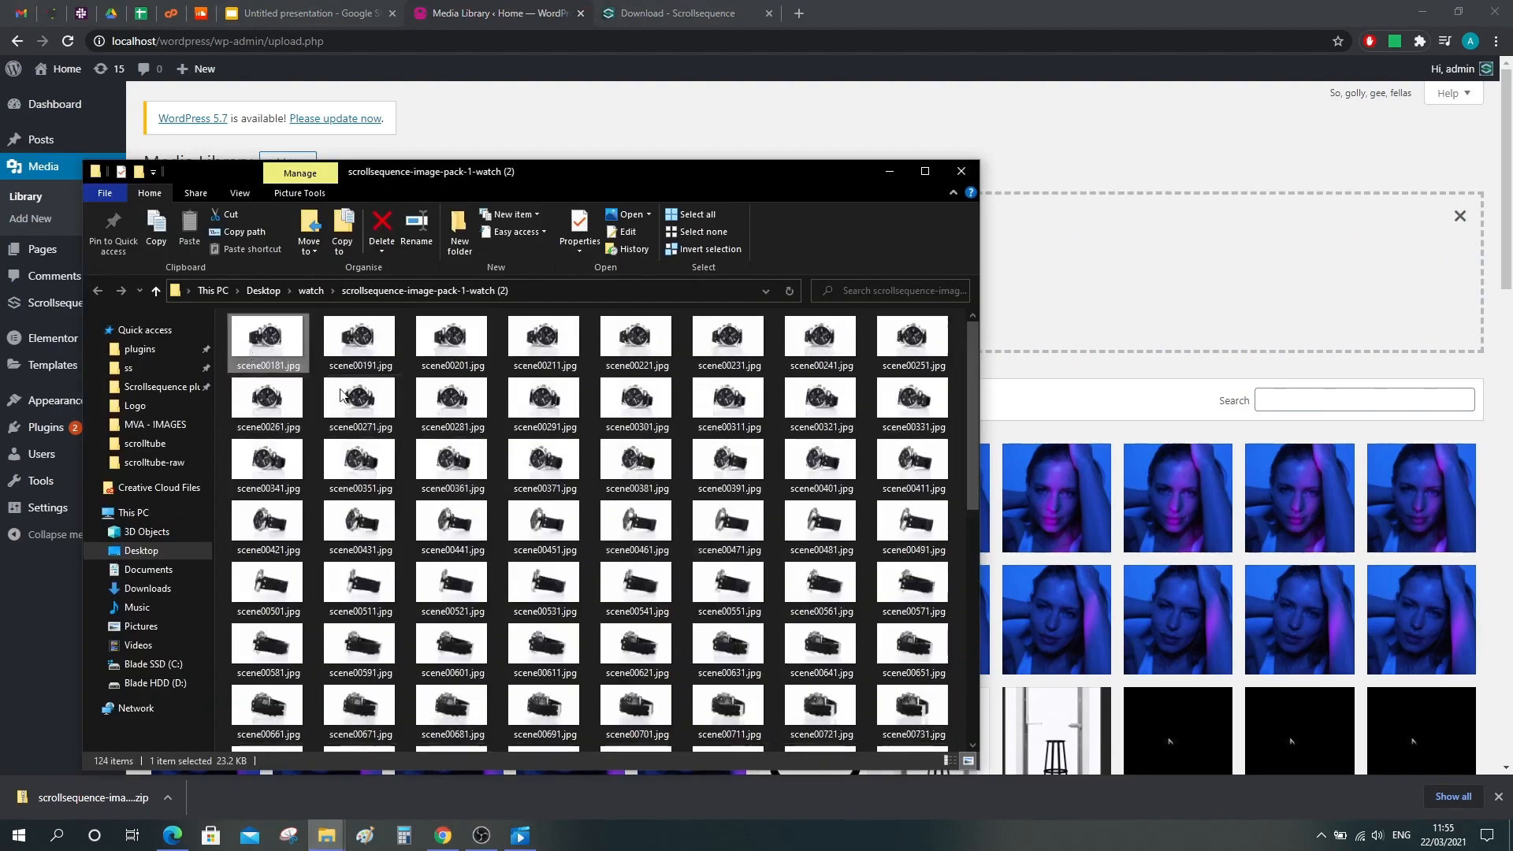
{"action": "scroll", "coordinate": [253, 355], "scroll_direction": "down", "scroll_amount": 5}
{"action": "left_click", "coordinate": [521, 723], "text": "shift"}
{"action": "left_click_drag", "start_coordinate": [1169, 481], "coordinate": [1140, 287]}
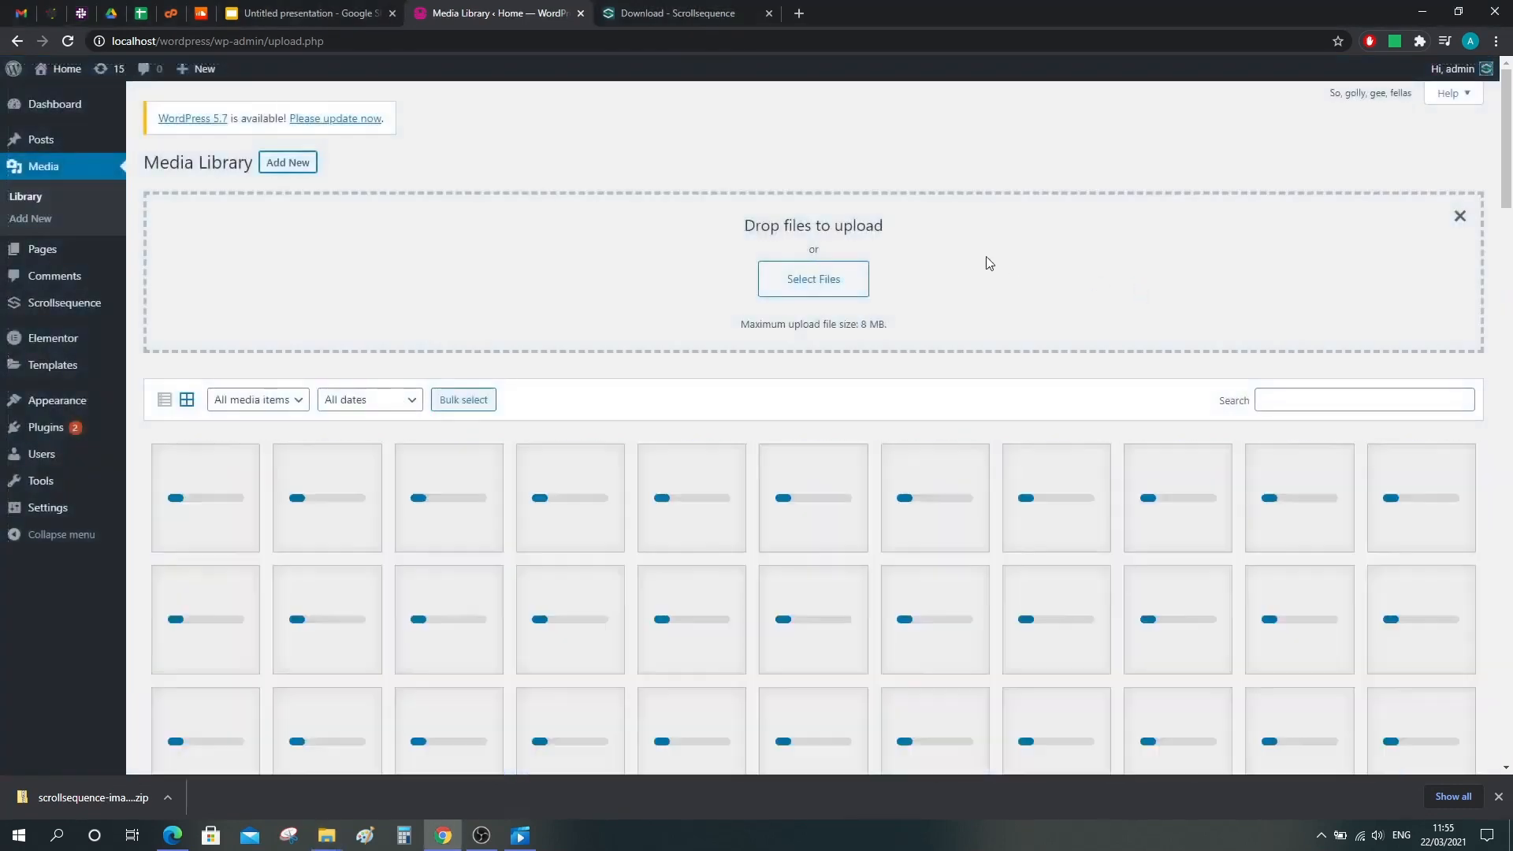
{"action": "scroll", "coordinate": [926, 273], "scroll_direction": "down", "scroll_amount": 4}
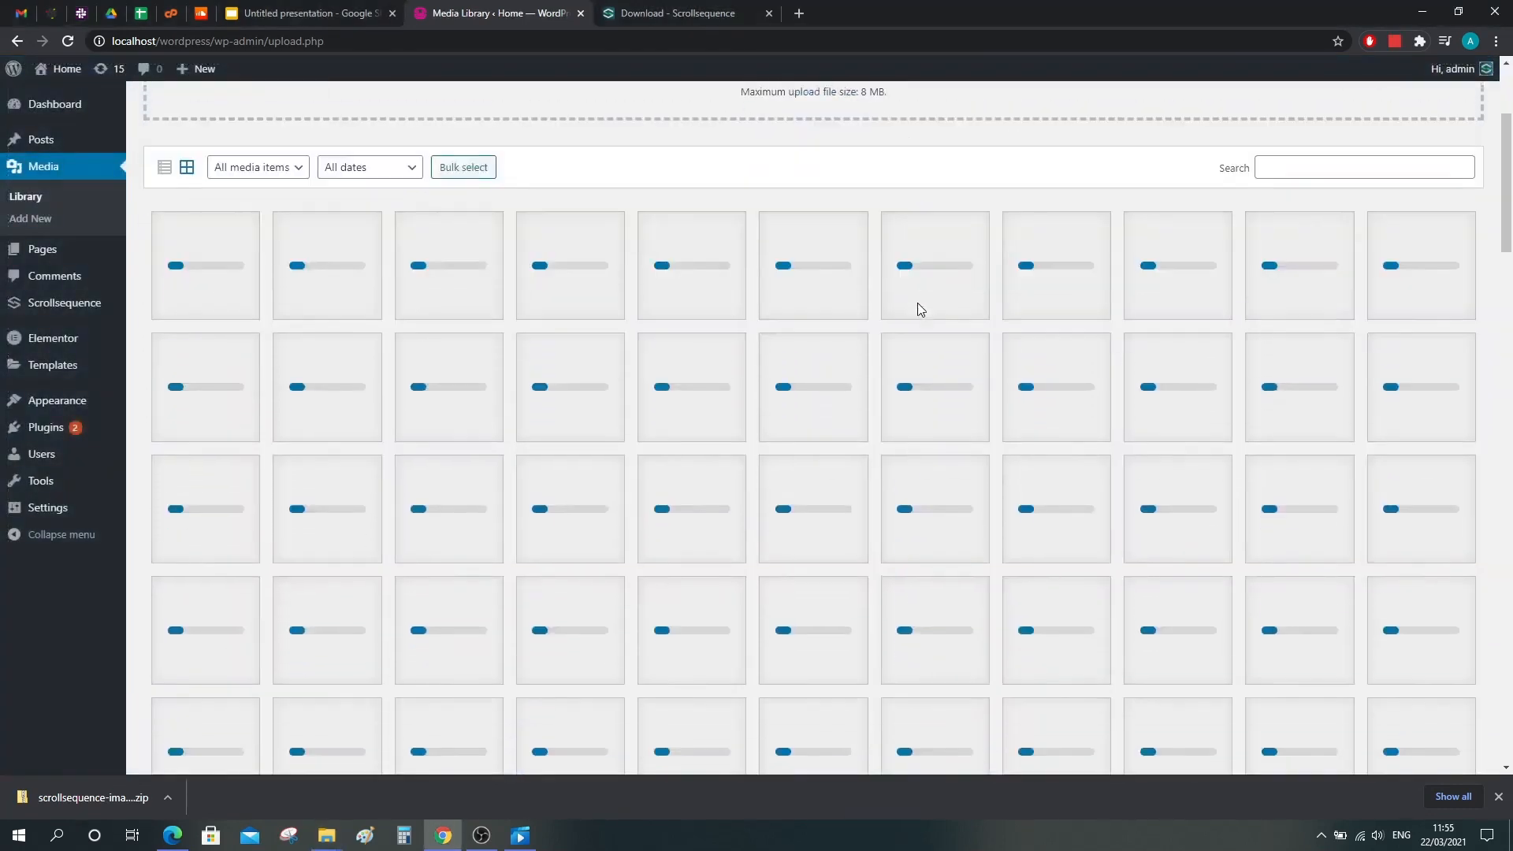
{"action": "scroll", "coordinate": [919, 317], "scroll_direction": "down", "scroll_amount": 2}
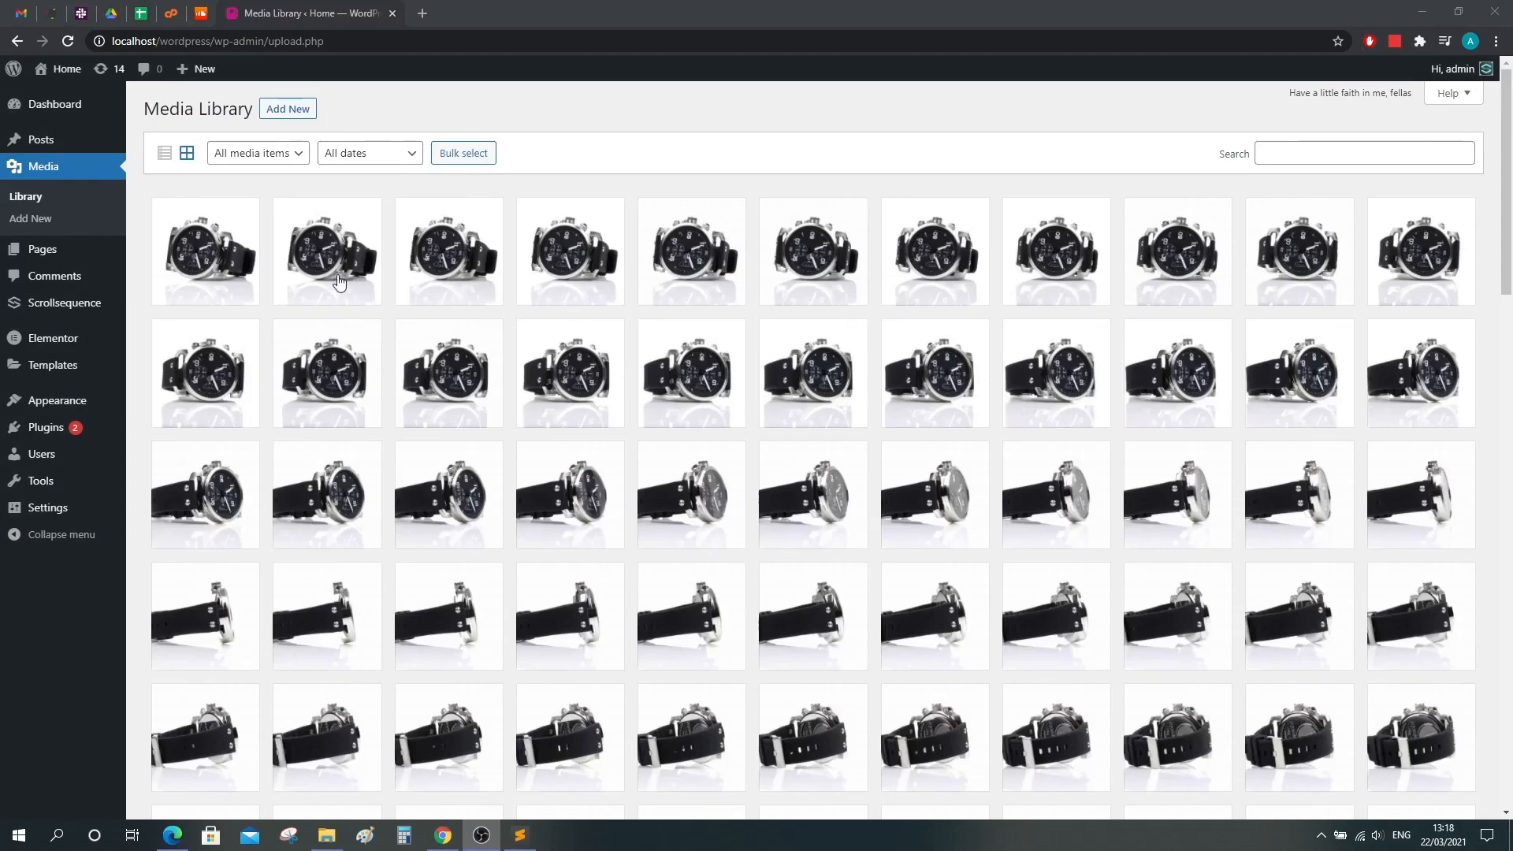
Create a new Scrollsequence titled "Watch Example Tutorial" and add its first scene.
{"action": "mouse_move", "coordinate": [78, 309]}
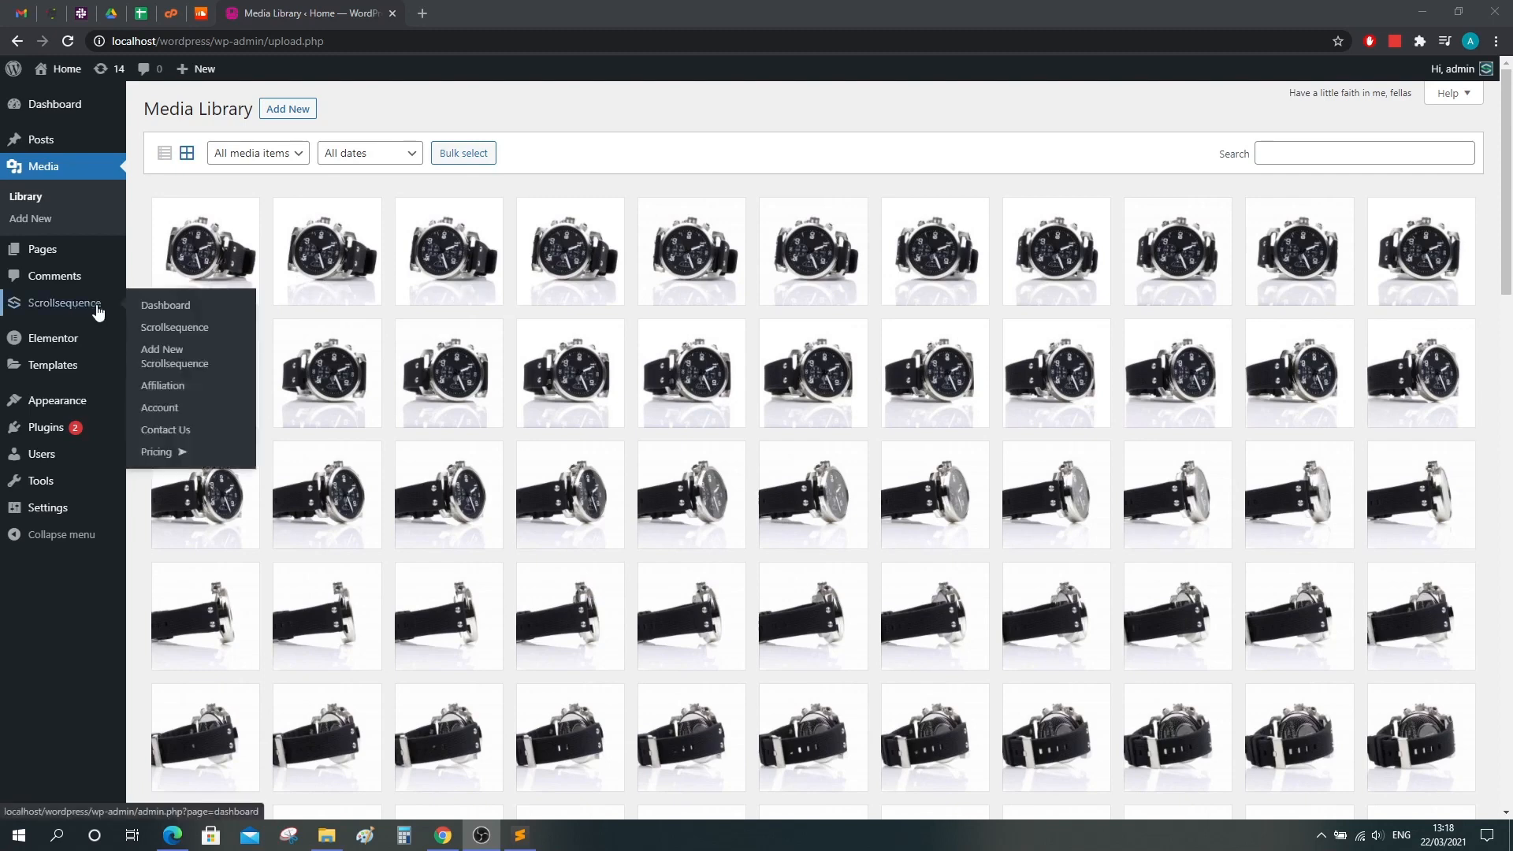
{"action": "left_click", "coordinate": [169, 358]}
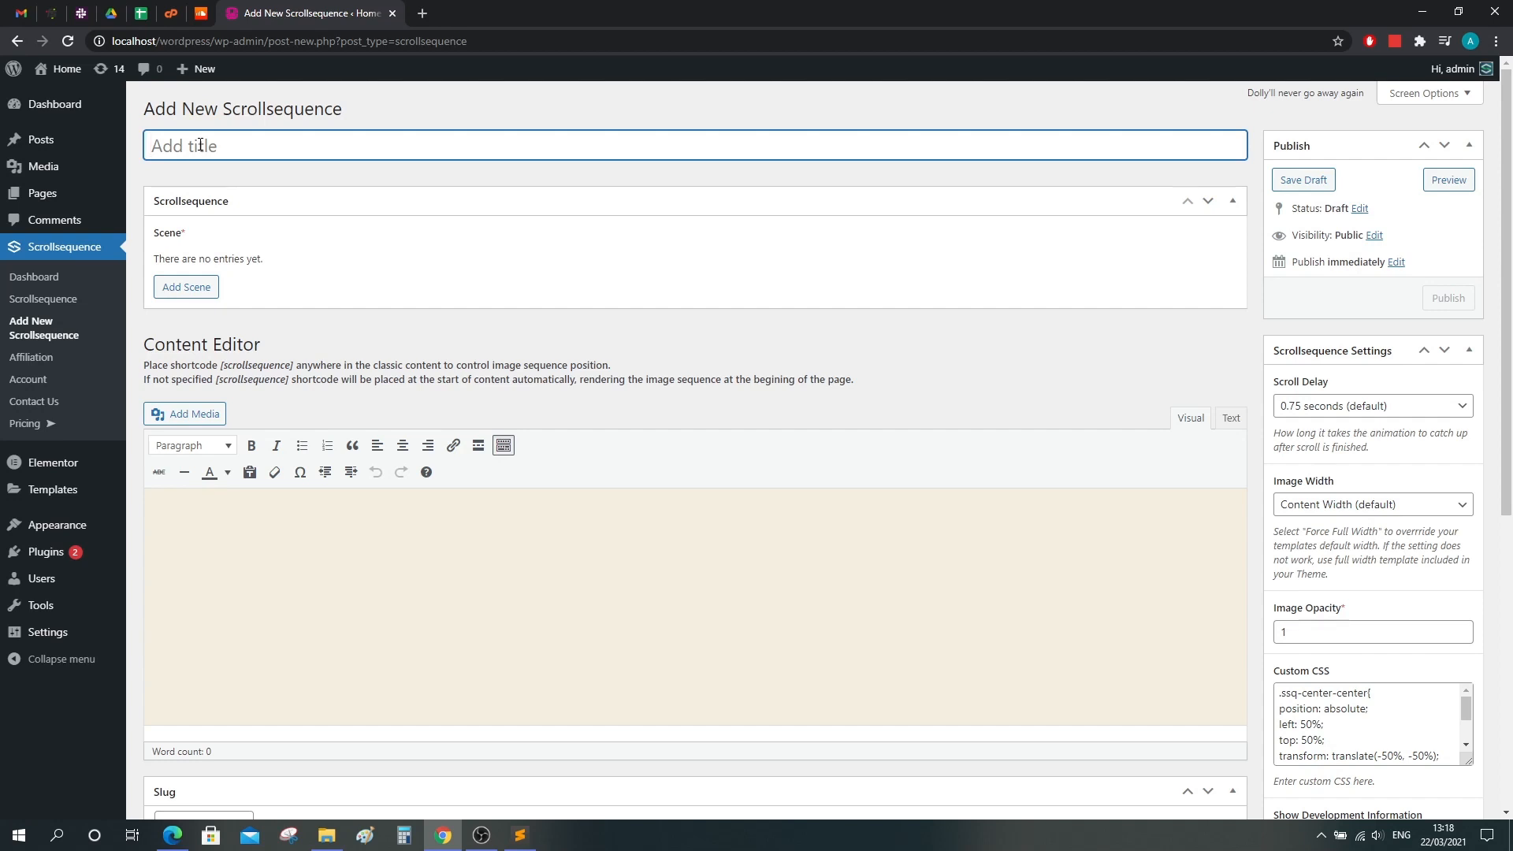
{"action": "type", "text": "Watch Example Tutorial"}
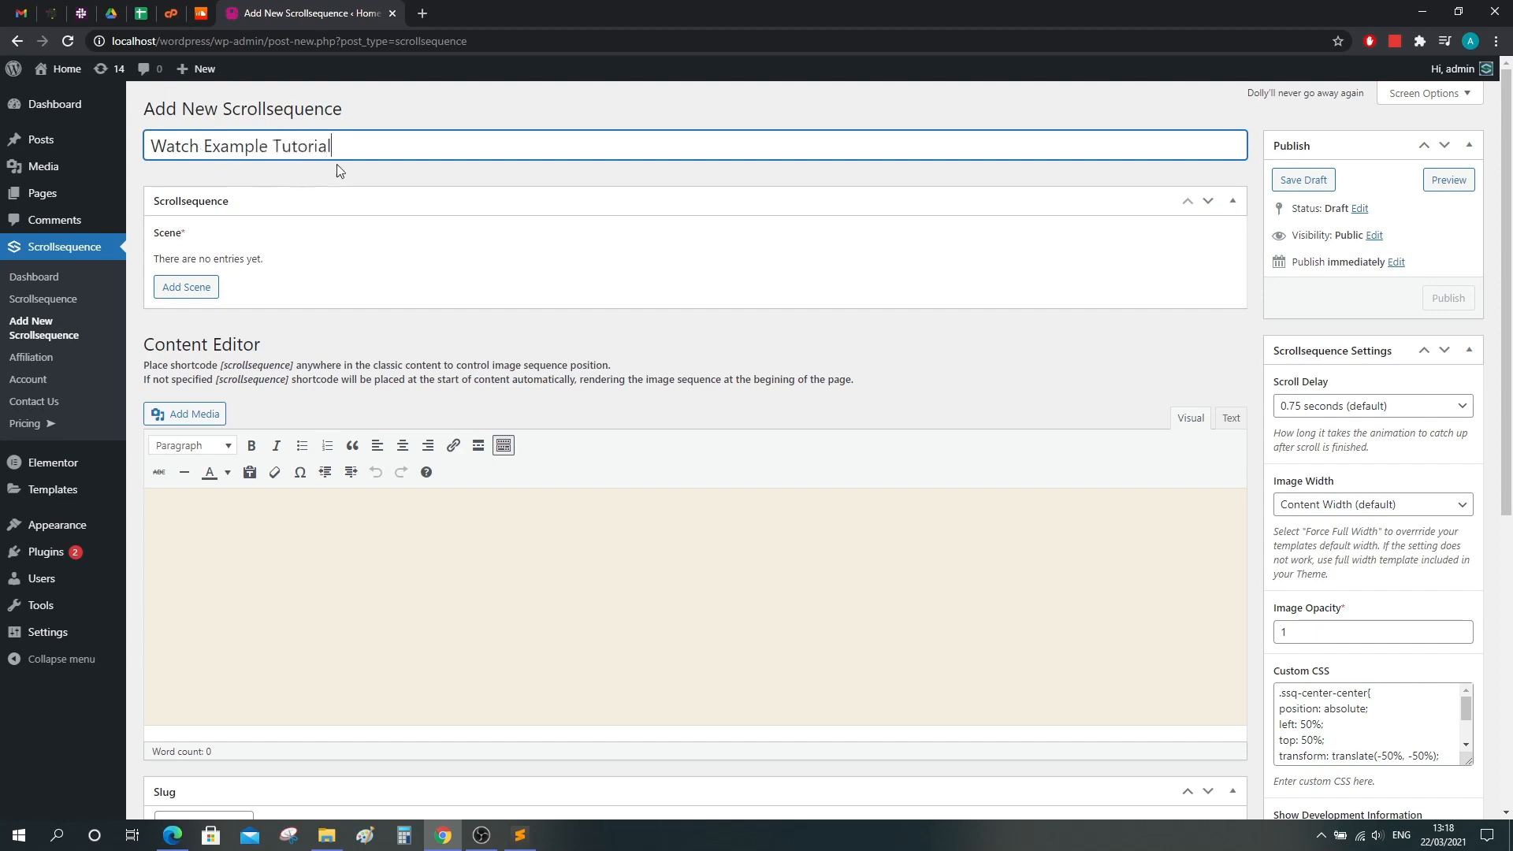
{"action": "left_click_drag", "start_coordinate": [334, 148], "coordinate": [154, 145]}
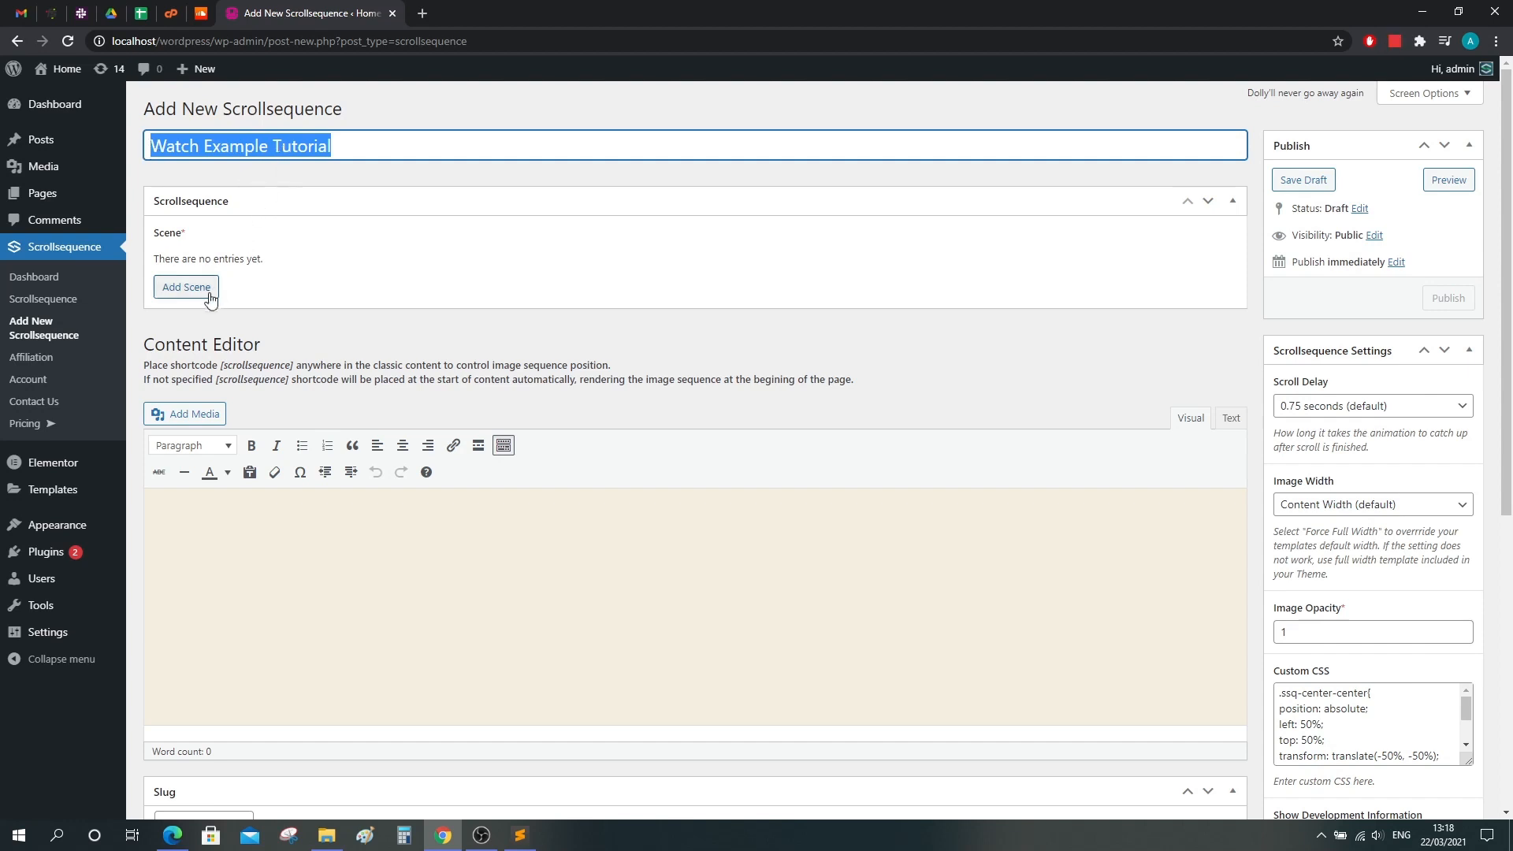
{"action": "left_click", "coordinate": [301, 262]}
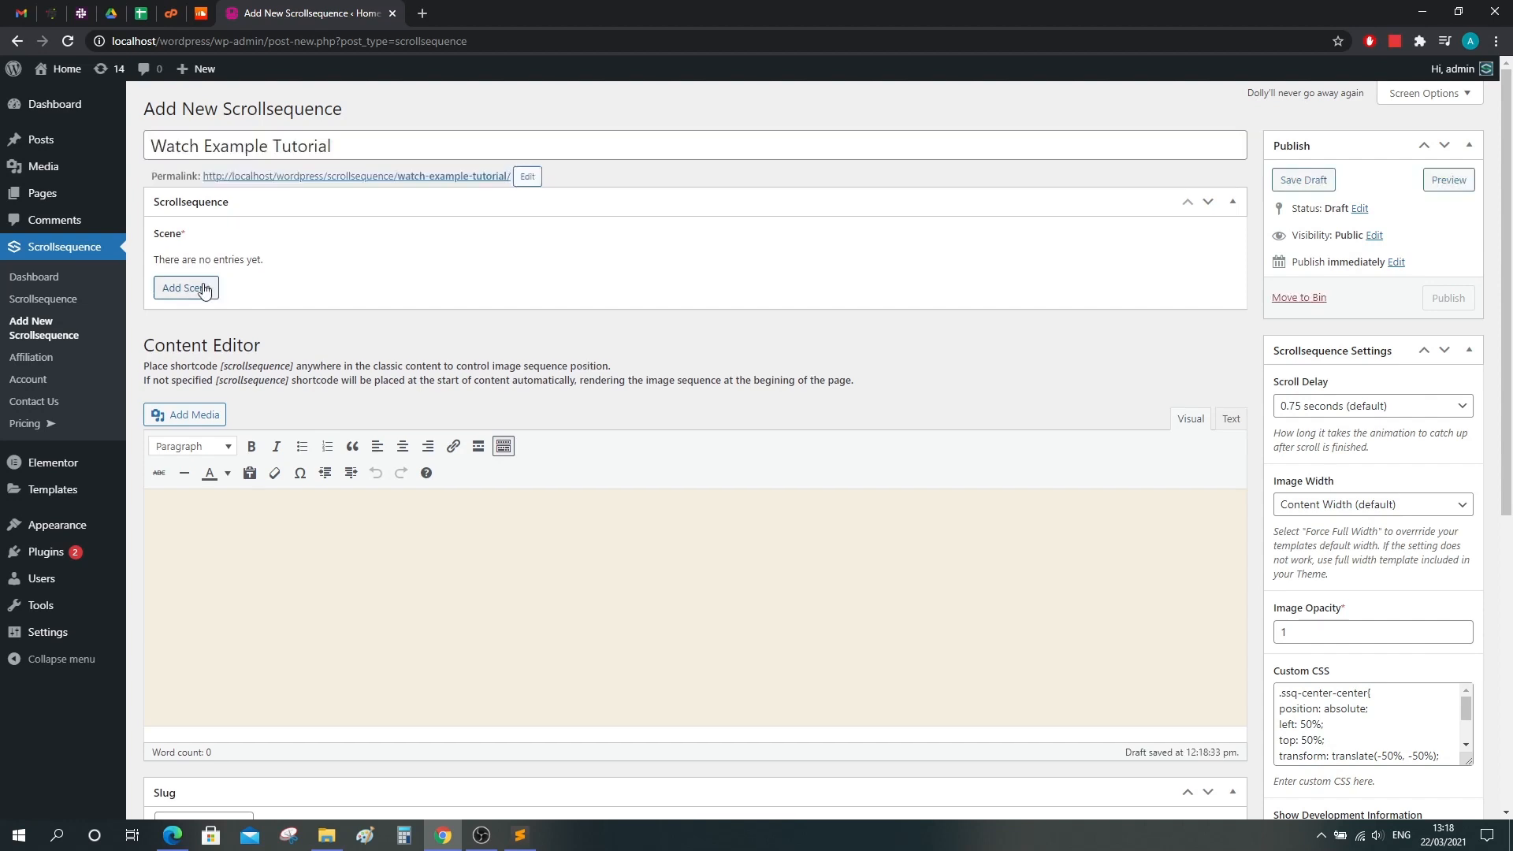
{"action": "left_click", "coordinate": [203, 288]}
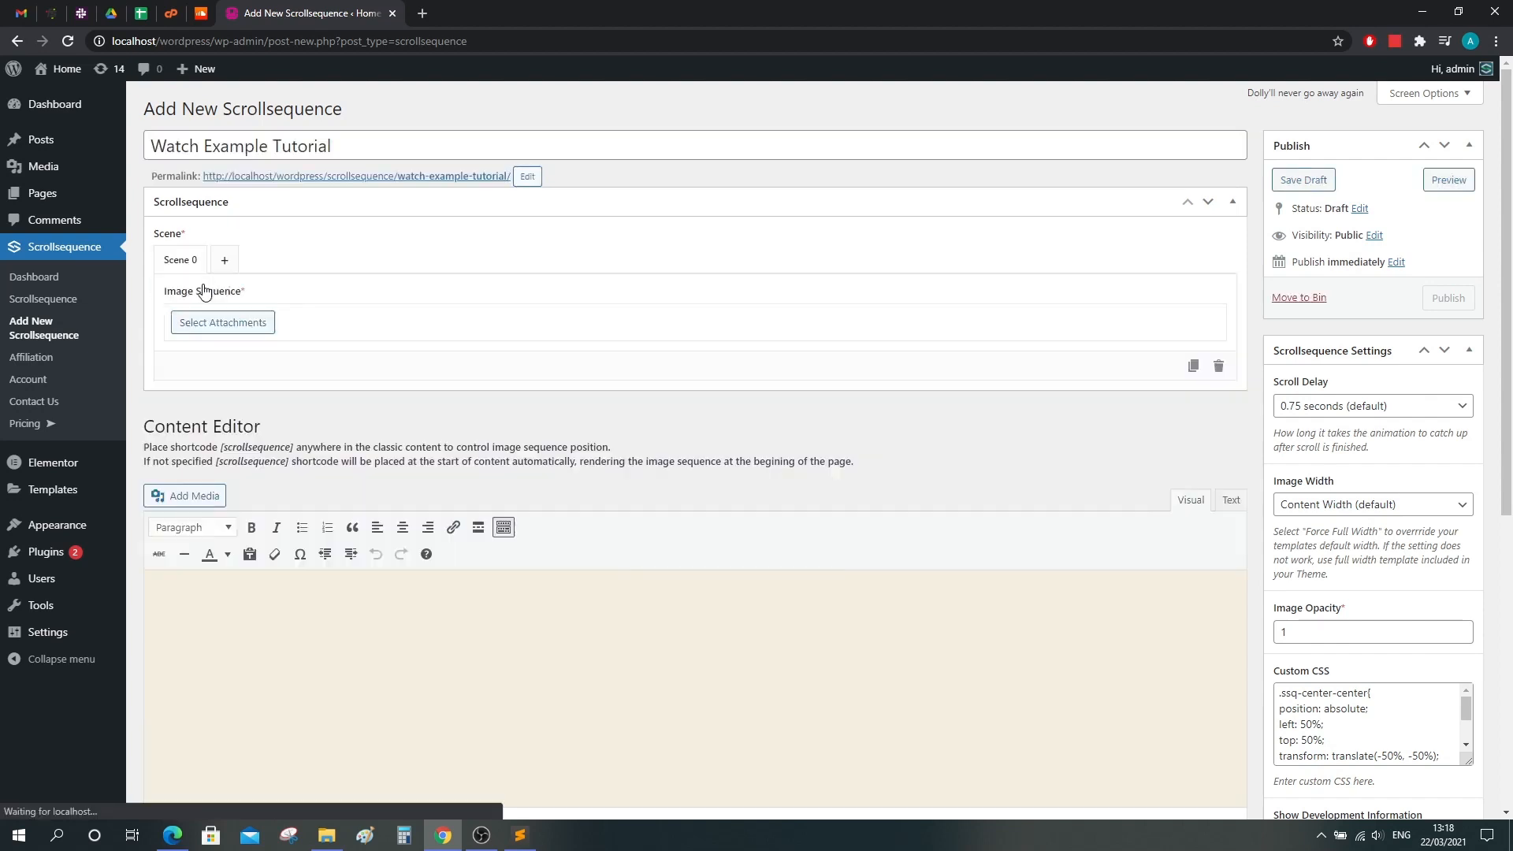
Add three extra scenes after Scene 0 and delete those three scenes again.
{"action": "left_click", "coordinate": [228, 265]}
{"action": "left_click", "coordinate": [282, 266]}
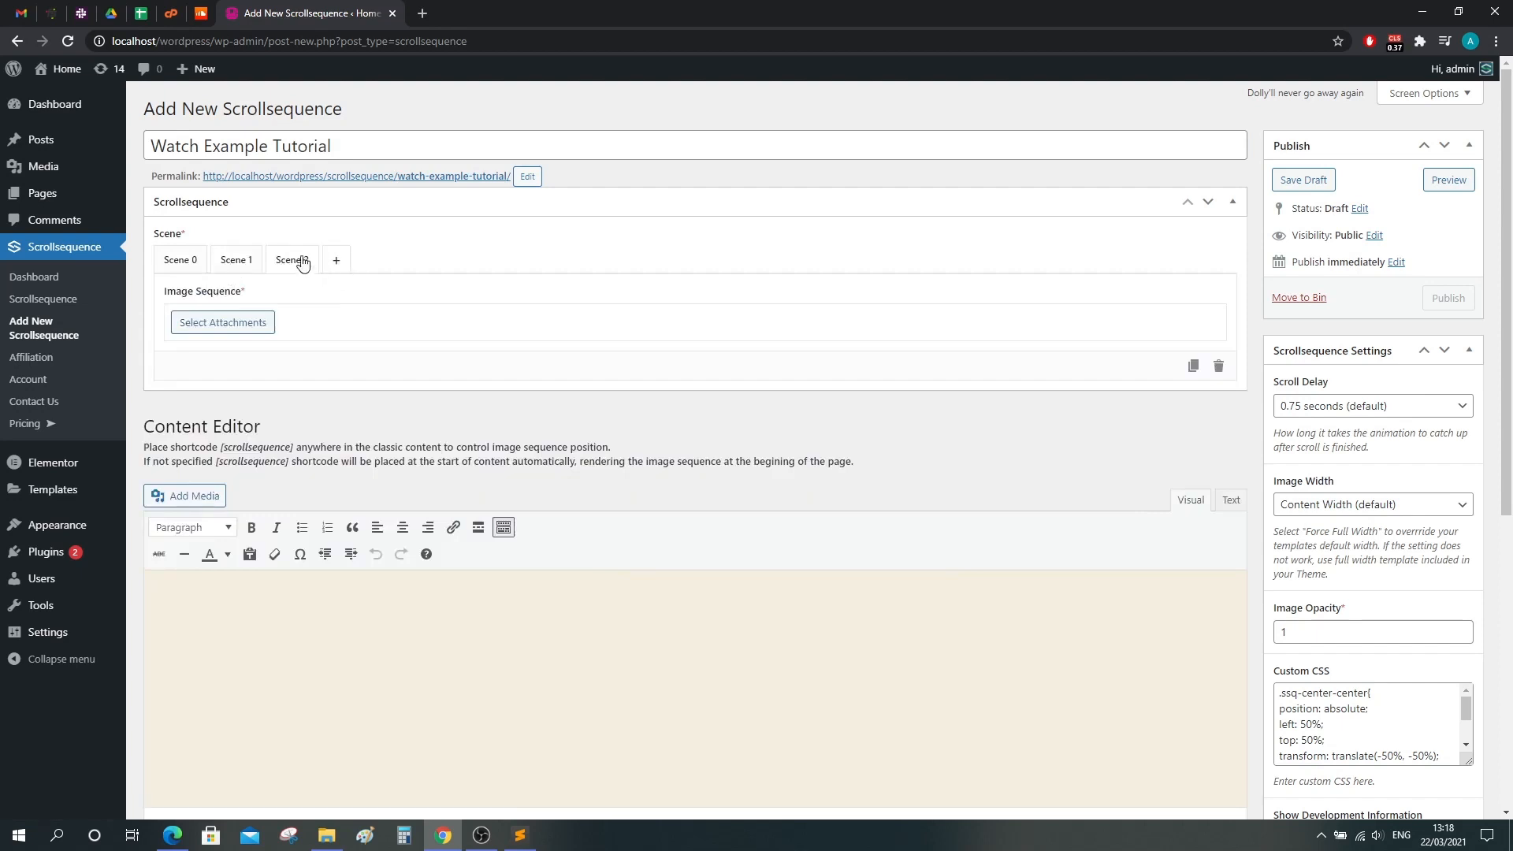
{"action": "left_click", "coordinate": [336, 261]}
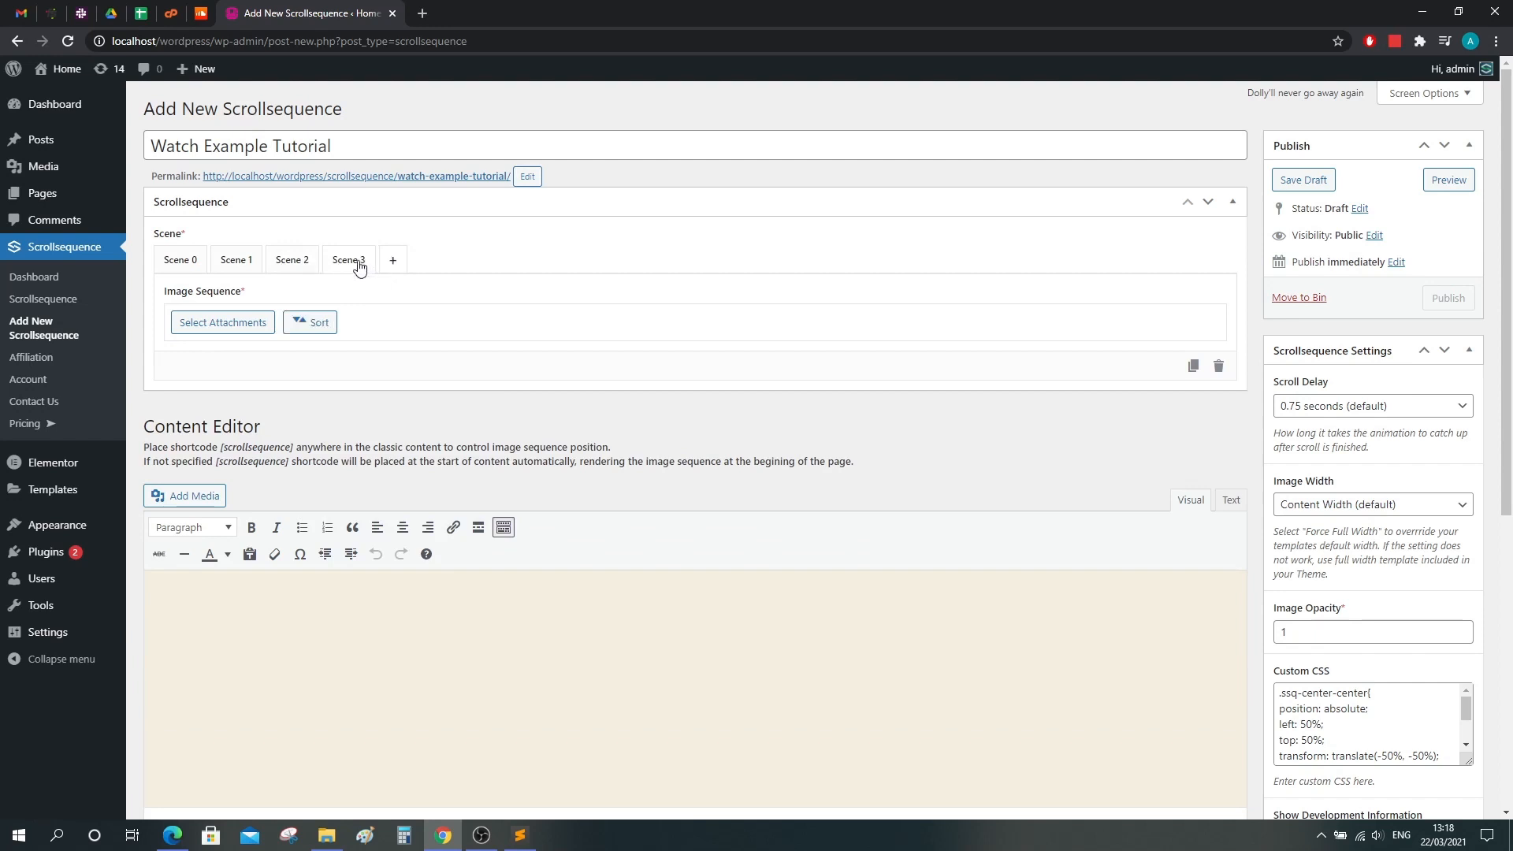
{"action": "mouse_move", "coordinate": [351, 261]}
{"action": "left_mouse_down"}
{"action": "mouse_move", "coordinate": [241, 267]}
{"action": "mouse_move", "coordinate": [367, 274]}
{"action": "left_mouse_up"}
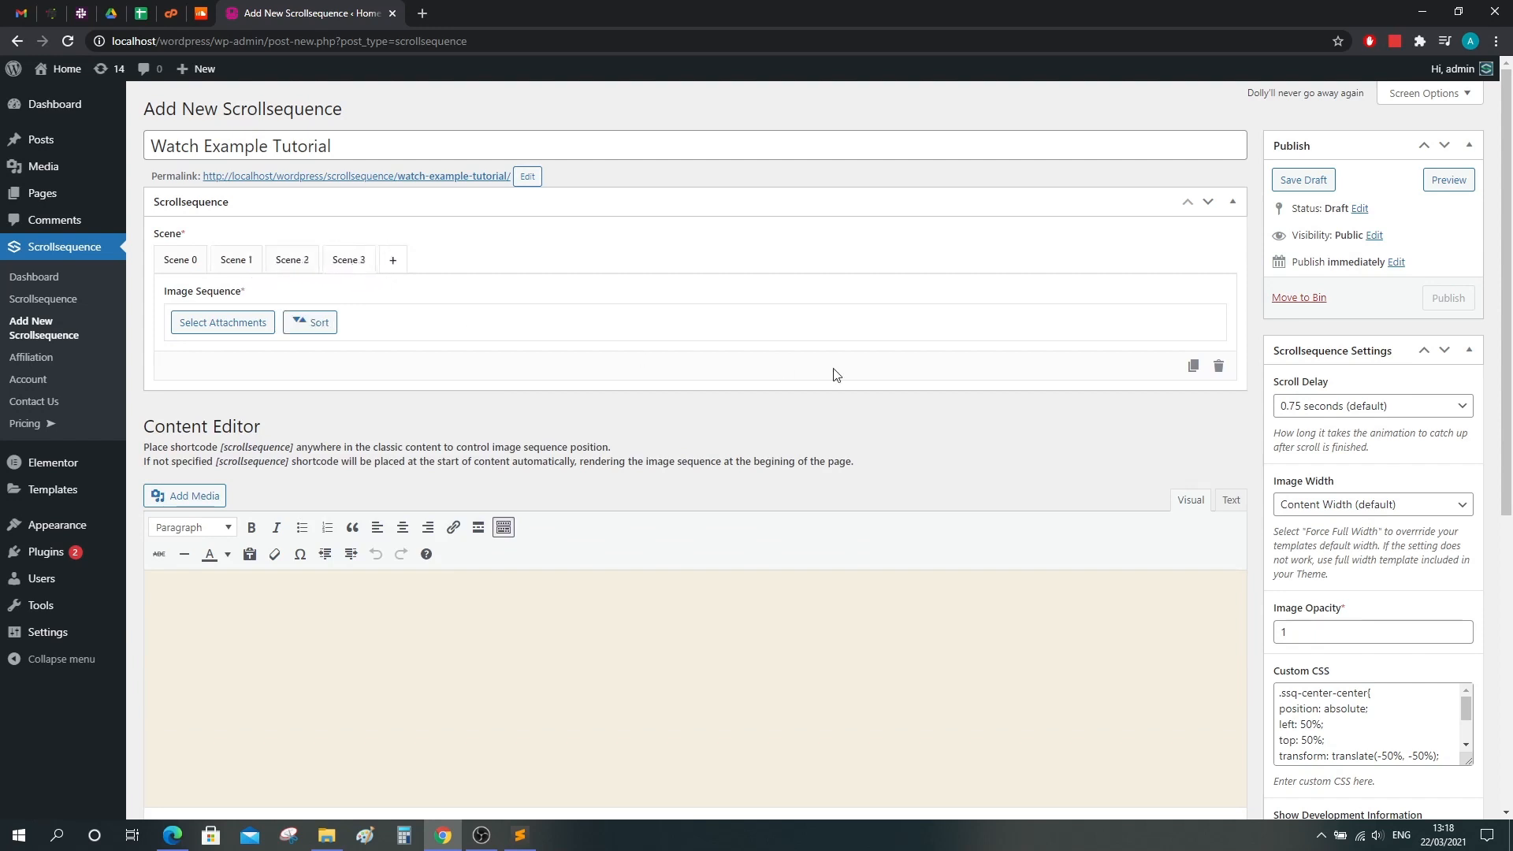
{"action": "left_click", "coordinate": [1220, 368]}
{"action": "left_click", "coordinate": [1220, 367]}
{"action": "left_click", "coordinate": [1221, 367]}
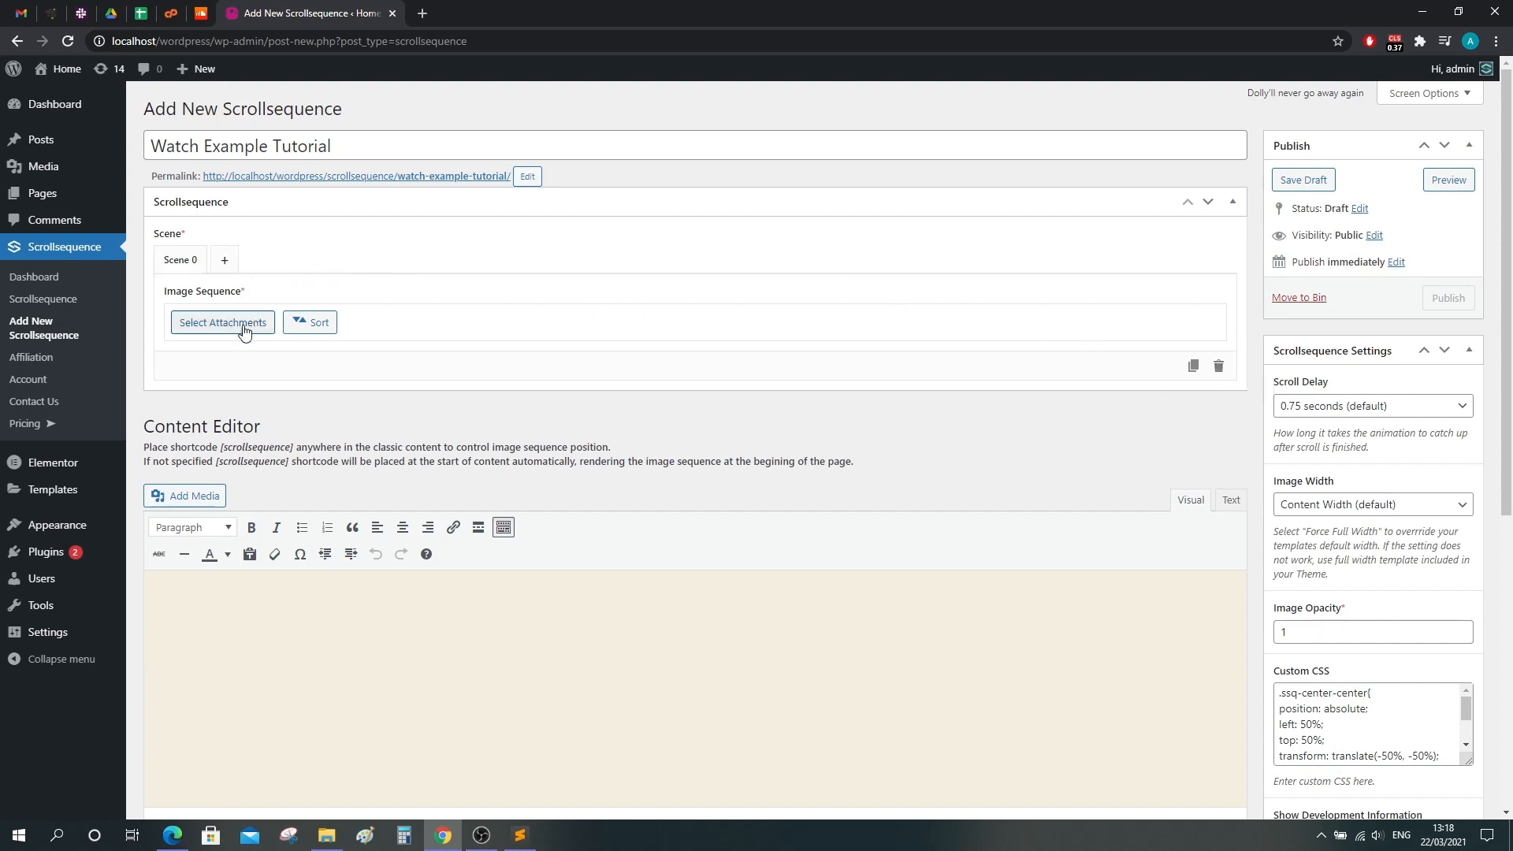
Fill Scene 0's image sequence with the media library watch images from scene01411.jpg through scene00211.jpg.
{"action": "left_click", "coordinate": [197, 332]}
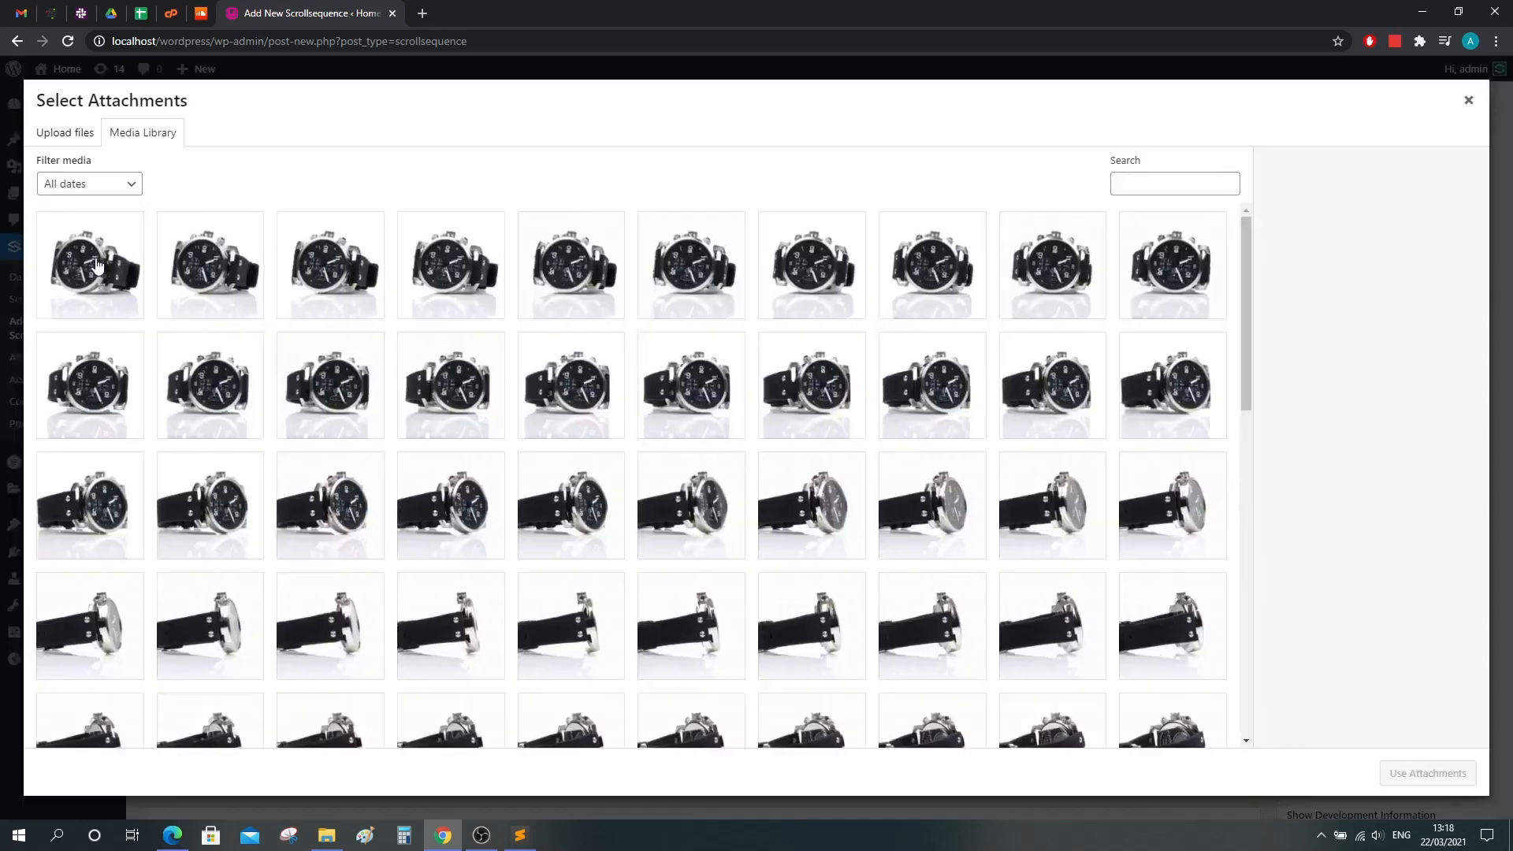
{"action": "left_click", "coordinate": [96, 265]}
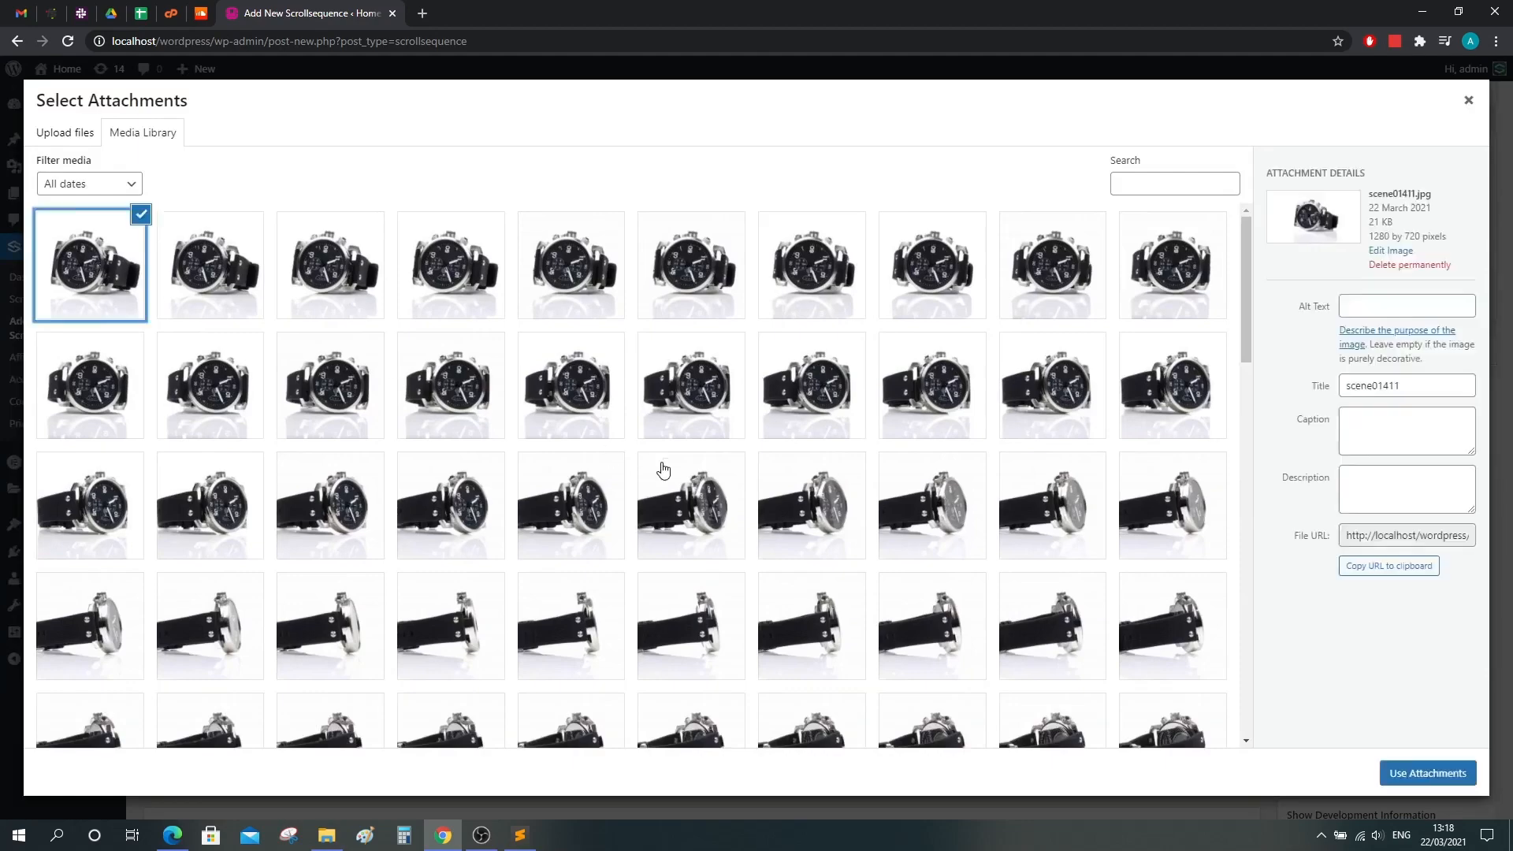
{"action": "scroll", "coordinate": [678, 457], "scroll_direction": "down", "scroll_amount": 10}
{"action": "scroll", "coordinate": [697, 459], "scroll_direction": "down", "scroll_amount": 3}
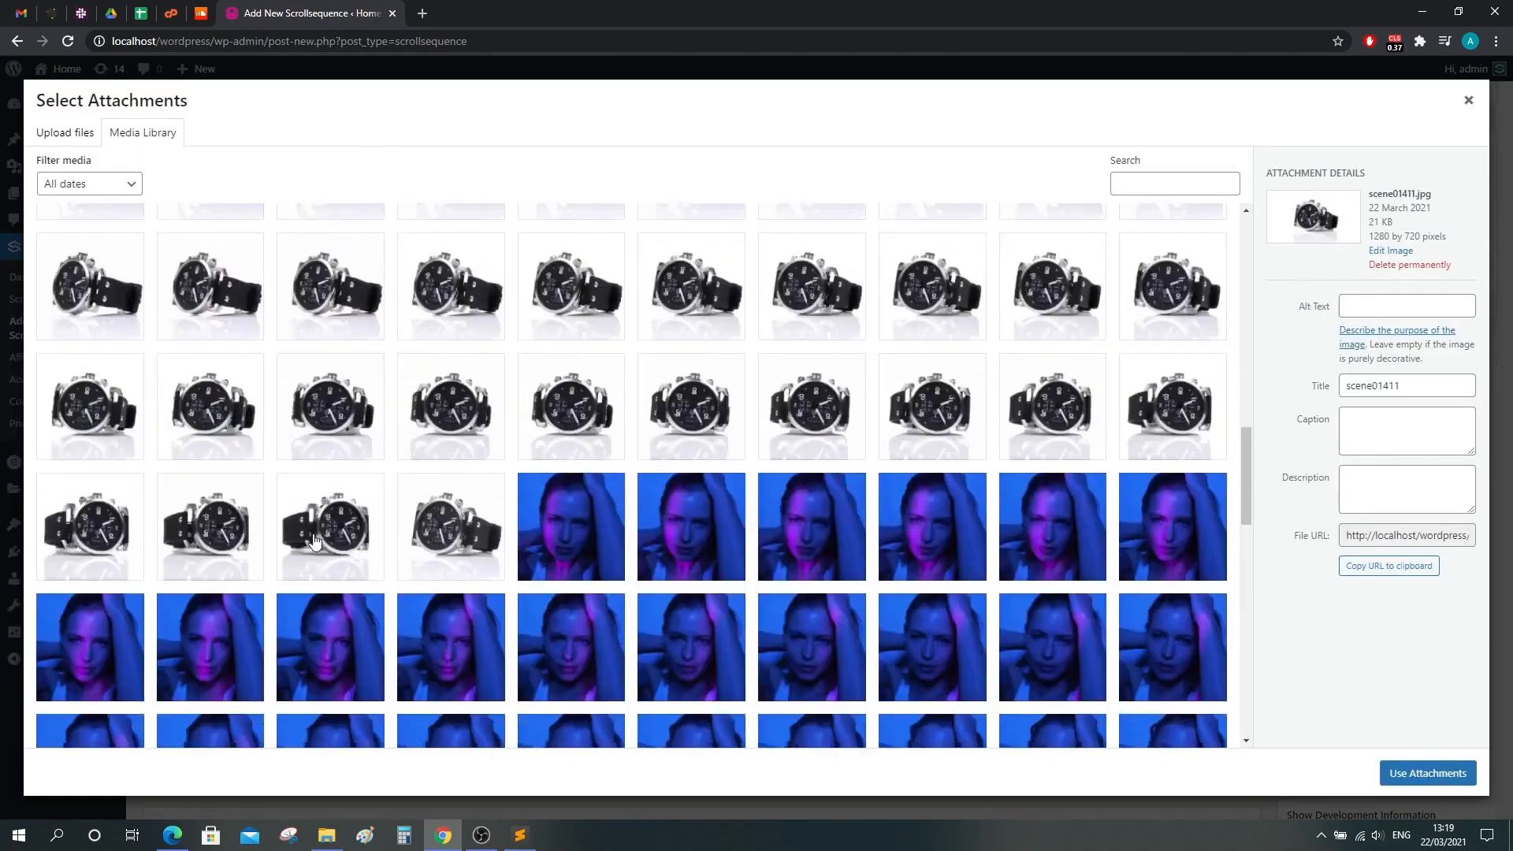
{"action": "left_click", "coordinate": [1129, 433], "text": "shift"}
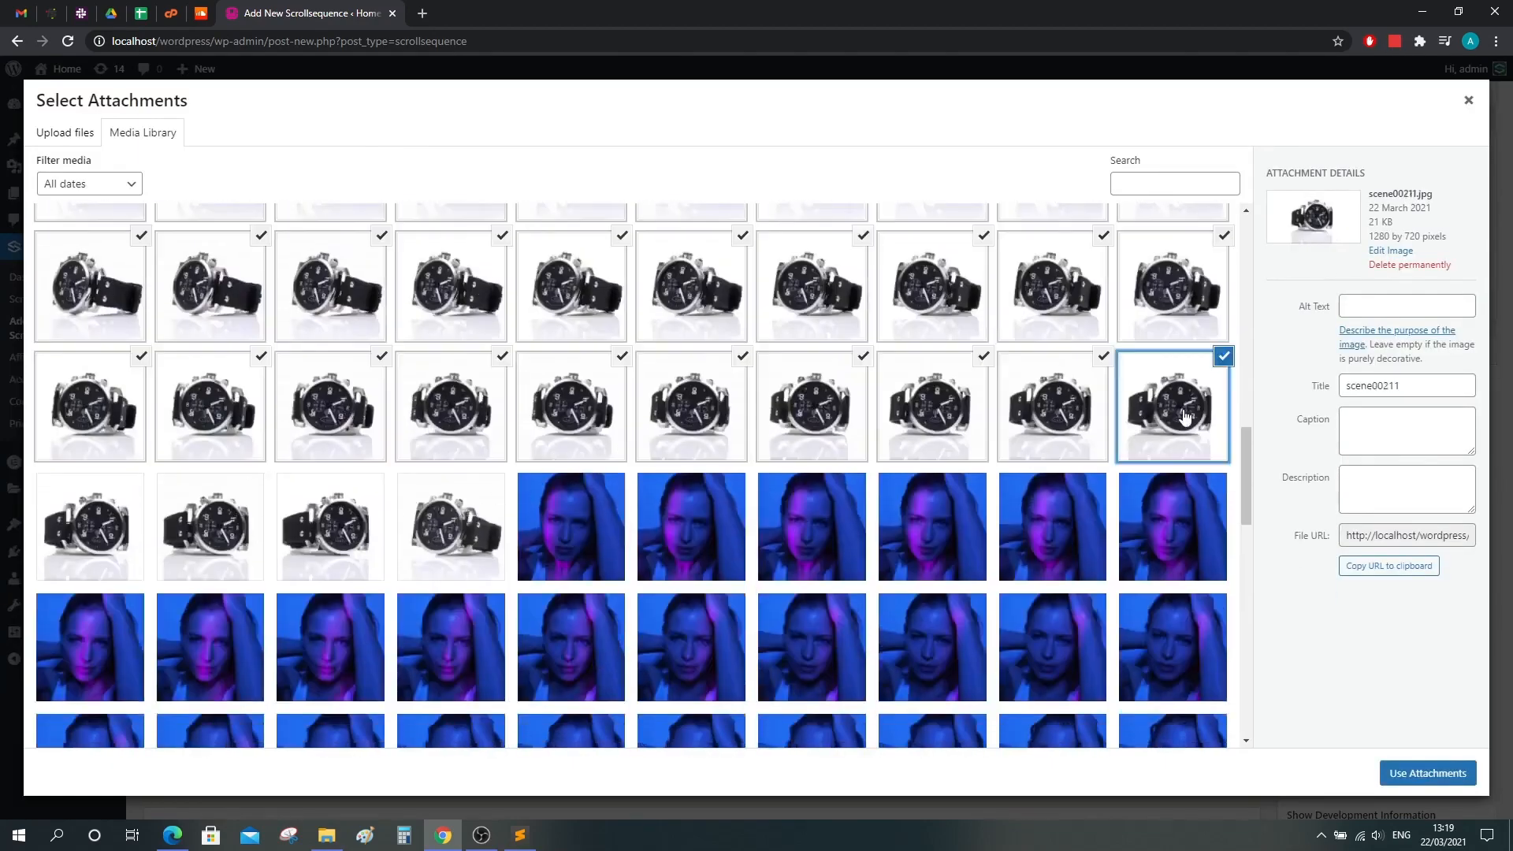
{"action": "scroll", "coordinate": [1035, 448], "scroll_direction": "up", "scroll_amount": 5}
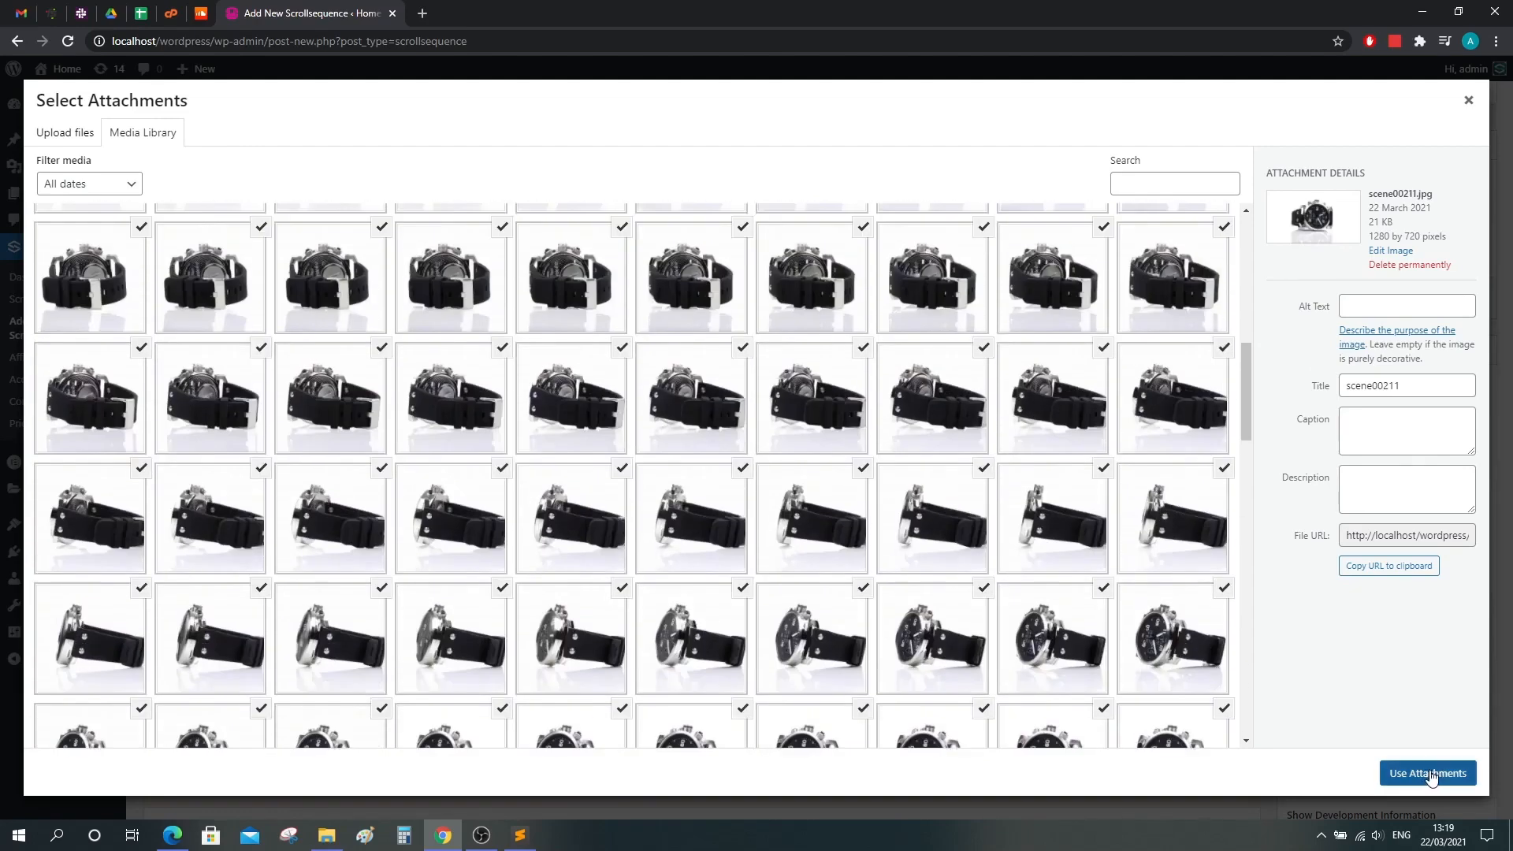
{"action": "left_click", "coordinate": [1428, 774]}
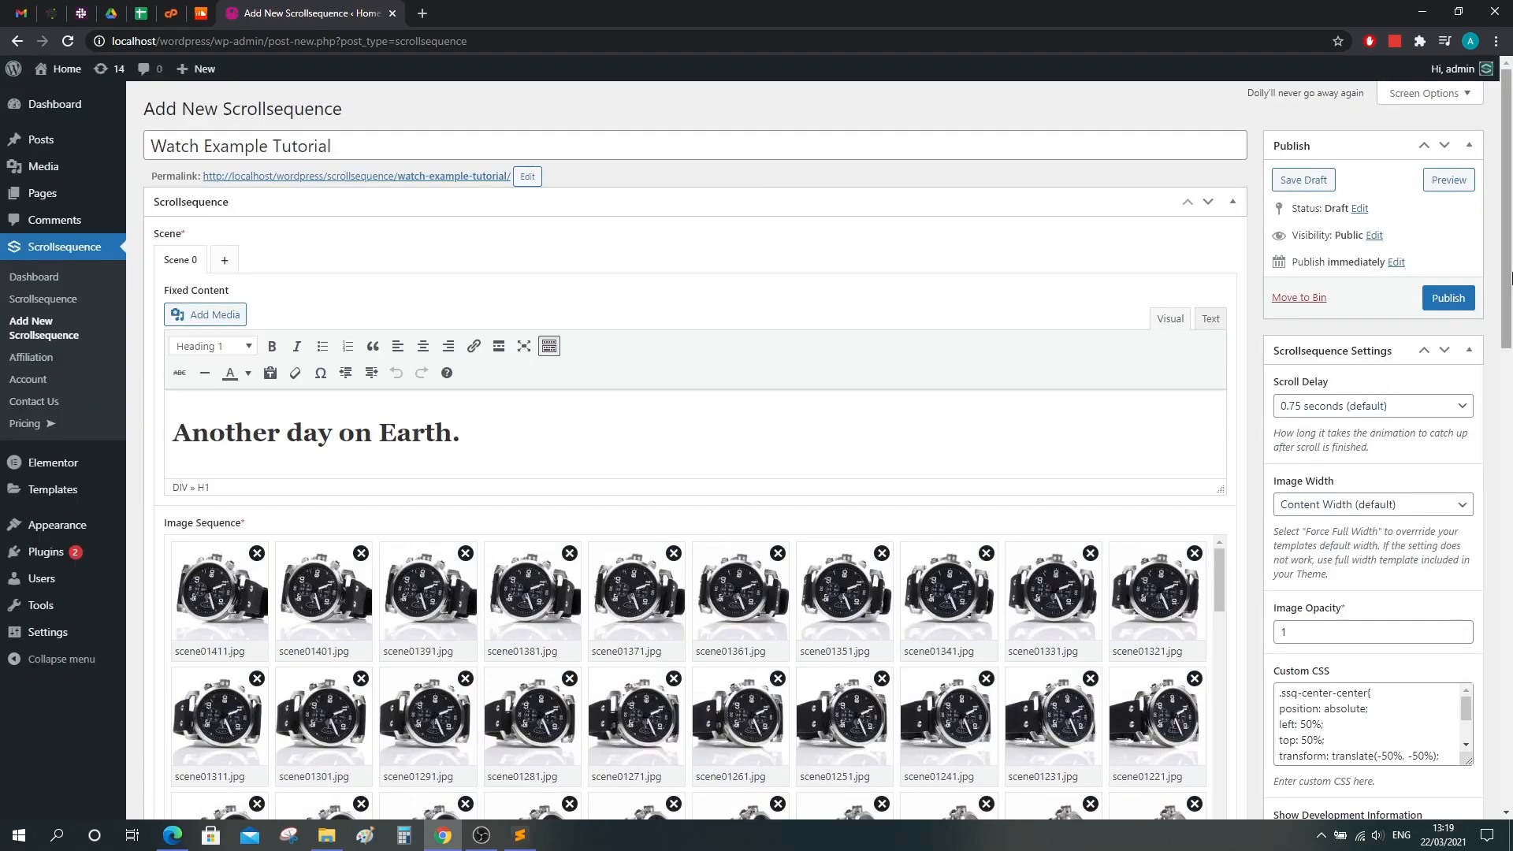
{"action": "scroll", "coordinate": [1511, 278], "scroll_direction": "down", "scroll_amount": 1}
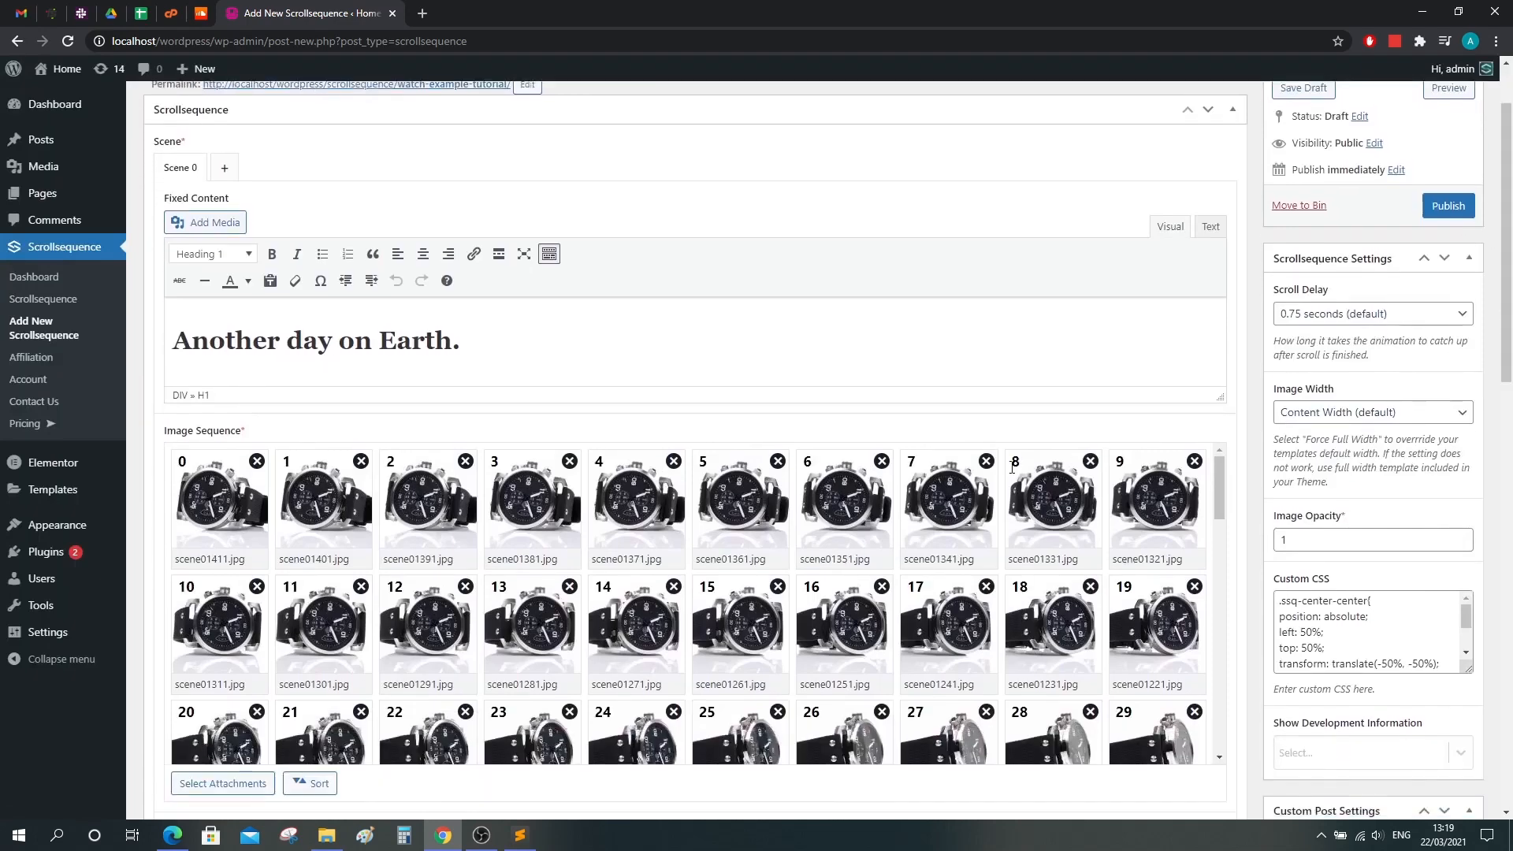
{"action": "left_click_drag", "start_coordinate": [1219, 473], "coordinate": [1255, 721]}
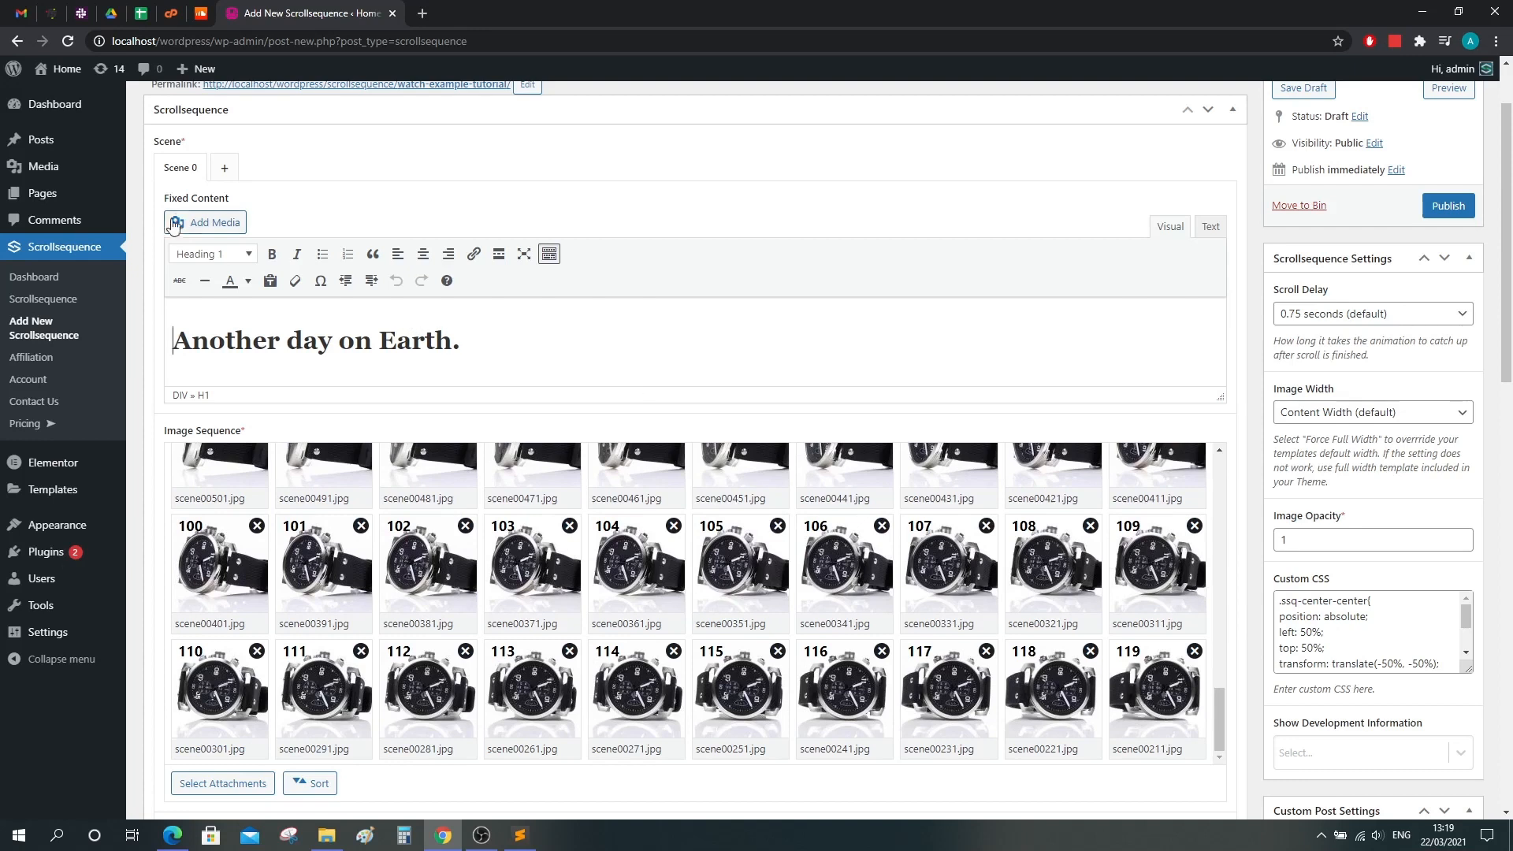
Add a fixed content animation entry to Scene 0 for the "Another day on Earth." heading.
{"action": "left_click_drag", "start_coordinate": [505, 347], "coordinate": [172, 337]}
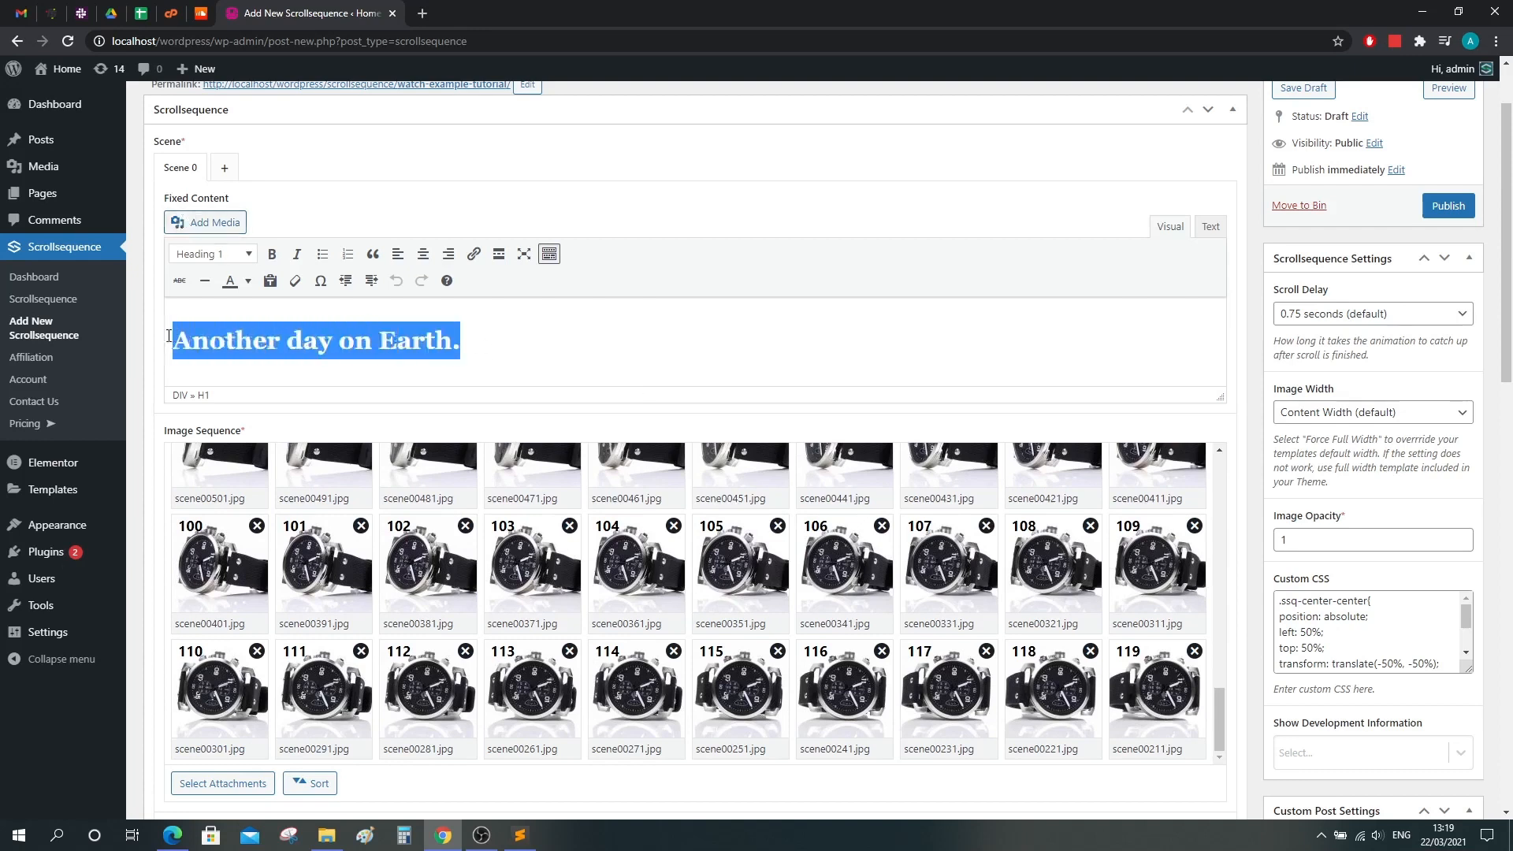
{"action": "left_click", "coordinate": [240, 355]}
{"action": "left_click_drag", "start_coordinate": [504, 352], "coordinate": [174, 341]}
{"action": "scroll", "coordinate": [1150, 413], "scroll_direction": "down", "scroll_amount": 6}
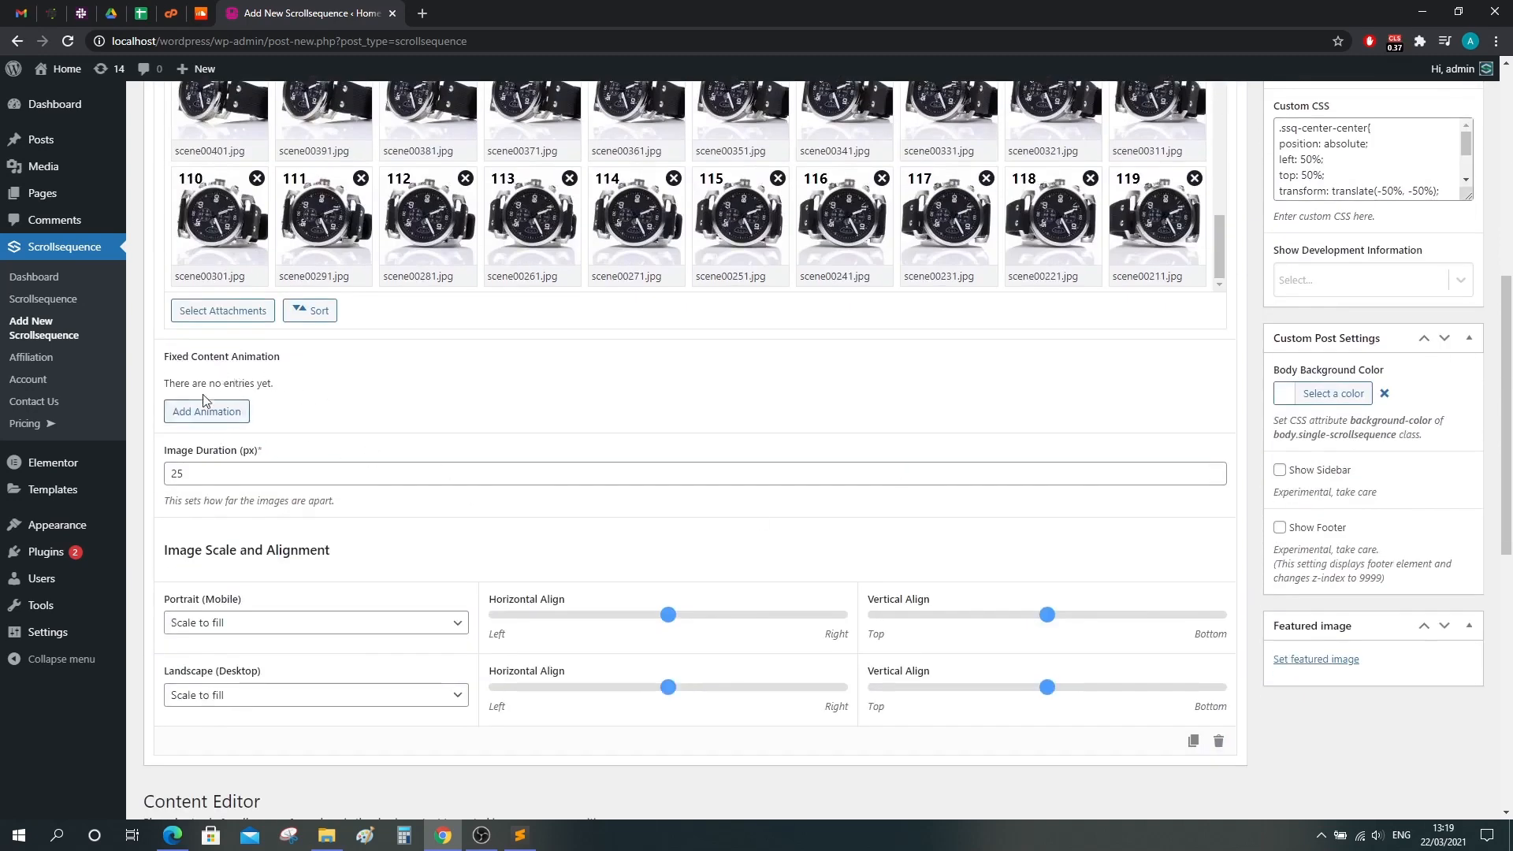
{"action": "left_click", "coordinate": [207, 411]}
{"action": "left_click", "coordinate": [428, 414]}
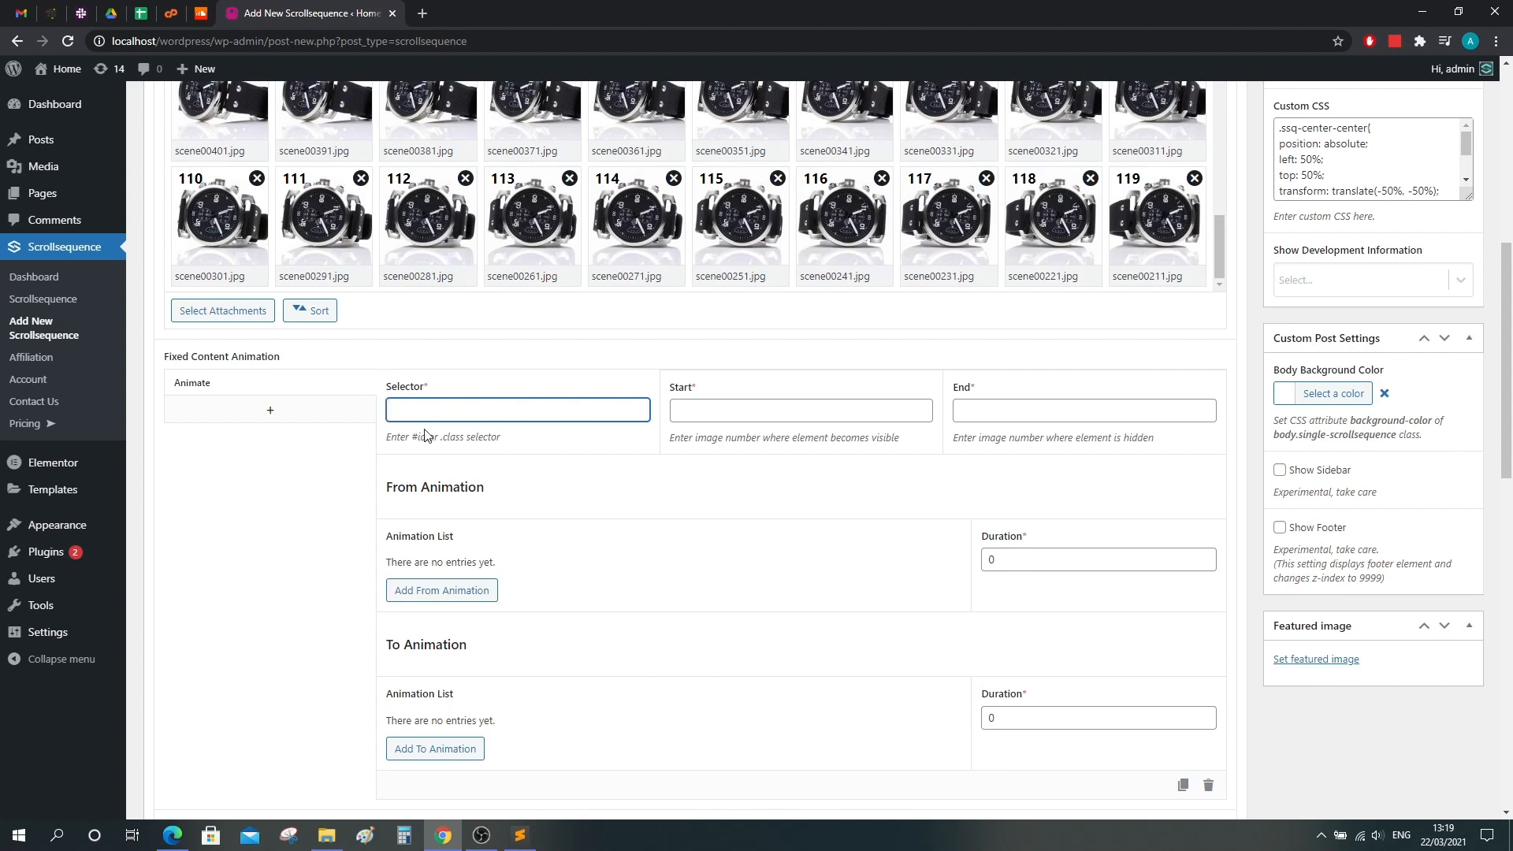
{"action": "left_click", "coordinate": [730, 414]}
{"action": "left_click", "coordinate": [1001, 413]}
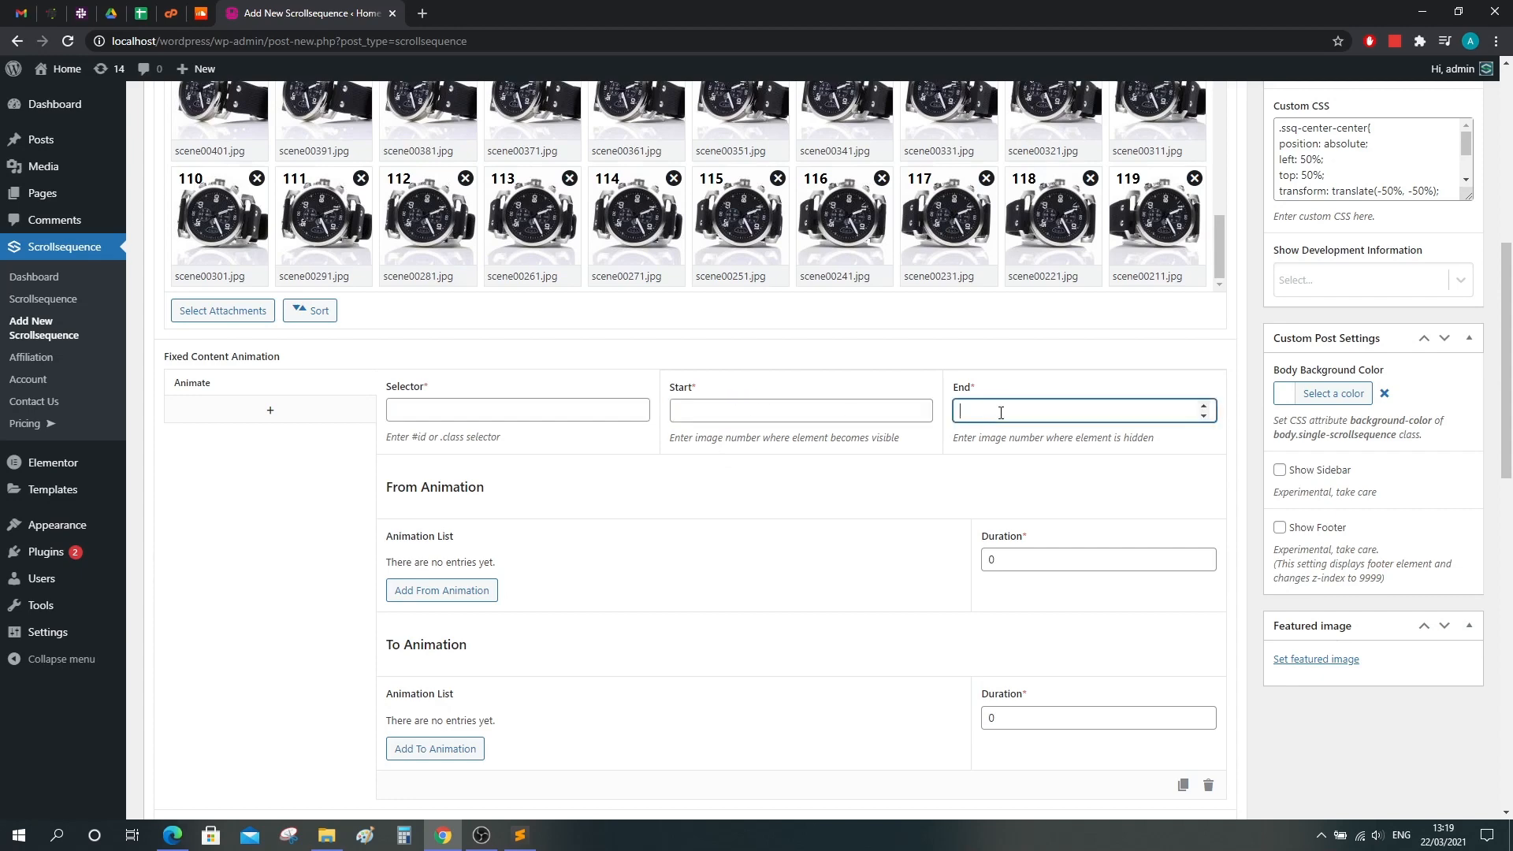
Set the fixed content animation's selector to #heading, its start image to 0 and its end image to 30.
{"action": "scroll", "coordinate": [727, 491], "scroll_direction": "up", "scroll_amount": 3}
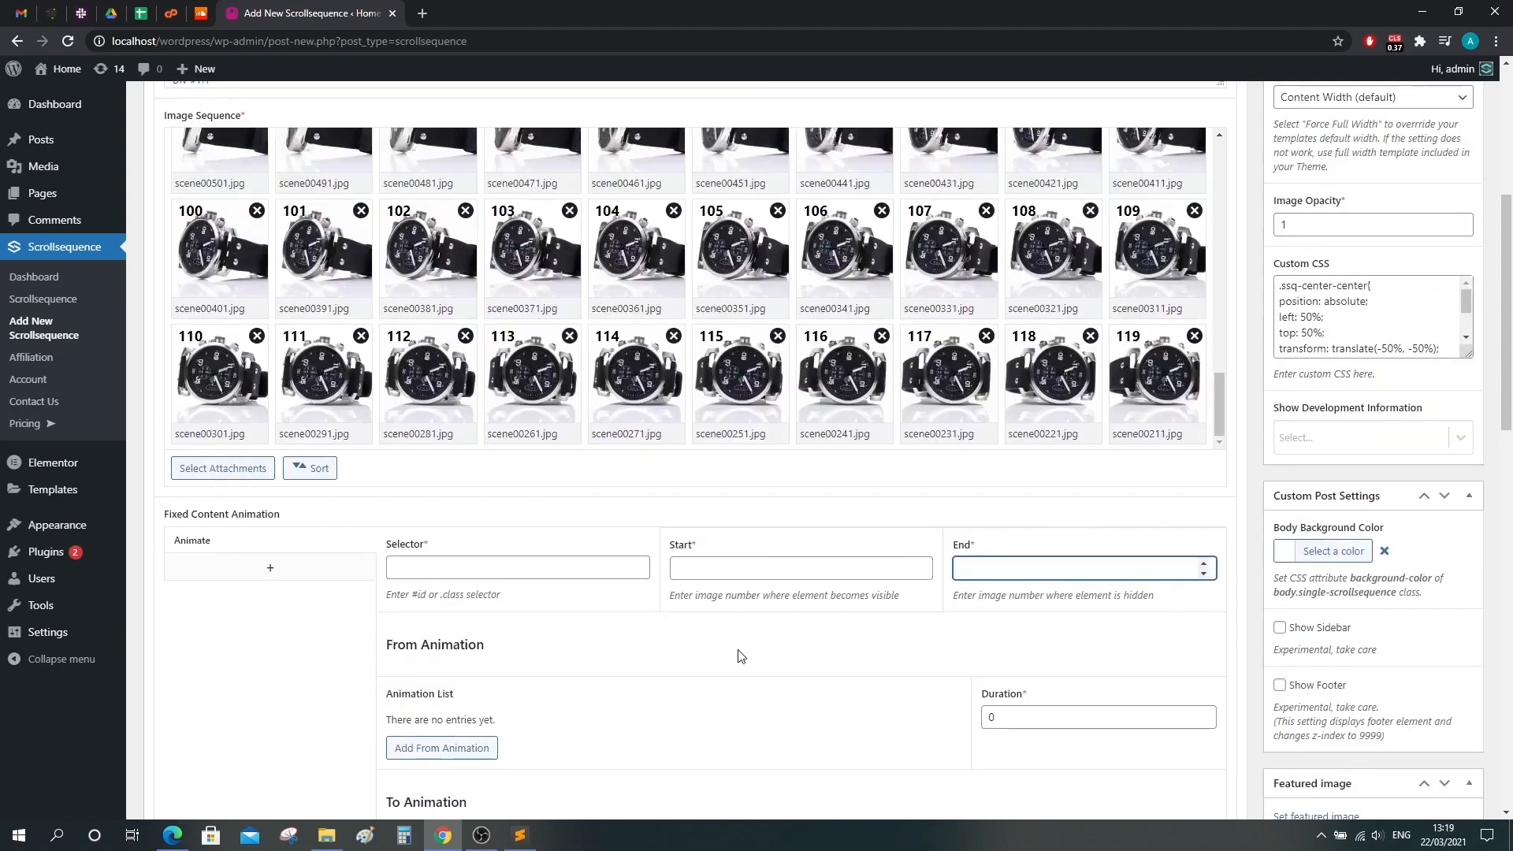
{"action": "scroll", "coordinate": [186, 263], "scroll_direction": "up", "scroll_amount": 4}
{"action": "scroll", "coordinate": [186, 263], "scroll_direction": "up", "scroll_amount": 8}
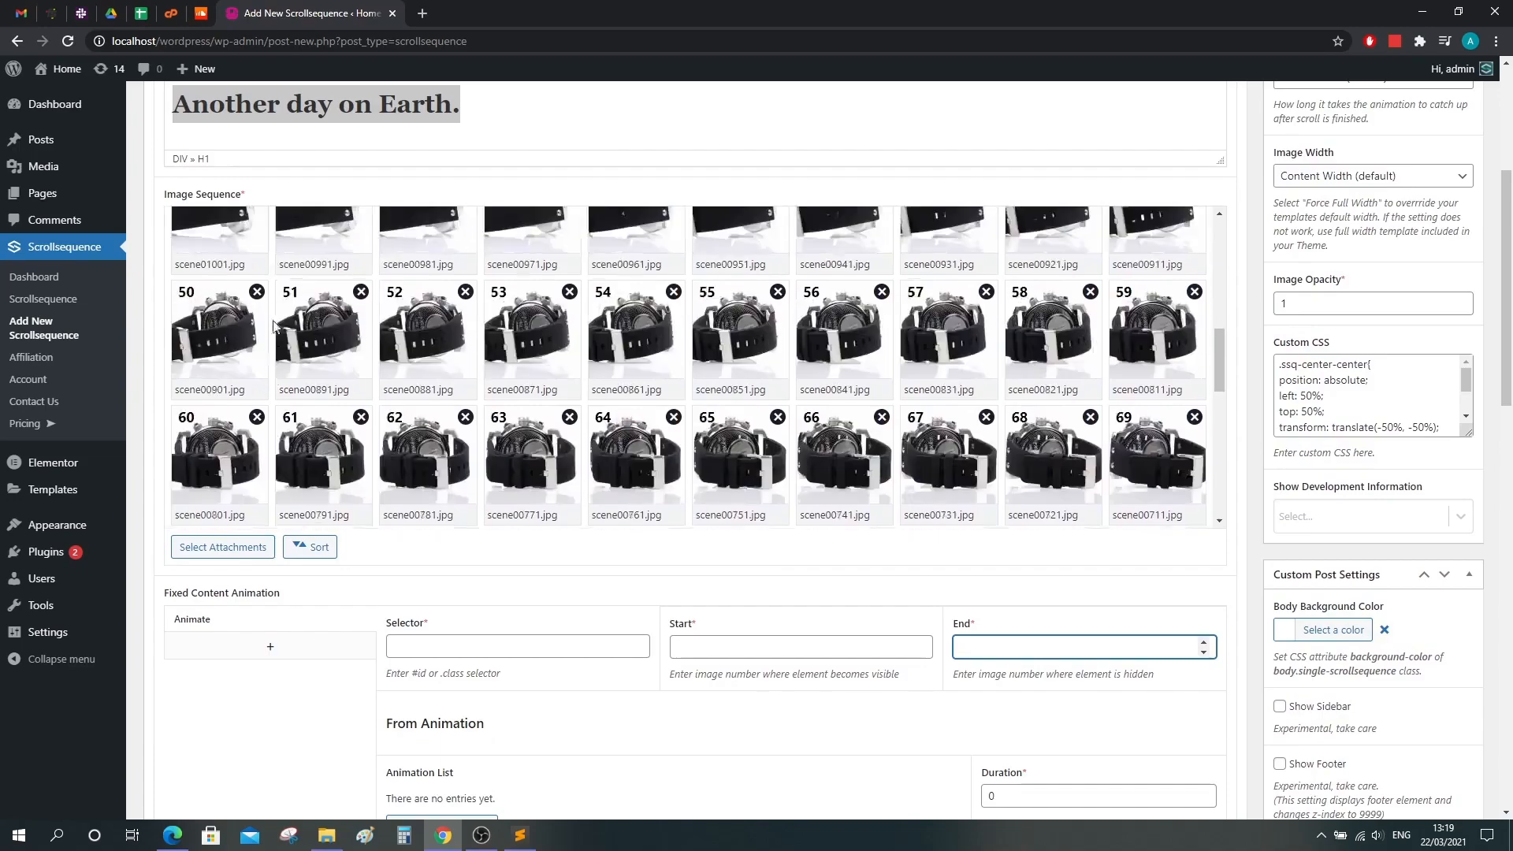
{"action": "scroll", "coordinate": [223, 395], "scroll_direction": "up", "scroll_amount": 4}
{"action": "scroll", "coordinate": [286, 649], "scroll_direction": "up", "scroll_amount": 1}
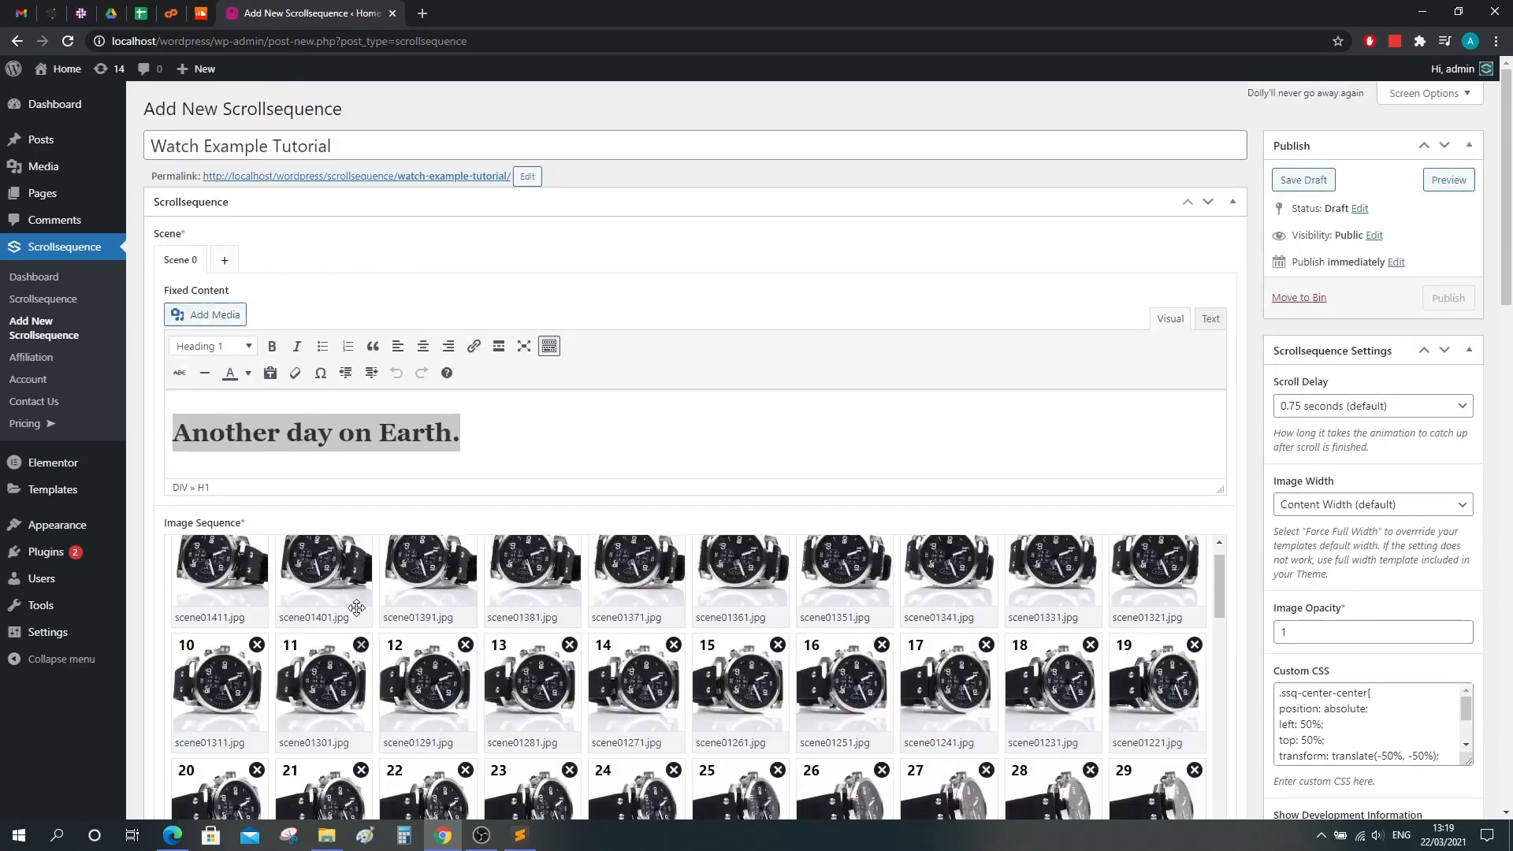
{"action": "scroll", "coordinate": [825, 604], "scroll_direction": "down", "scroll_amount": 4}
{"action": "left_click", "coordinate": [439, 670]}
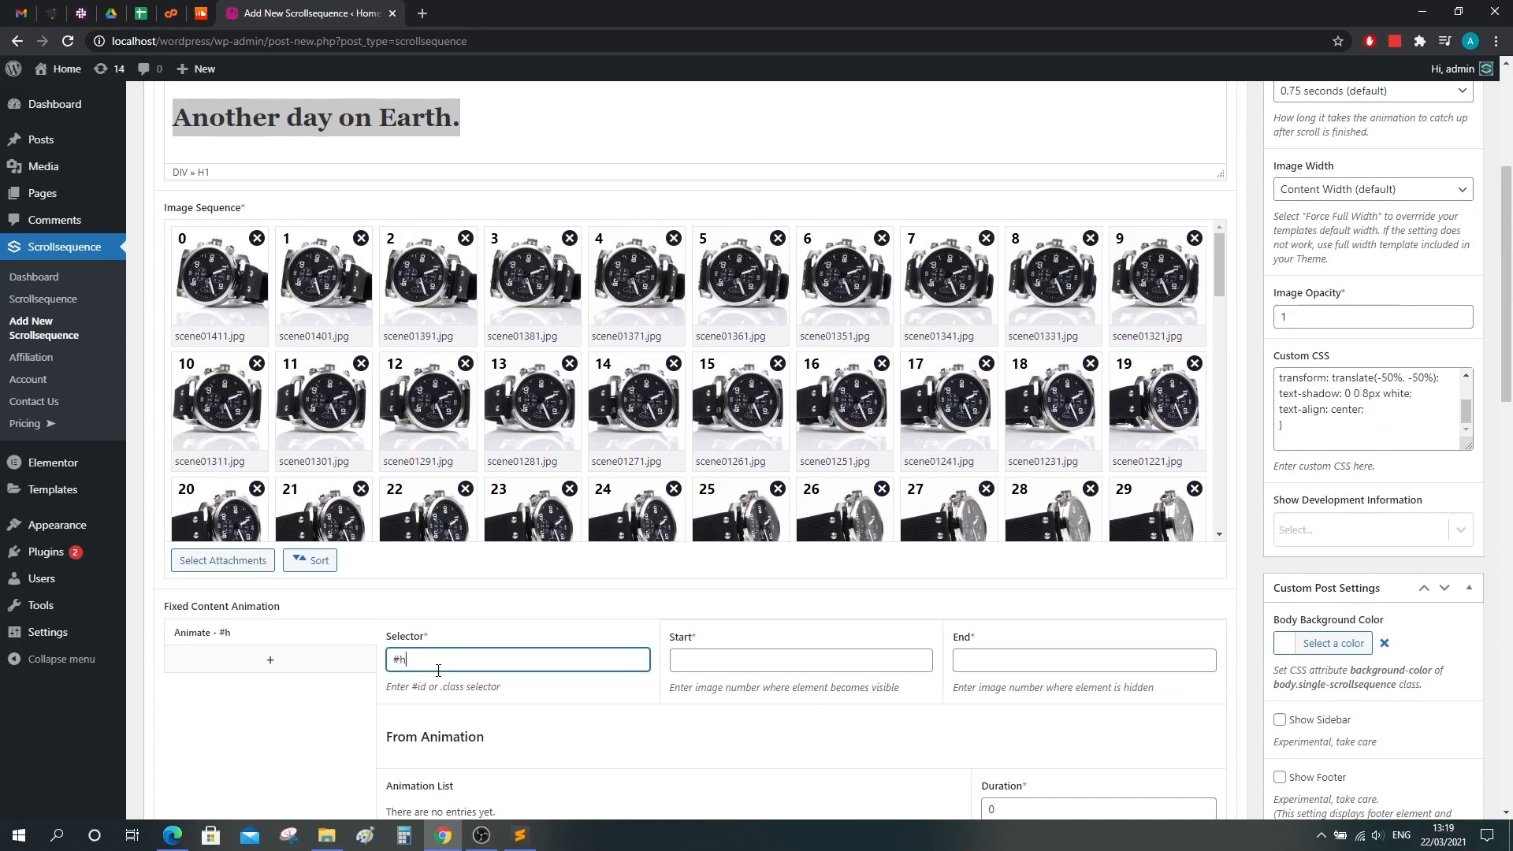
{"action": "left_click", "coordinate": [737, 662]}
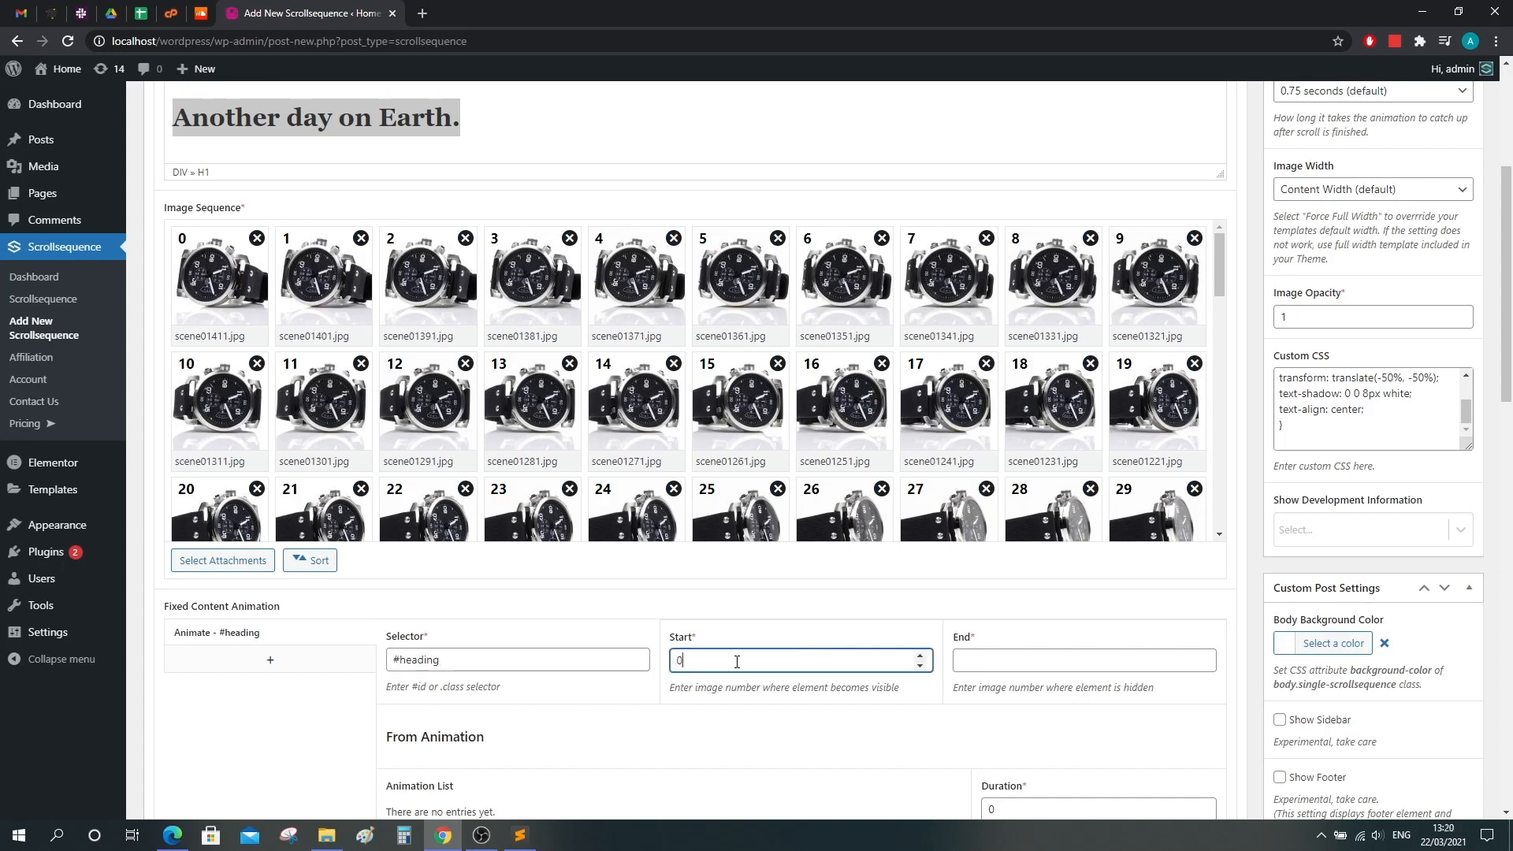
{"action": "left_click", "coordinate": [967, 663]}
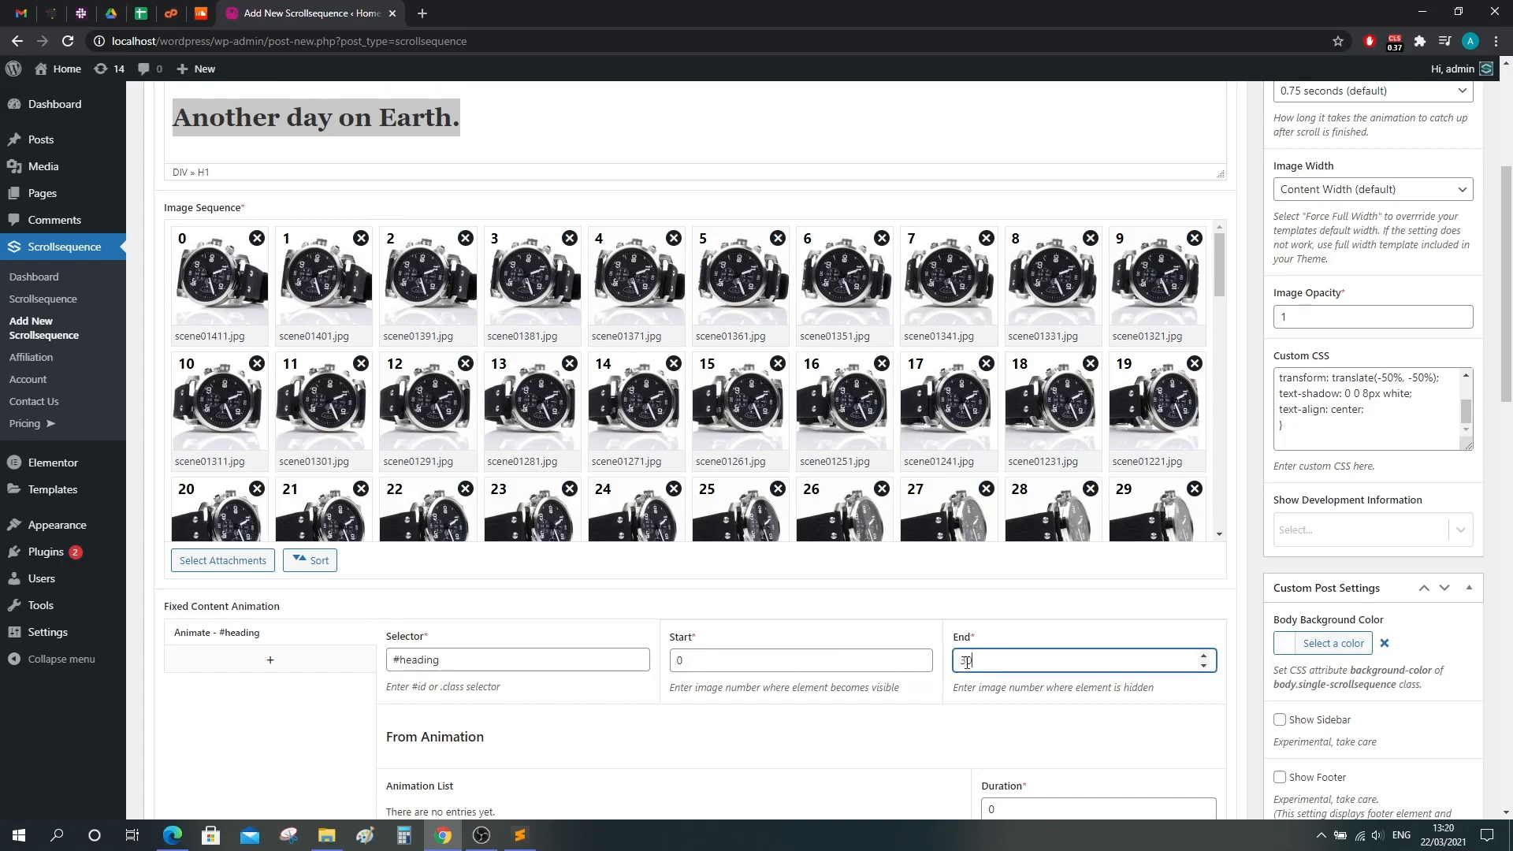
{"action": "type", "text": "30"}
{"action": "left_click", "coordinate": [321, 717]}
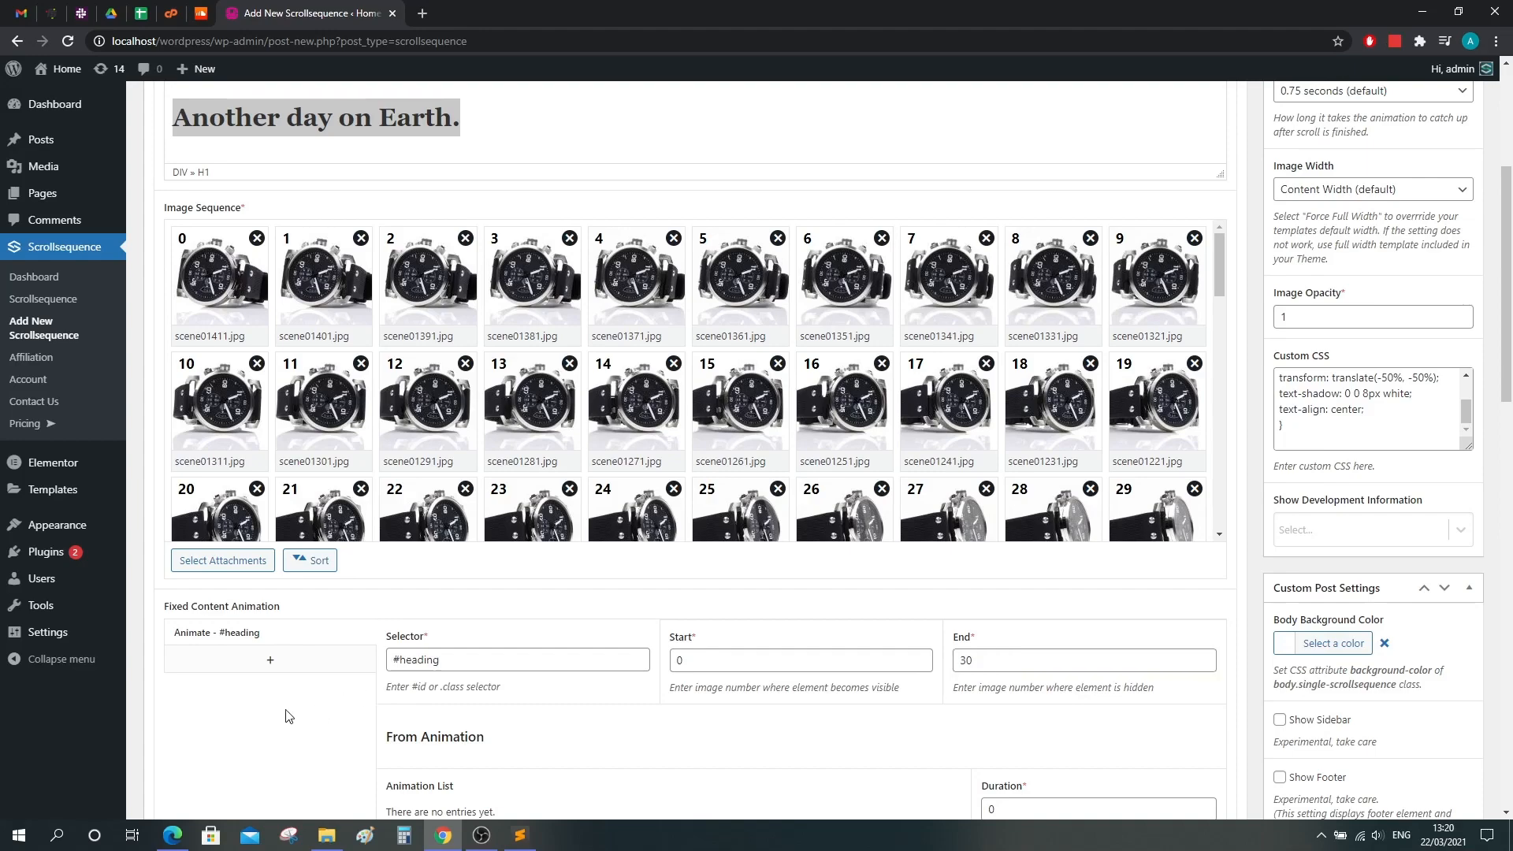
Try a class prefix (.) in the animation's selector and restore the # prefix.
{"action": "scroll", "coordinate": [351, 717], "scroll_direction": "up", "scroll_amount": 4}
{"action": "scroll", "coordinate": [367, 573], "scroll_direction": "down", "scroll_amount": 6}
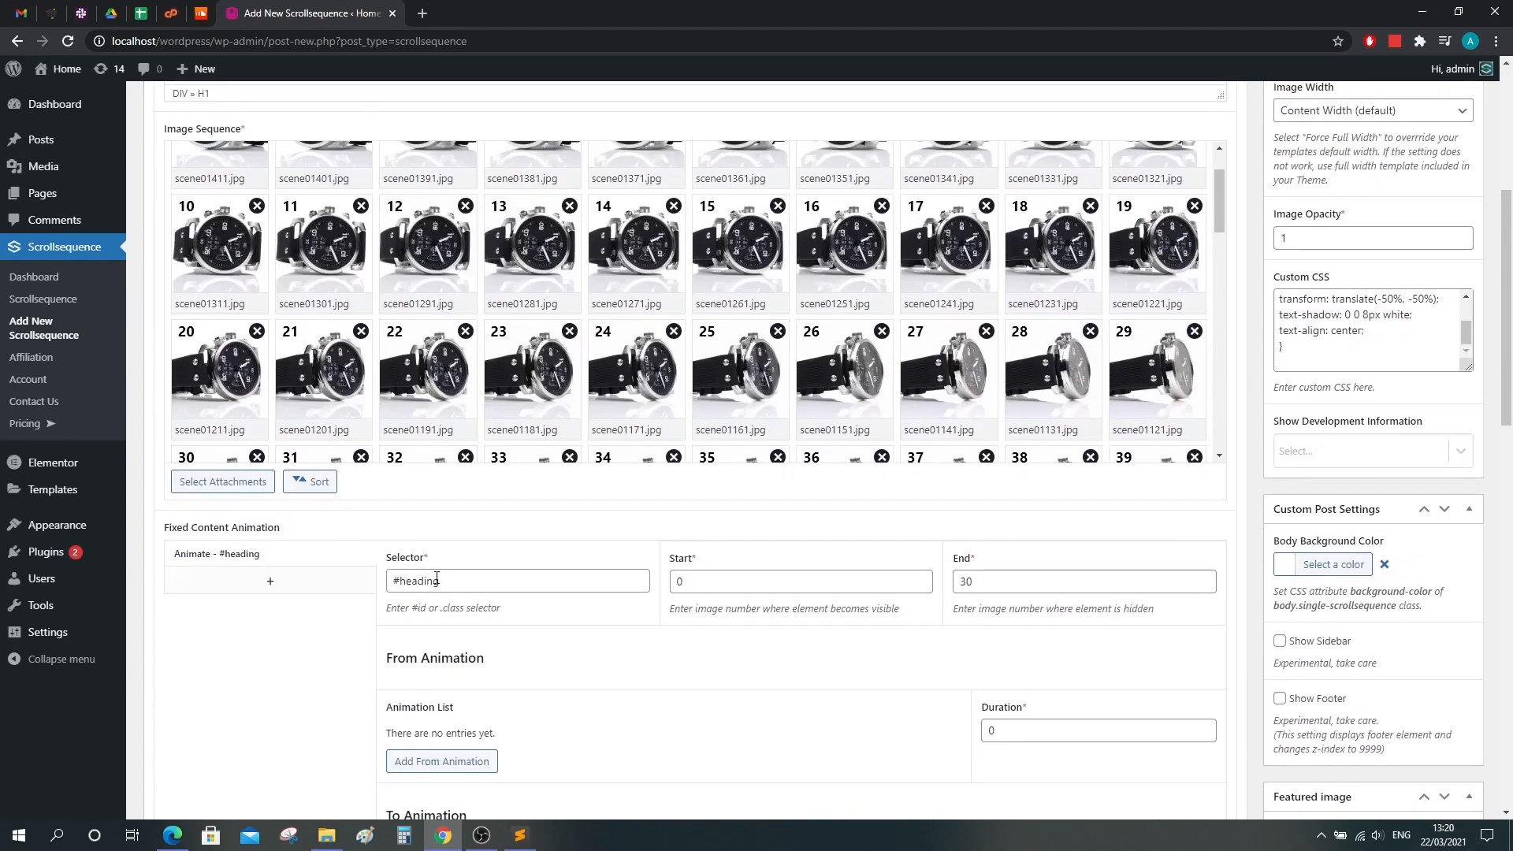
{"action": "left_click", "coordinate": [393, 580]}
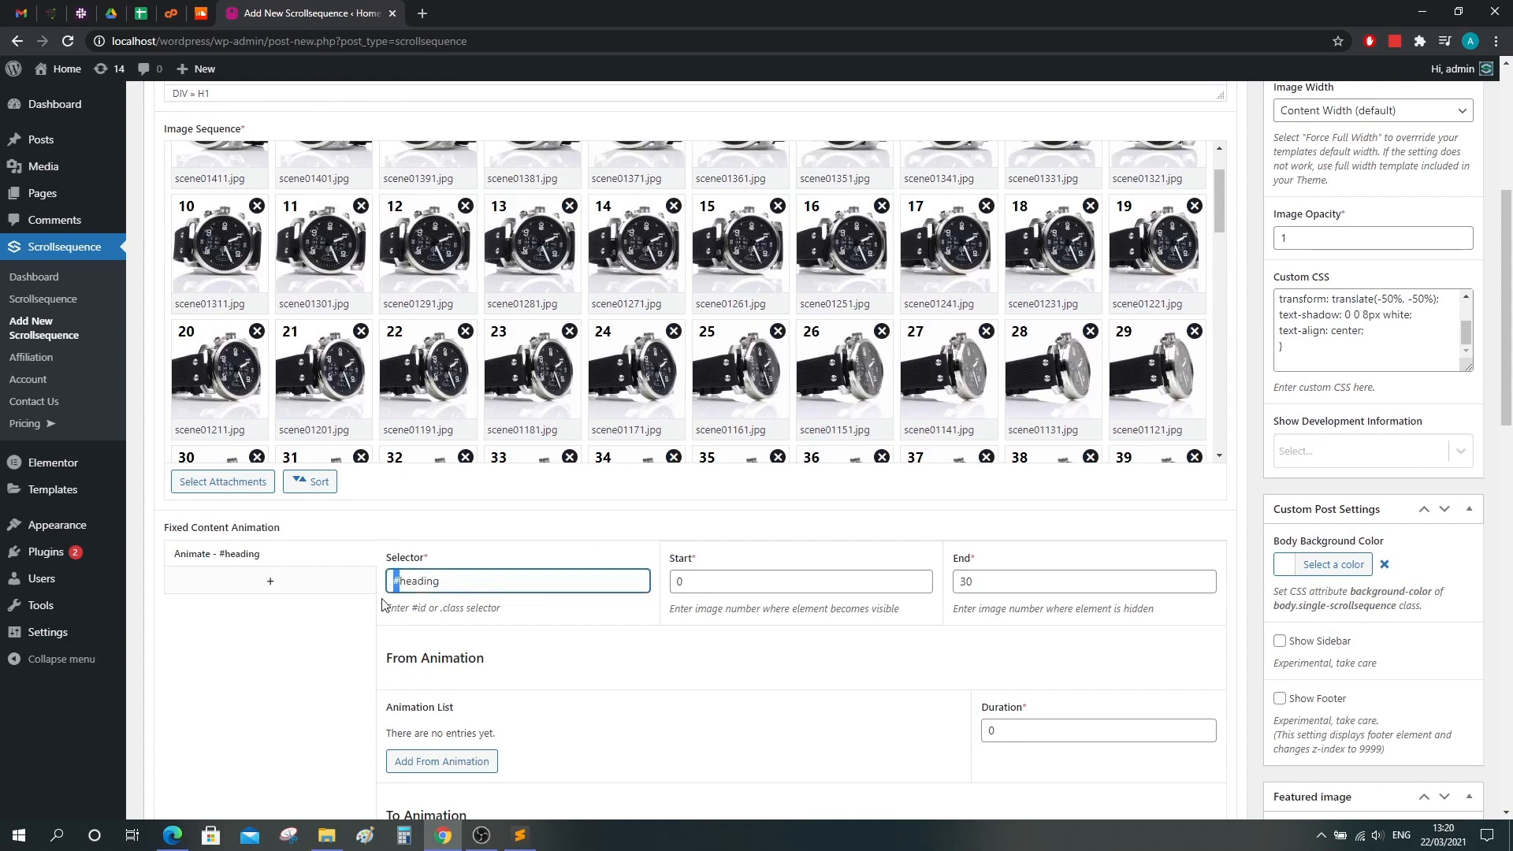
{"action": "type", "text": "."}
{"action": "key", "text": "BackSpace"}
{"action": "type", "text": "#"}
{"action": "left_click", "coordinate": [325, 707]}
Change the h1 element's id to "heading" in the HTML source of Scene 0's fixed content.
{"action": "scroll", "coordinate": [324, 704], "scroll_direction": "up", "scroll_amount": 5}
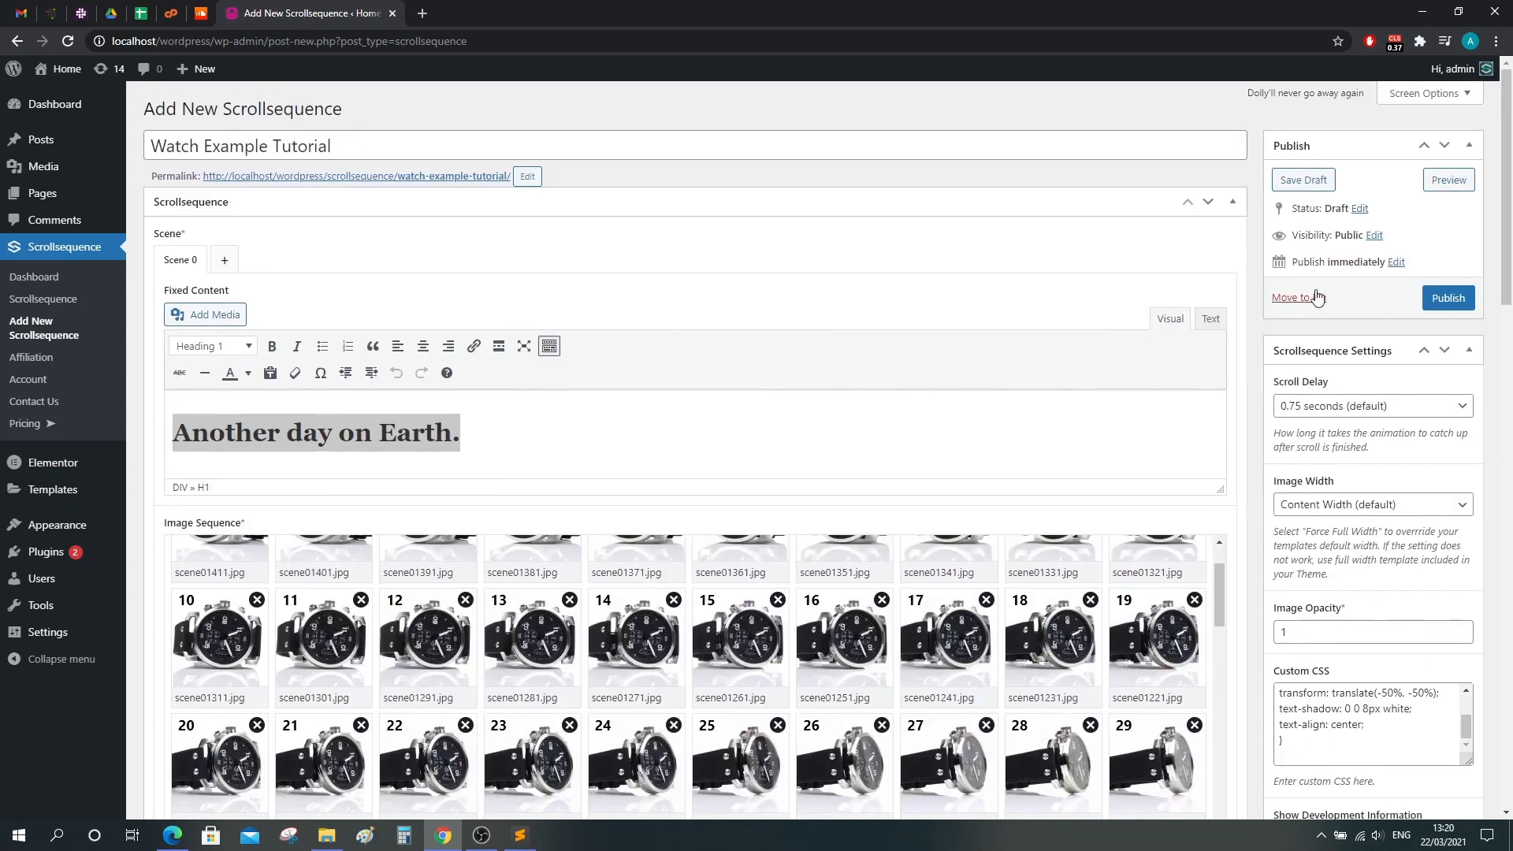
{"action": "left_click", "coordinate": [1210, 320]}
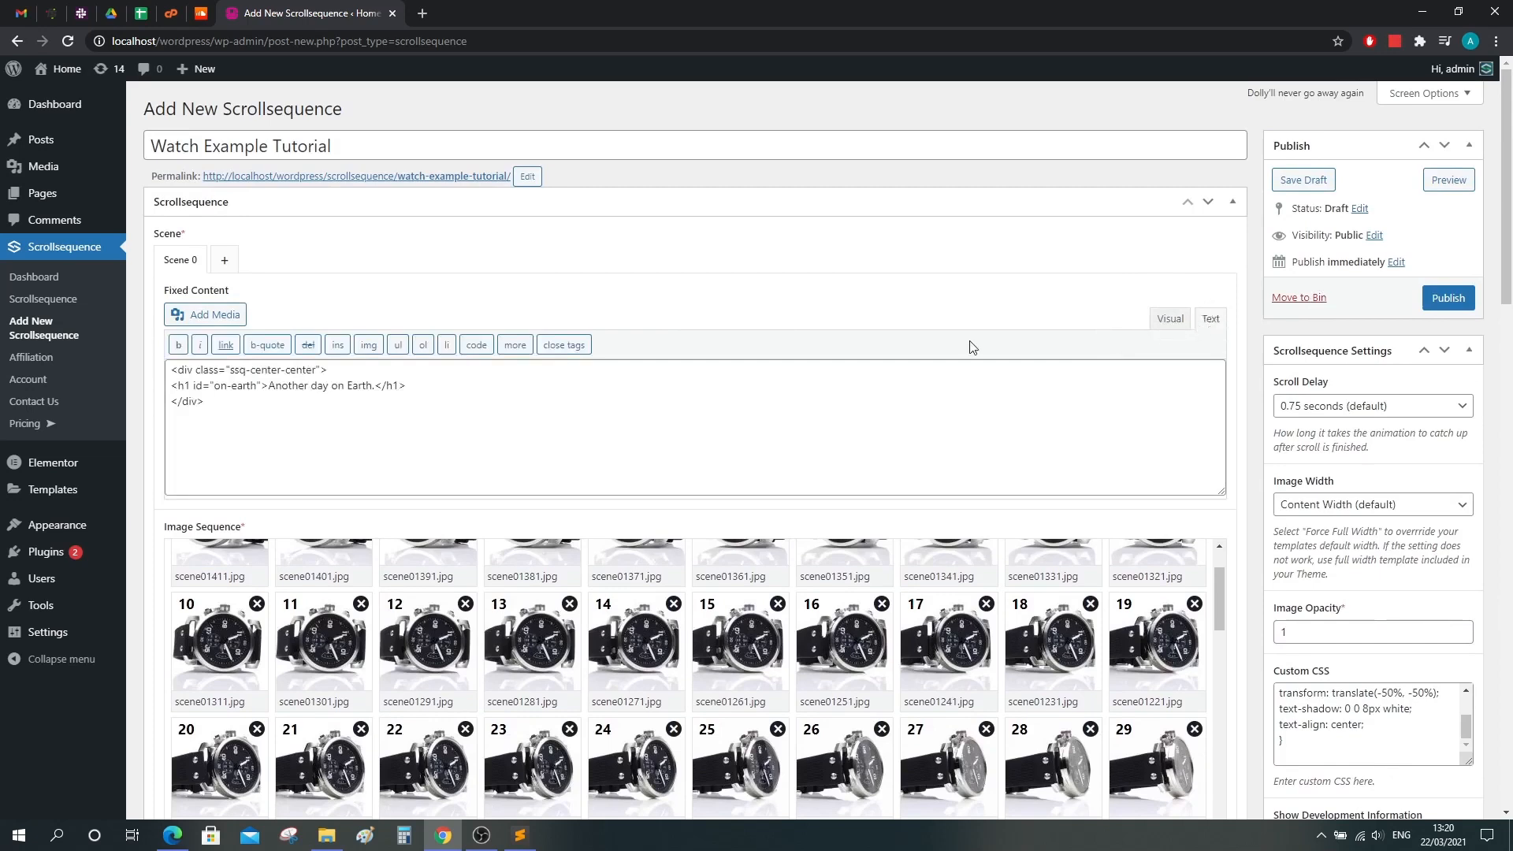
{"action": "left_click", "coordinate": [202, 384]}
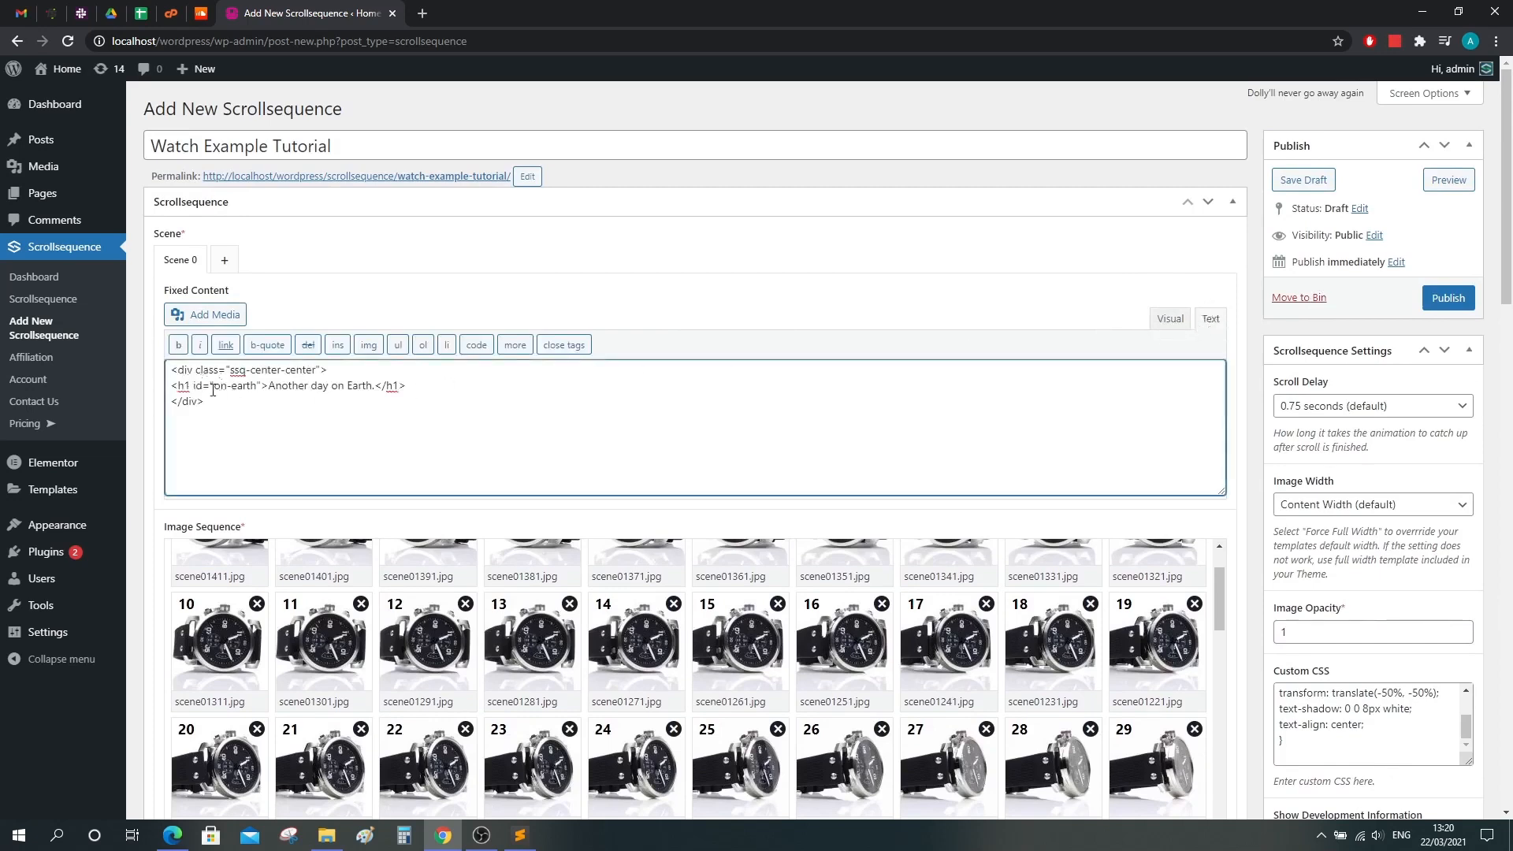
{"action": "left_click_drag", "start_coordinate": [215, 390], "coordinate": [261, 391]}
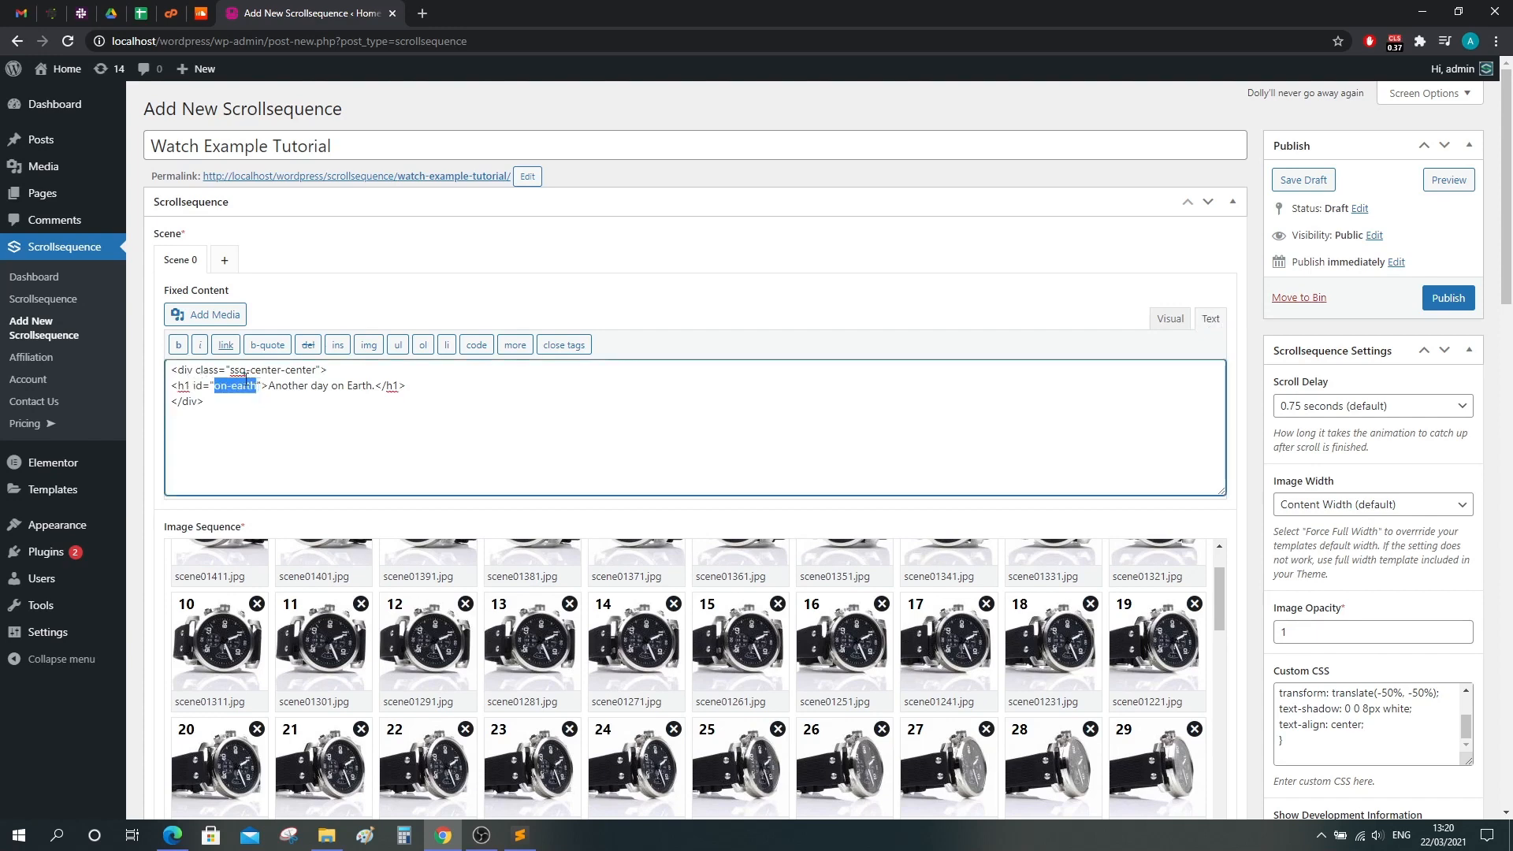
{"action": "type", "text": "heading"}
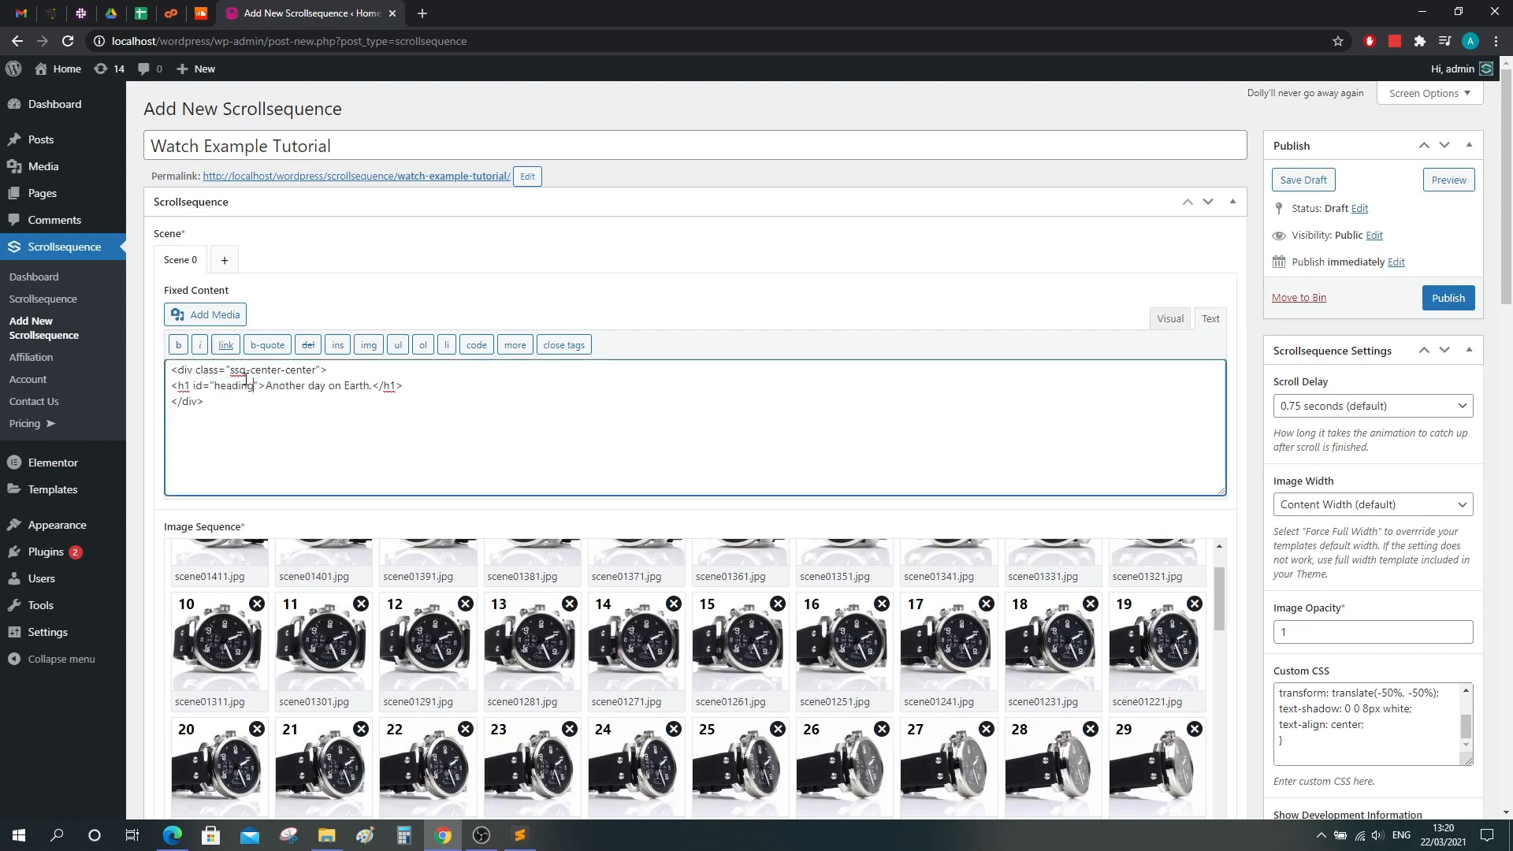
{"action": "left_click", "coordinate": [144, 454]}
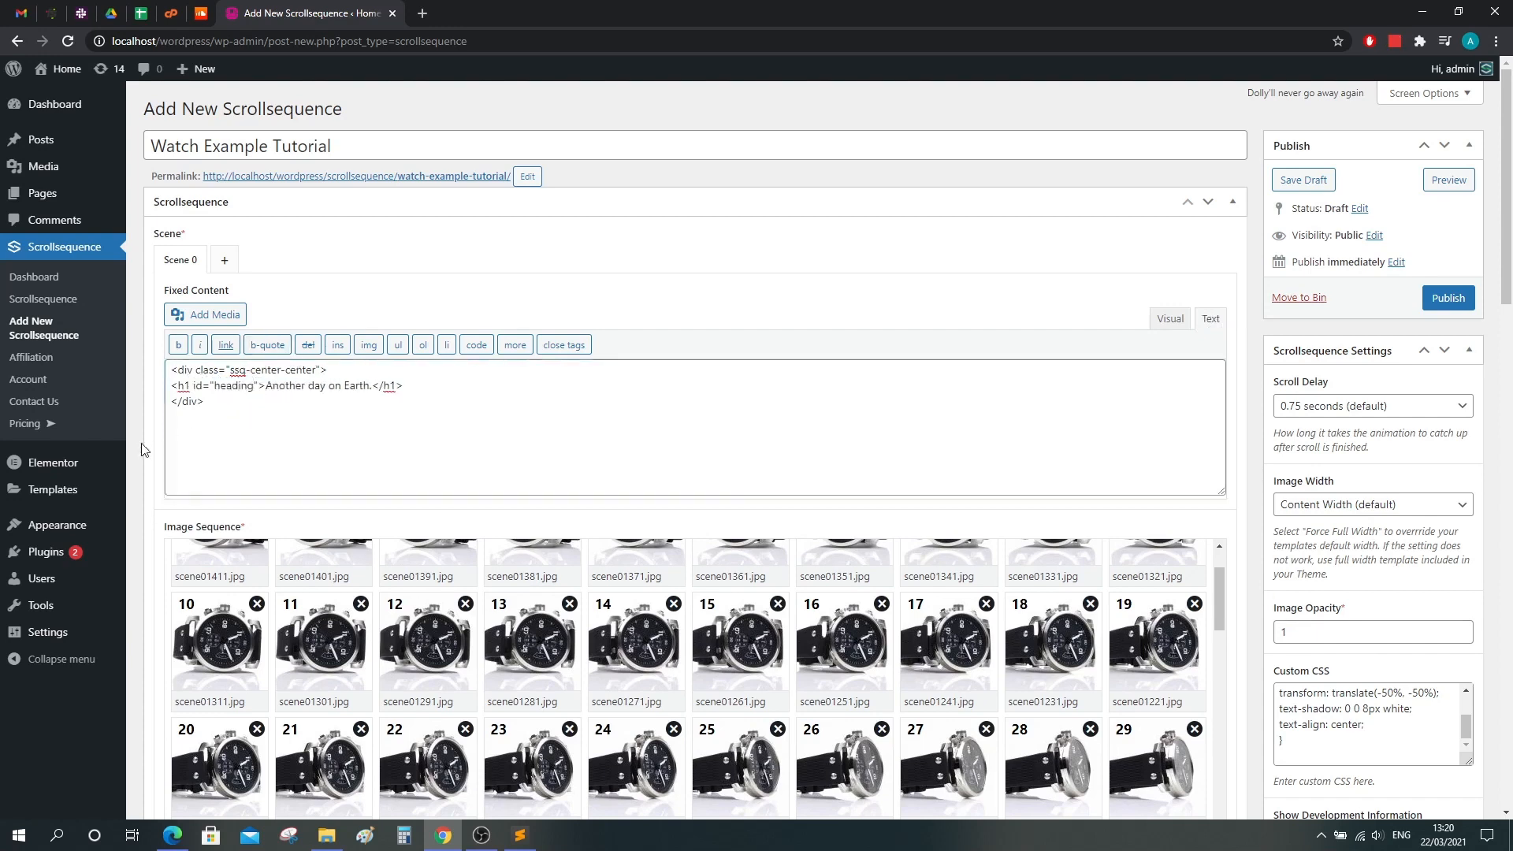
Set Scene 0's image duration to 10 px.
{"action": "scroll", "coordinate": [144, 454], "scroll_direction": "down", "scroll_amount": 4}
{"action": "scroll", "coordinate": [145, 453], "scroll_direction": "down", "scroll_amount": 7}
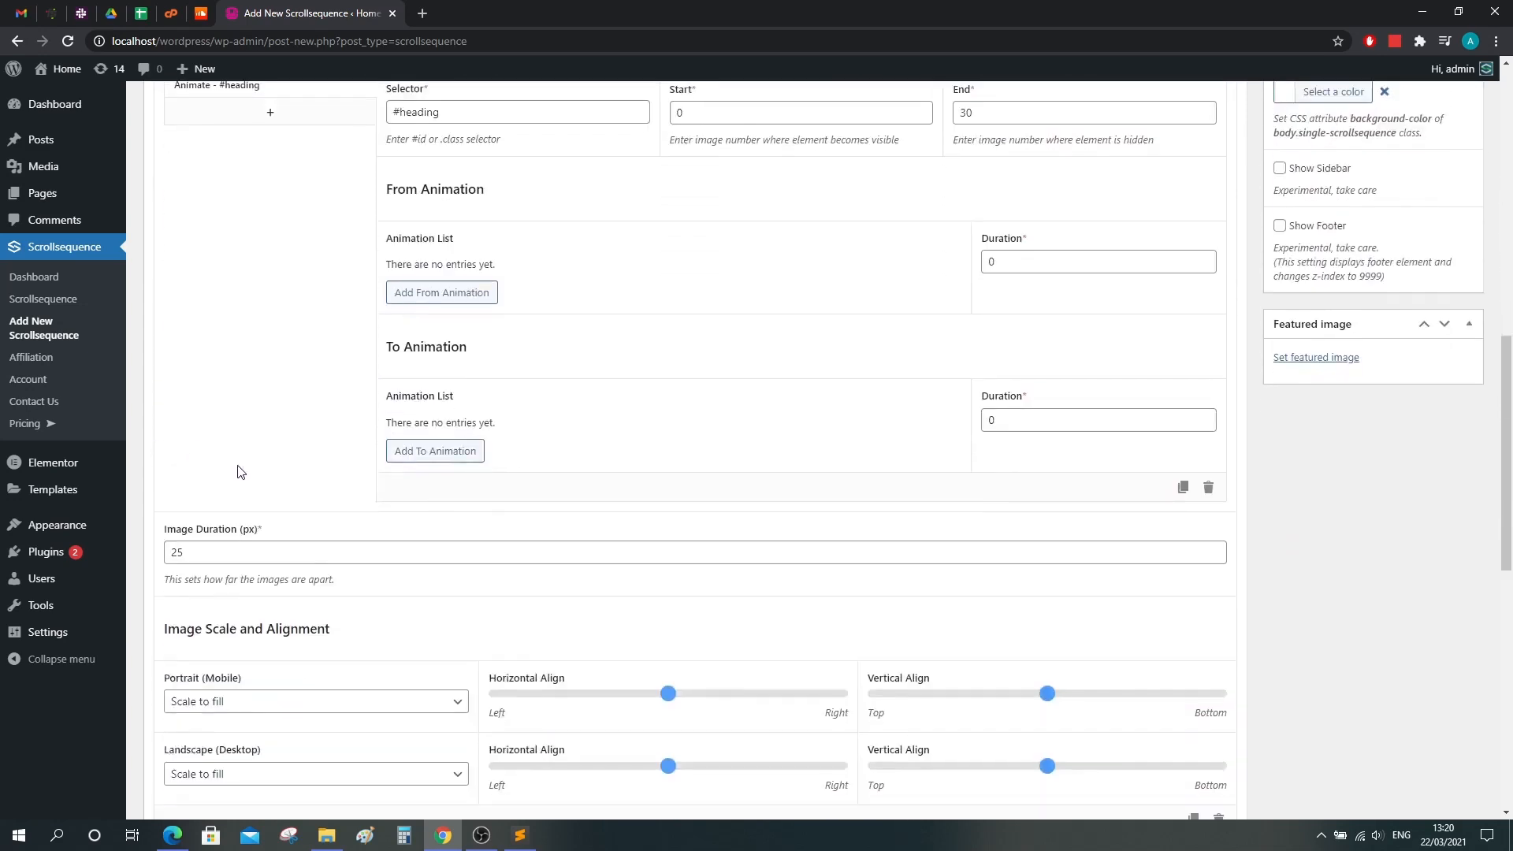
{"action": "scroll", "coordinate": [224, 483], "scroll_direction": "down", "scroll_amount": 1}
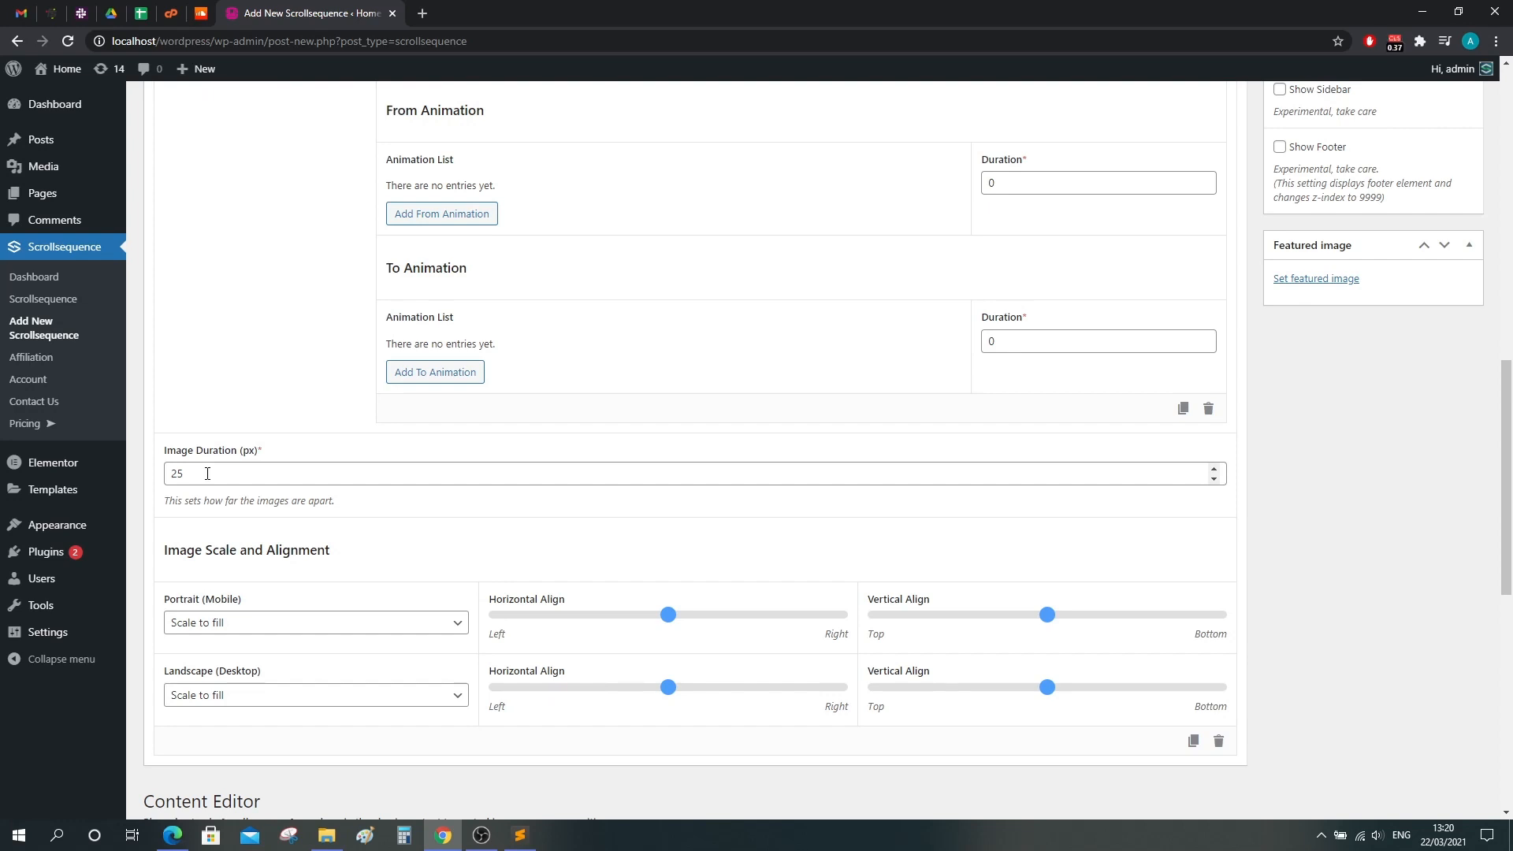
{"action": "left_click_drag", "start_coordinate": [188, 473], "coordinate": [166, 476]}
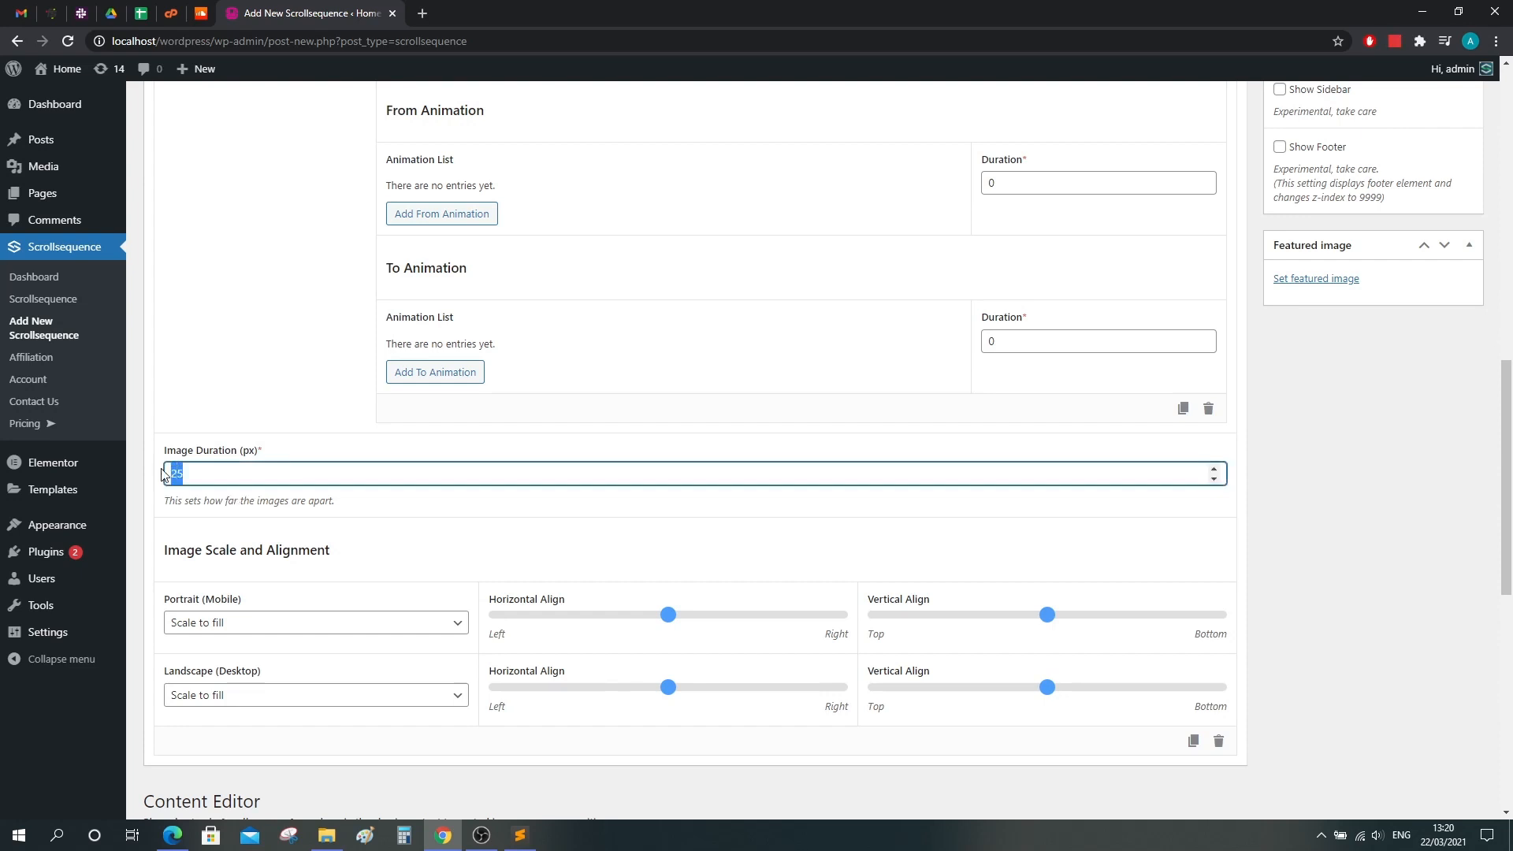
{"action": "type", "text": "10"}
{"action": "left_click", "coordinate": [334, 534]}
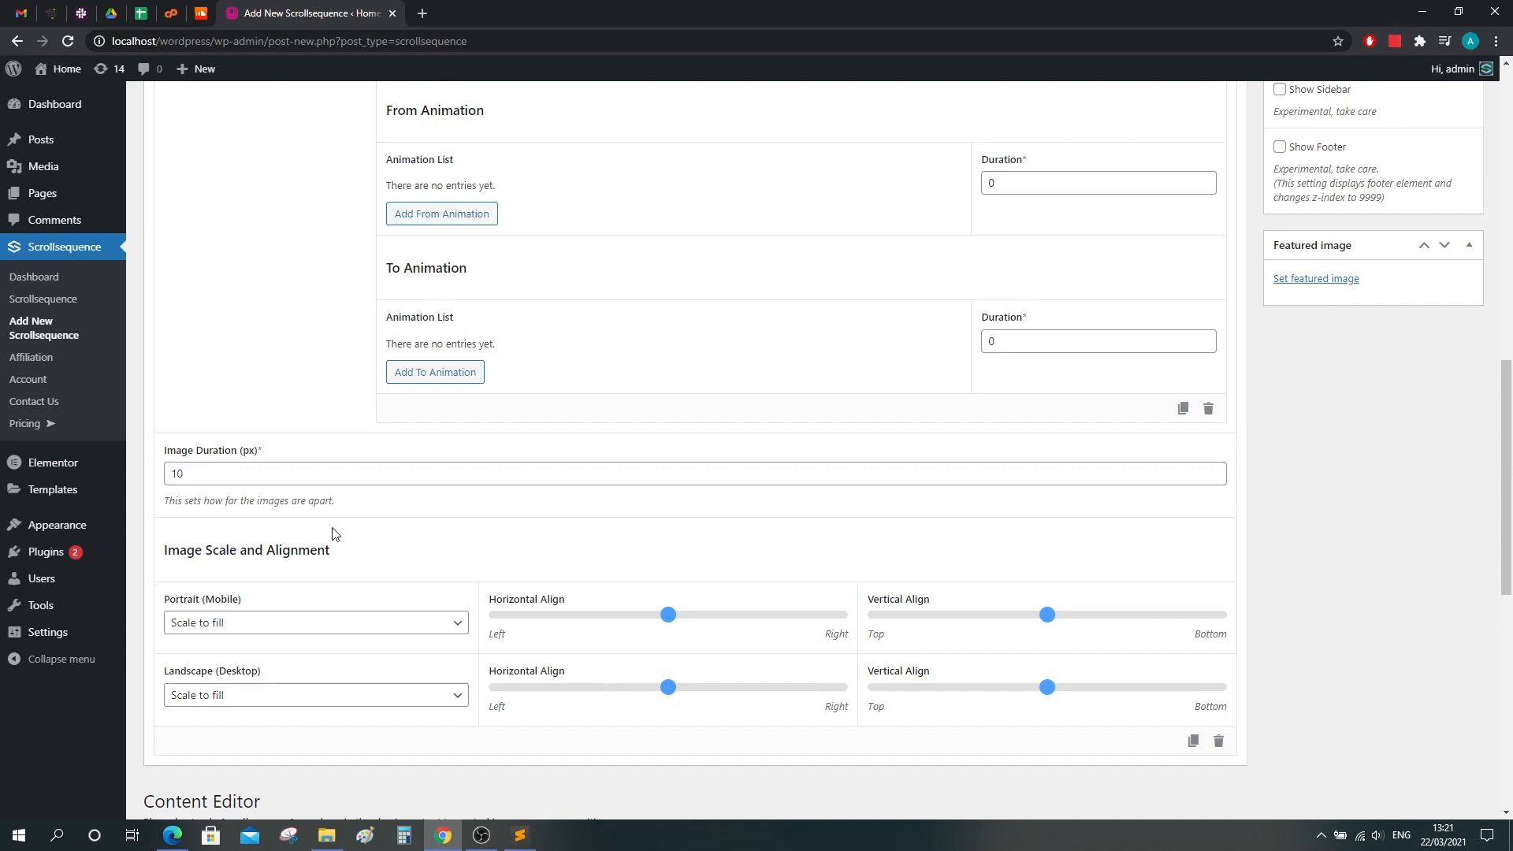
{"action": "scroll", "coordinate": [465, 544], "scroll_direction": "down", "scroll_amount": 3}
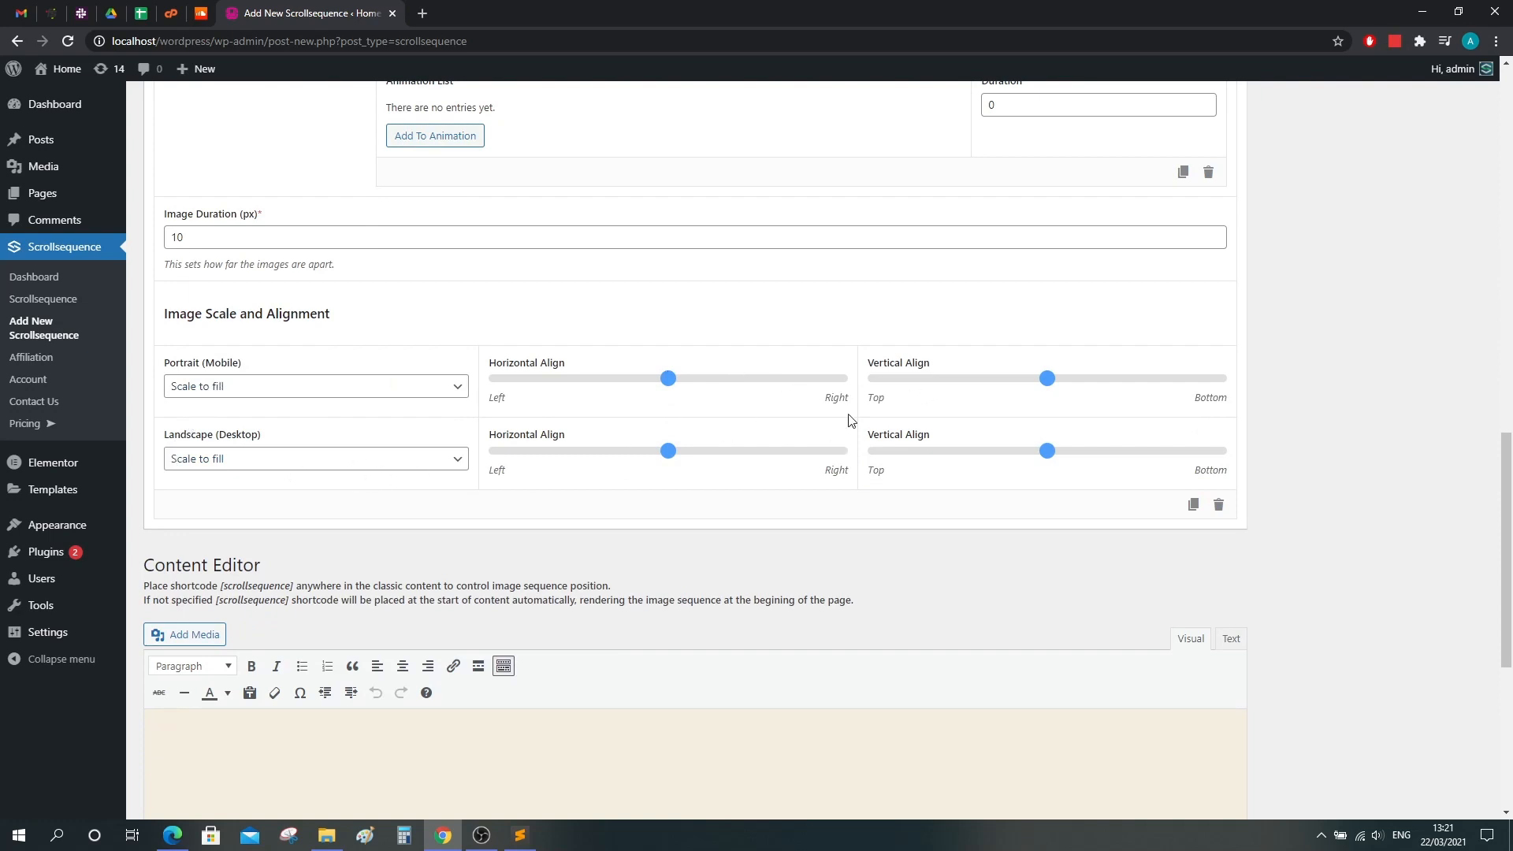
{"action": "left_click", "coordinate": [205, 392]}
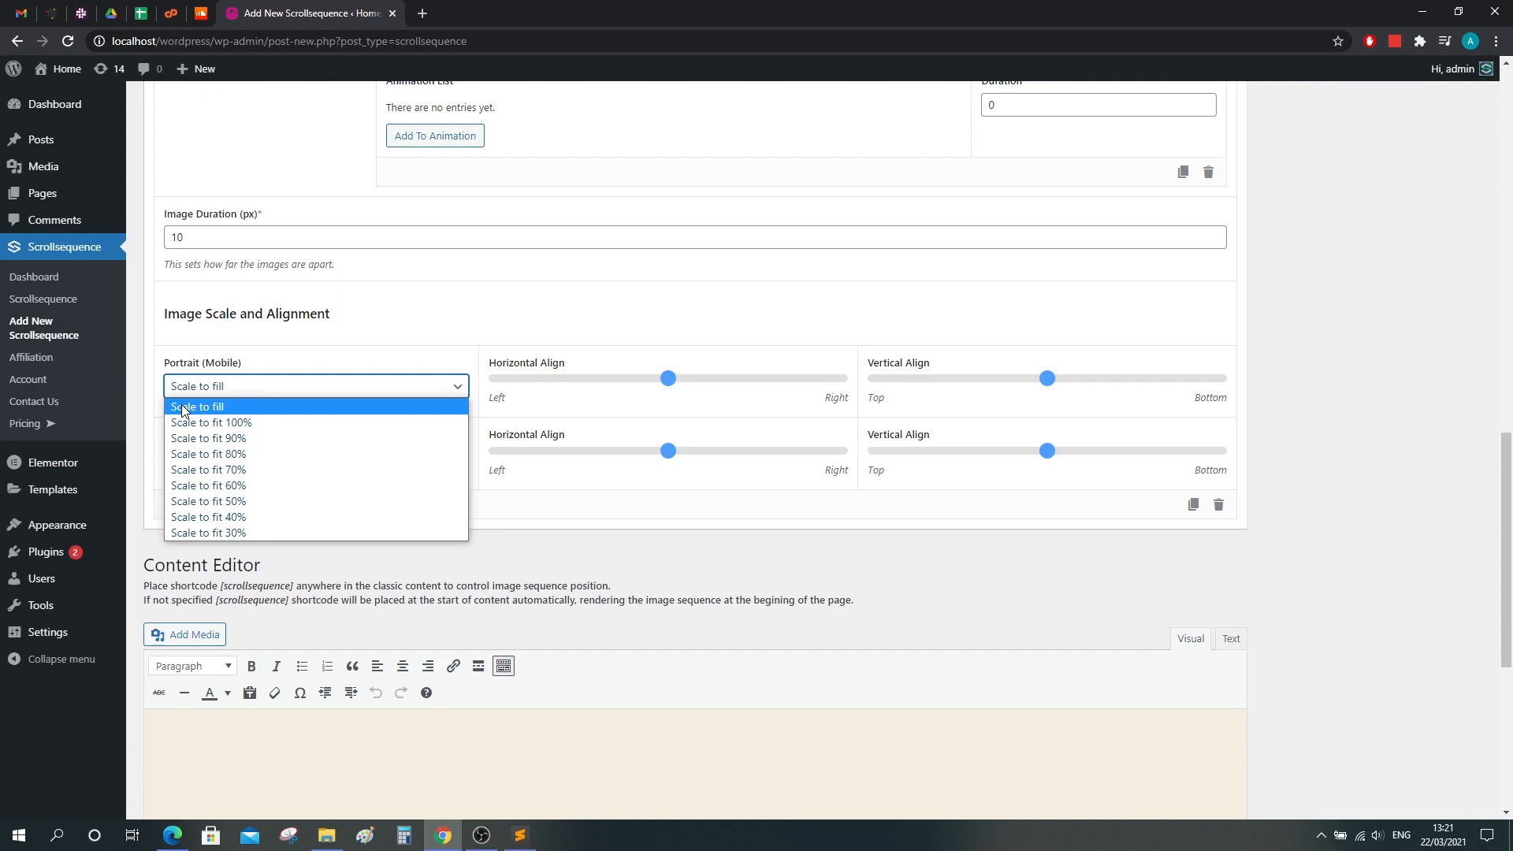
{"action": "left_click", "coordinate": [138, 404]}
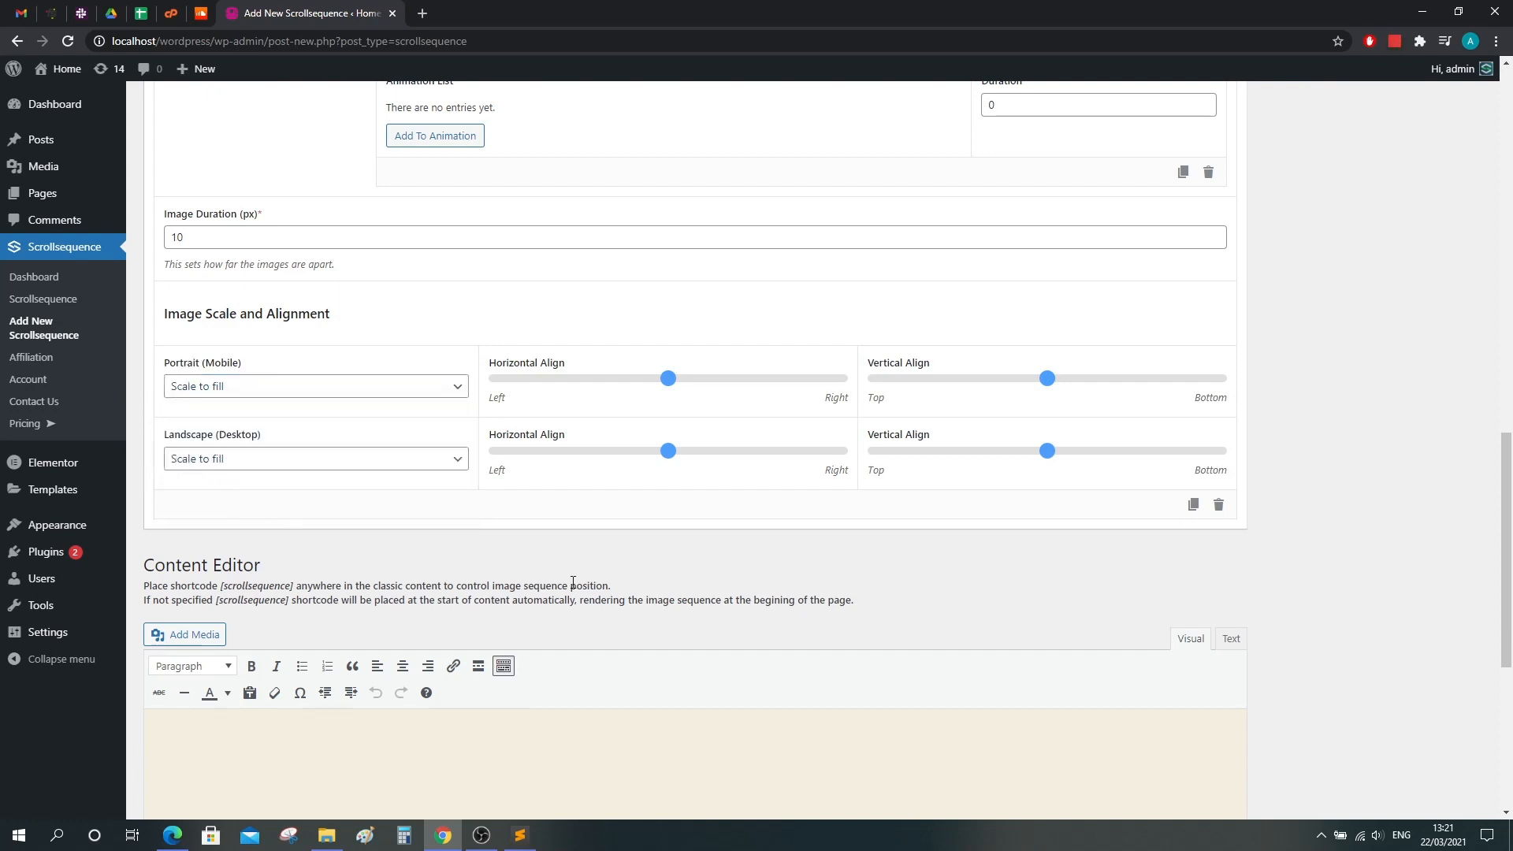
Publish the Watch Example Tutorial Scrollsequence and open its live page in a new browser tab.
{"action": "scroll", "coordinate": [1214, 606], "scroll_direction": "up", "scroll_amount": 20}
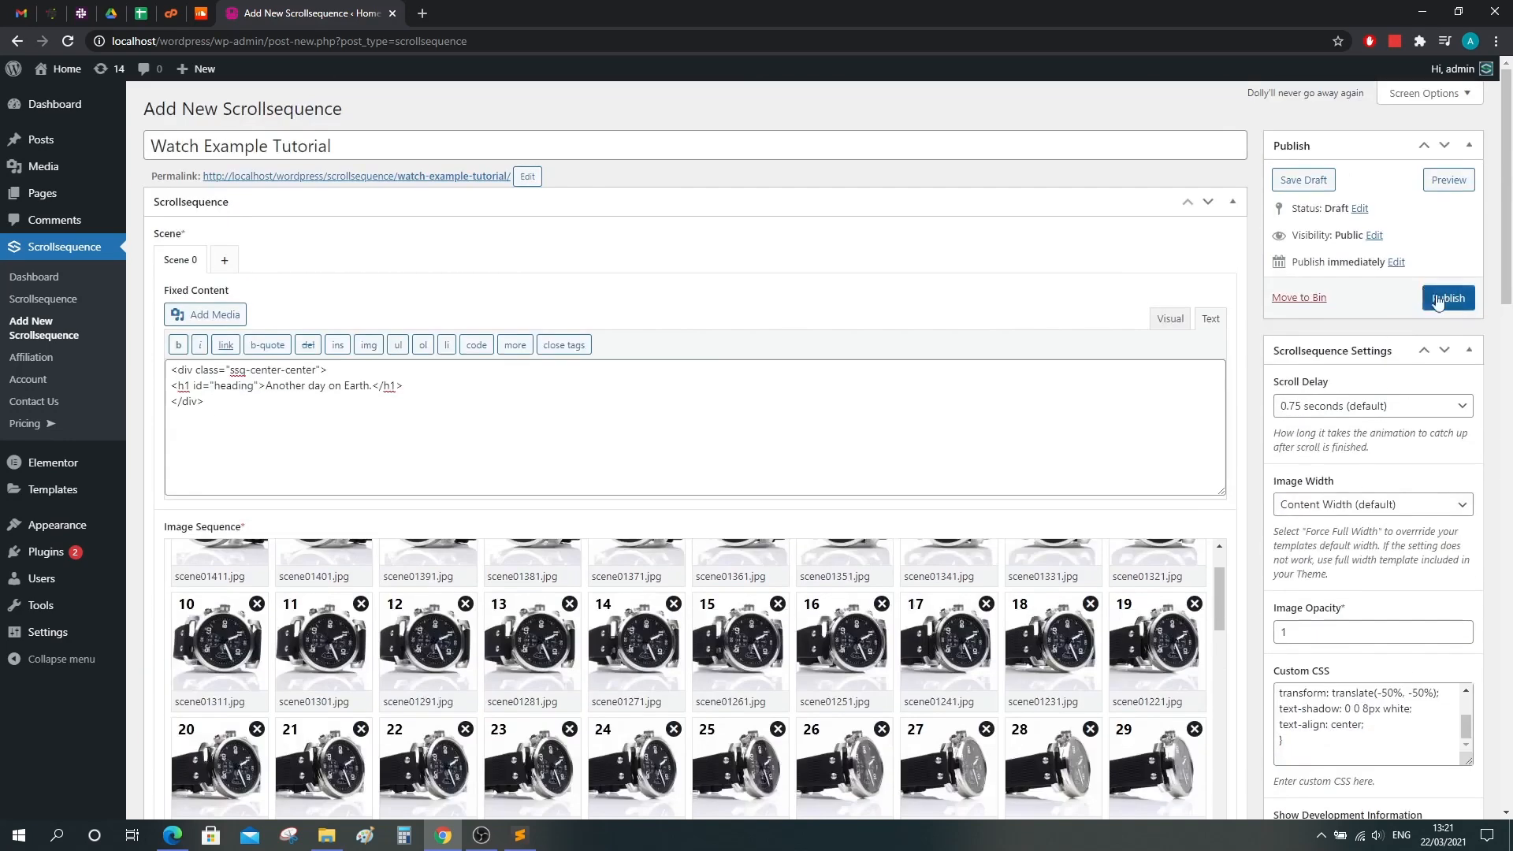
{"action": "left_click", "coordinate": [1451, 298]}
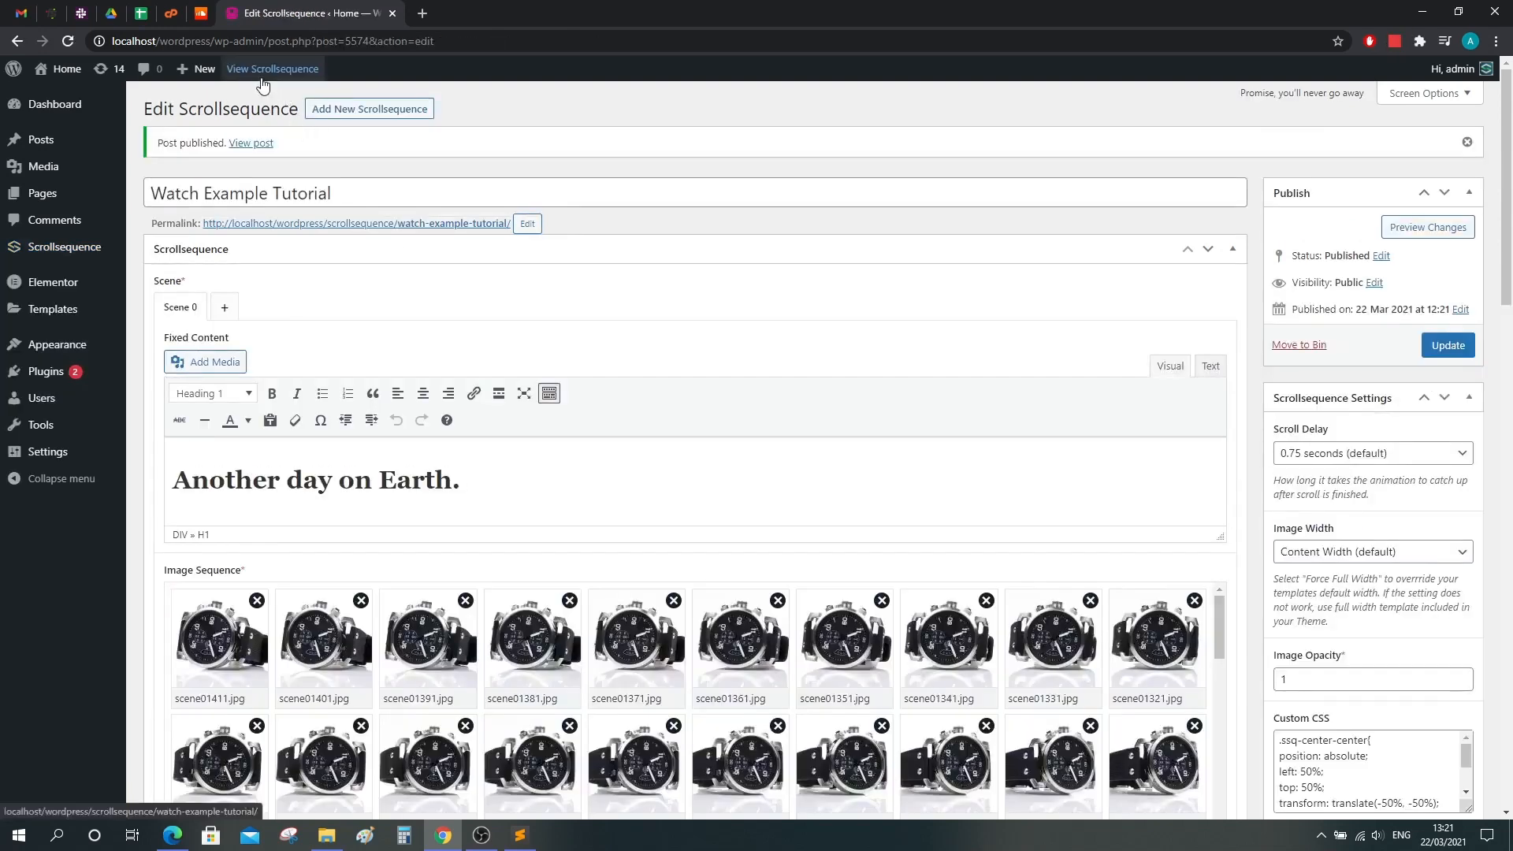
{"action": "middle_click", "coordinate": [261, 75]}
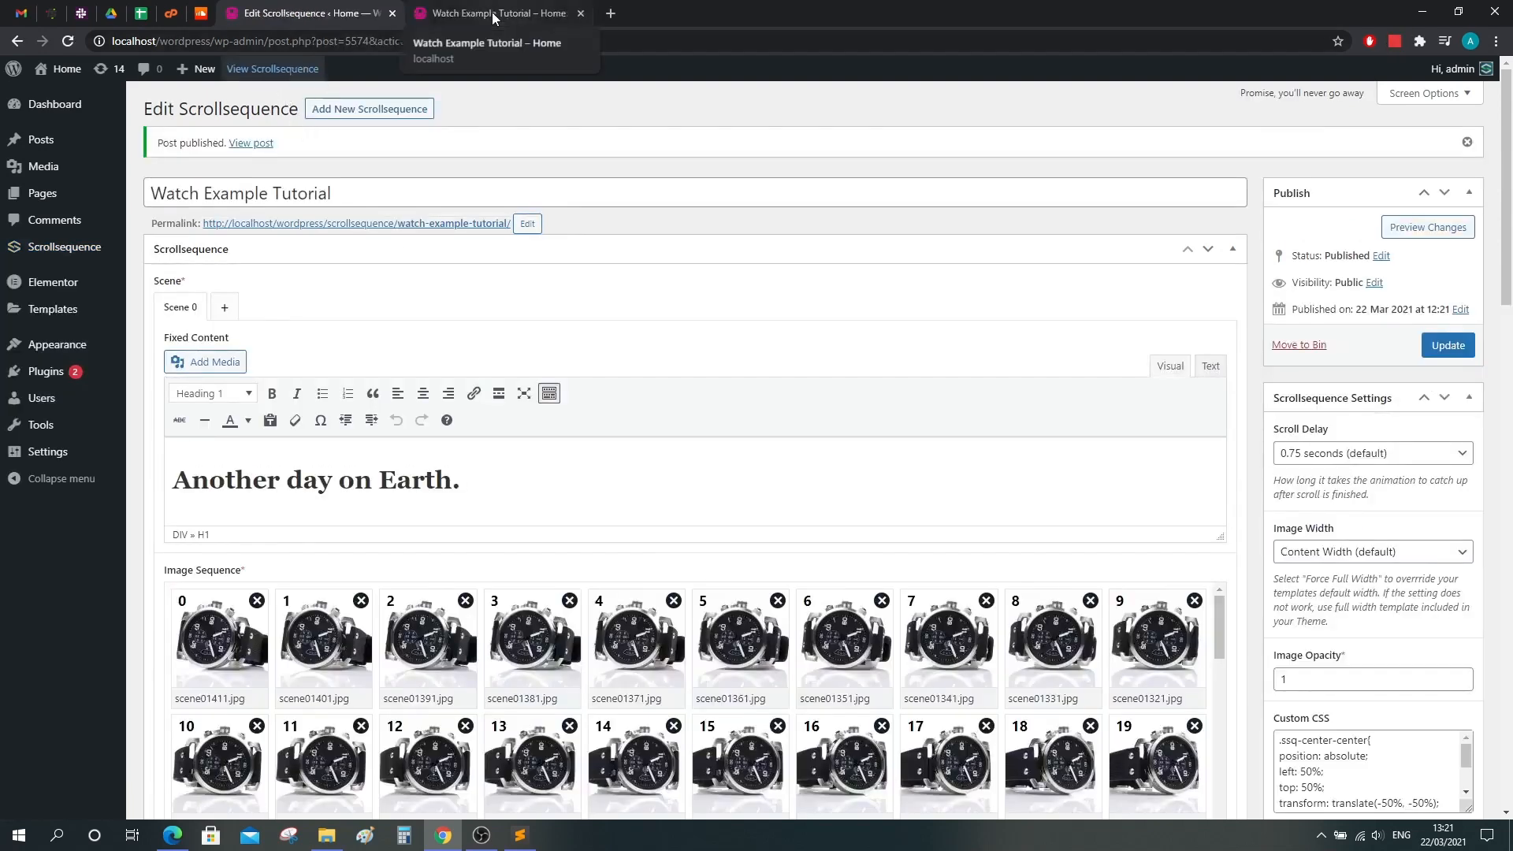
{"action": "left_click", "coordinate": [492, 12]}
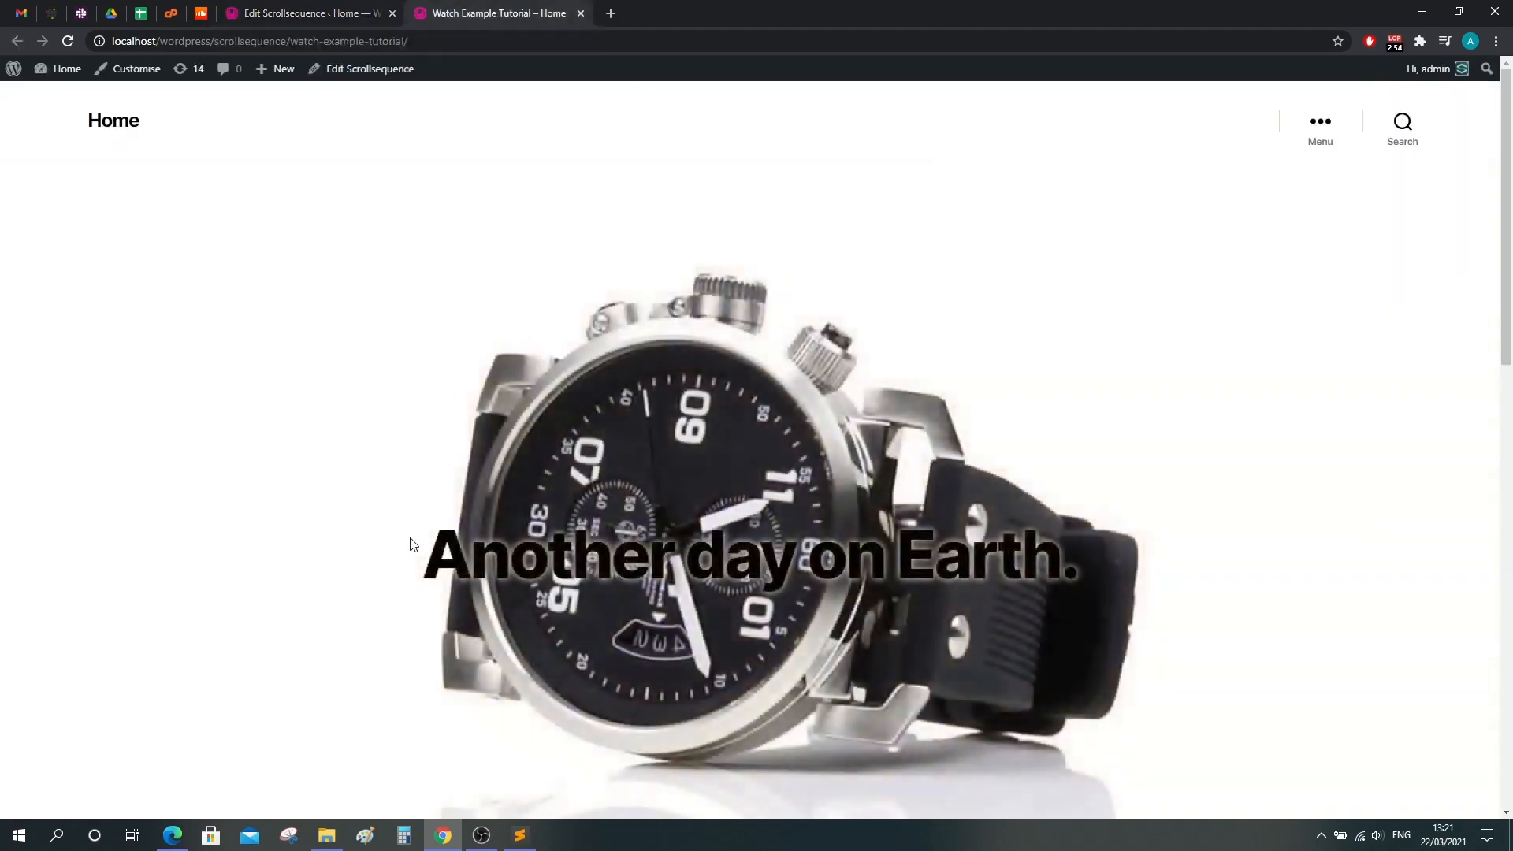
Check the live page's heading and scroll animation at full and phone width, and return to the Scrollsequence editor in the maximized window.
{"action": "left_click_drag", "start_coordinate": [413, 570], "coordinate": [1090, 565]}
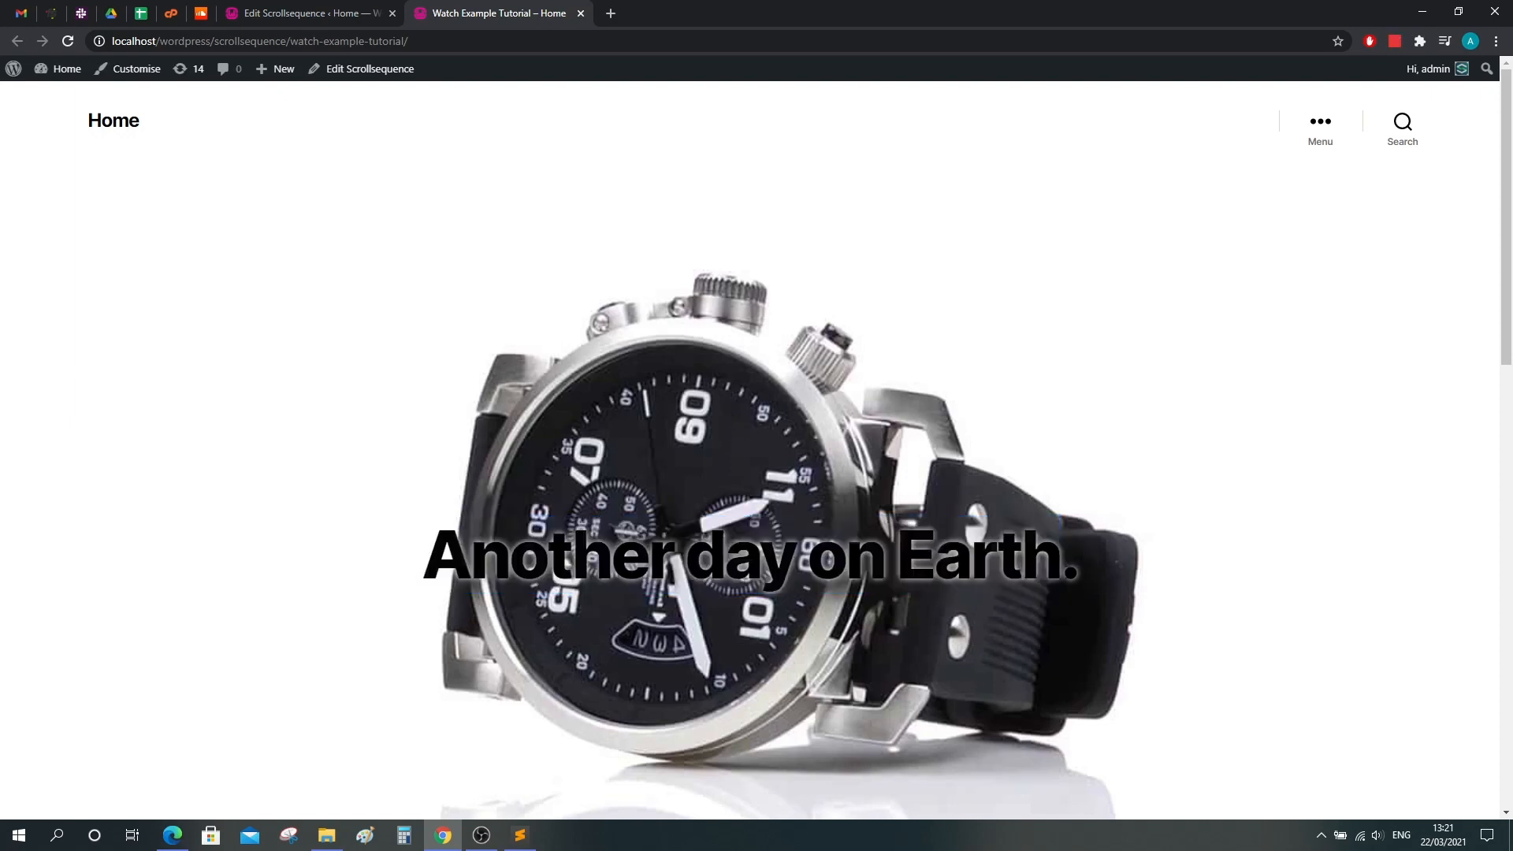
{"action": "mouse_move", "coordinate": [1506, 262]}
{"action": "left_mouse_down"}
{"action": "mouse_move", "coordinate": [1511, 710]}
{"action": "mouse_move", "coordinate": [1509, 260]}
{"action": "left_mouse_up"}
{"action": "left_click_drag", "start_coordinate": [927, 14], "coordinate": [756, 12]}
{"action": "left_click_drag", "start_coordinate": [1090, 293], "coordinate": [623, 291]}
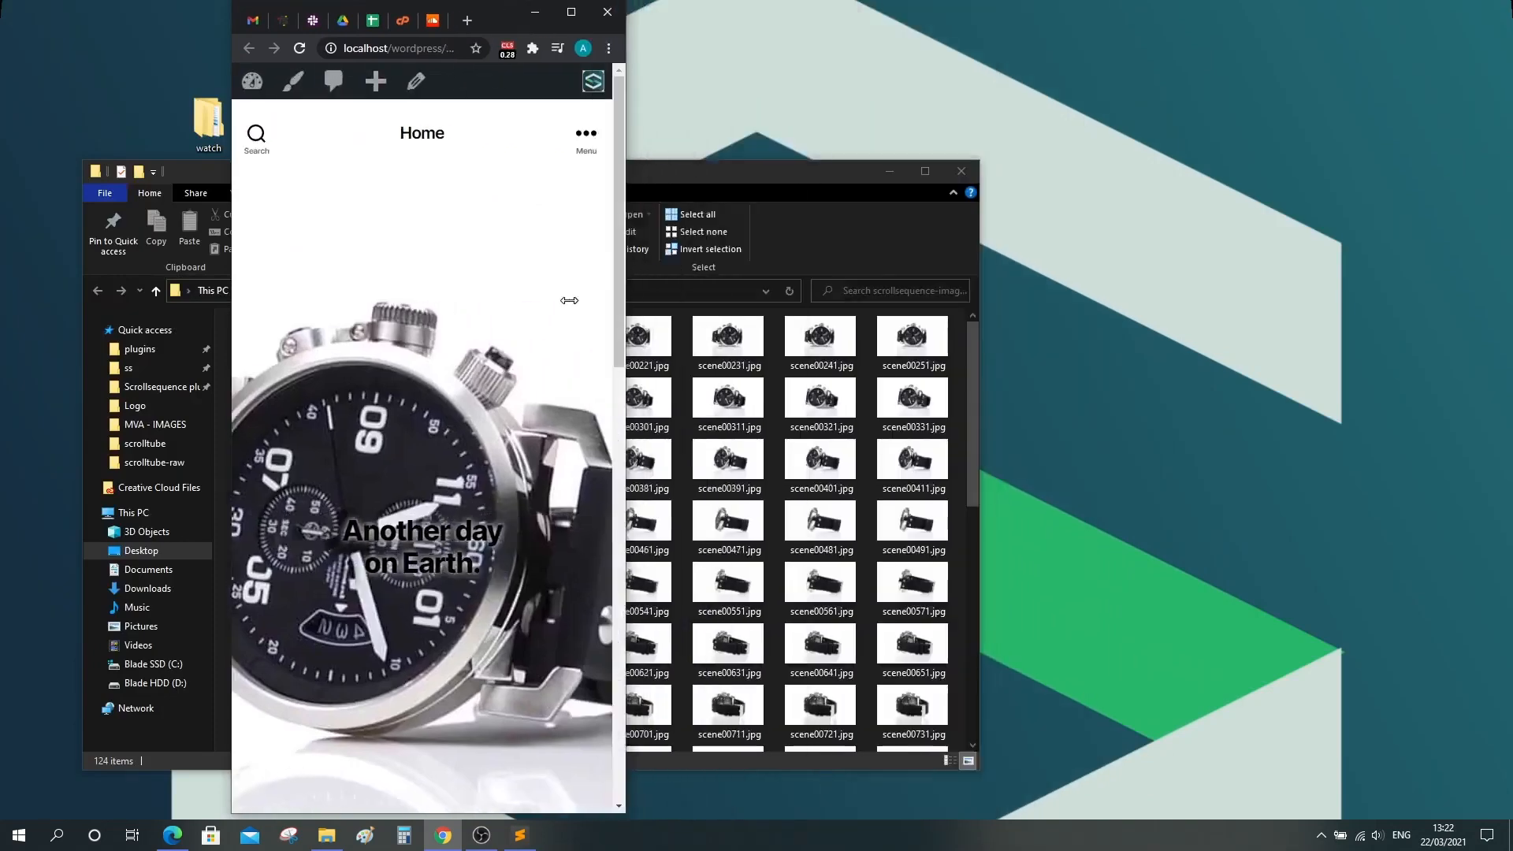
{"action": "scroll", "coordinate": [427, 414], "scroll_direction": "down", "scroll_amount": 3}
{"action": "scroll", "coordinate": [438, 428], "scroll_direction": "up", "scroll_amount": 3}
{"action": "scroll", "coordinate": [449, 425], "scroll_direction": "down", "scroll_amount": 5}
{"action": "scroll", "coordinate": [453, 431], "scroll_direction": "up", "scroll_amount": 5}
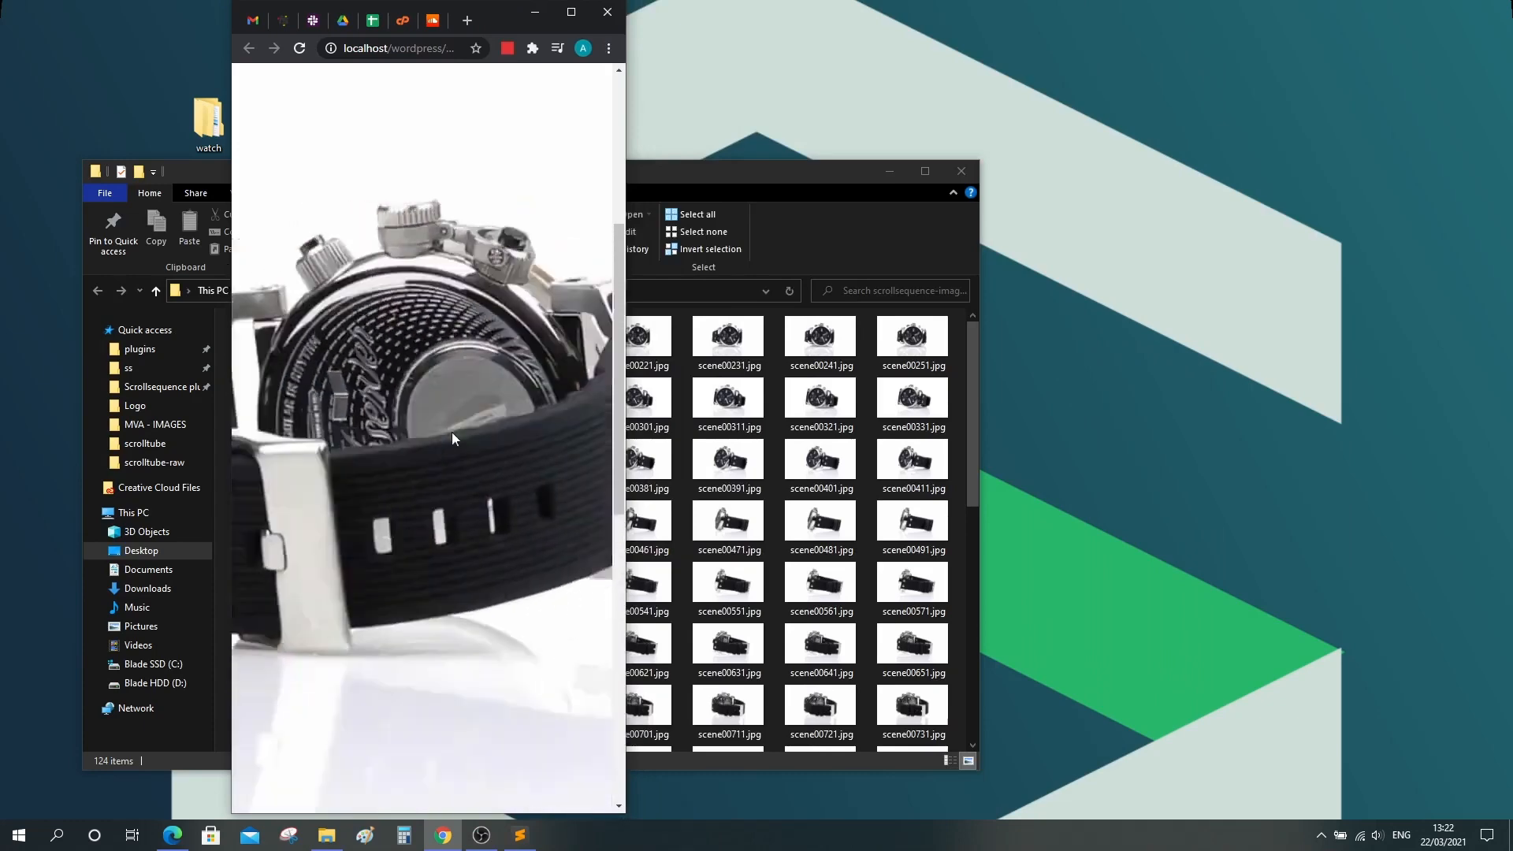
{"action": "left_click", "coordinate": [572, 12]}
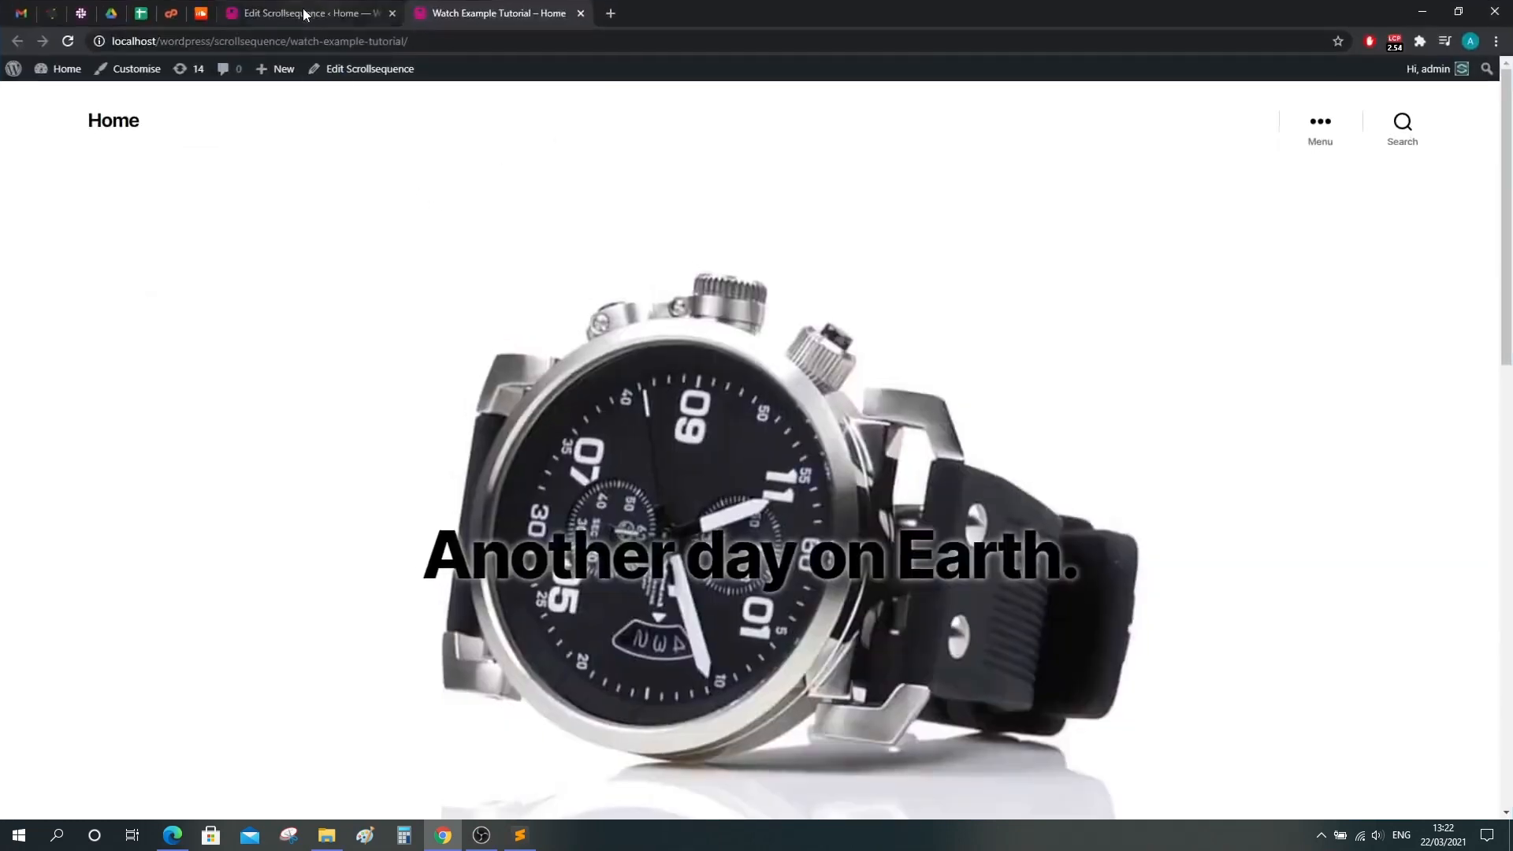
{"action": "left_click", "coordinate": [304, 14]}
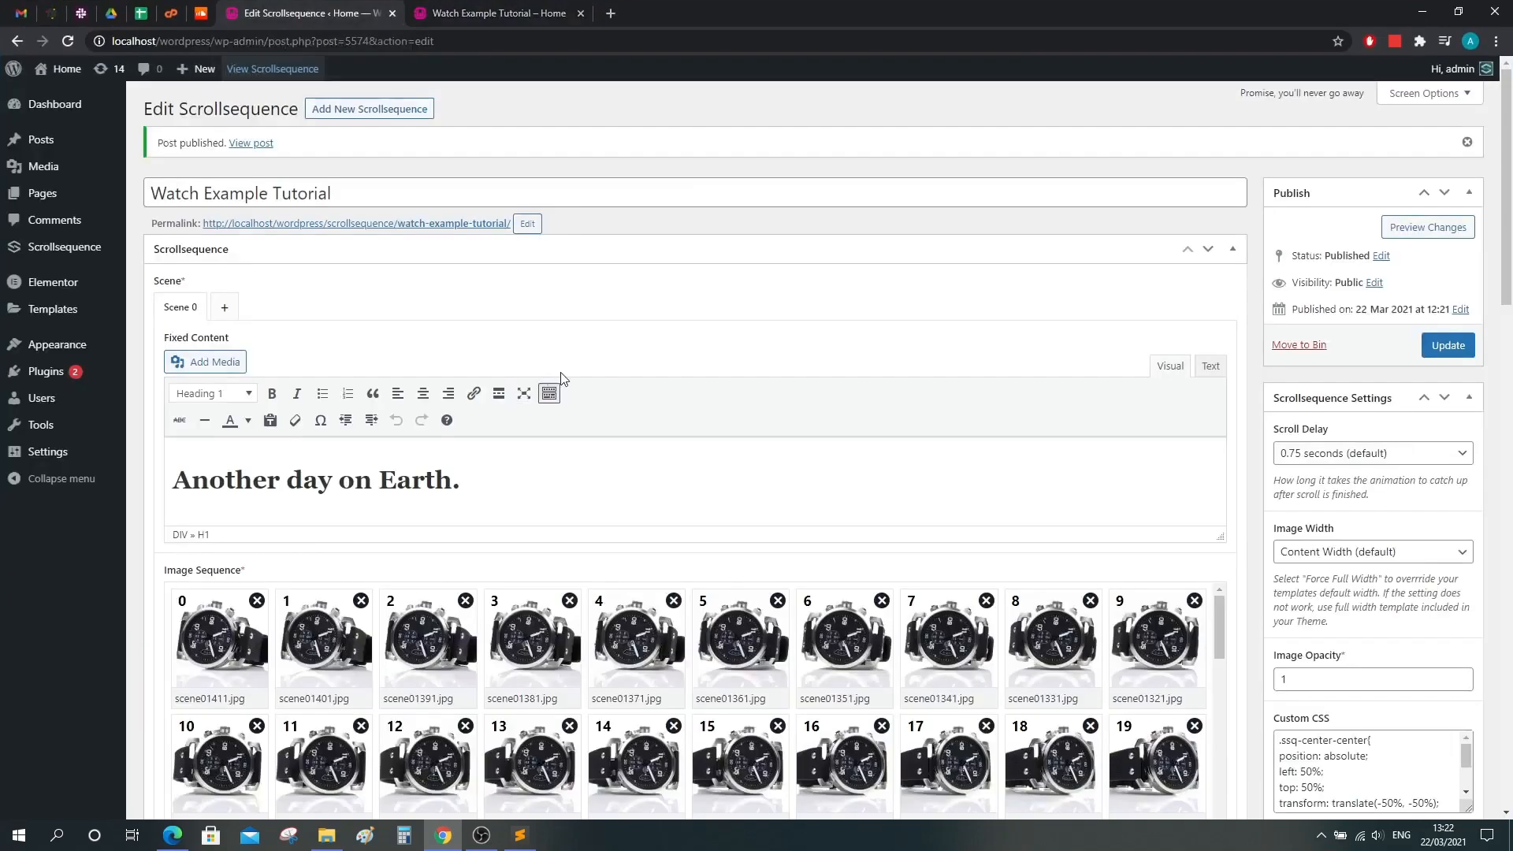
Set both the portrait (mobile) and landscape (desktop) image scale of Scene 0 to "Scale to fit 80%".
{"action": "scroll", "coordinate": [763, 507], "scroll_direction": "down", "scroll_amount": 15}
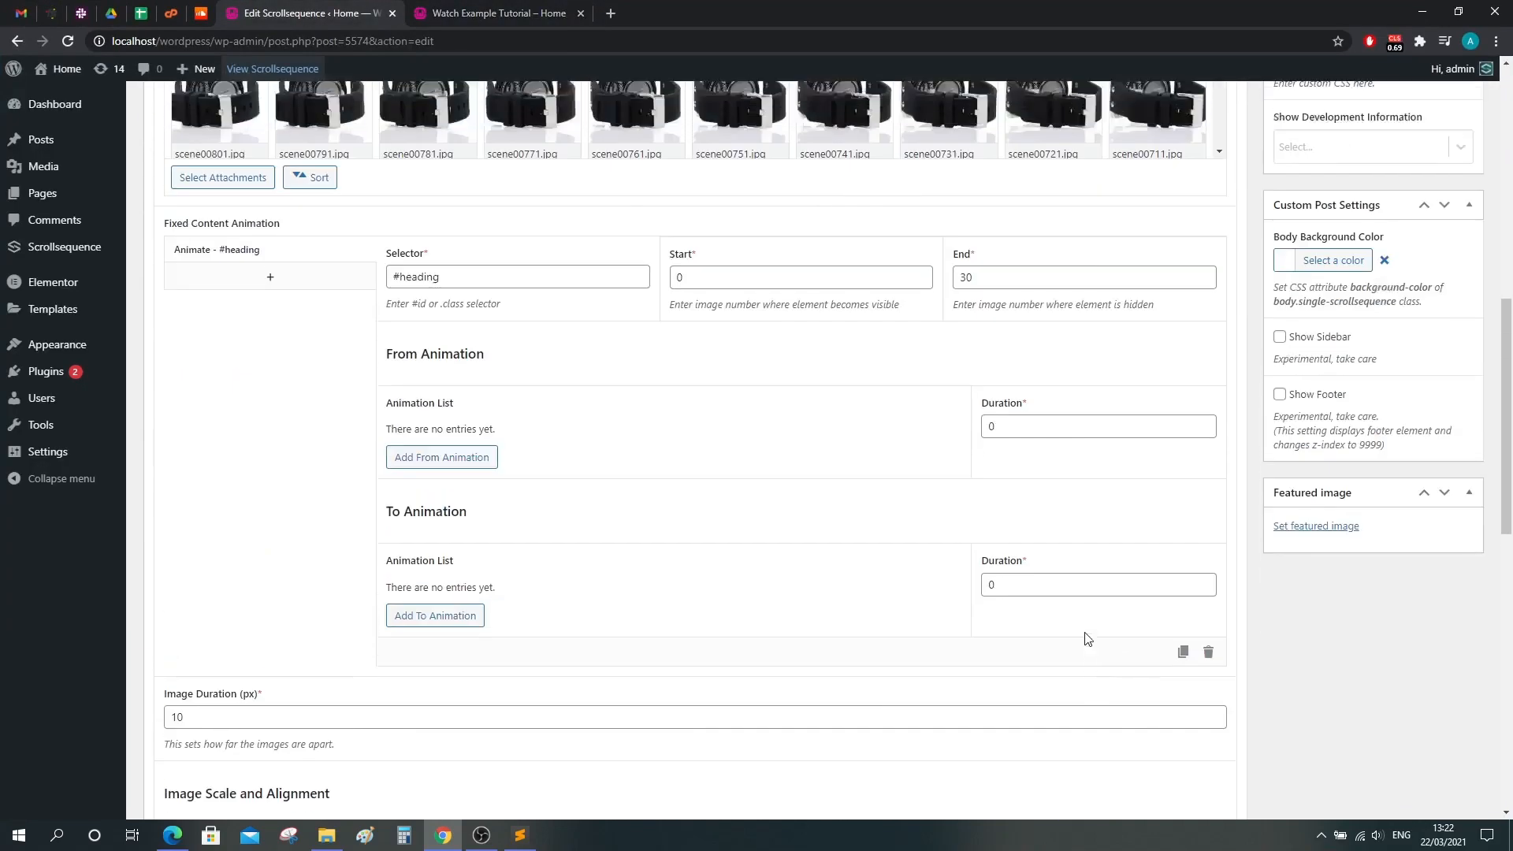
{"action": "scroll", "coordinate": [1090, 638], "scroll_direction": "down", "scroll_amount": 8}
{"action": "scroll", "coordinate": [219, 477], "scroll_direction": "up", "scroll_amount": 3}
{"action": "left_click", "coordinate": [221, 432]}
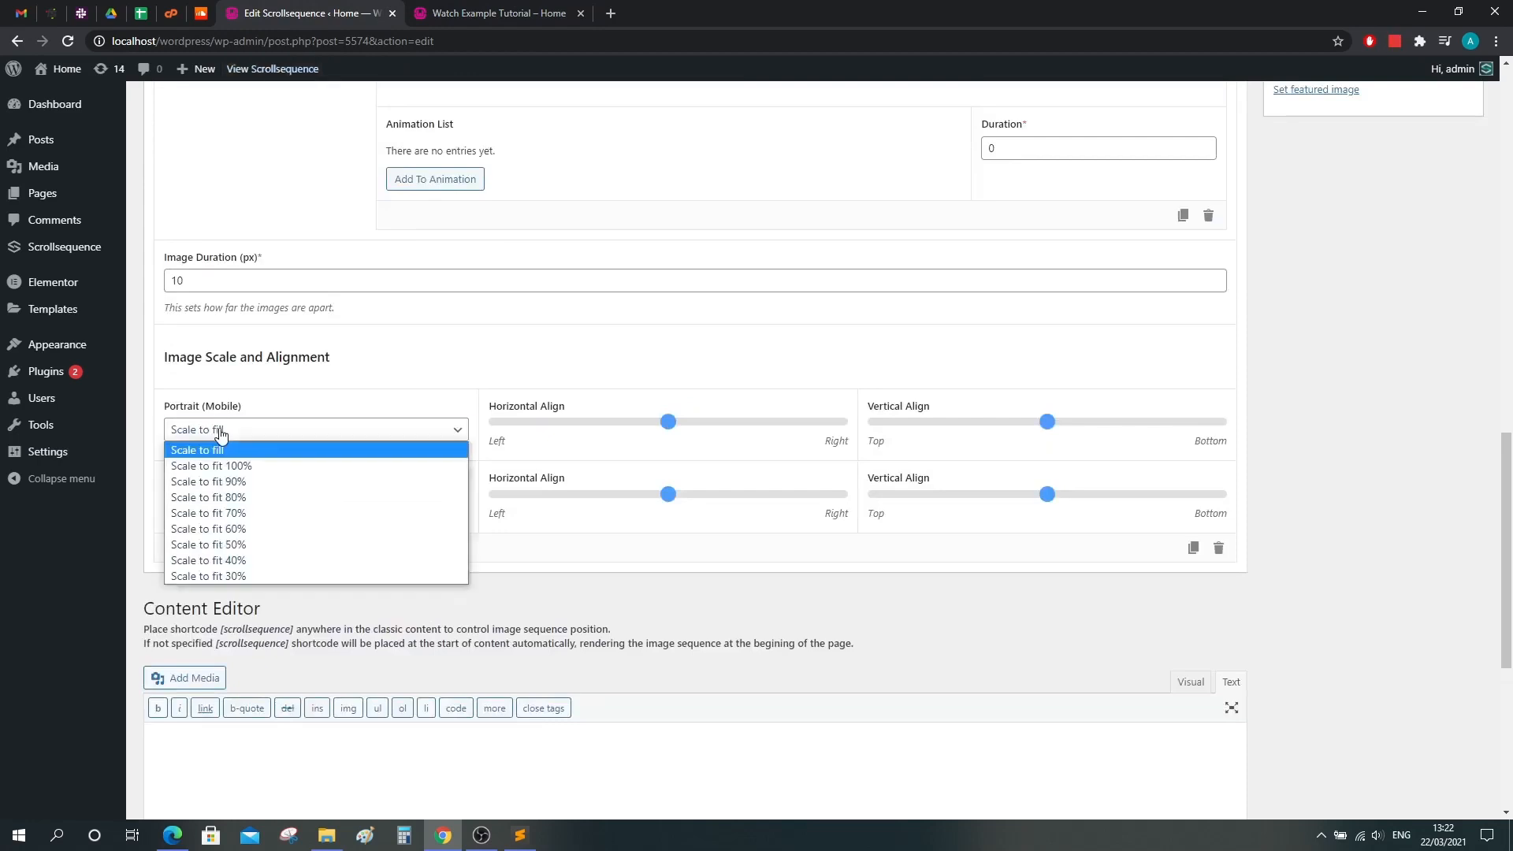
{"action": "left_click", "coordinate": [193, 498]}
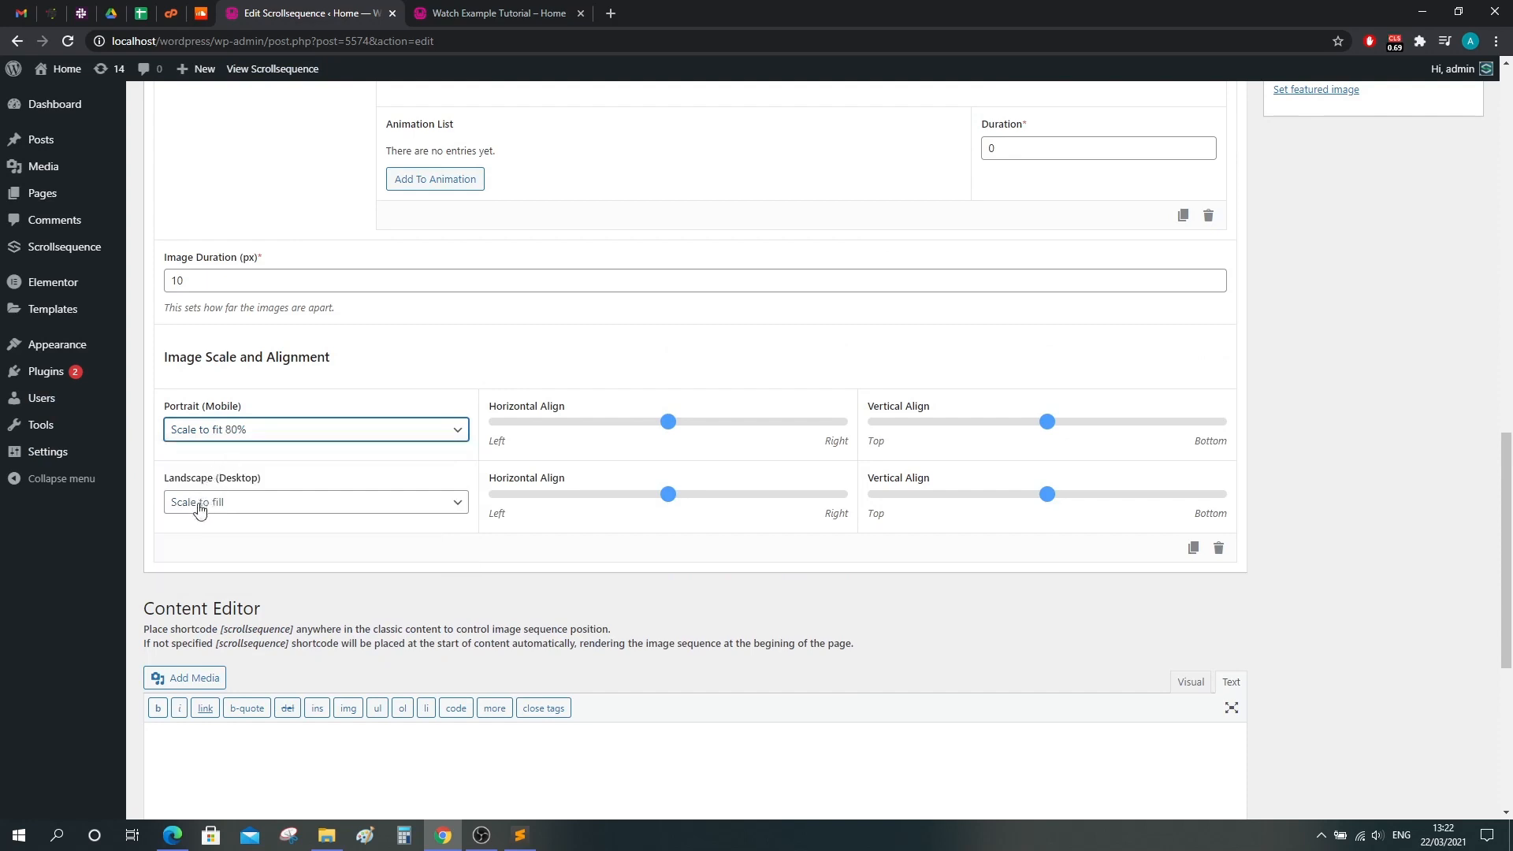
{"action": "left_click", "coordinate": [199, 504]}
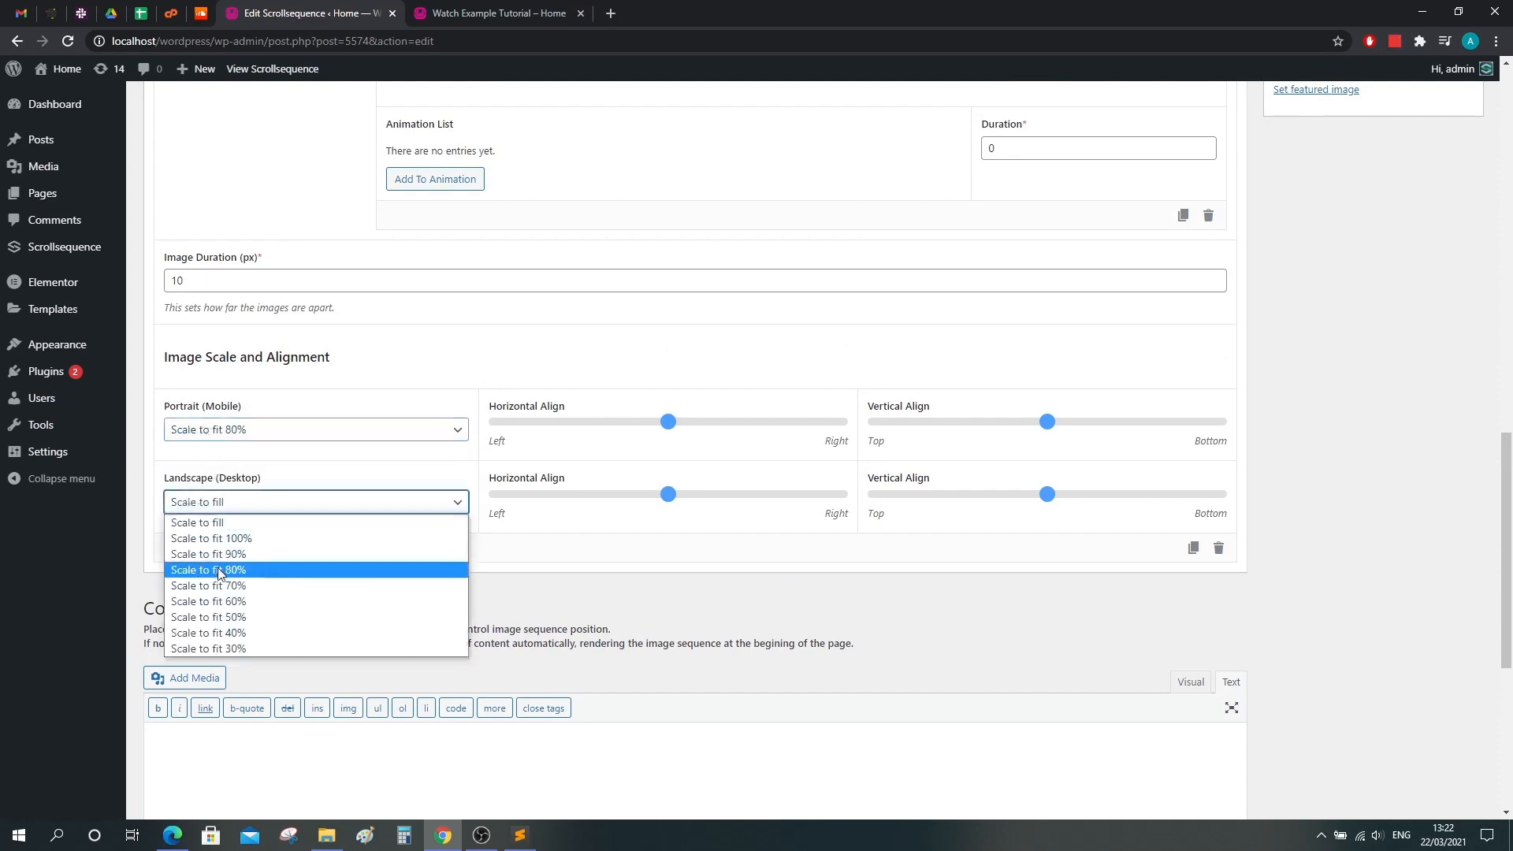
{"action": "left_click", "coordinate": [222, 570]}
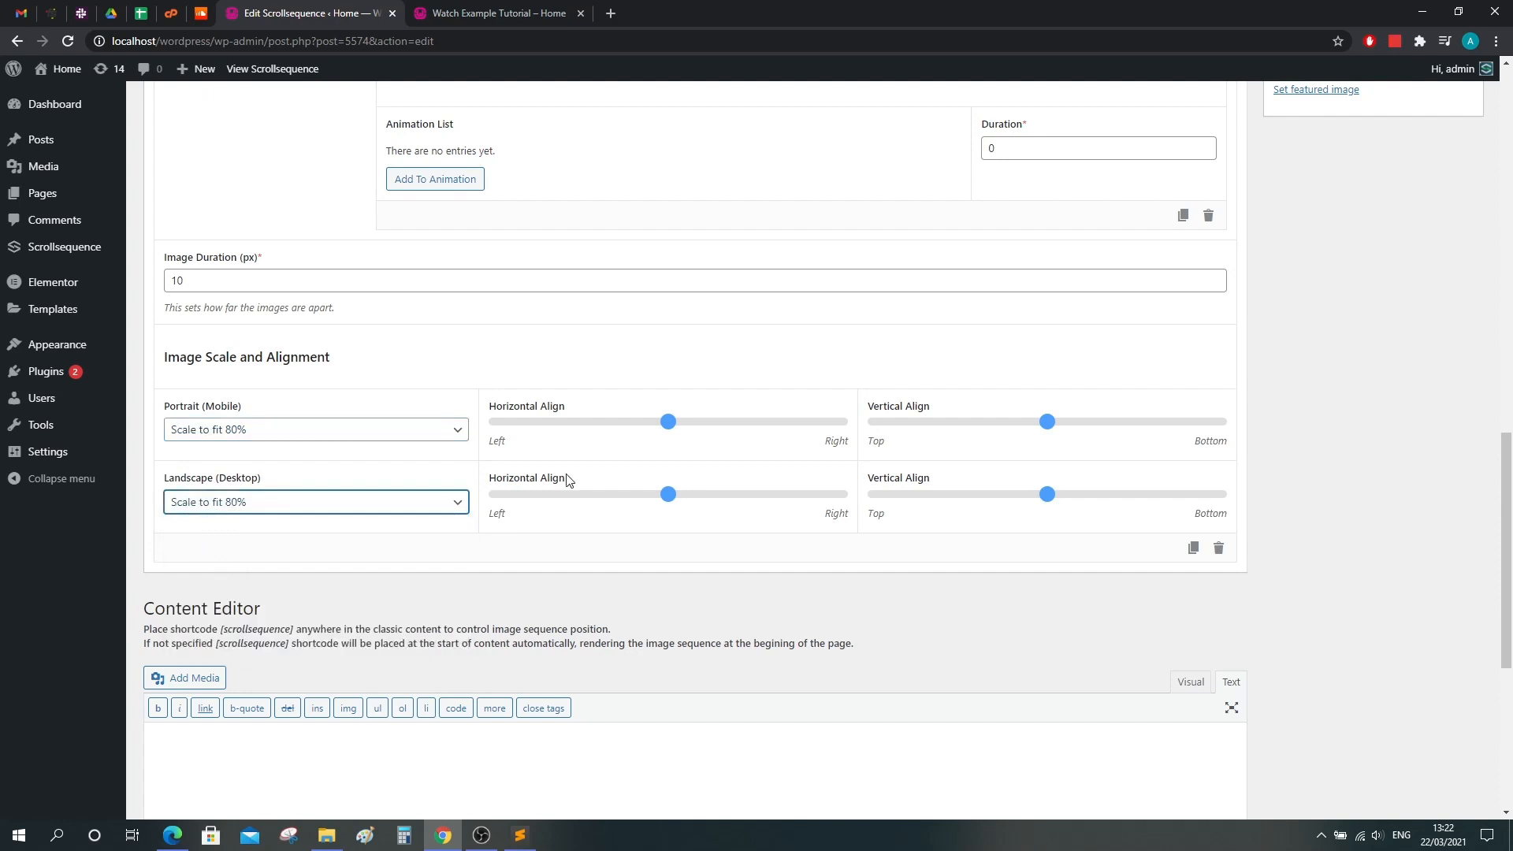
{"action": "left_click", "coordinate": [613, 583]}
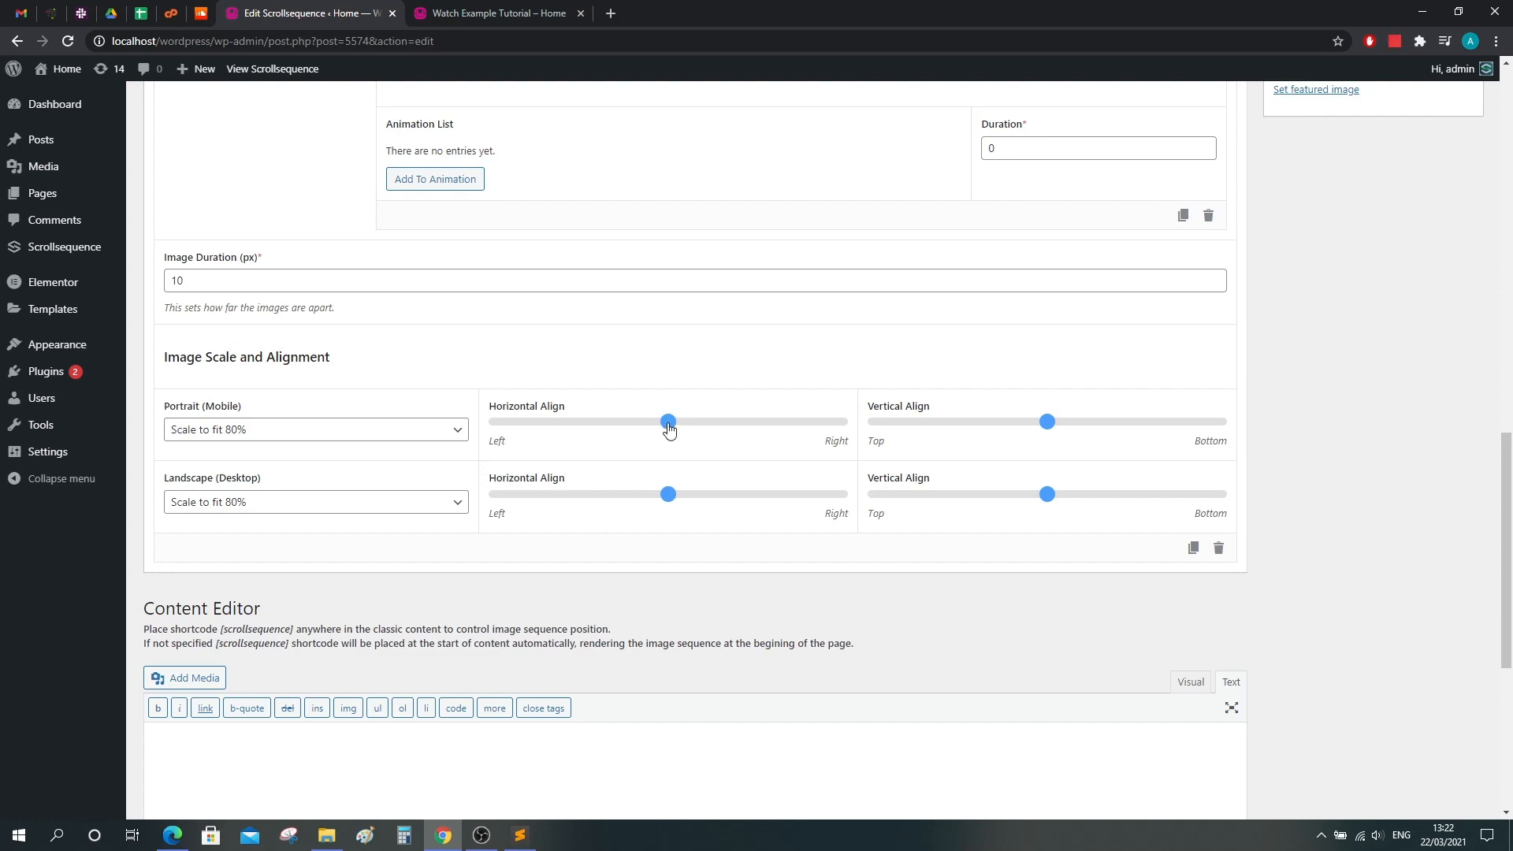
Shift the horizontal alignment well toward the right and the vertical alignment toward the bottom for both portrait and landscape.
{"action": "left_click_drag", "start_coordinate": [669, 426], "coordinate": [797, 425]}
{"action": "left_click_drag", "start_coordinate": [1057, 429], "coordinate": [1175, 428]}
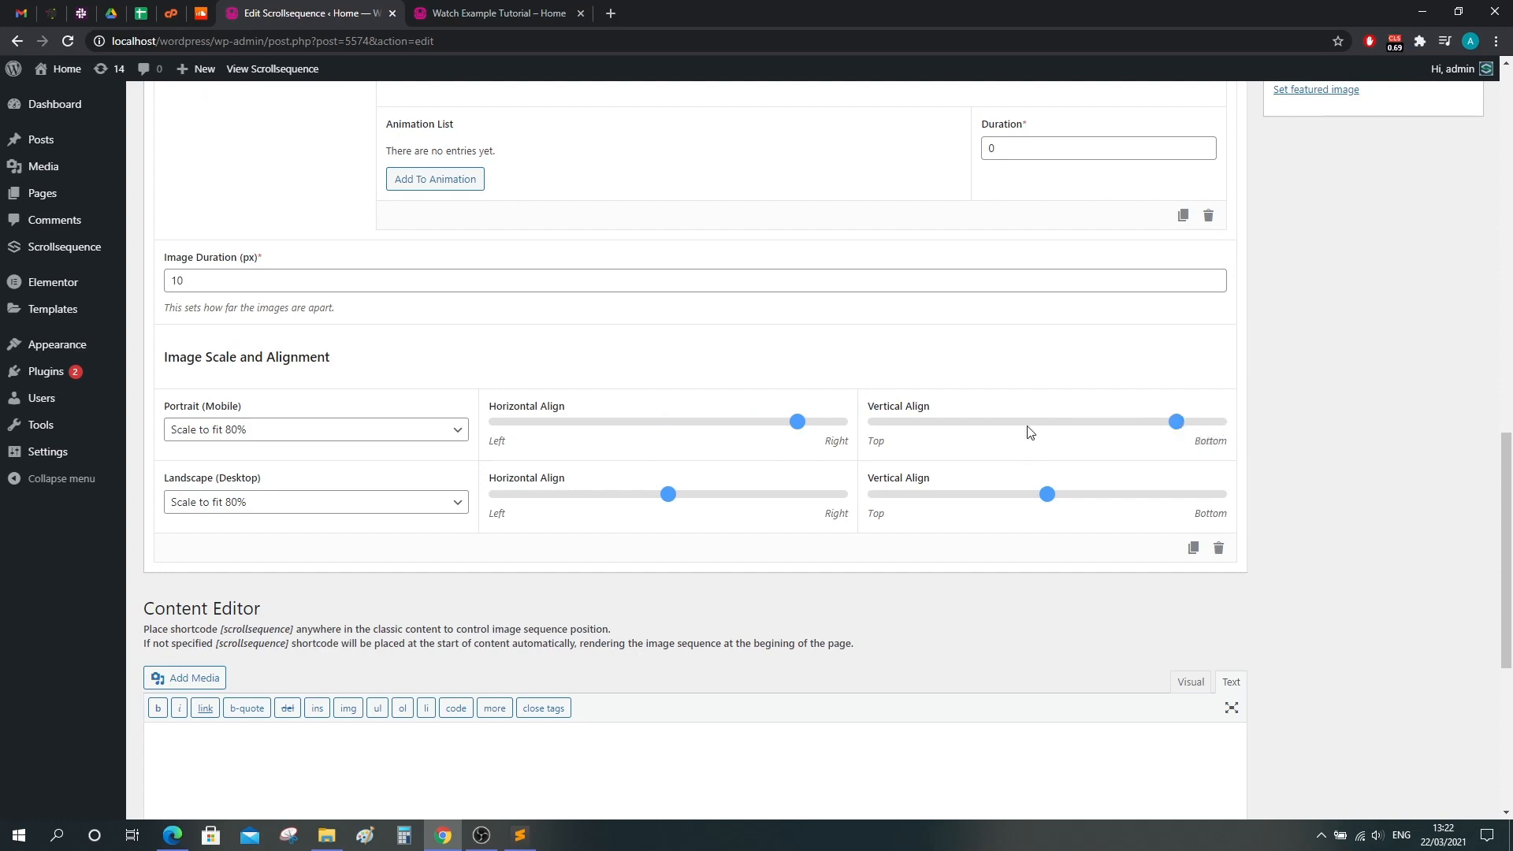
{"action": "left_click_drag", "start_coordinate": [670, 495], "coordinate": [797, 495]}
{"action": "left_click", "coordinate": [1176, 494]}
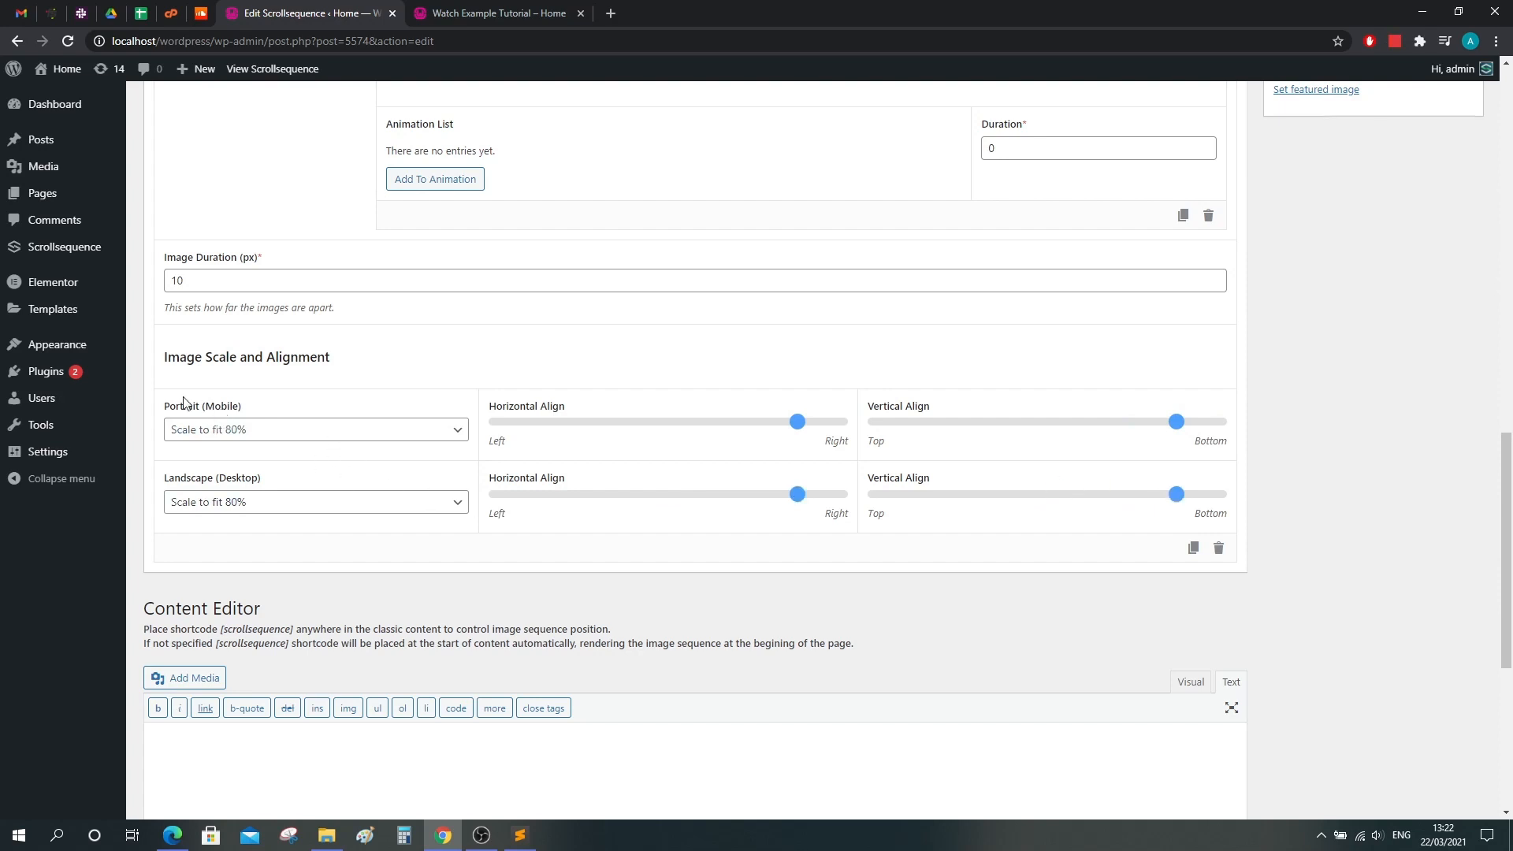
Centre the portrait horizontal alignment and set the portrait and landscape vertical alignments fully to the bottom.
{"action": "left_click_drag", "start_coordinate": [797, 422], "coordinate": [667, 427]}
{"action": "left_click_drag", "start_coordinate": [1177, 422], "coordinate": [1243, 432]}
{"action": "left_click_drag", "start_coordinate": [1177, 494], "coordinate": [1253, 493]}
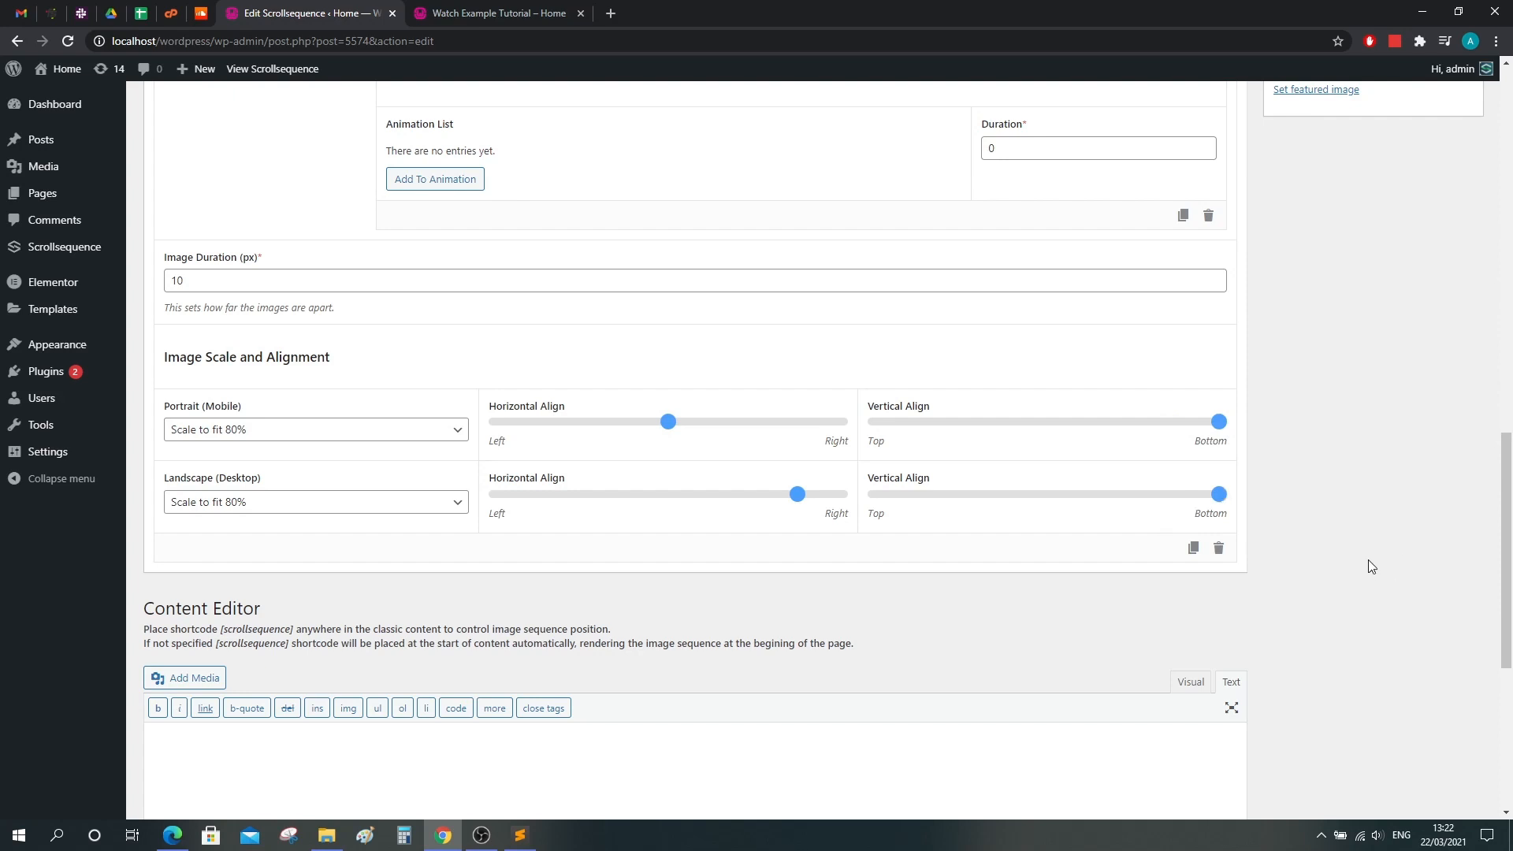
Set the portrait (mobile) image scale to "Scale to fit 100%" and update the Scrollsequence.
{"action": "left_click", "coordinate": [200, 434]}
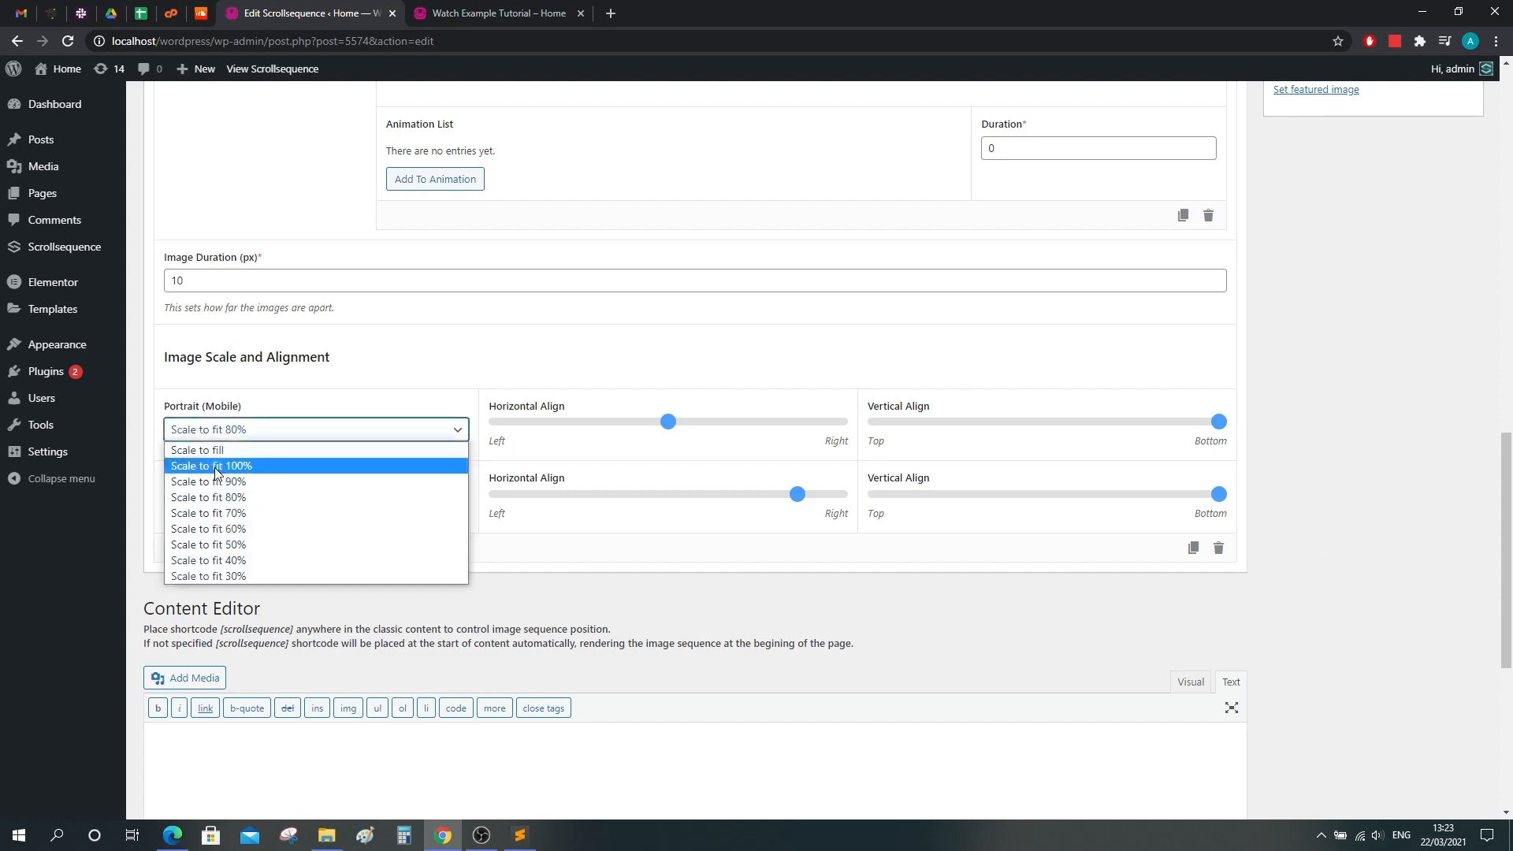
{"action": "left_click", "coordinate": [217, 467]}
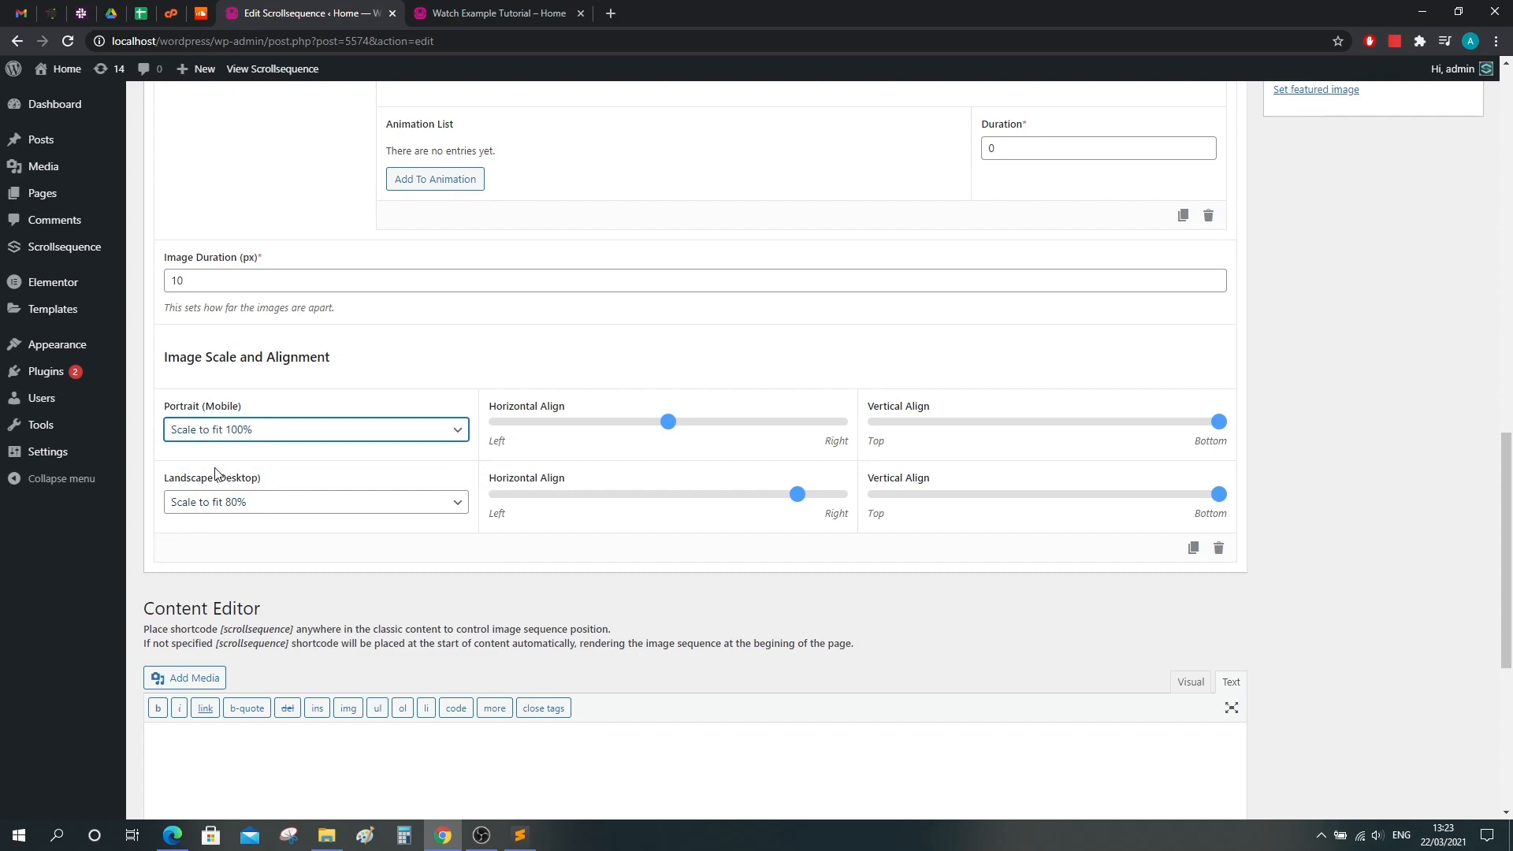
{"action": "scroll", "coordinate": [1426, 436], "scroll_direction": "up", "scroll_amount": 20}
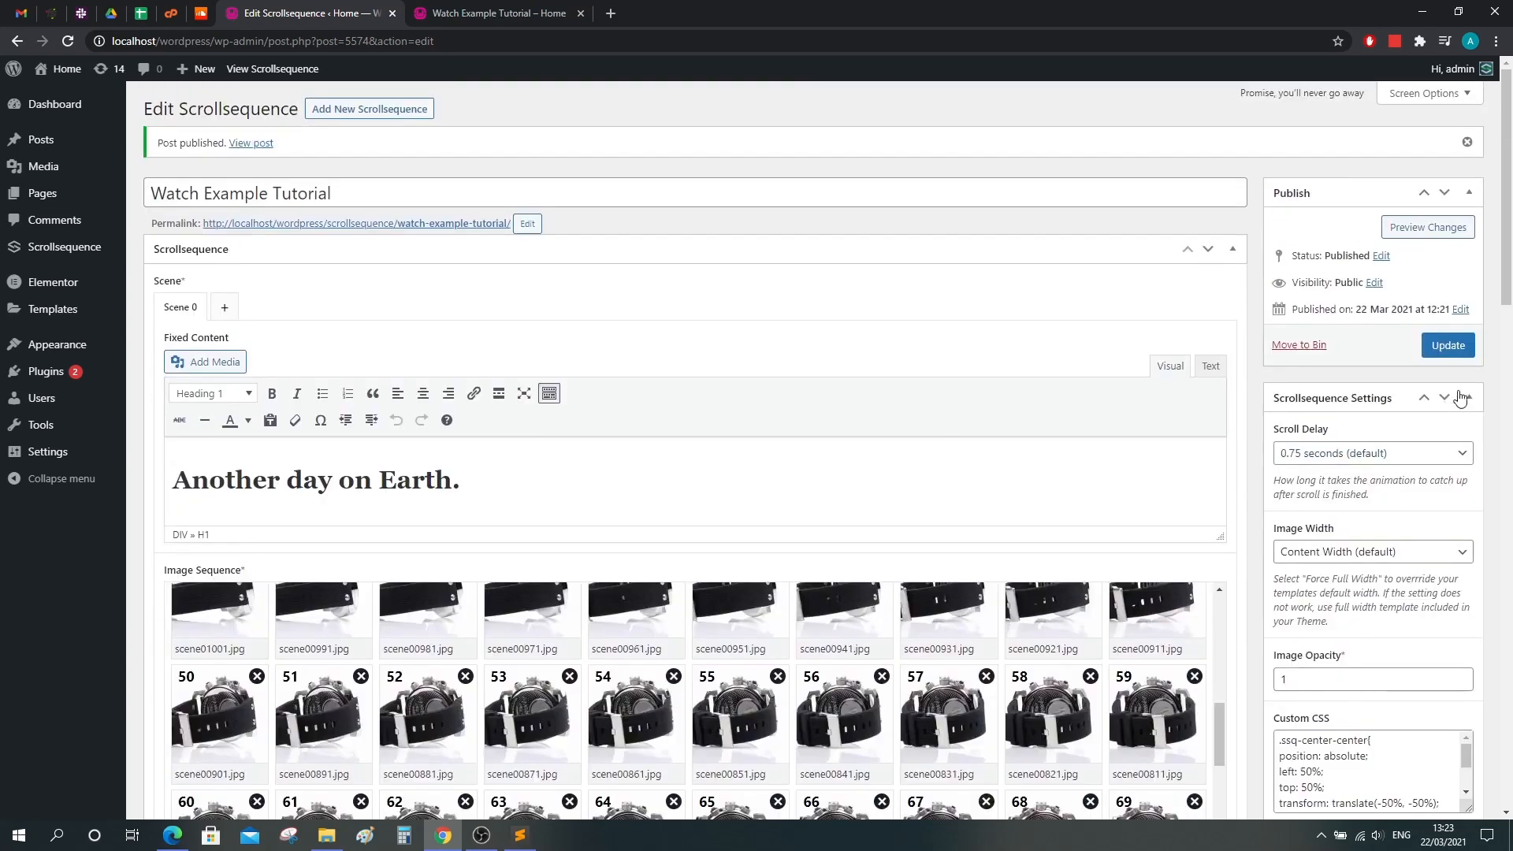
{"action": "left_click", "coordinate": [1446, 347]}
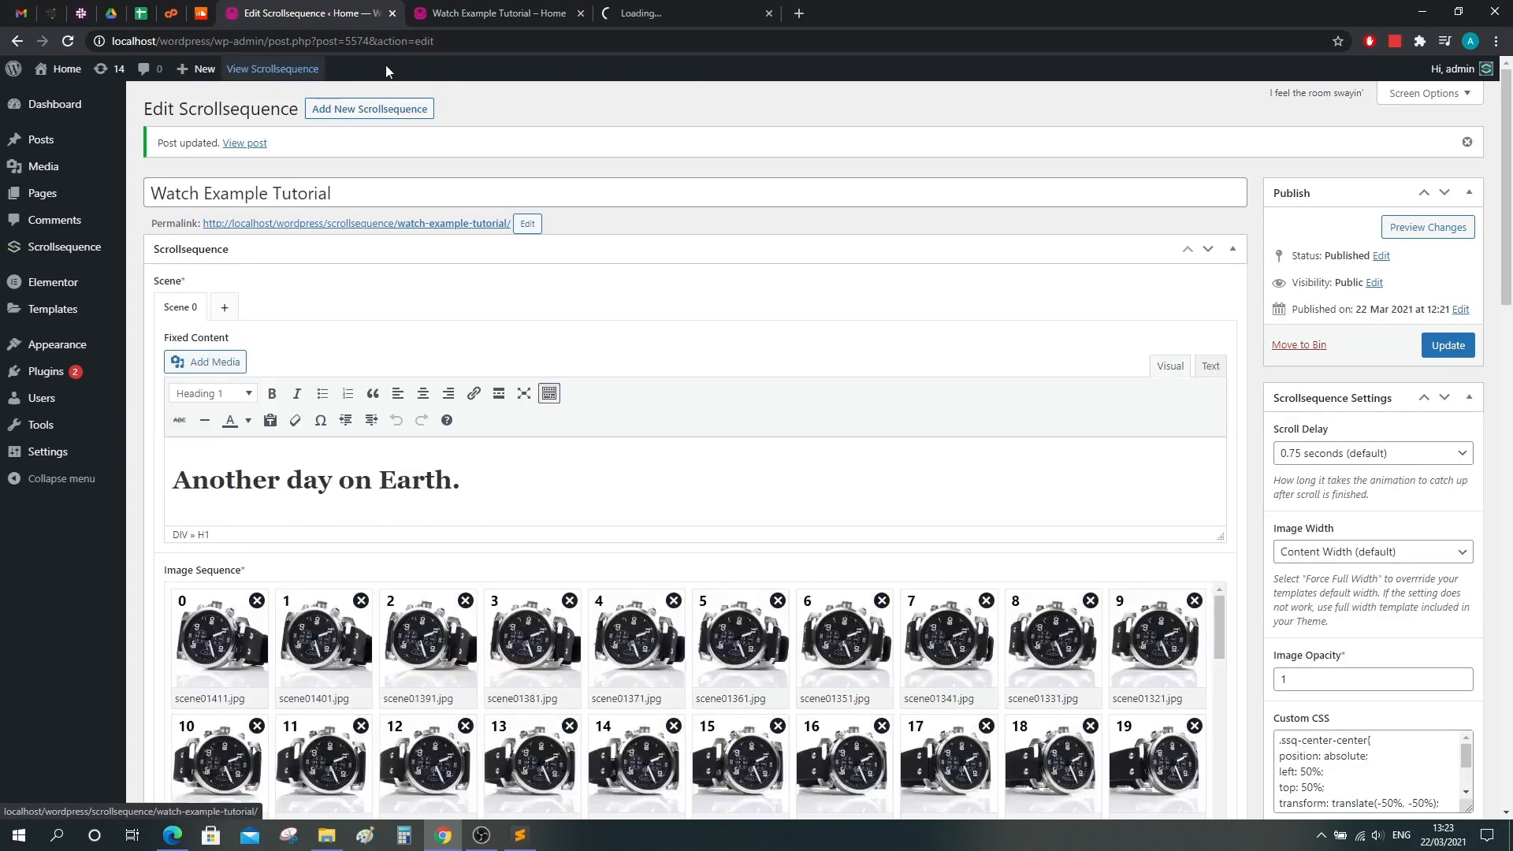
Open the updated live page in a new browser tab, check the watch placement while scrolling, and return to the Scrollsequence editor.
{"action": "left_click", "coordinate": [678, 15]}
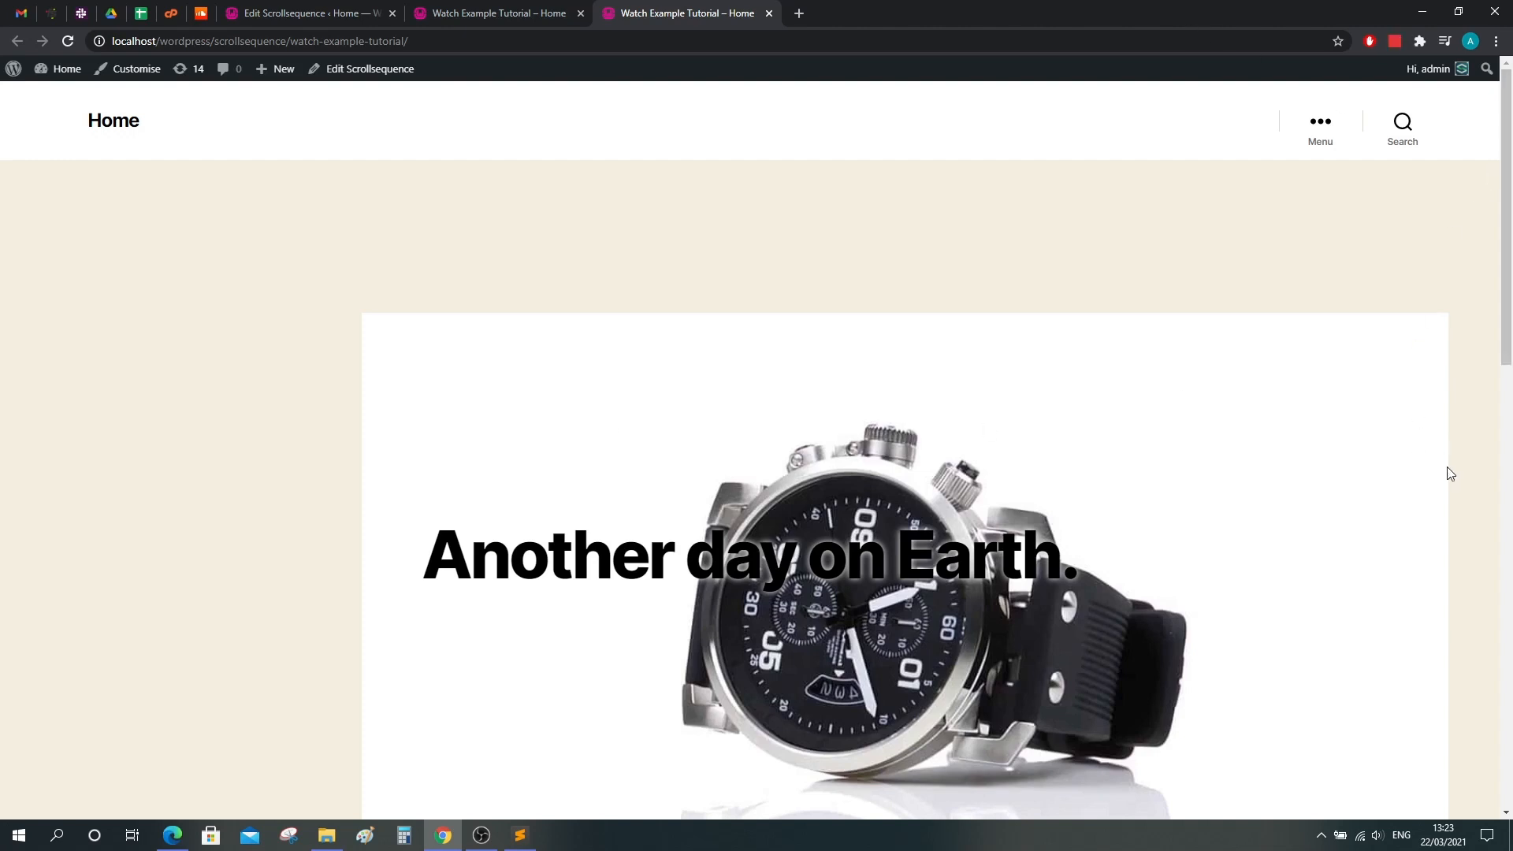
{"action": "left_click_drag", "start_coordinate": [1508, 278], "coordinate": [1509, 485]}
{"action": "left_click_drag", "start_coordinate": [1510, 500], "coordinate": [1199, 257]}
{"action": "left_click", "coordinate": [306, 9]}
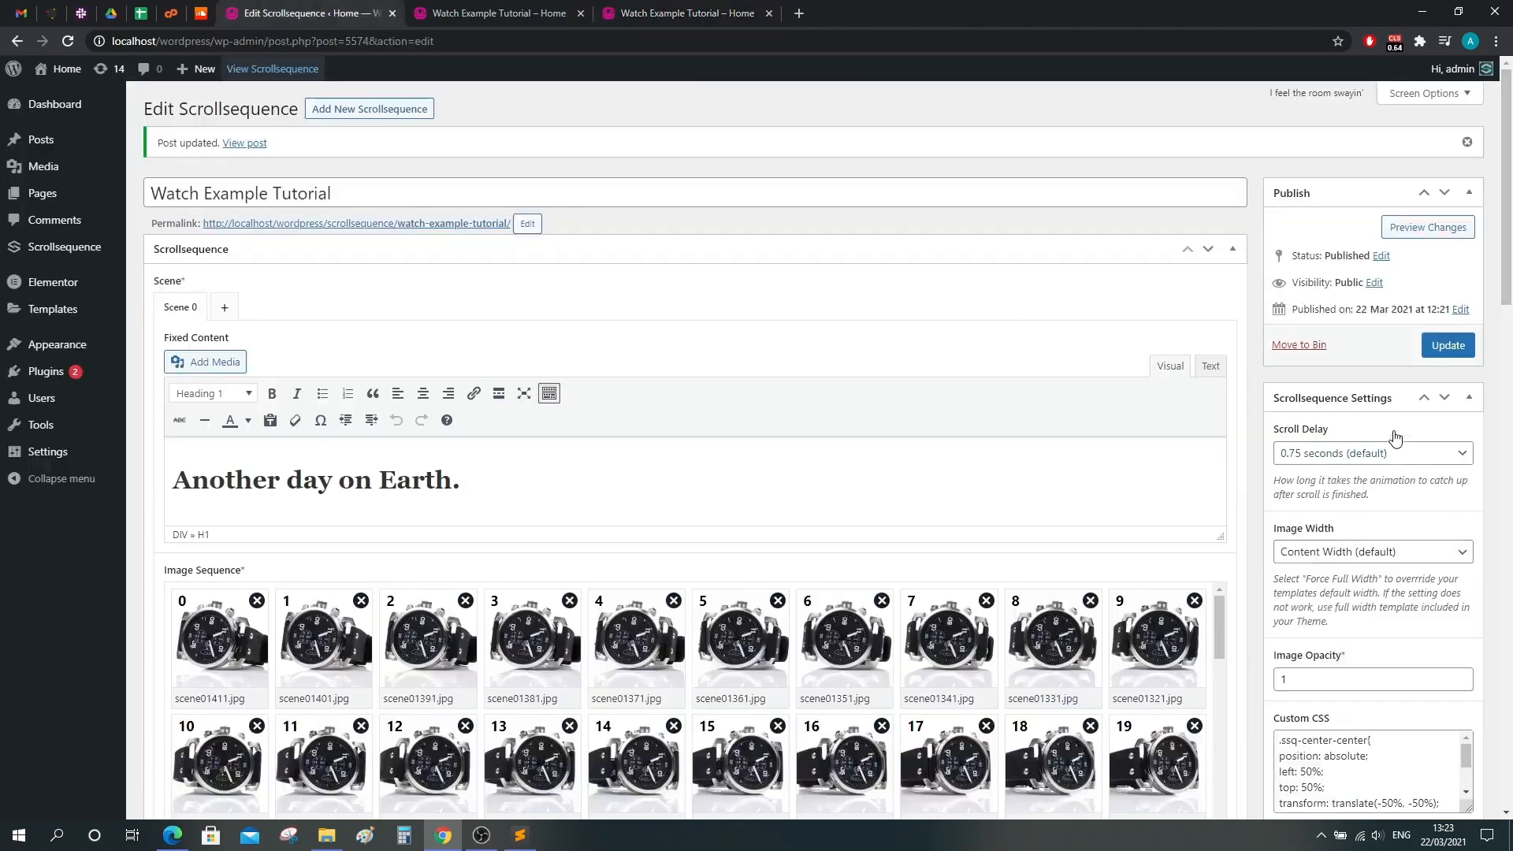
Set the body background color to white in the custom post settings and close the color picker.
{"action": "scroll", "coordinate": [1409, 439], "scroll_direction": "down", "scroll_amount": 5}
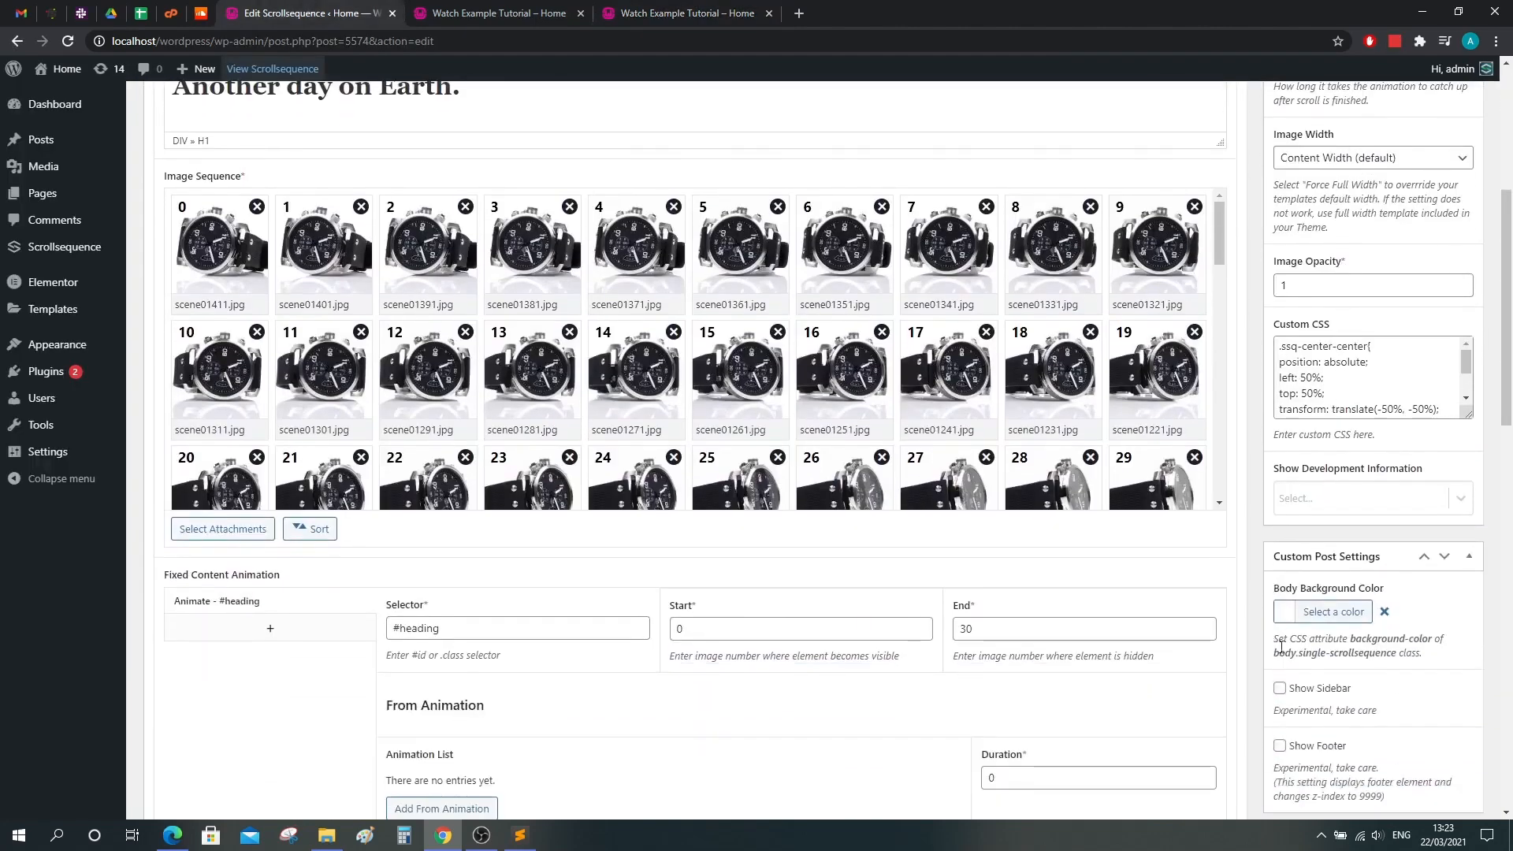
{"action": "left_click", "coordinate": [1328, 611]}
{"action": "left_click_drag", "start_coordinate": [1387, 628], "coordinate": [1261, 525]}
{"action": "left_click", "coordinate": [1243, 590]}
{"action": "scroll", "coordinate": [1260, 625], "scroll_direction": "down", "scroll_amount": 2}
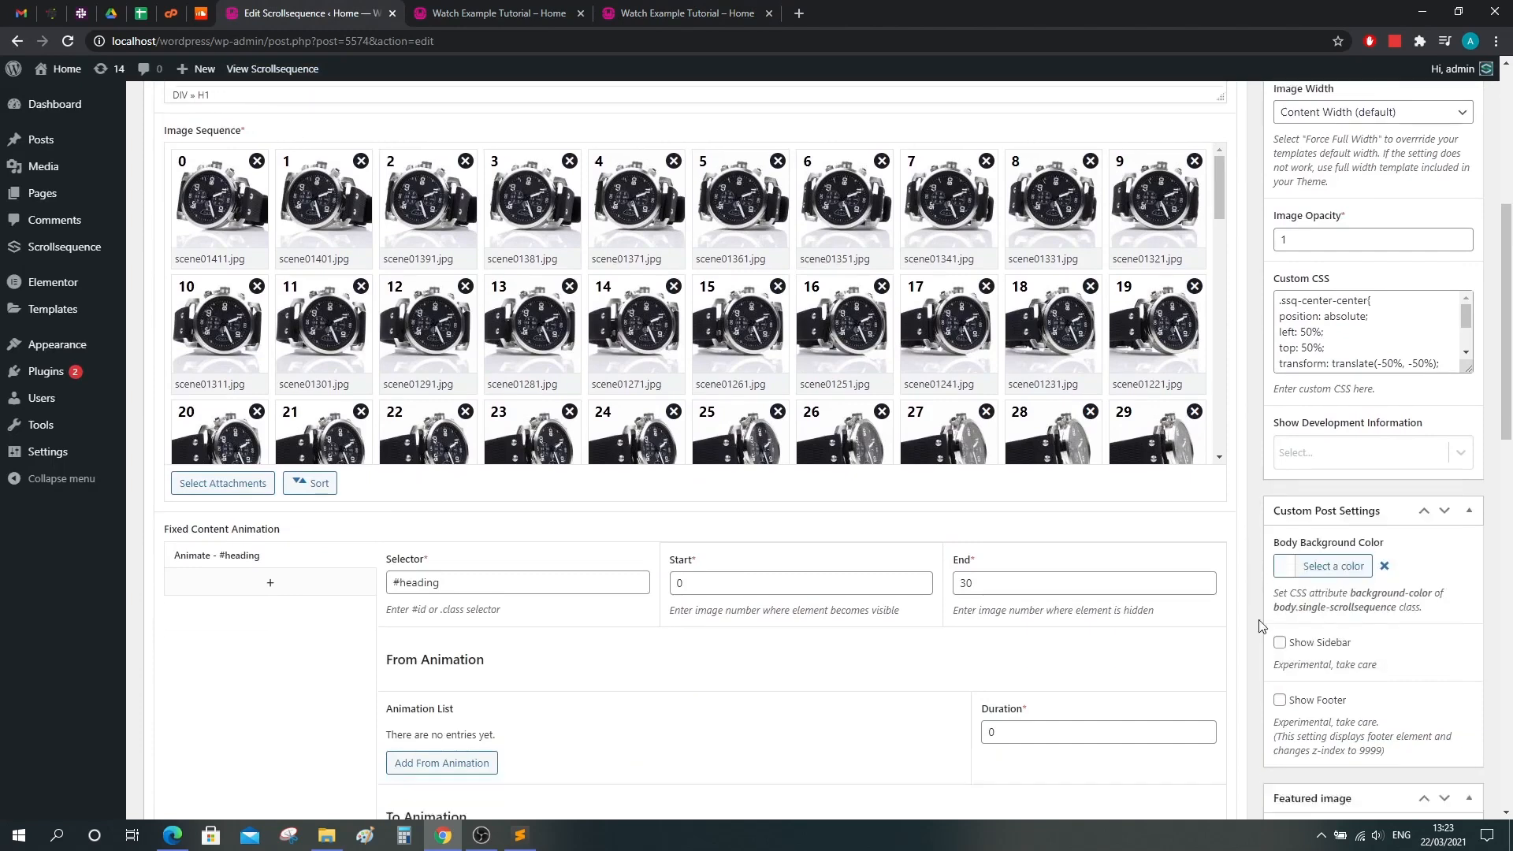
Replace the h1 heading text in the HTML source of Scene 0's fixed content with "Watch Example".
{"action": "scroll", "coordinate": [1265, 619], "scroll_direction": "up", "scroll_amount": 5}
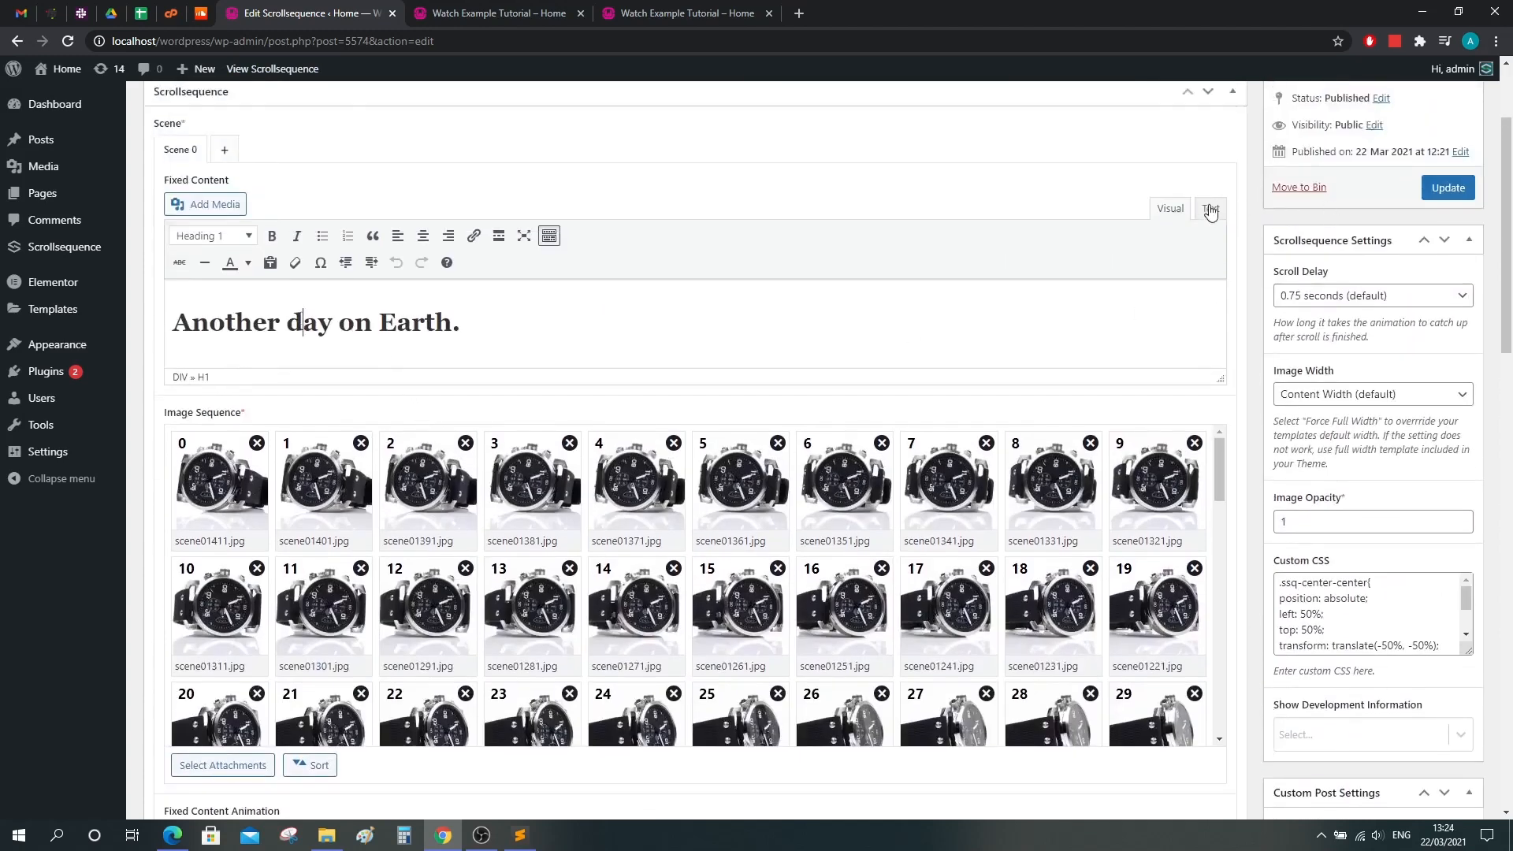
{"action": "left_click", "coordinate": [303, 323]}
{"action": "key", "text": "alt+Tab"}
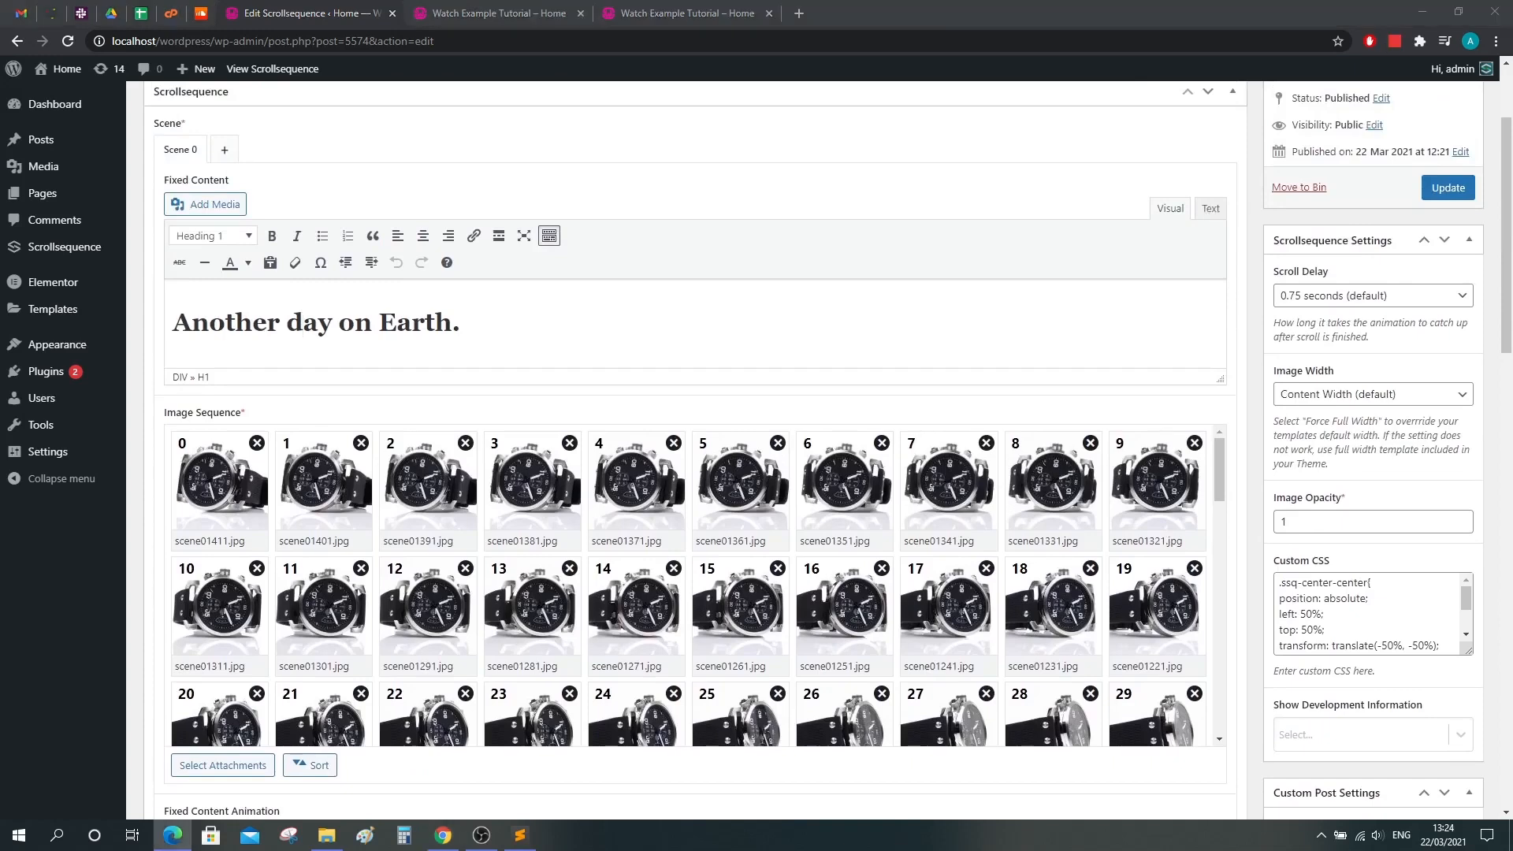
{"action": "left_click", "coordinate": [1212, 210]}
{"action": "left_click_drag", "start_coordinate": [267, 275], "coordinate": [372, 281]}
{"action": "type", "text": "Watch Exam"}
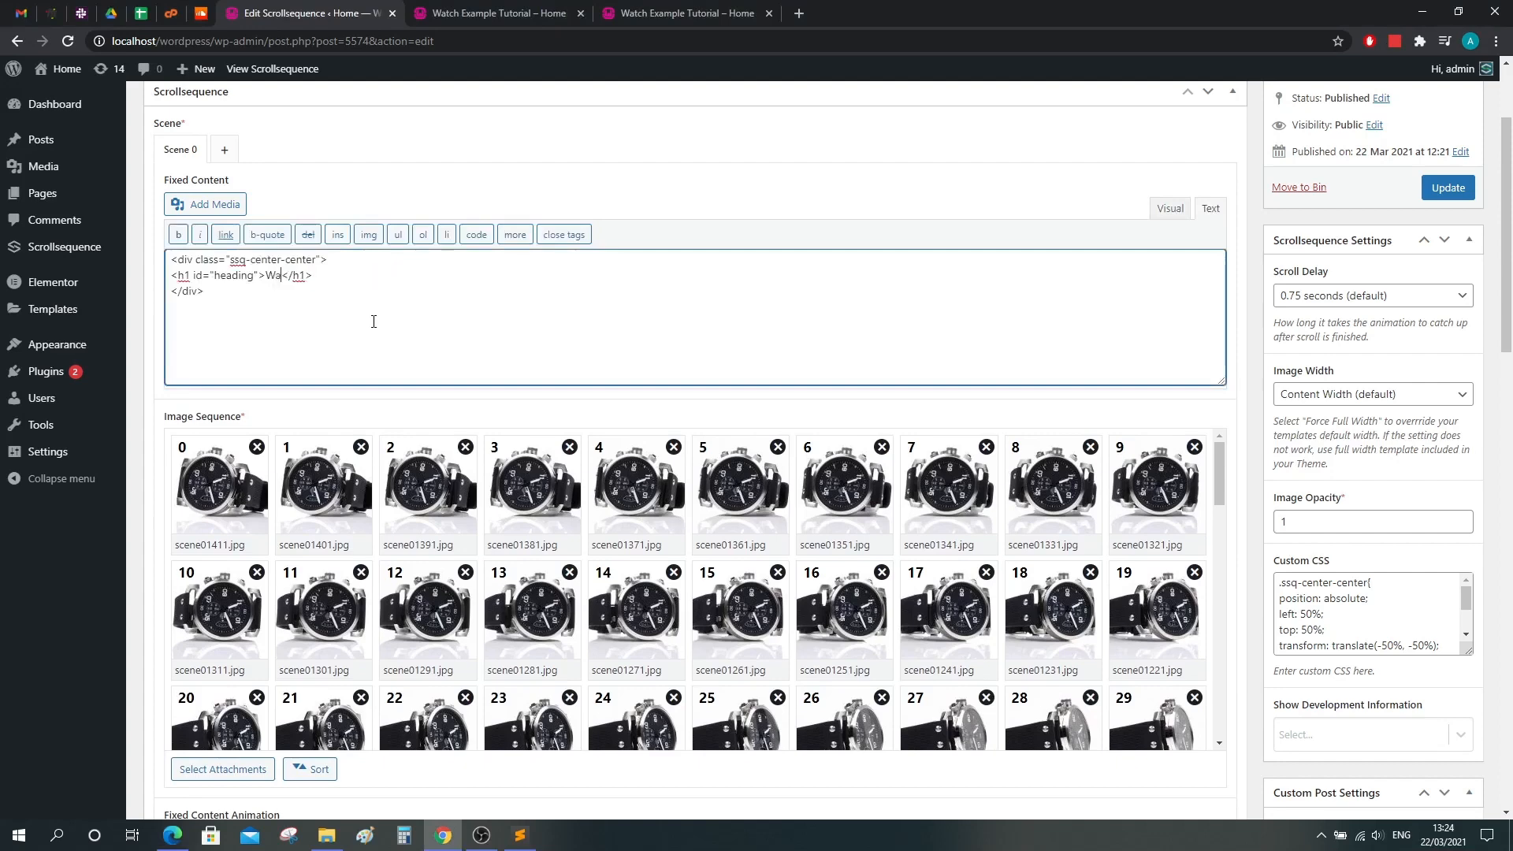
{"action": "type", "text": "ple"}
Duplicate the h1 line directly below itself and change the copy's id to "subheading".
{"action": "left_click_drag", "start_coordinate": [373, 275], "coordinate": [169, 276]}
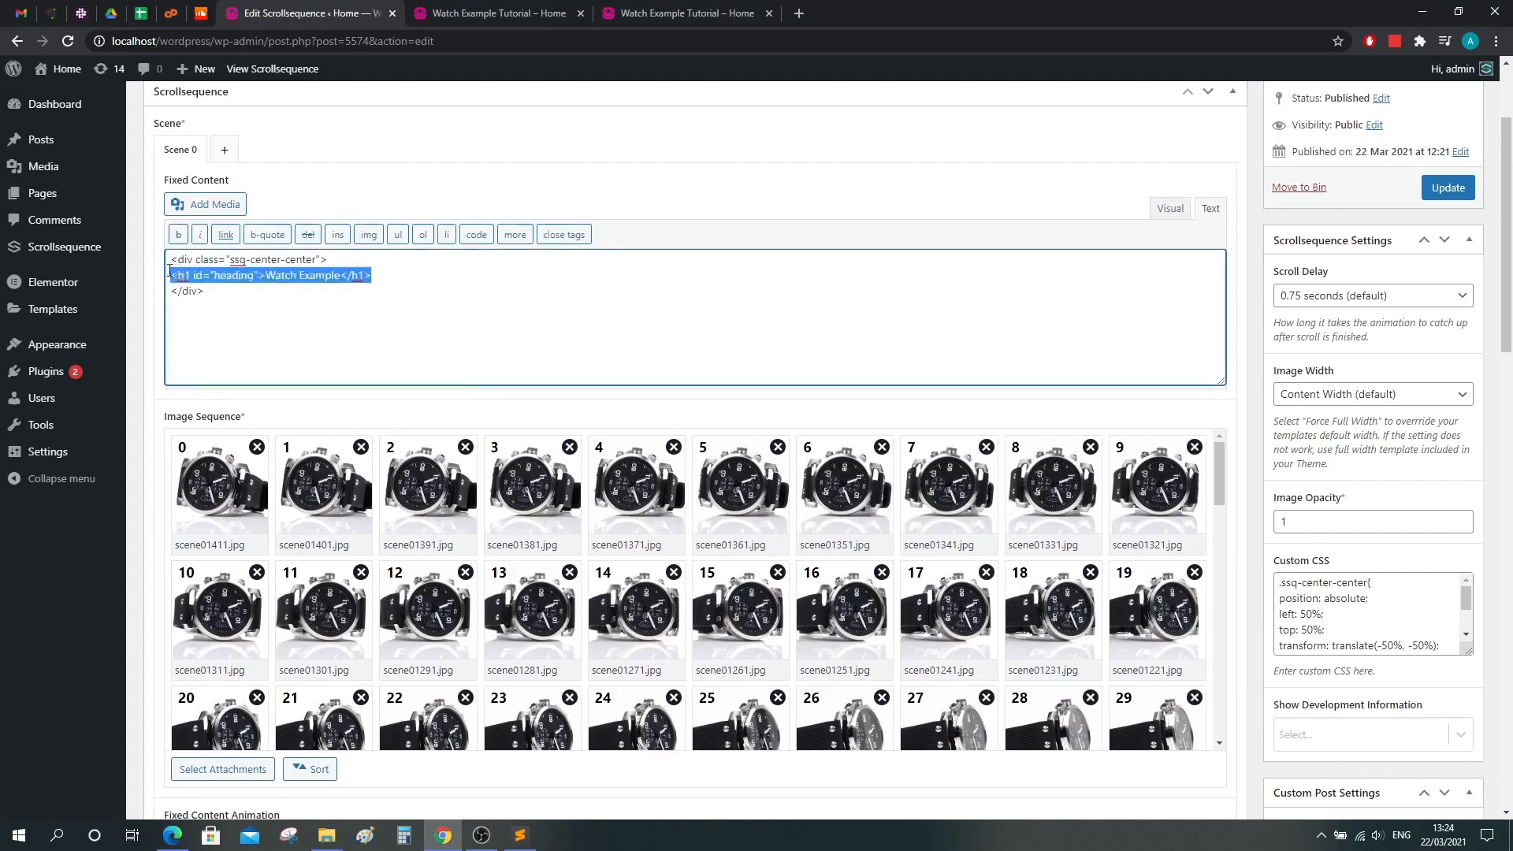
{"action": "key", "text": "ctrl+c"}
{"action": "left_click", "coordinate": [407, 276]}
{"action": "key", "text": "Return"}
{"action": "key", "text": "ctrl+v"}
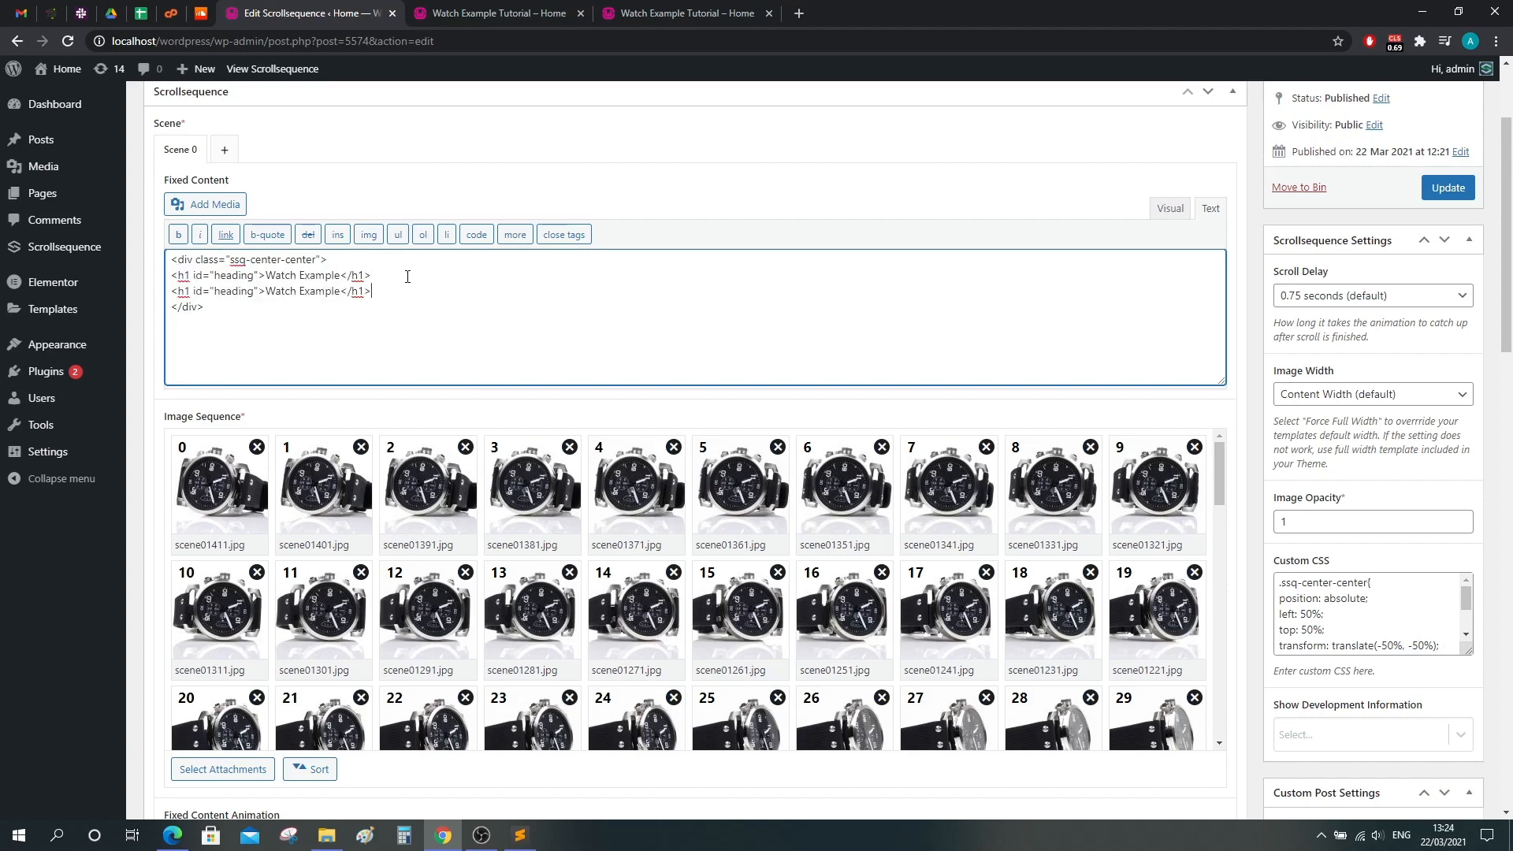
{"action": "mouse_move", "coordinate": [214, 291]}
{"action": "left_mouse_down"}
{"action": "mouse_move", "coordinate": [242, 292]}
{"action": "mouse_move", "coordinate": [212, 298]}
{"action": "left_mouse_up"}
{"action": "type", "text": "sub"}
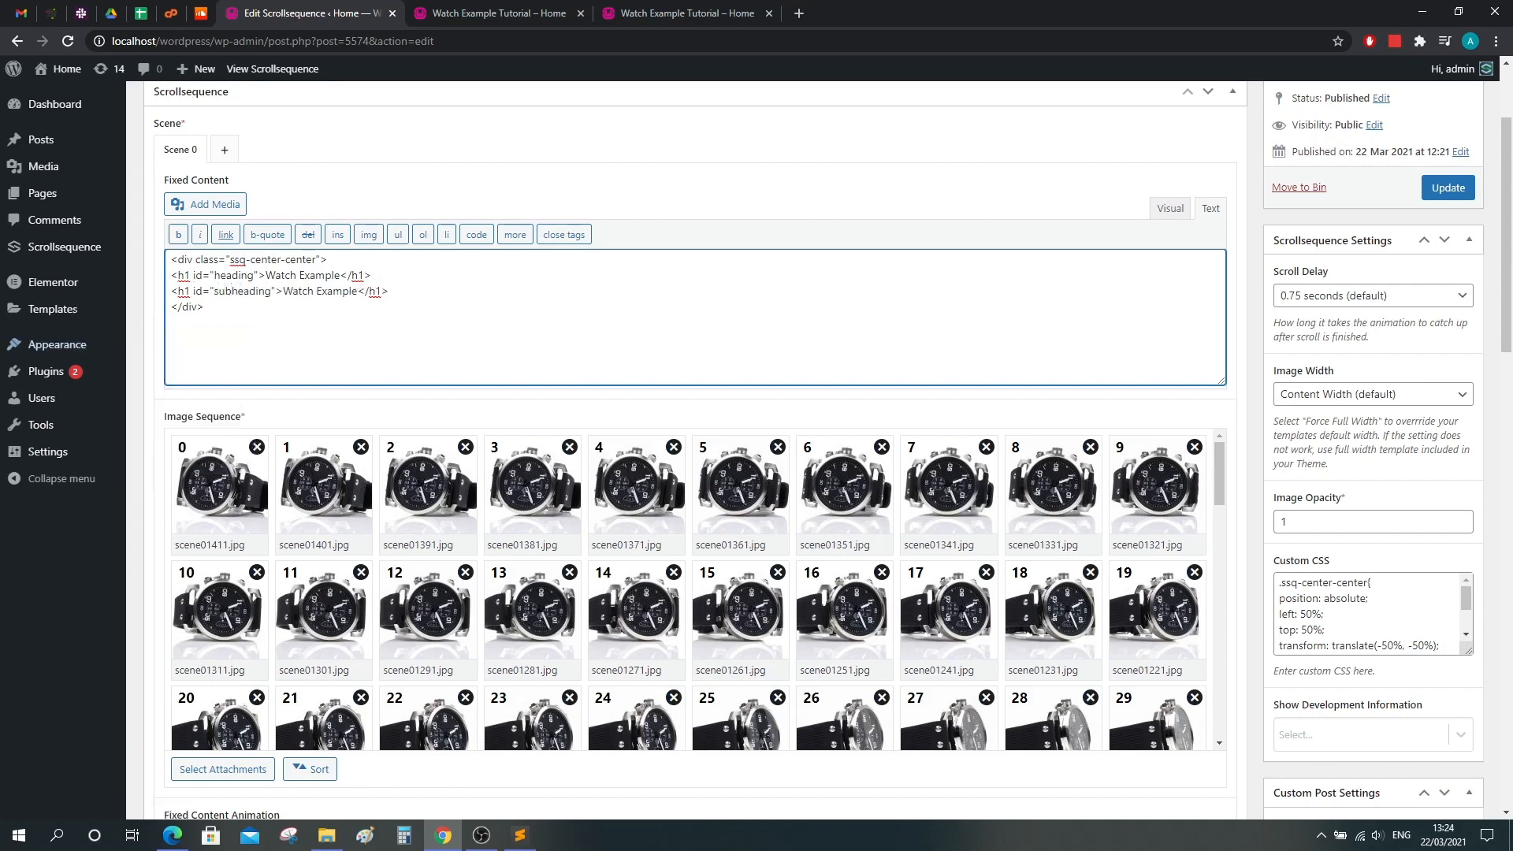
Add the inline style "margin-top: 80px; text-align: left; padding-left: 40px; padding-right: 40px;" to the h1 with id "heading".
{"action": "key", "text": "alt+Tab"}
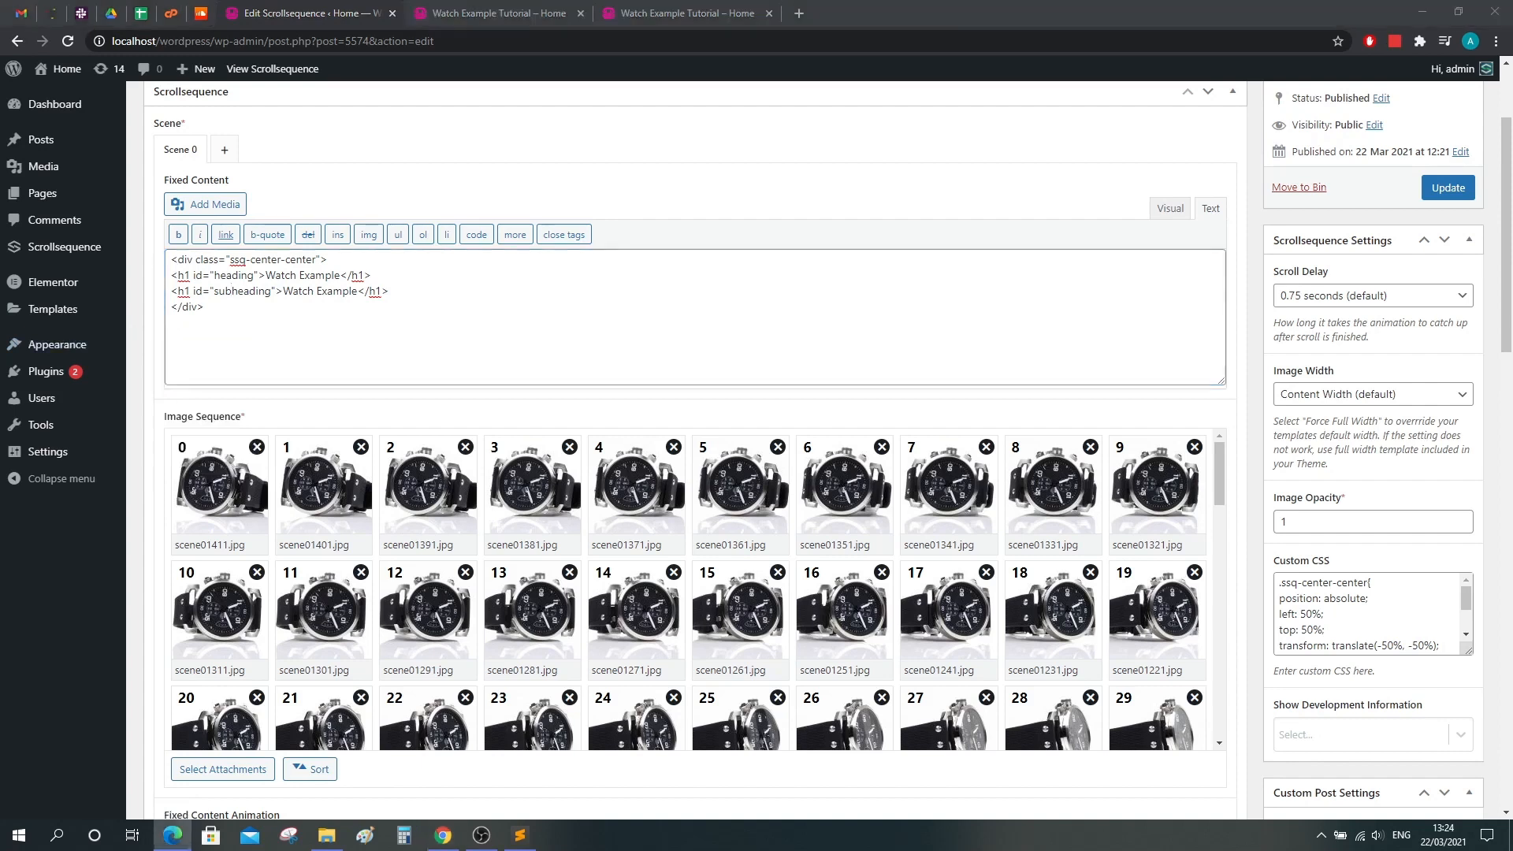
{"action": "left_click", "coordinate": [257, 280]}
{"action": "key", "text": "ctrl+v"}
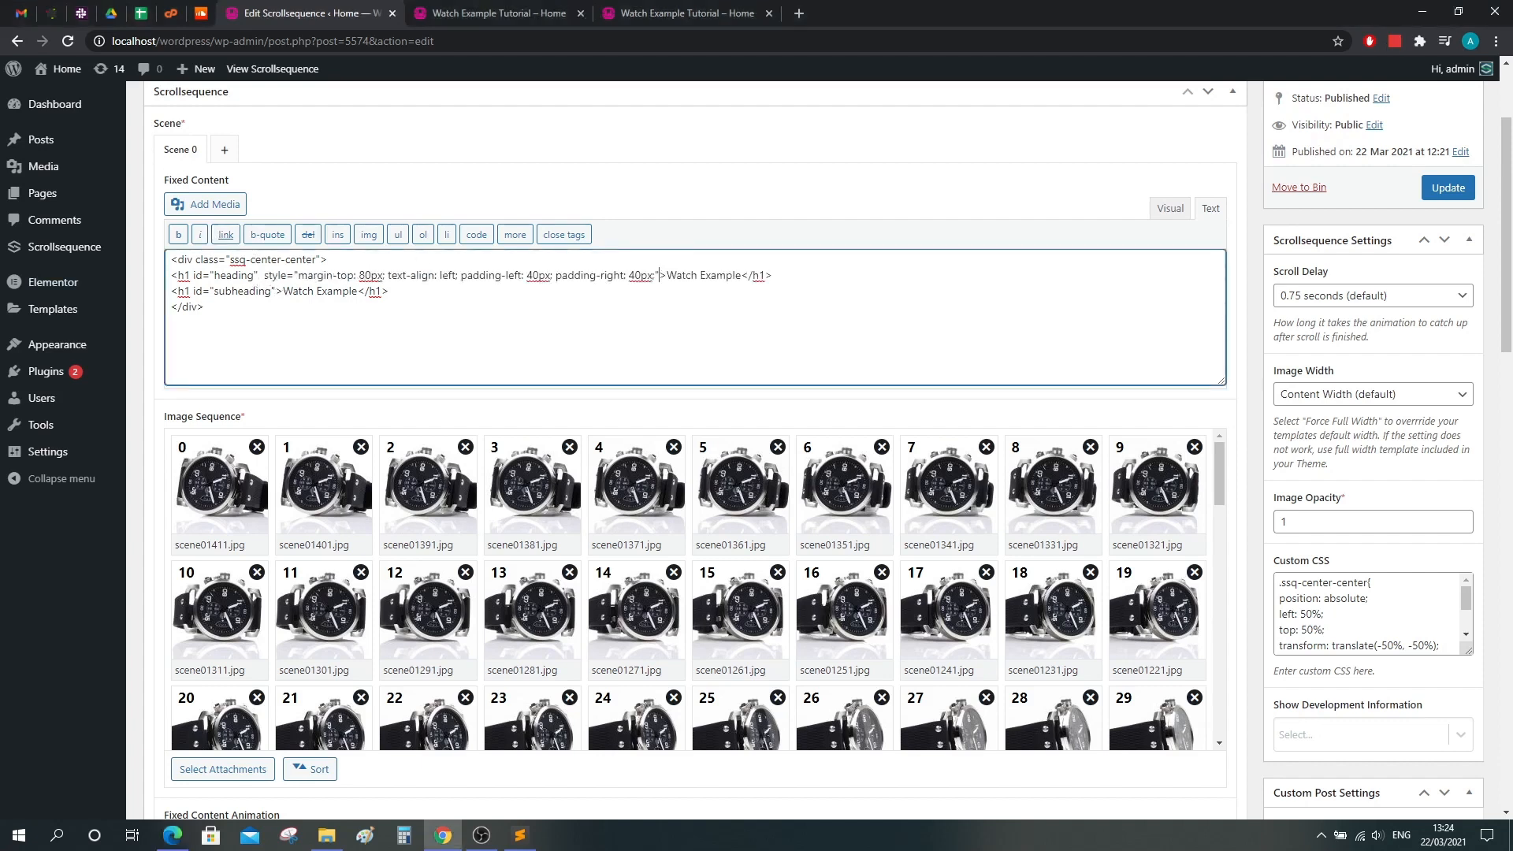
Add the inline style "max-width: 80rem; padding-left: 40px; text-align: left; font-size: 3.2rem;" to the h1 with id "subheading".
{"action": "key", "text": "alt+Tab"}
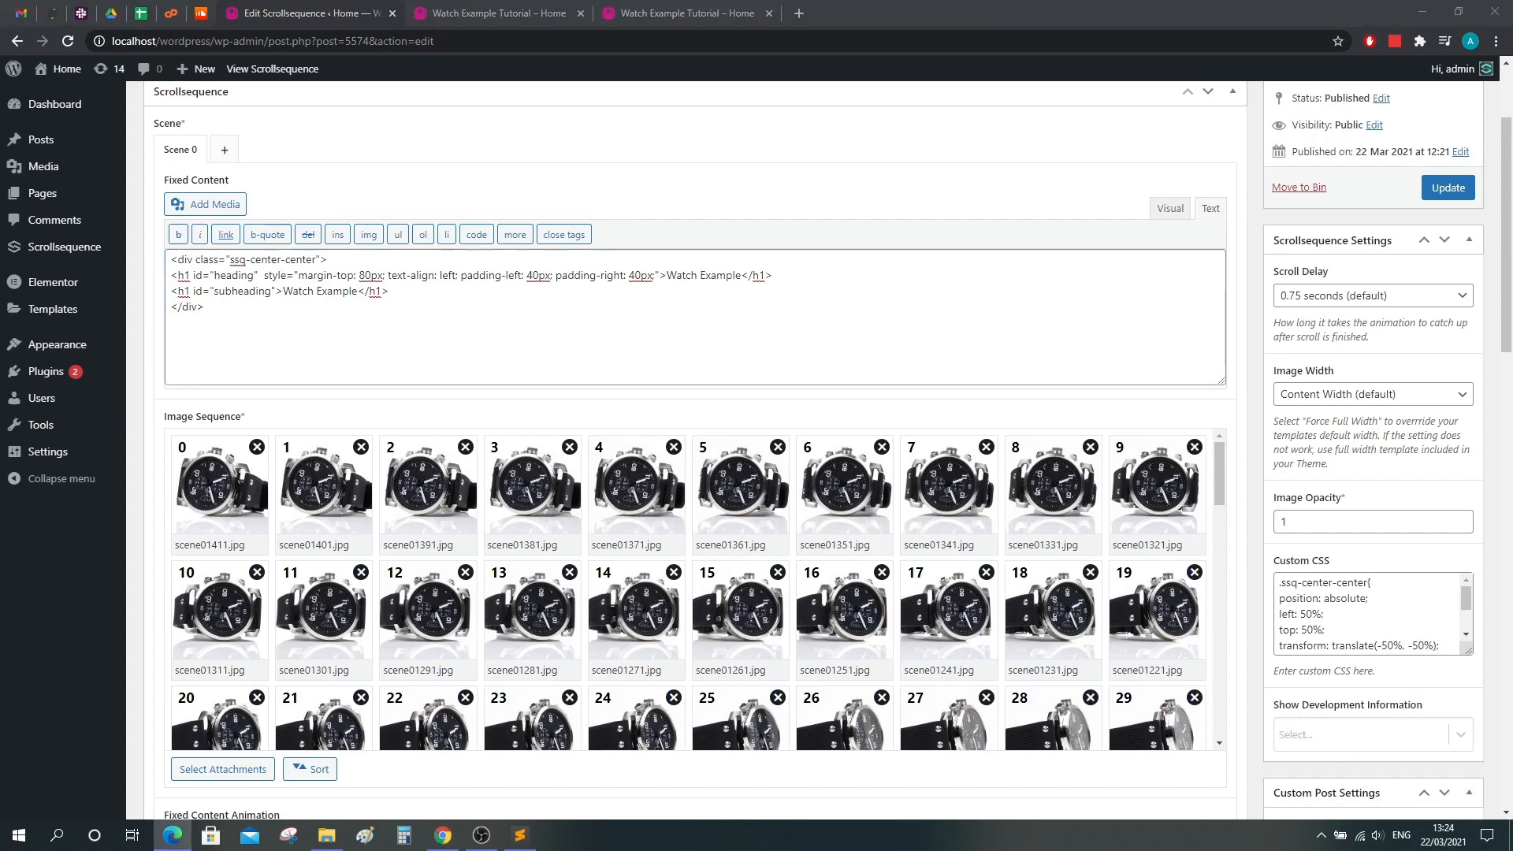
{"action": "left_click", "coordinate": [277, 294]}
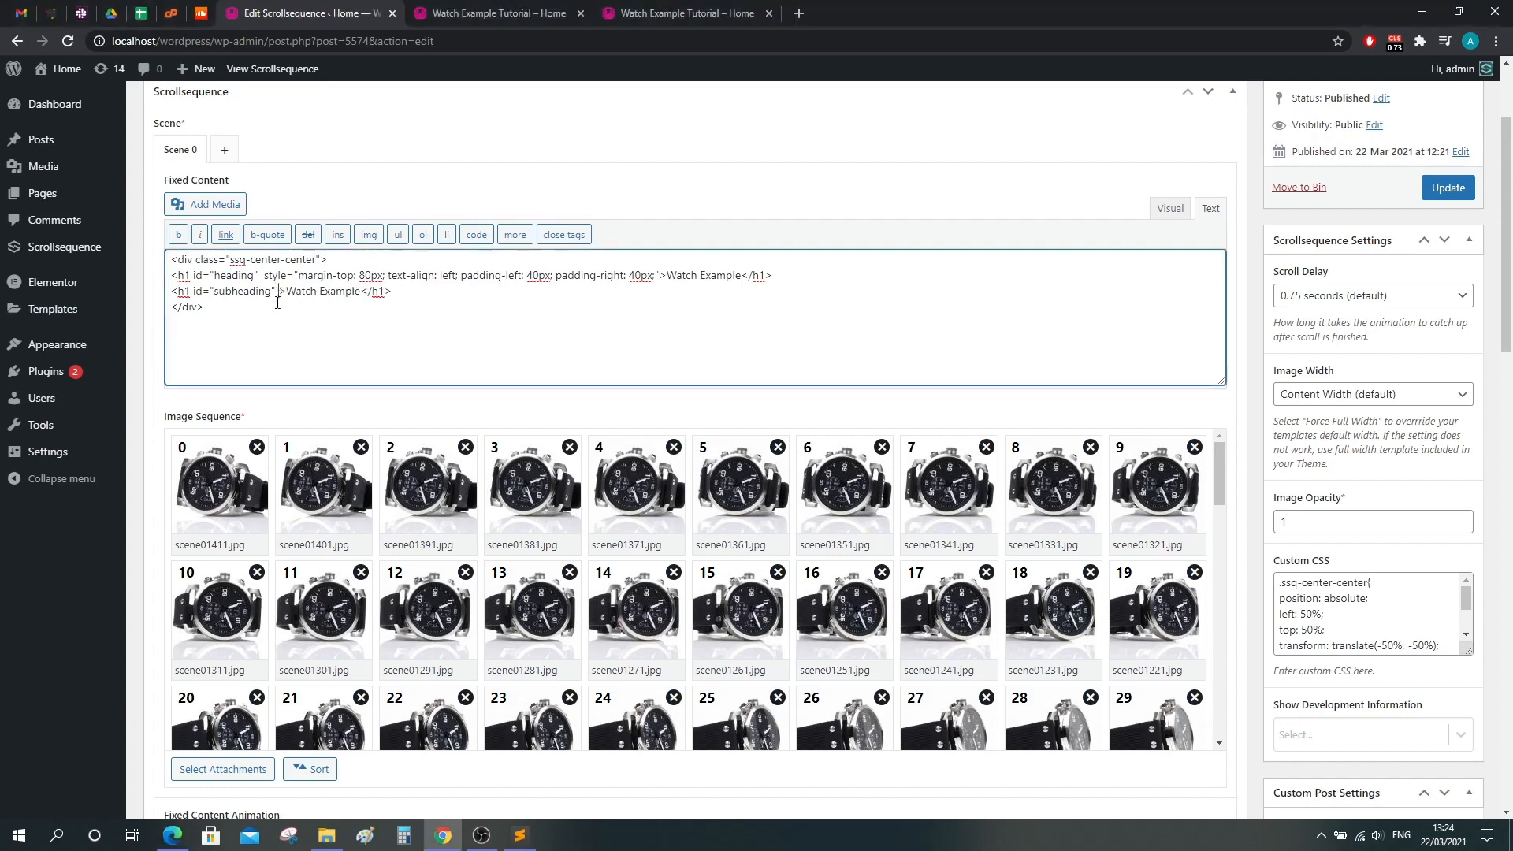
{"action": "key", "text": "ctrl+v"}
Remove the opening and closing tags of the ssq-center-center div around the two h1 elements, including the leftover blank line.
{"action": "left_click_drag", "start_coordinate": [222, 309], "coordinate": [165, 307]}
{"action": "key", "text": "BackSpace"}
{"action": "left_click_drag", "start_coordinate": [345, 259], "coordinate": [169, 259]}
{"action": "key", "text": "BackSpace"}
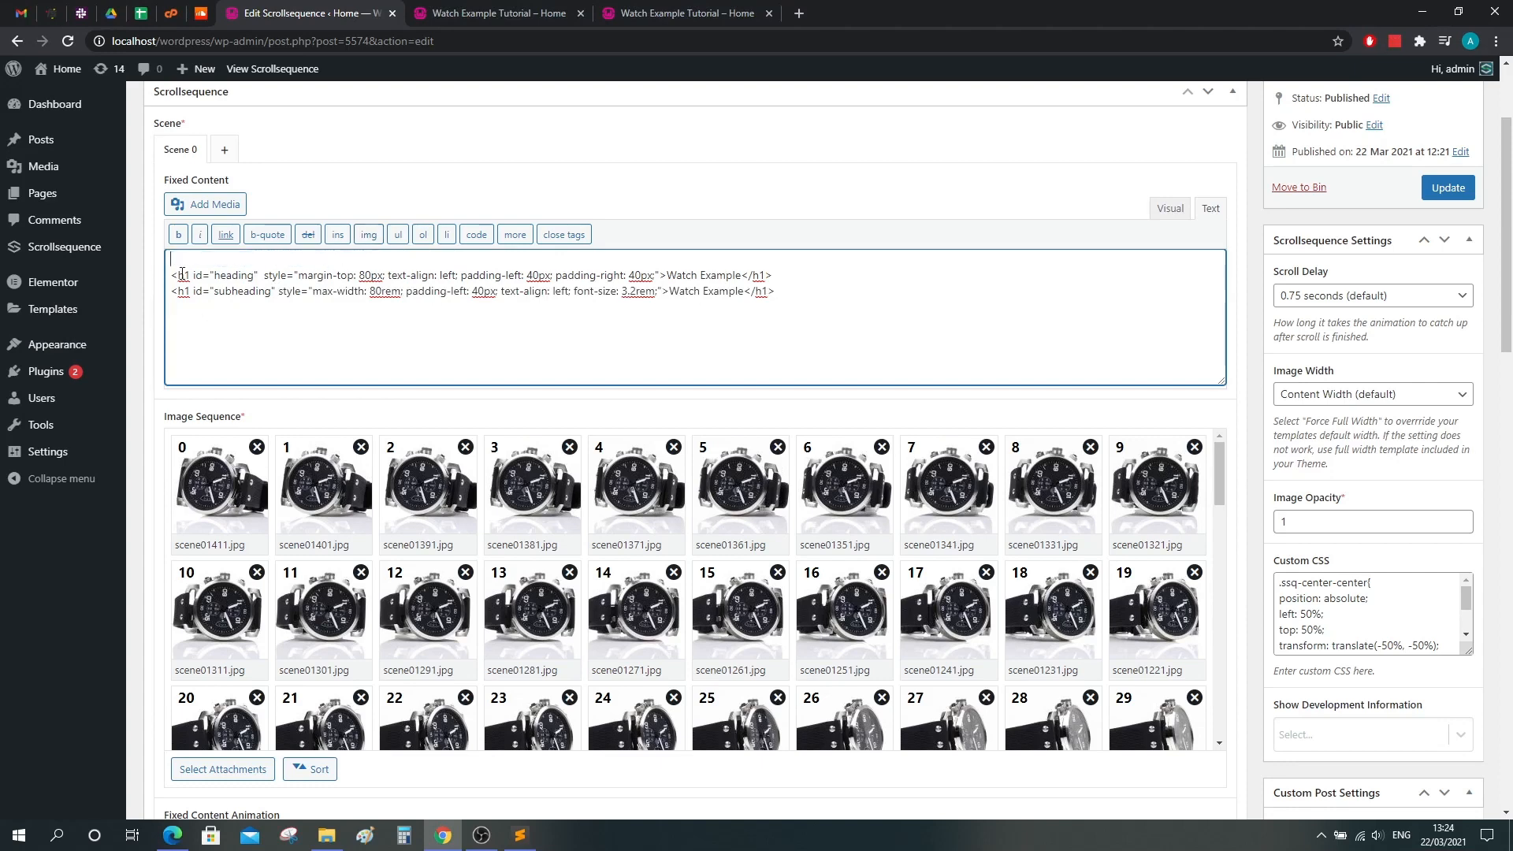
{"action": "key", "text": "Delete"}
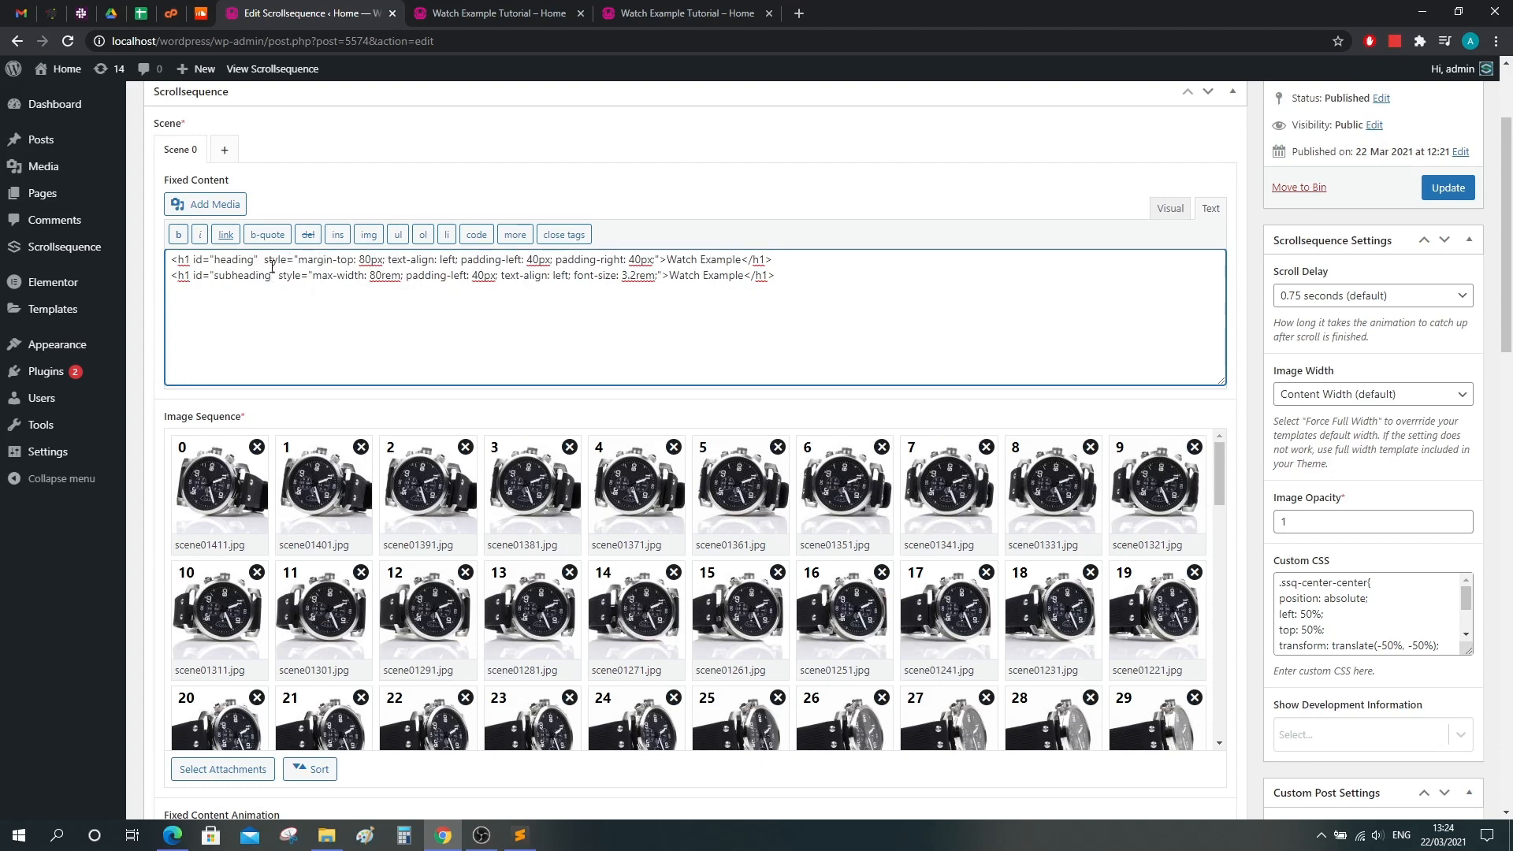
{"action": "left_click_drag", "start_coordinate": [265, 261], "coordinate": [661, 263]}
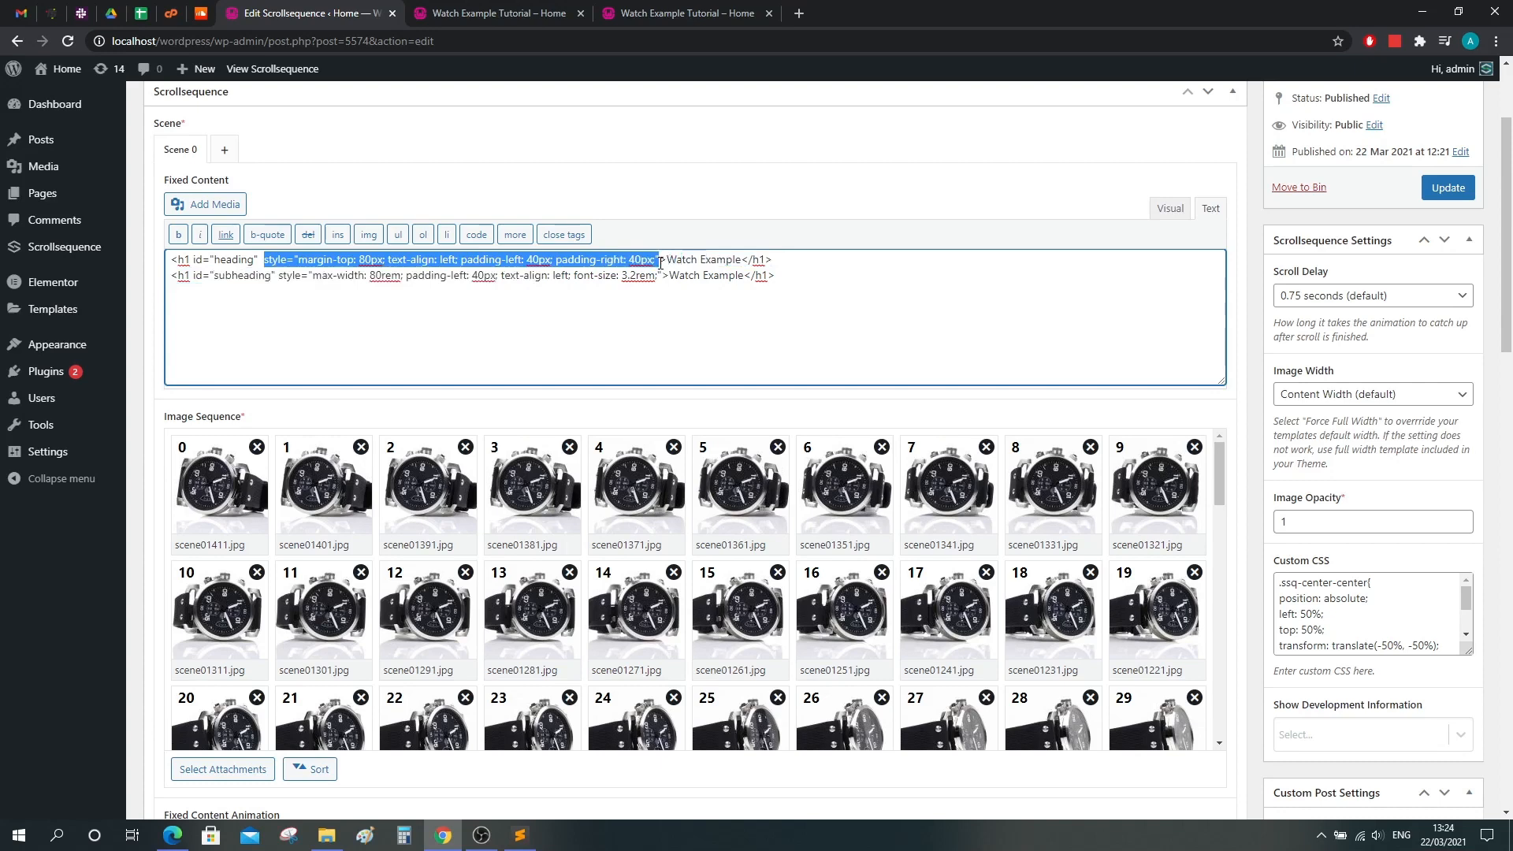
{"action": "left_click_drag", "start_coordinate": [277, 277], "coordinate": [660, 277]}
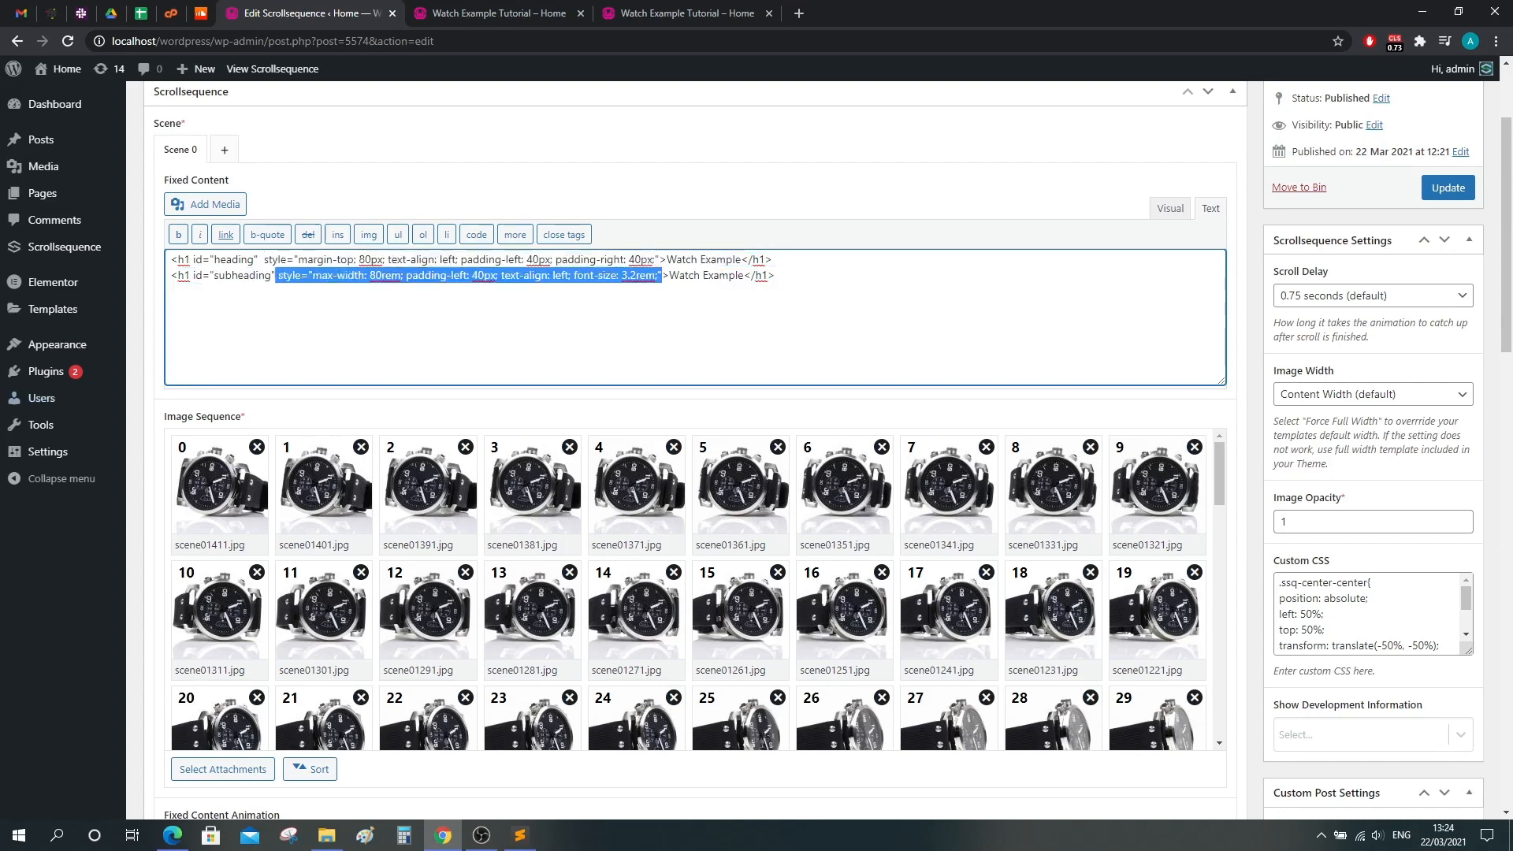
Replace the subheading's text with "Lorem ipsum dolor sit amet, consectetur adipiscing elit.".
{"action": "key", "text": "alt+Tab"}
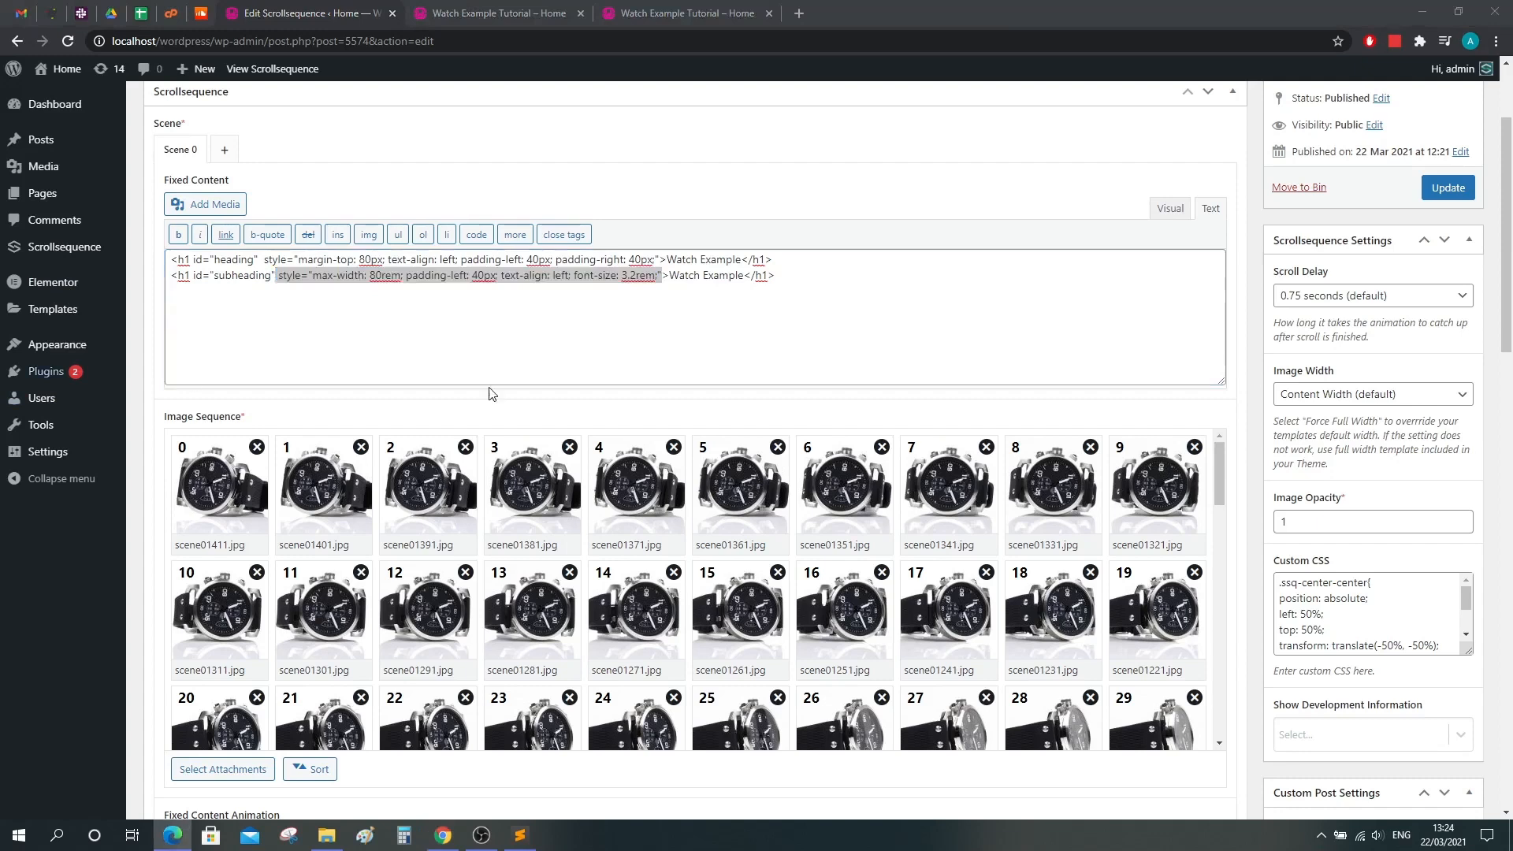
{"action": "left_click", "coordinate": [675, 288]}
{"action": "left_click_drag", "start_coordinate": [705, 275], "coordinate": [741, 272]}
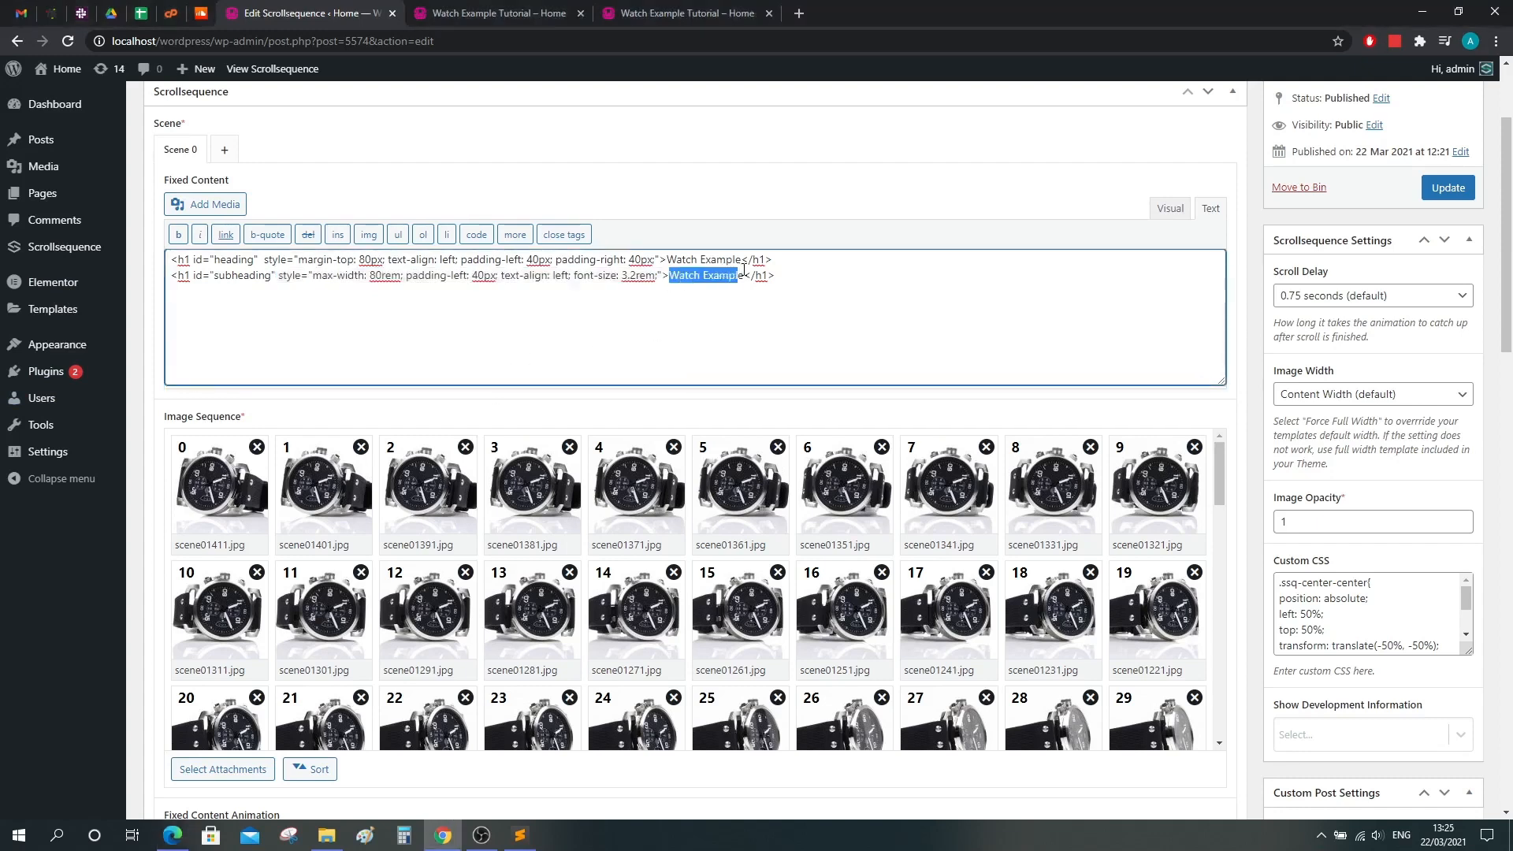
{"action": "type", "text": "Lorem ipsum dolor sit amet, consectetur adipiscing elit"}
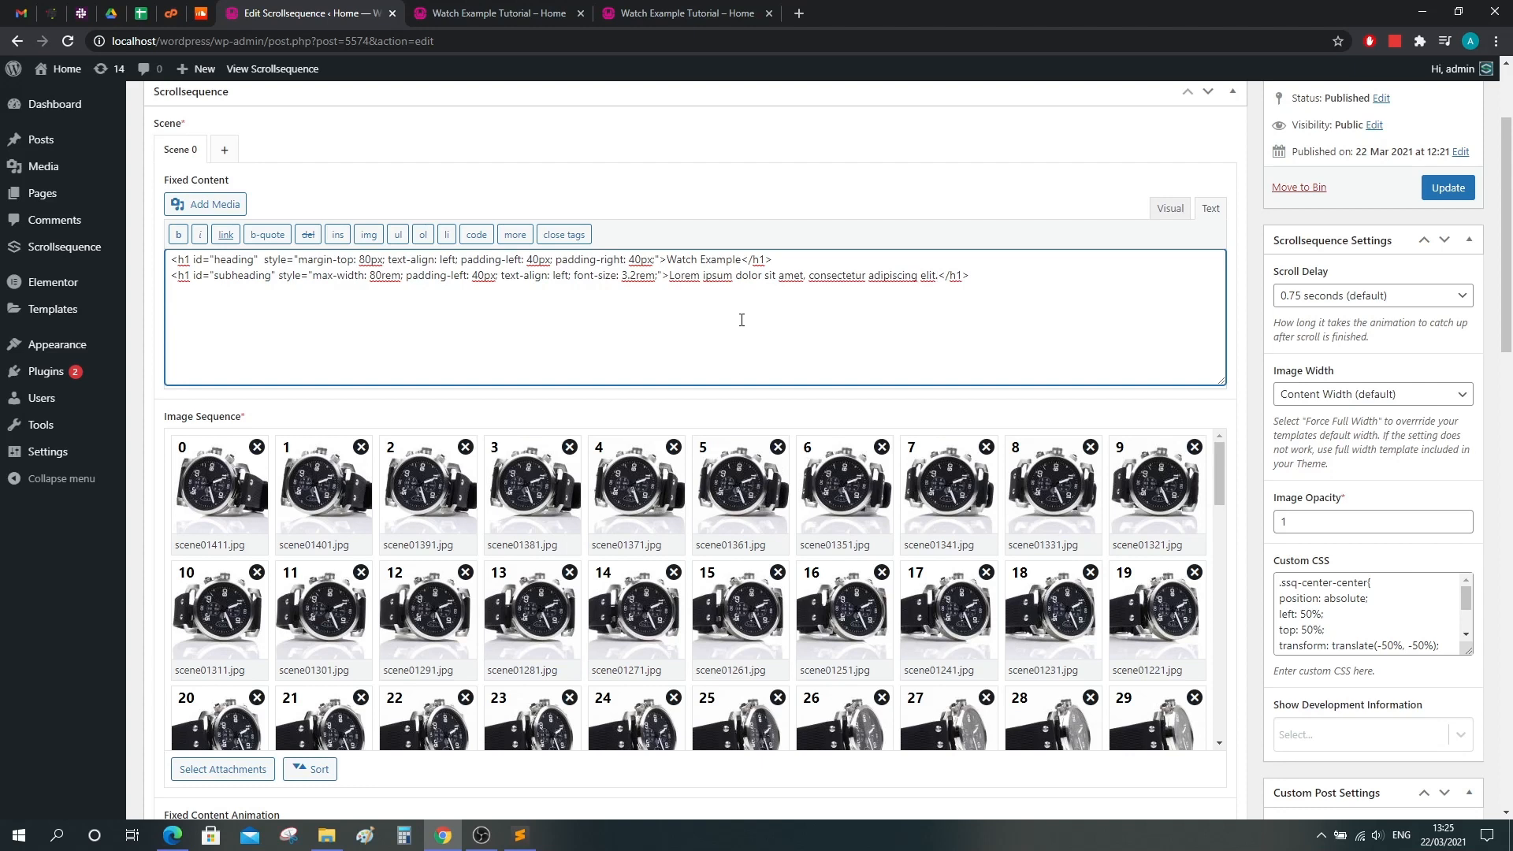
Clear all the Custom CSS for the ssq-center-center class and update the Scrollsequence post.
{"action": "left_click", "coordinate": [1277, 587]}
{"action": "left_click_drag", "start_coordinate": [1467, 648], "coordinate": [1468, 780]}
{"action": "left_click_drag", "start_coordinate": [1340, 709], "coordinate": [1269, 588]}
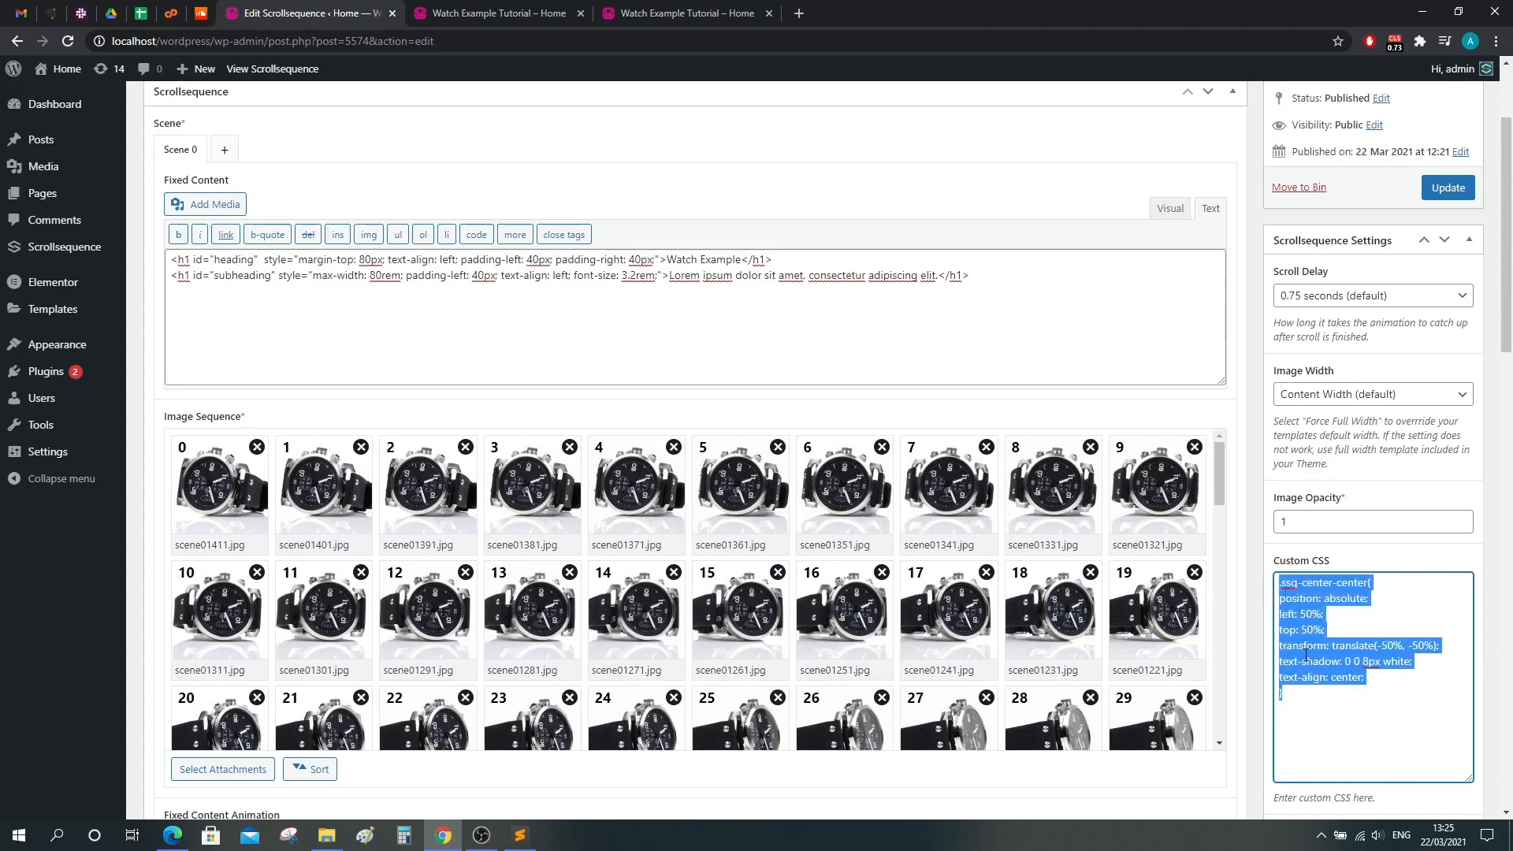
{"action": "key", "text": "ctrl+x"}
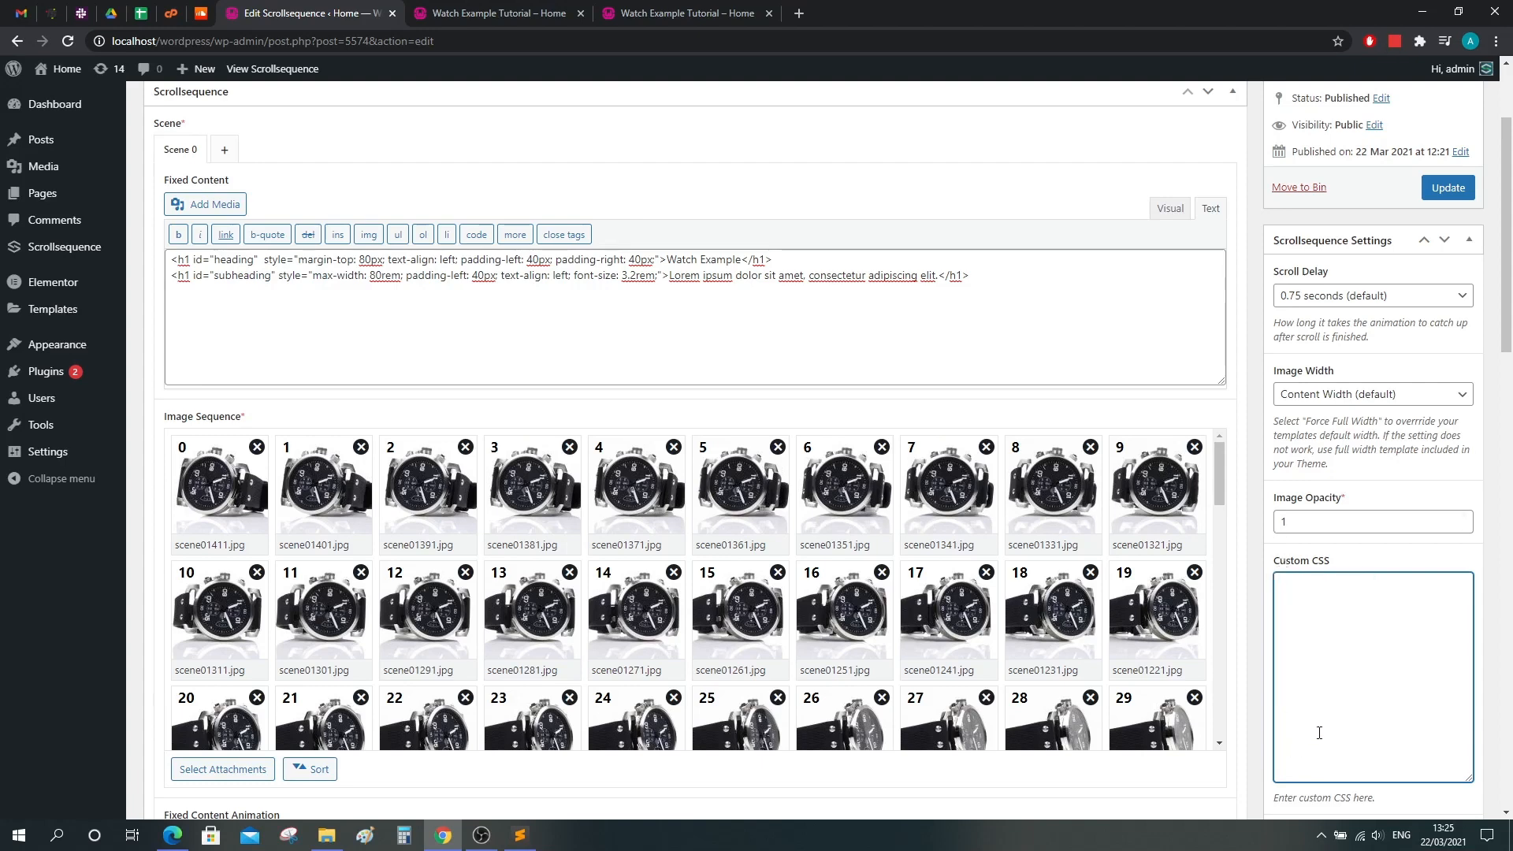
{"action": "left_click", "coordinate": [1448, 192]}
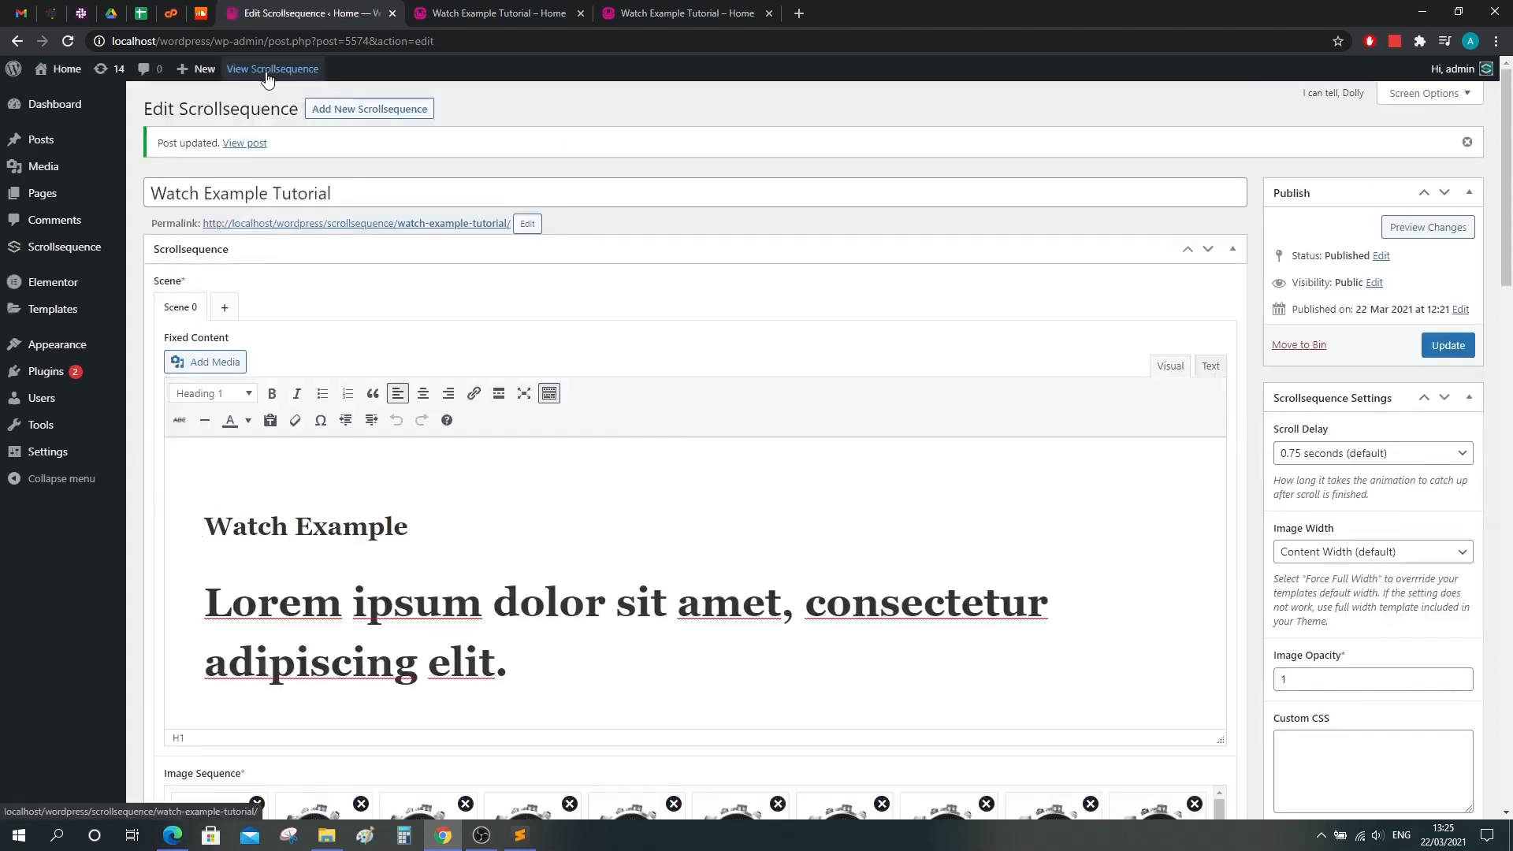
Open the published Scrollsequence in a new tab and examine the placement of the heading and subheading while scrolling.
{"action": "middle_click", "coordinate": [267, 77]}
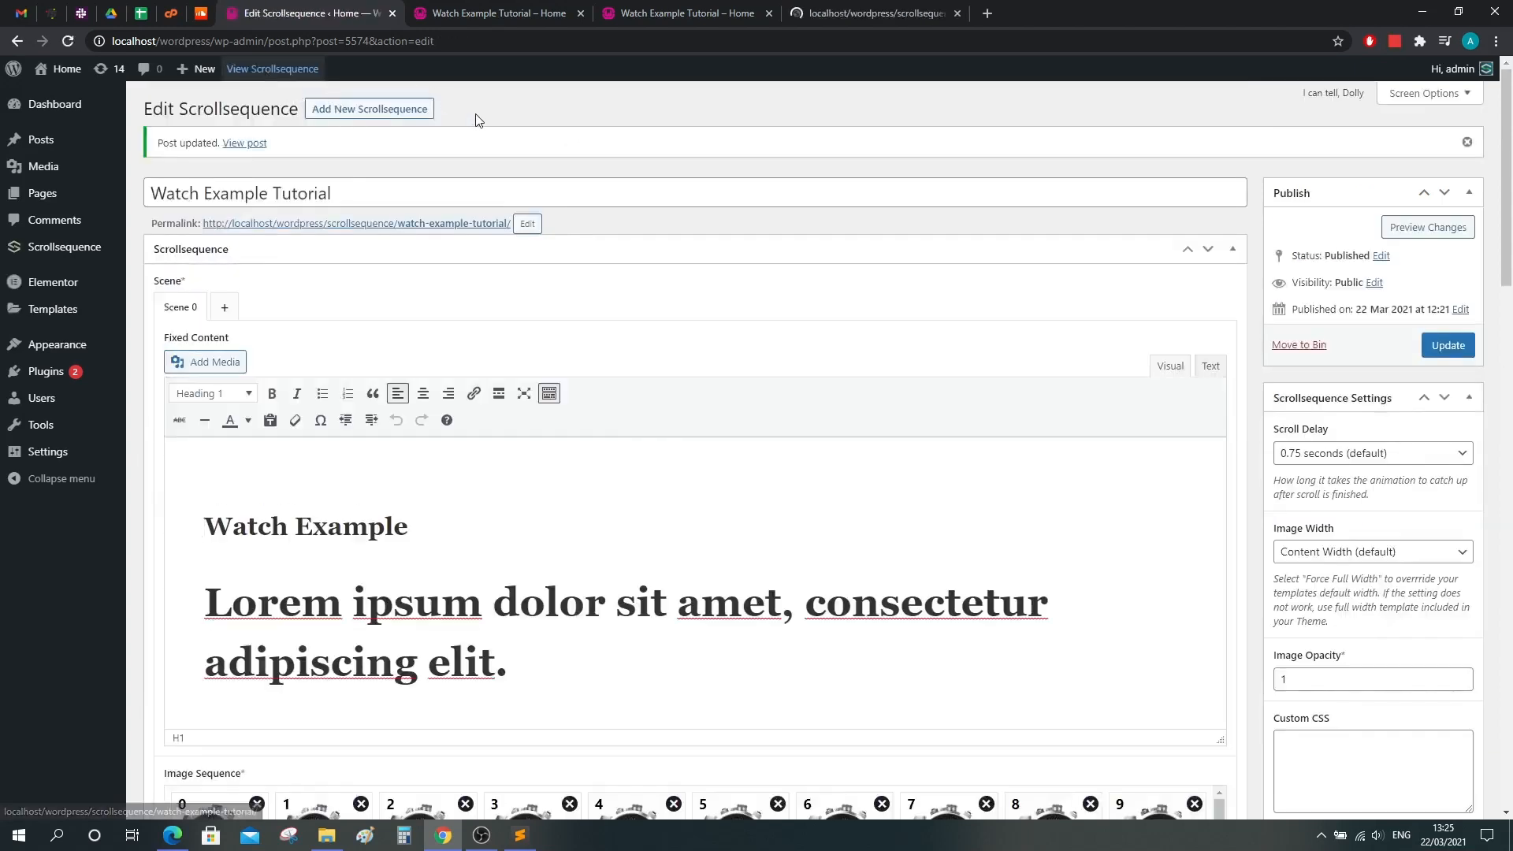
{"action": "left_click", "coordinate": [872, 11]}
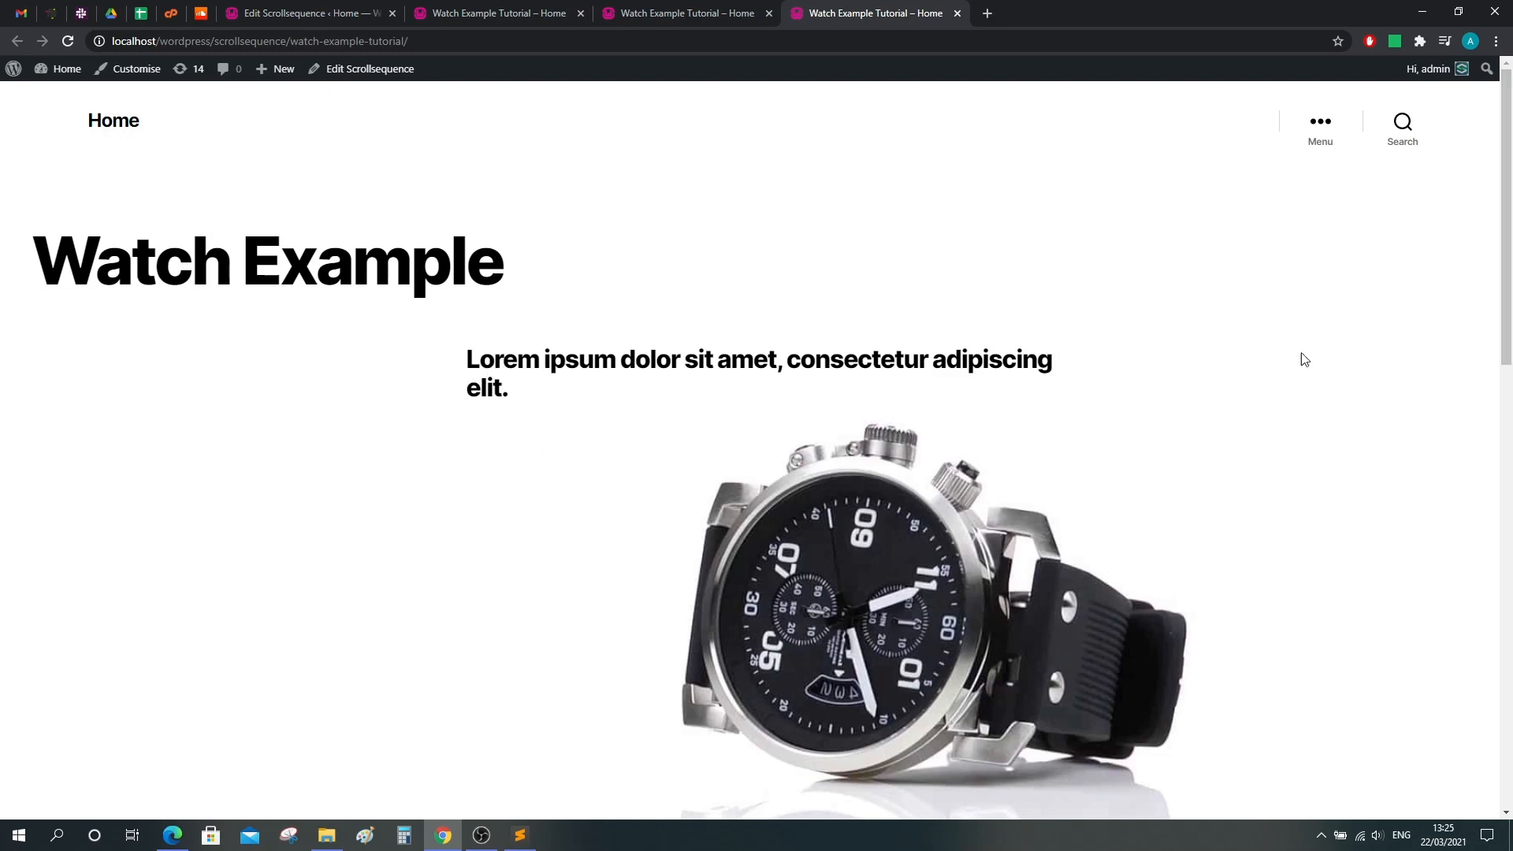
{"action": "left_click_drag", "start_coordinate": [1508, 160], "coordinate": [1507, 209]}
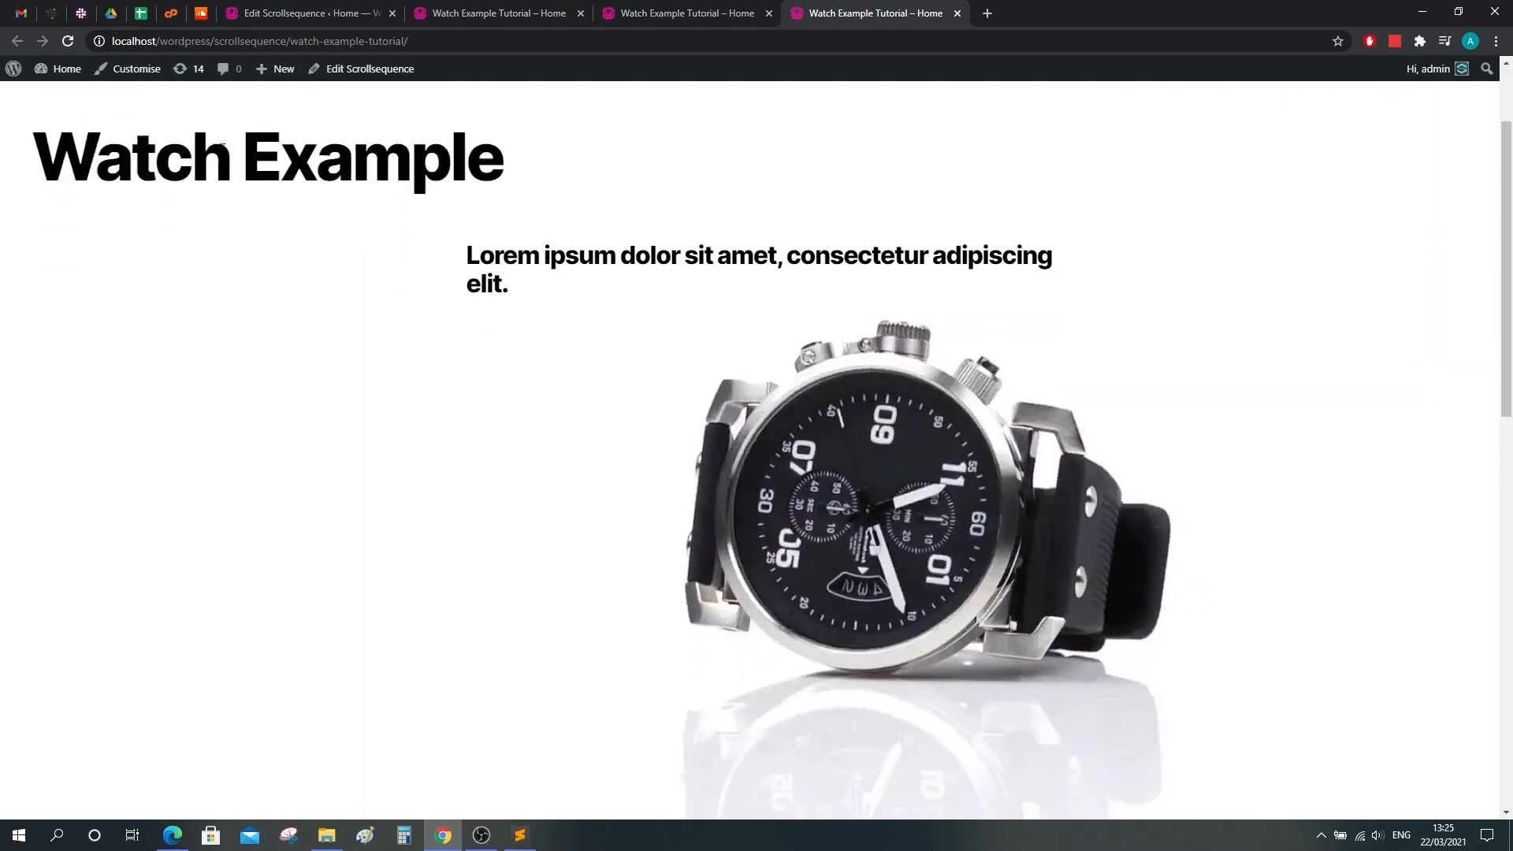
{"action": "left_click_drag", "start_coordinate": [76, 141], "coordinate": [565, 206]}
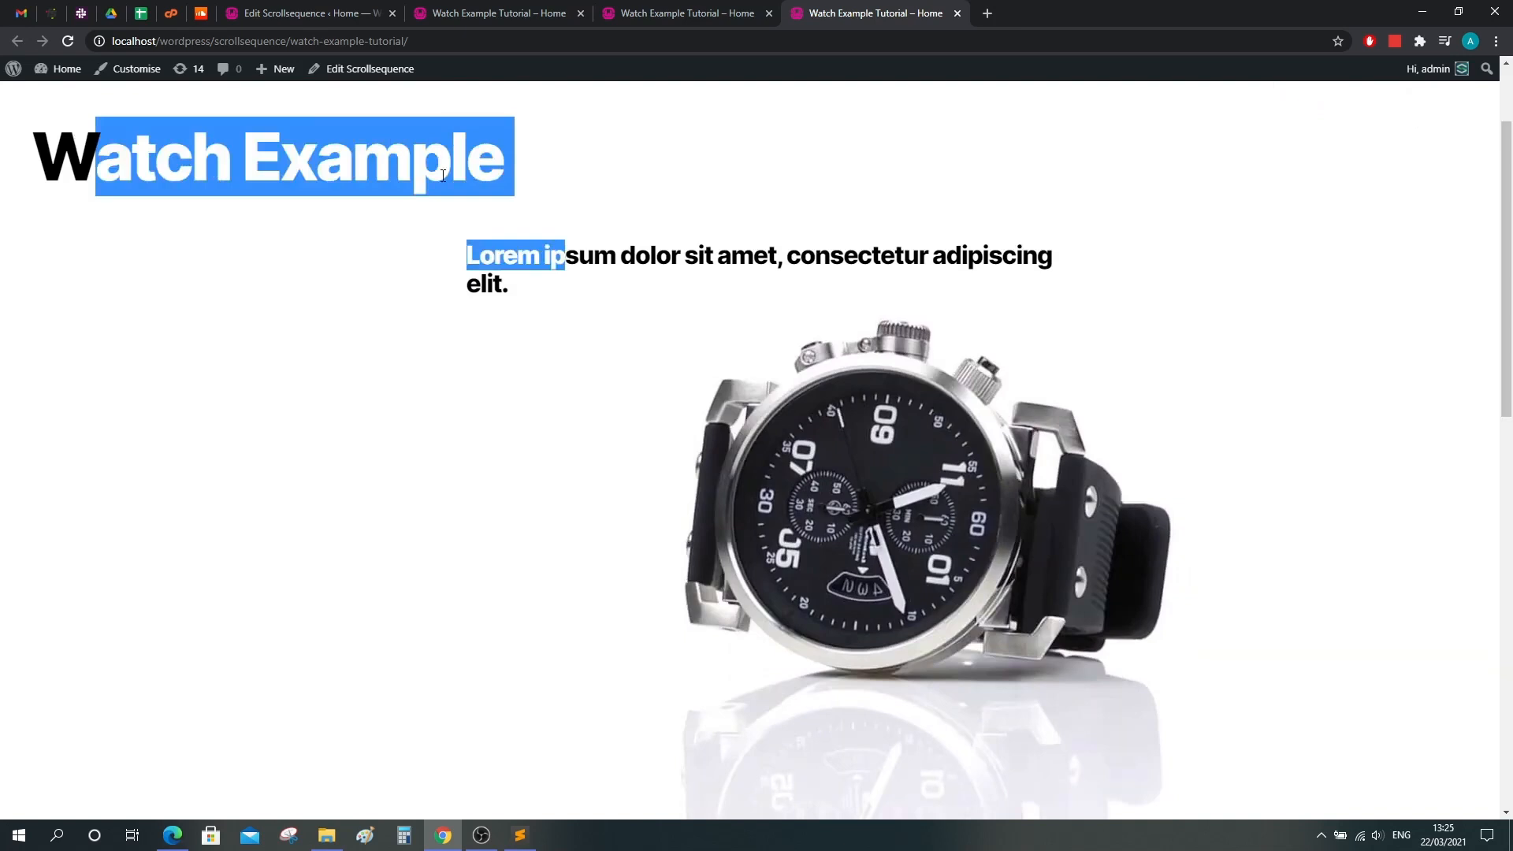
{"action": "left_click", "coordinate": [443, 175]}
{"action": "left_click_drag", "start_coordinate": [469, 256], "coordinate": [537, 296]}
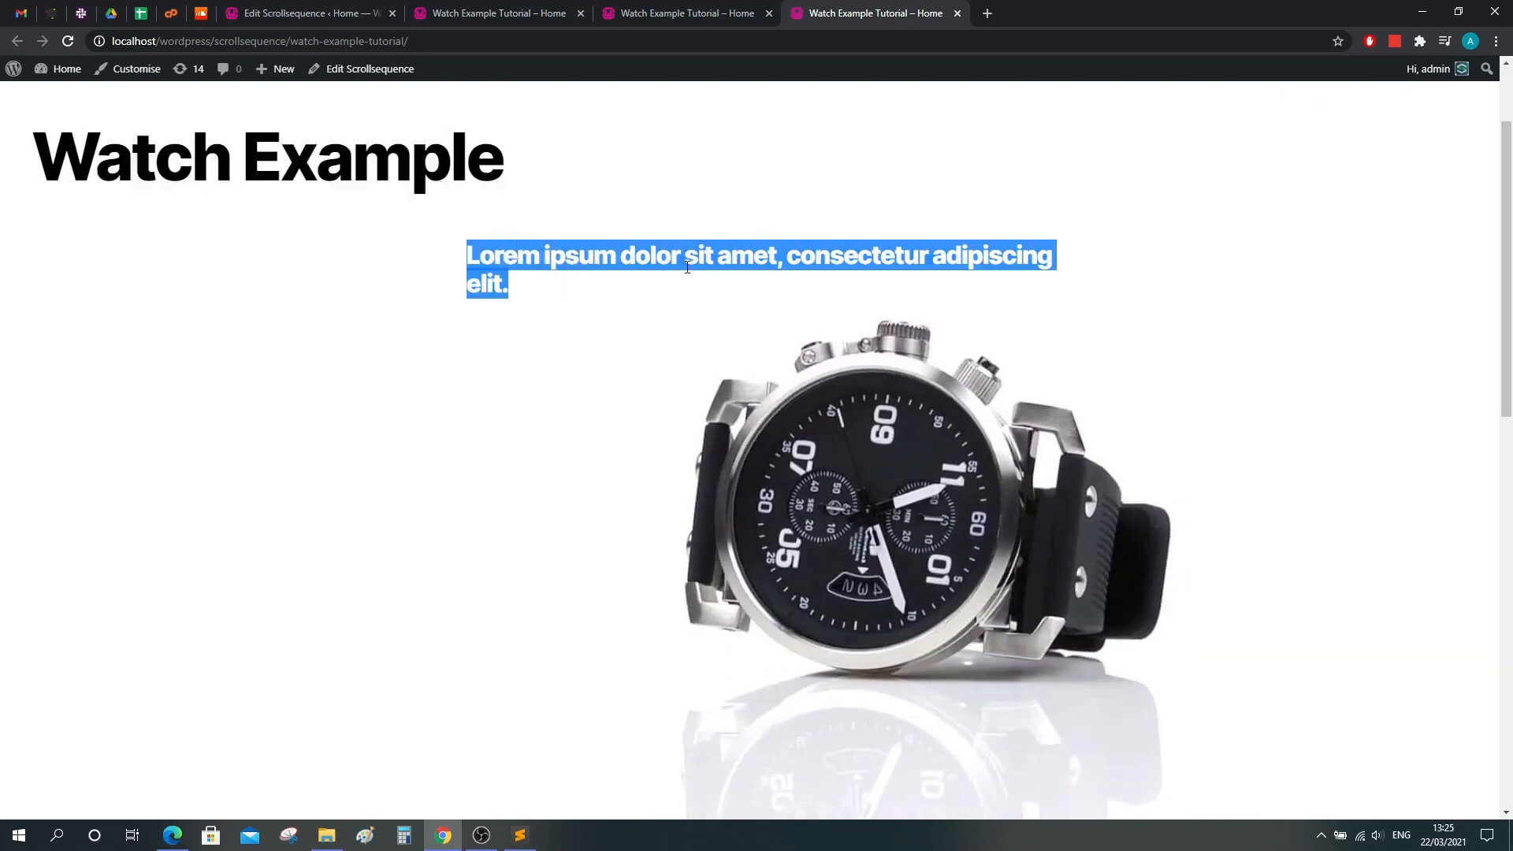
{"action": "left_click", "coordinate": [771, 287]}
{"action": "scroll", "coordinate": [823, 292], "scroll_direction": "up", "scroll_amount": 1}
{"action": "left_click_drag", "start_coordinate": [1507, 301], "coordinate": [924, 182]}
{"action": "left_click_drag", "start_coordinate": [33, 264], "coordinate": [507, 284]}
{"action": "left_click_drag", "start_coordinate": [477, 365], "coordinate": [540, 392]}
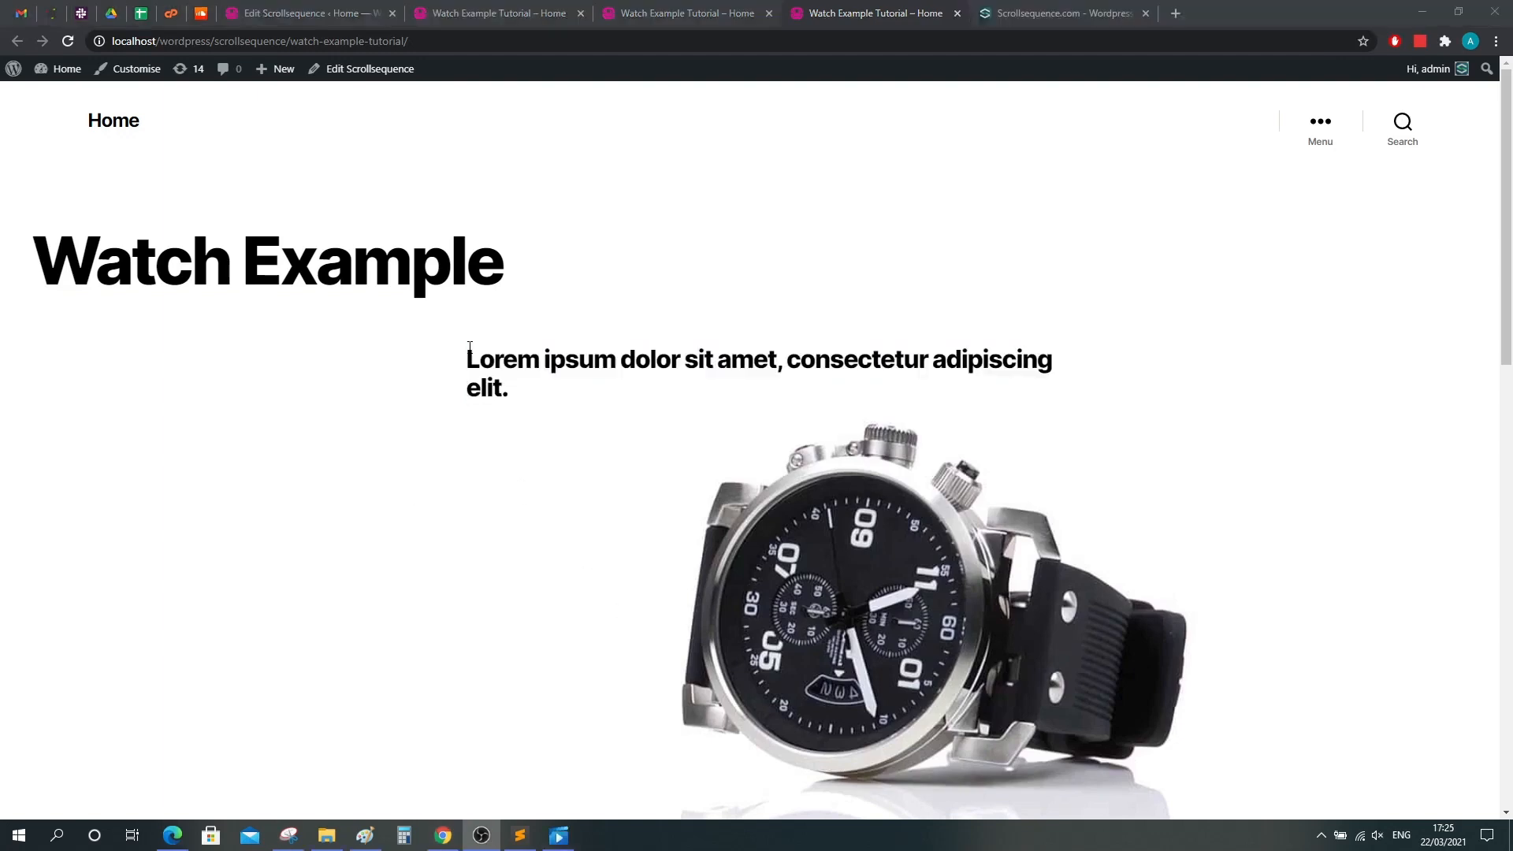
Return to the Scrollsequence editor and set the End image number of the #heading fixed content animation to 109.
{"action": "left_click", "coordinate": [287, 10]}
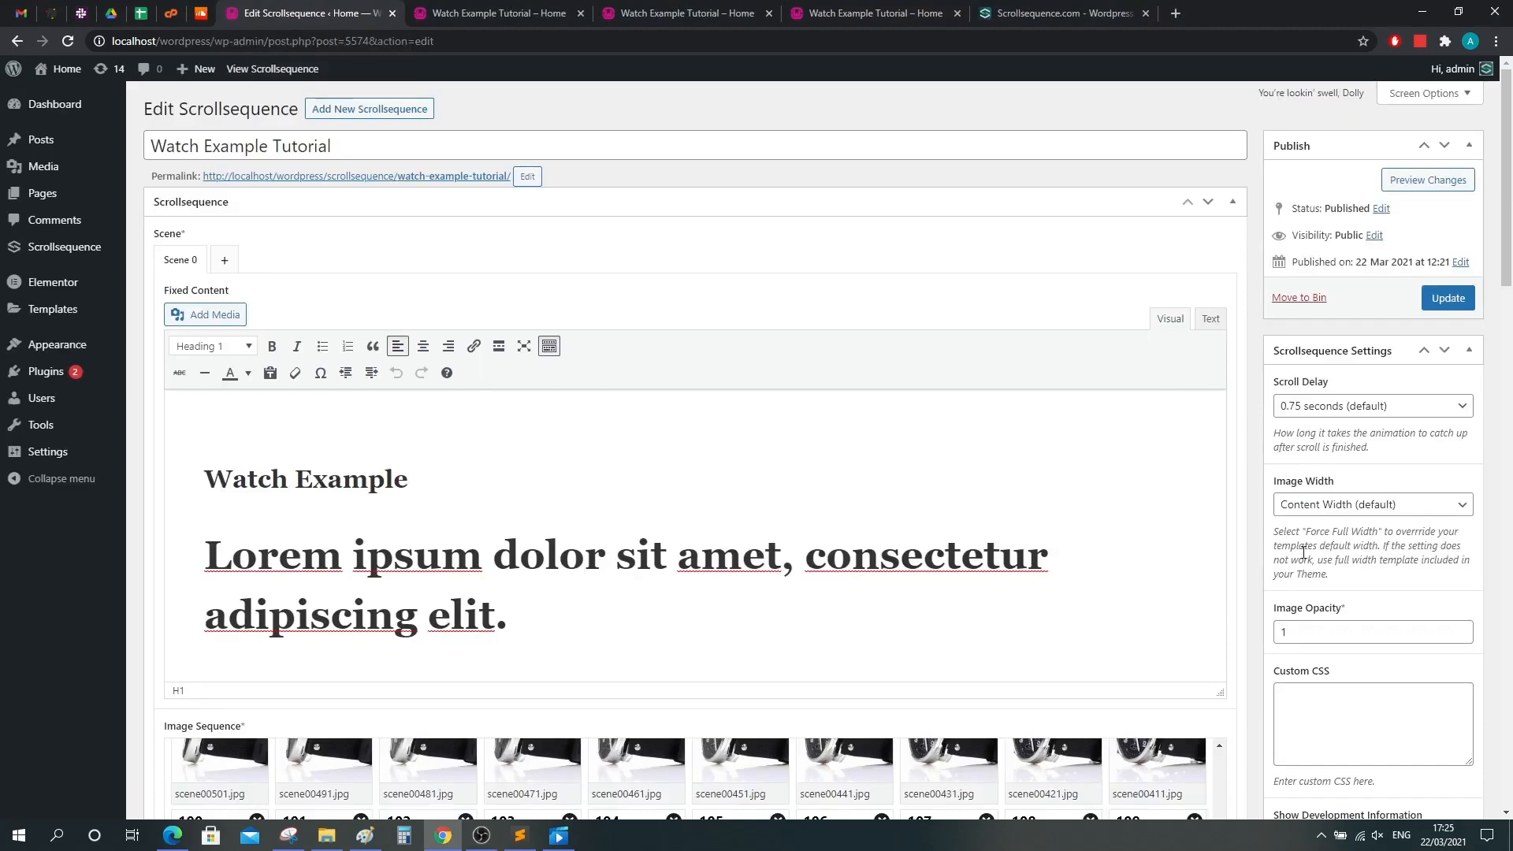
{"action": "scroll", "coordinate": [1244, 579], "scroll_direction": "down", "scroll_amount": 9}
{"action": "scroll", "coordinate": [1243, 579], "scroll_direction": "down", "scroll_amount": 2}
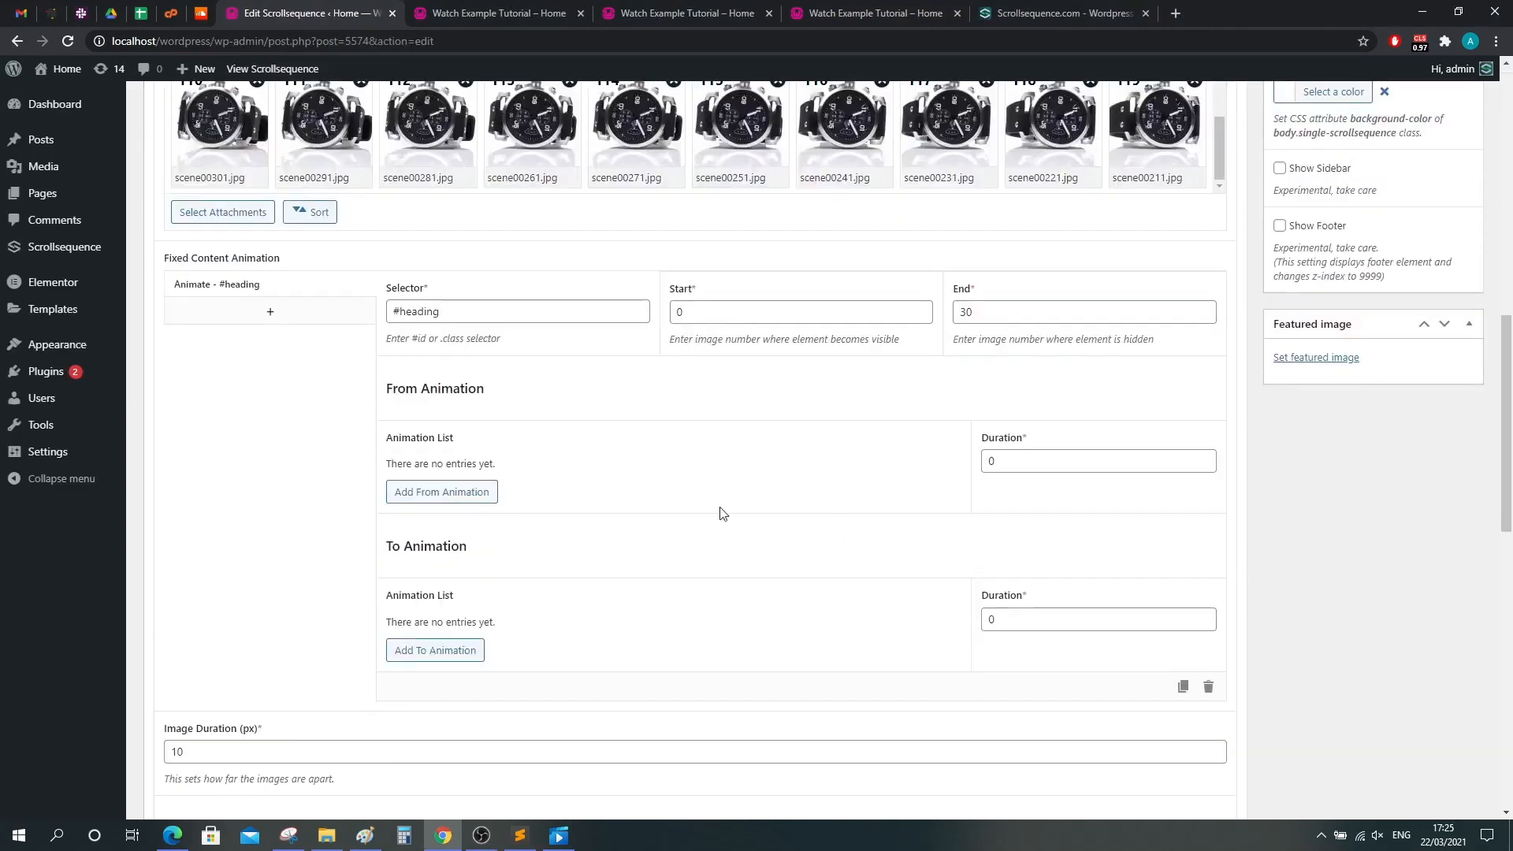
{"action": "left_click", "coordinate": [446, 310]}
{"action": "left_click", "coordinate": [707, 313]}
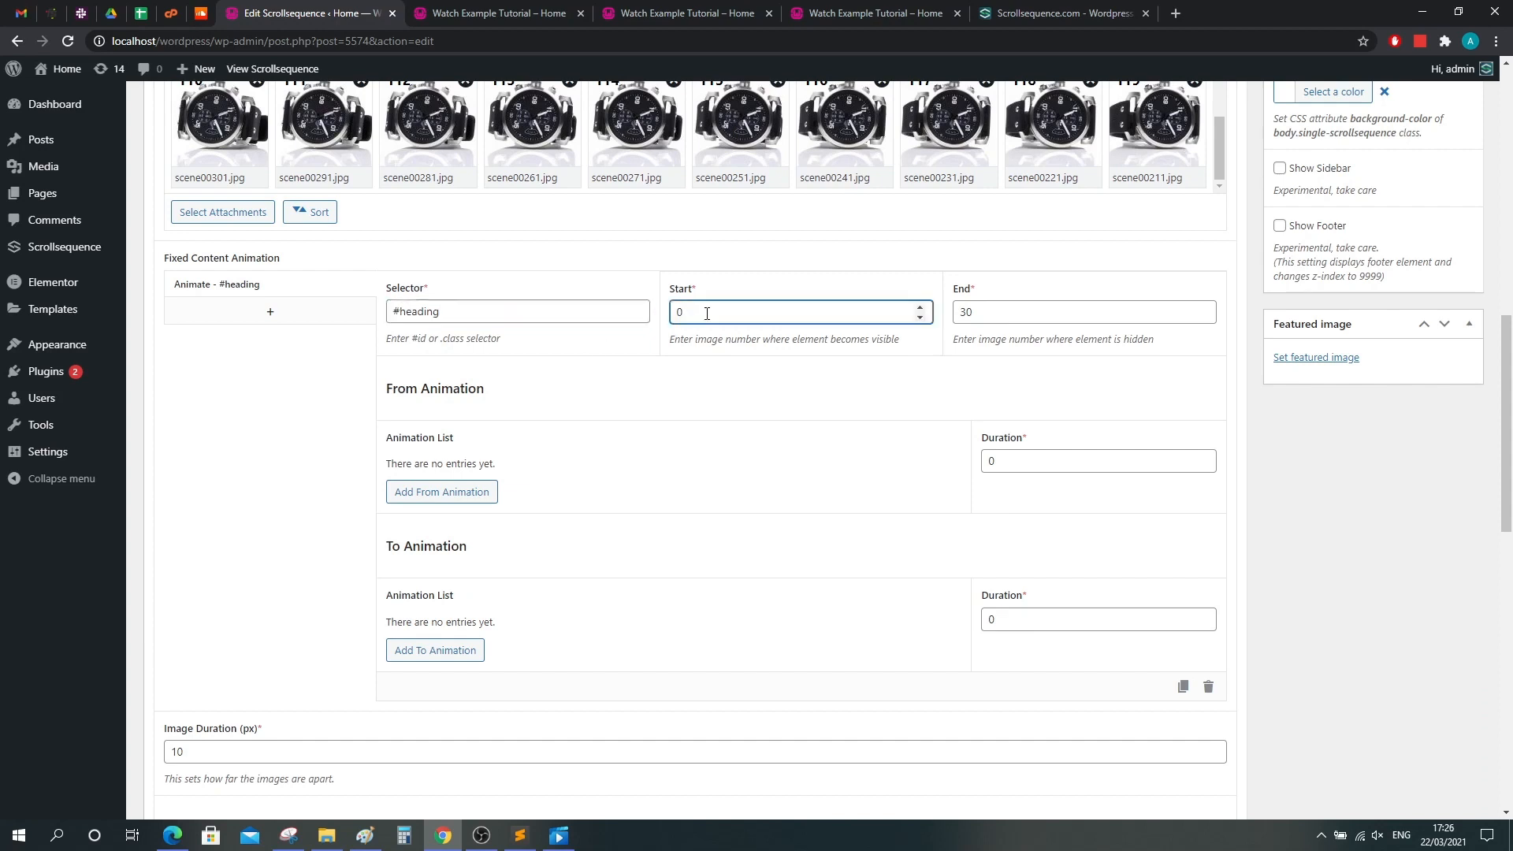
{"action": "left_click_drag", "start_coordinate": [1017, 312], "coordinate": [939, 320]}
{"action": "scroll", "coordinate": [804, 573], "scroll_direction": "up", "scroll_amount": 2}
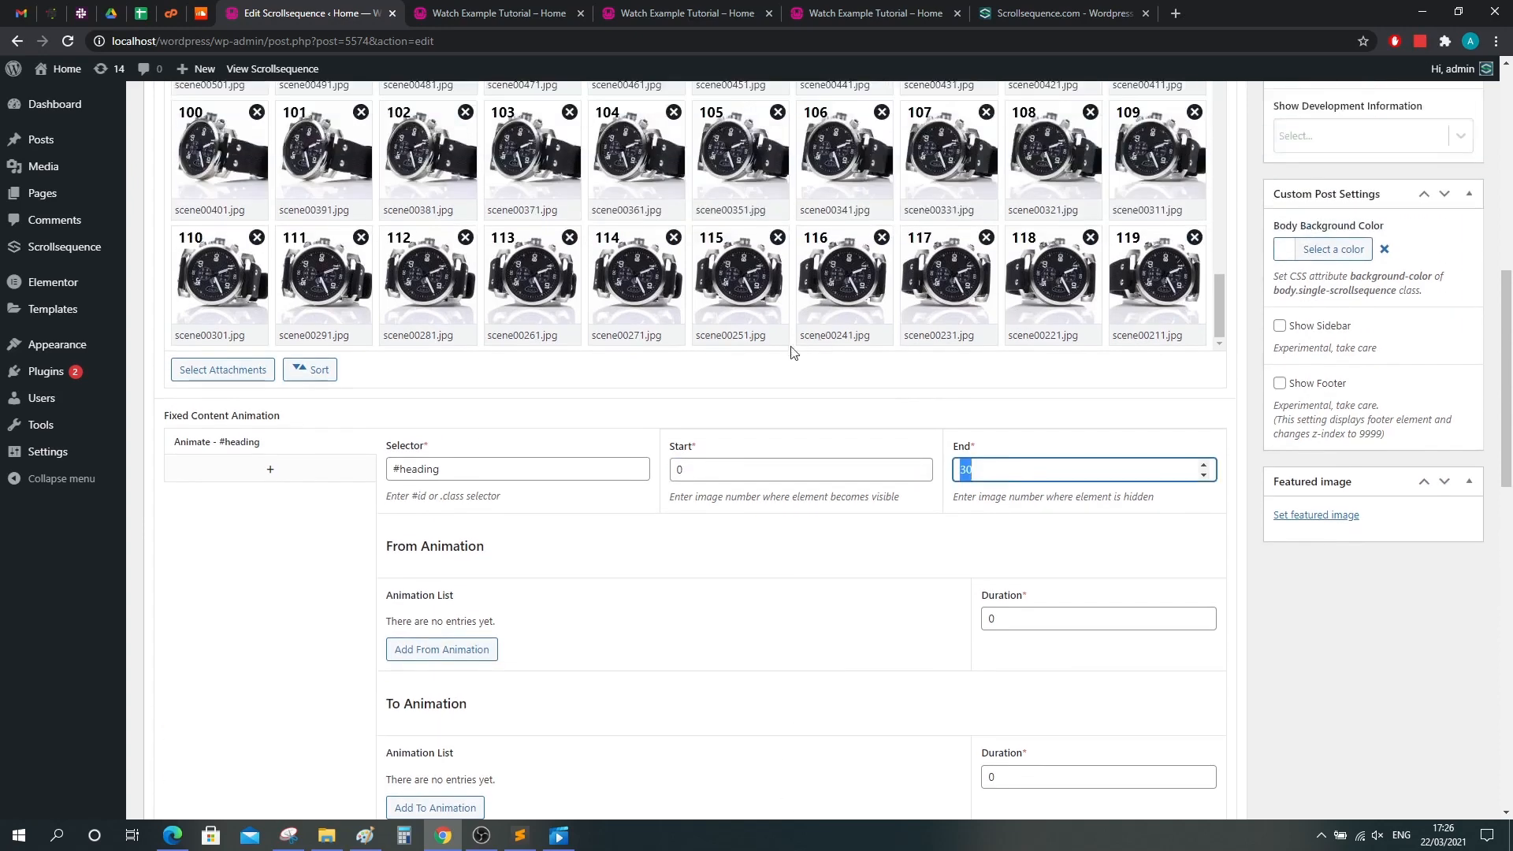
{"action": "type", "text": "109"}
{"action": "left_click", "coordinate": [235, 609]}
{"action": "scroll", "coordinate": [268, 587], "scroll_direction": "down", "scroll_amount": 3}
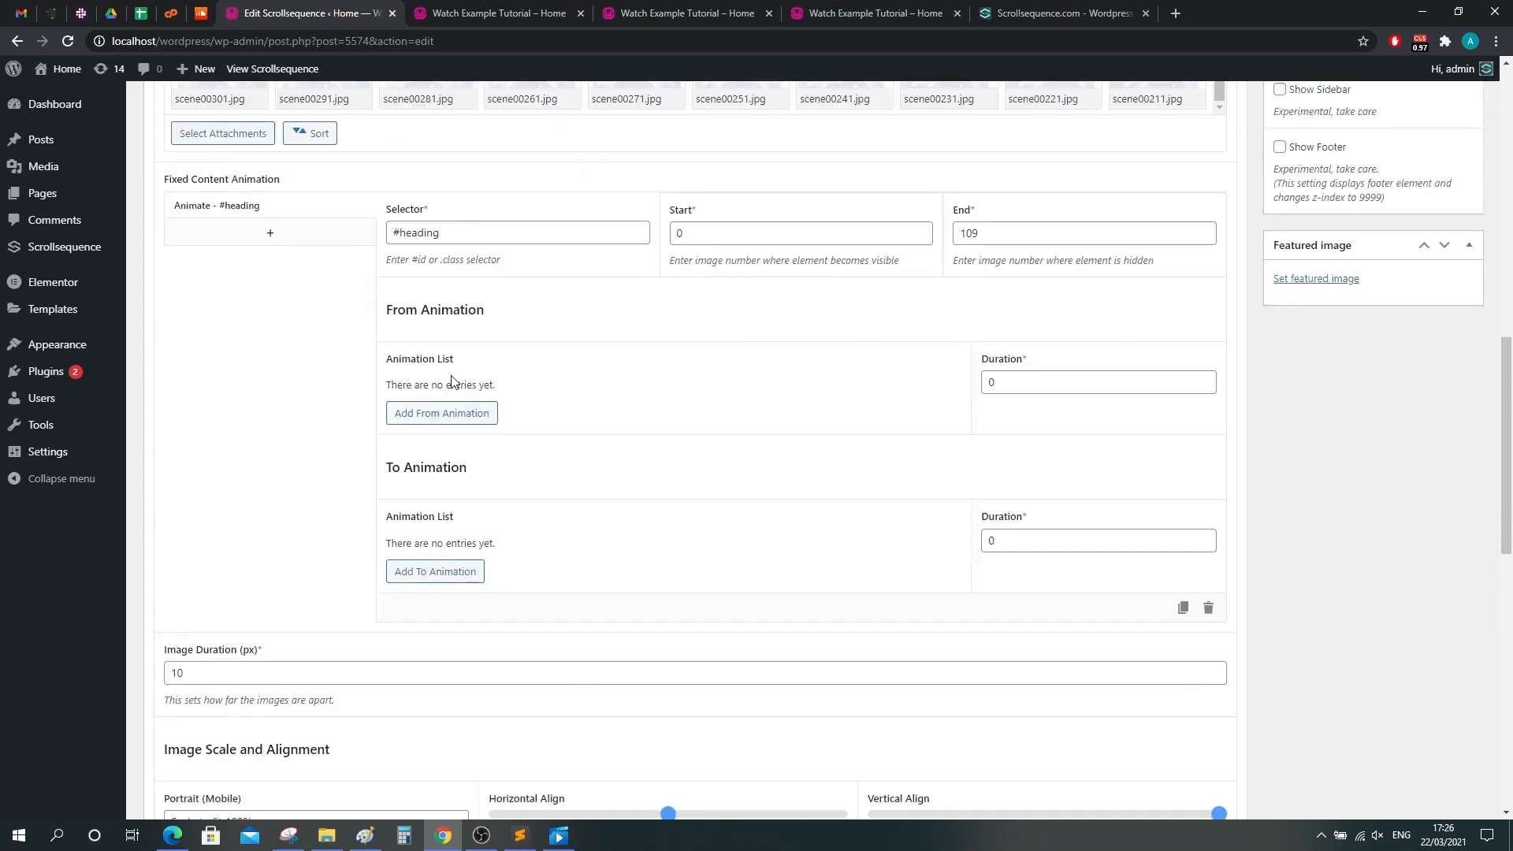
{"action": "scroll", "coordinate": [268, 544], "scroll_direction": "up", "scroll_amount": 1}
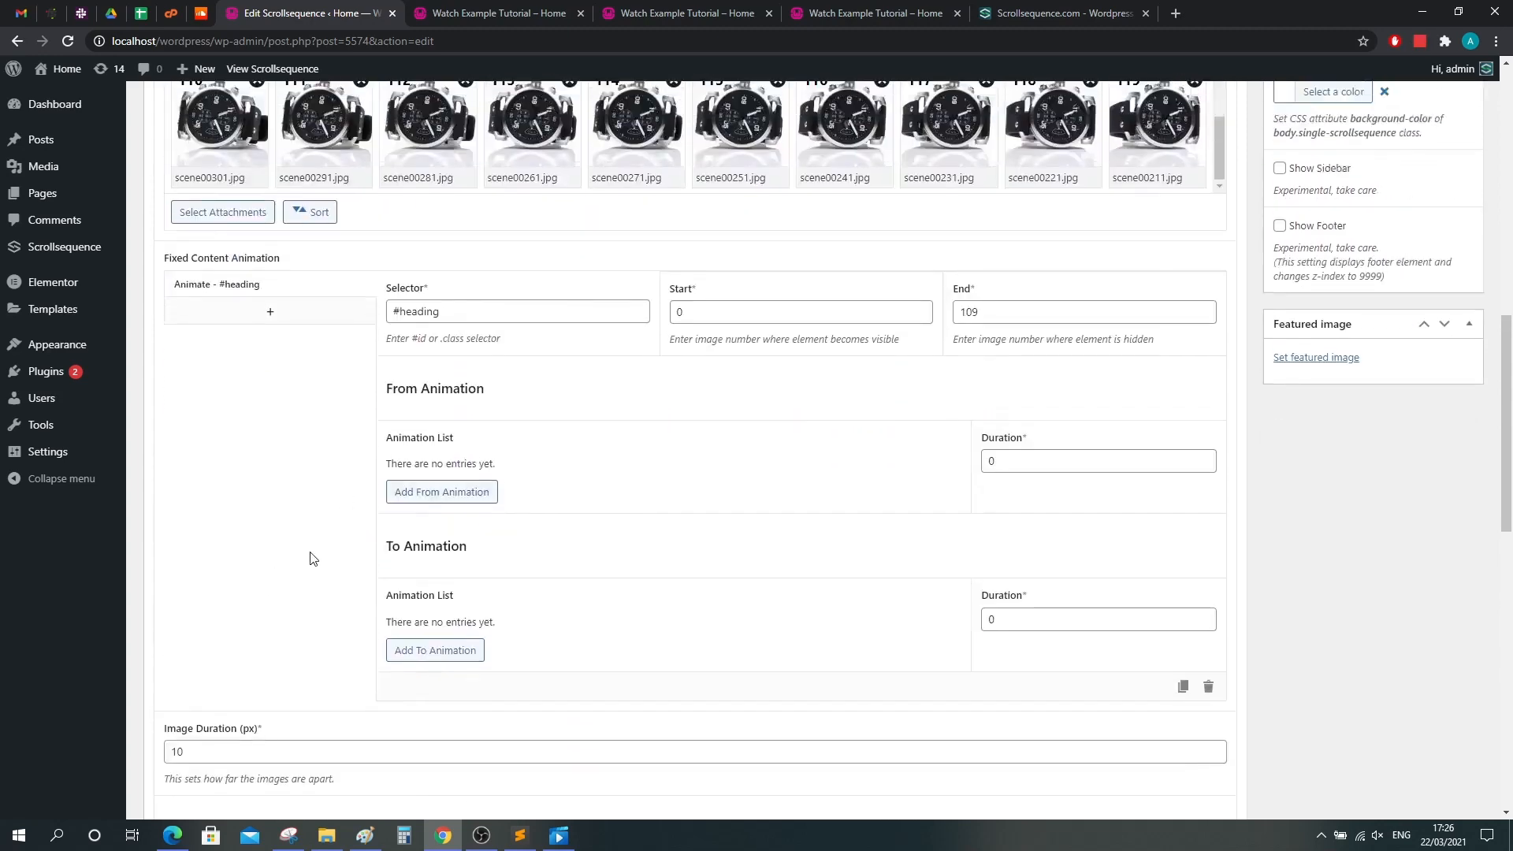
{"action": "left_click", "coordinate": [417, 494]}
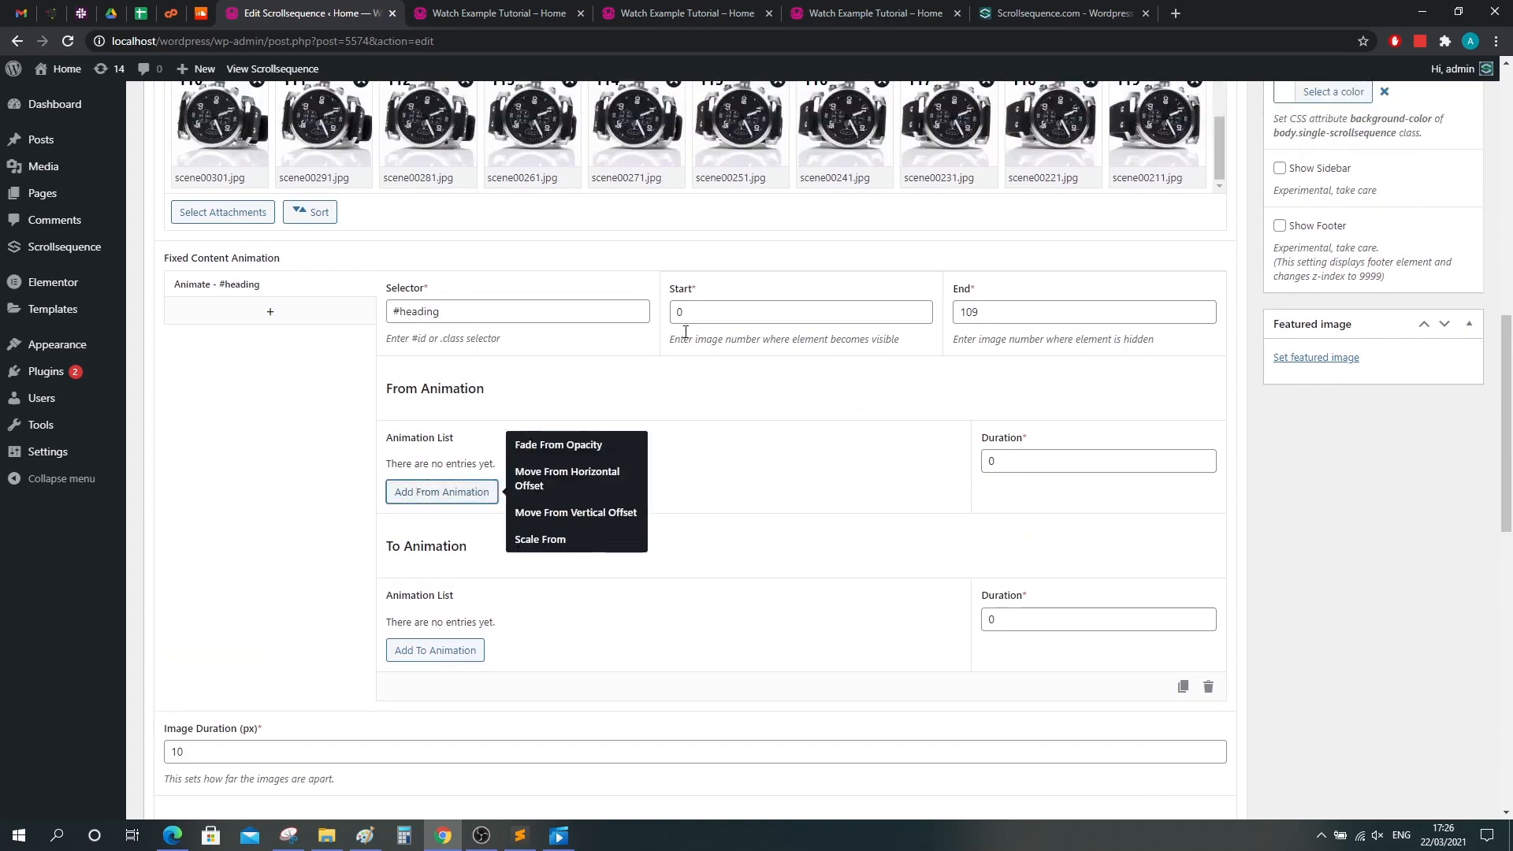
{"action": "left_click_drag", "start_coordinate": [694, 312], "coordinate": [664, 315]}
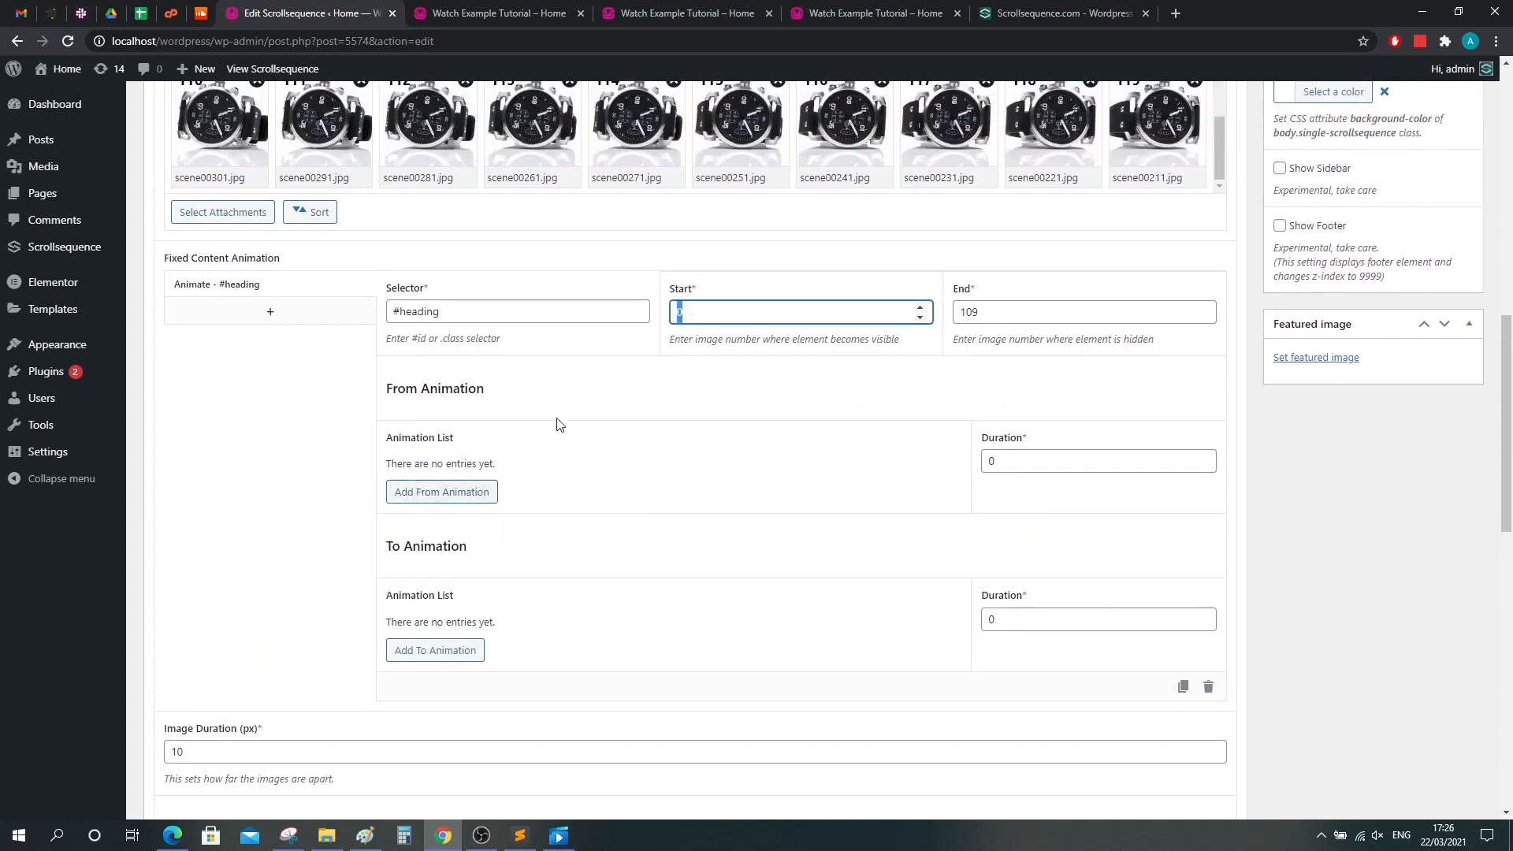
{"action": "left_click_drag", "start_coordinate": [387, 546], "coordinate": [490, 554]}
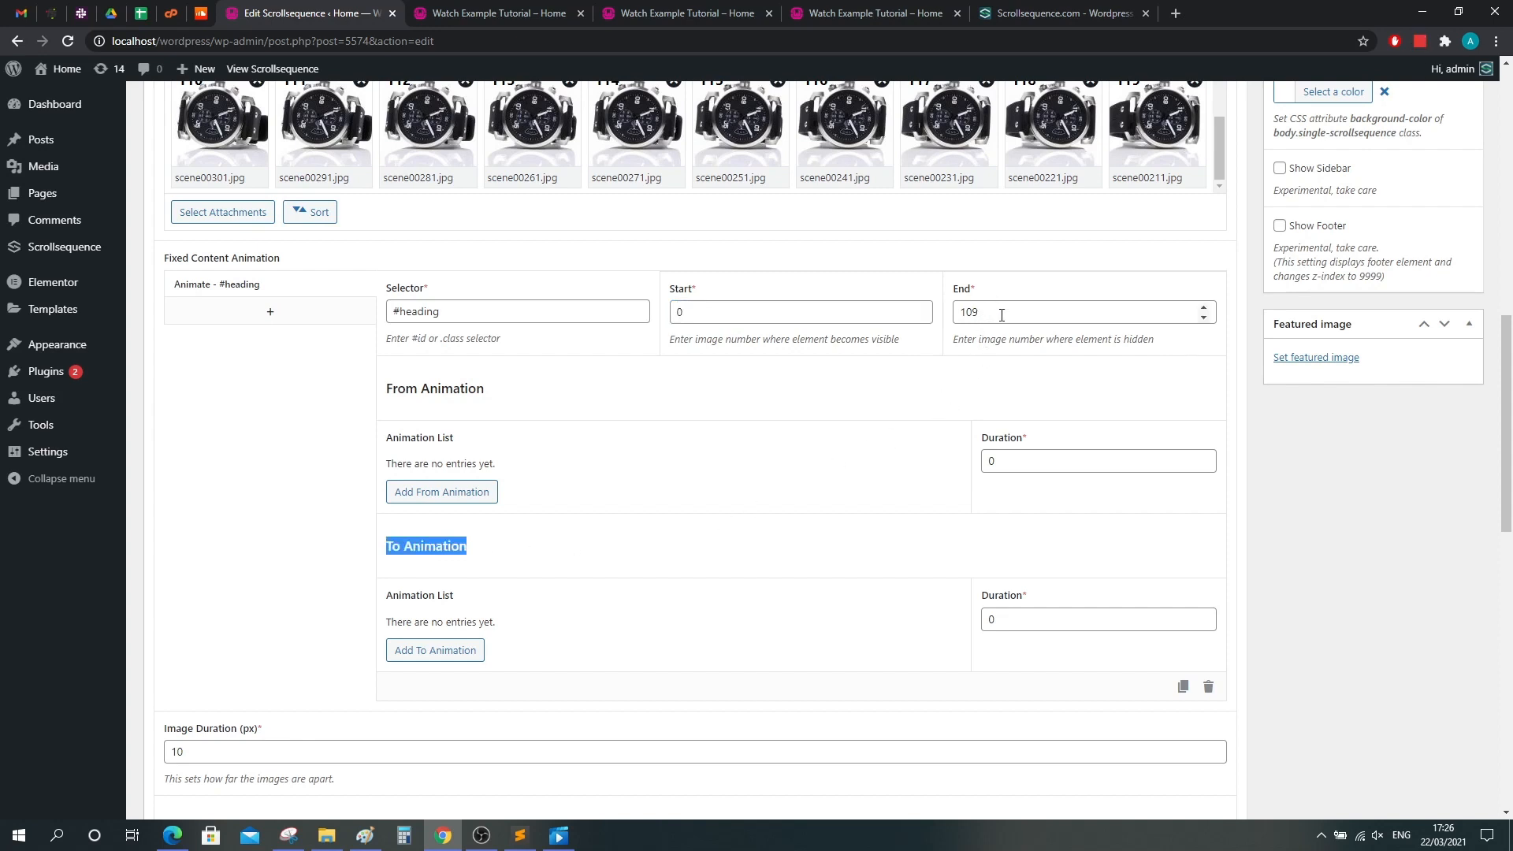
{"action": "left_click", "coordinate": [324, 549]}
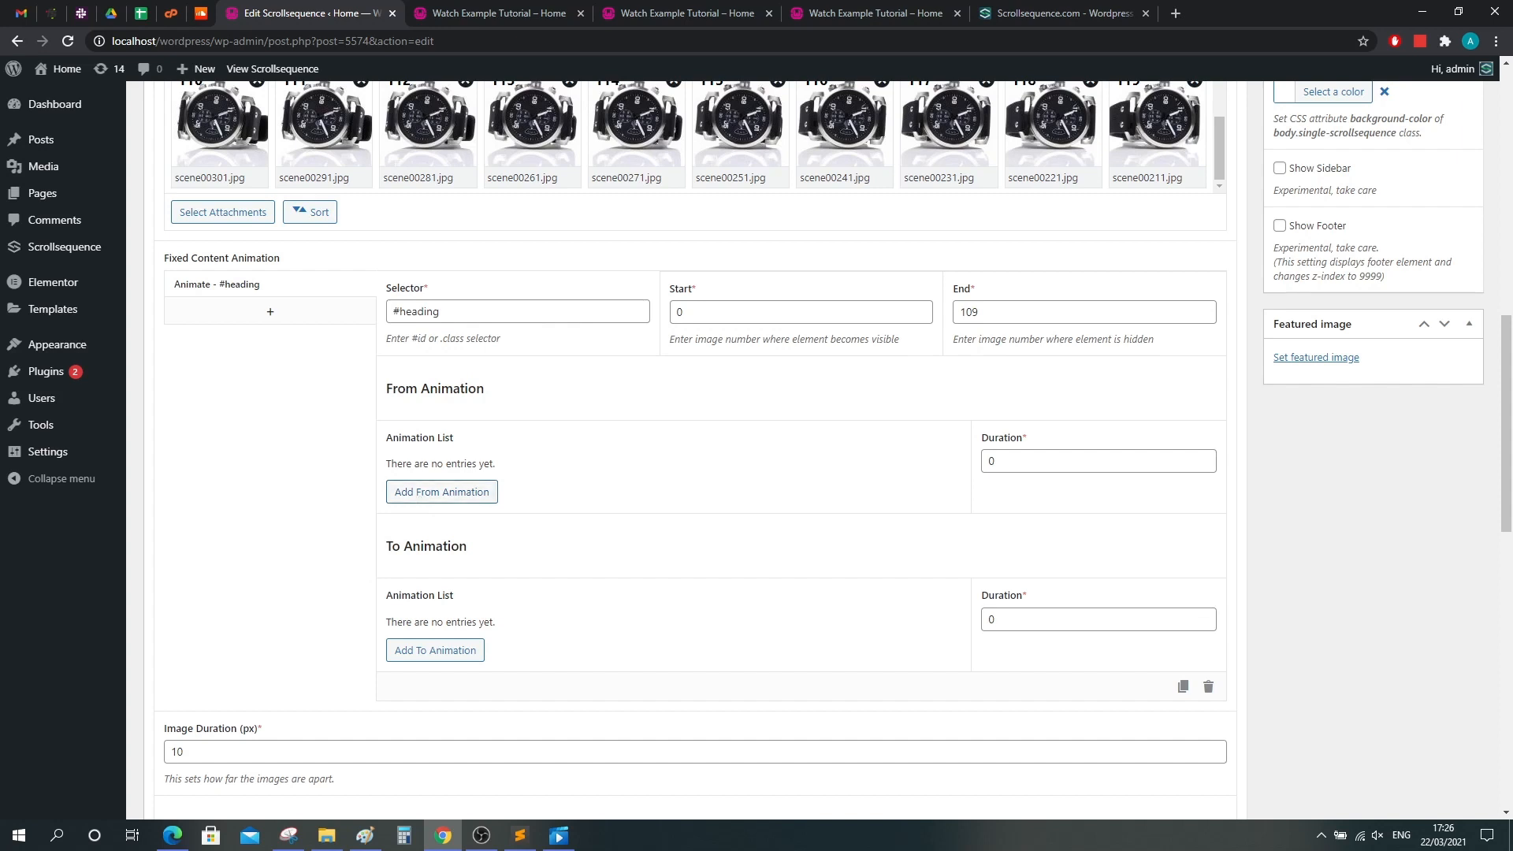
Add a Move From Horizontal Offset animation with value 41 to #heading and set the From Animation duration to 30.
{"action": "left_click", "coordinate": [428, 498]}
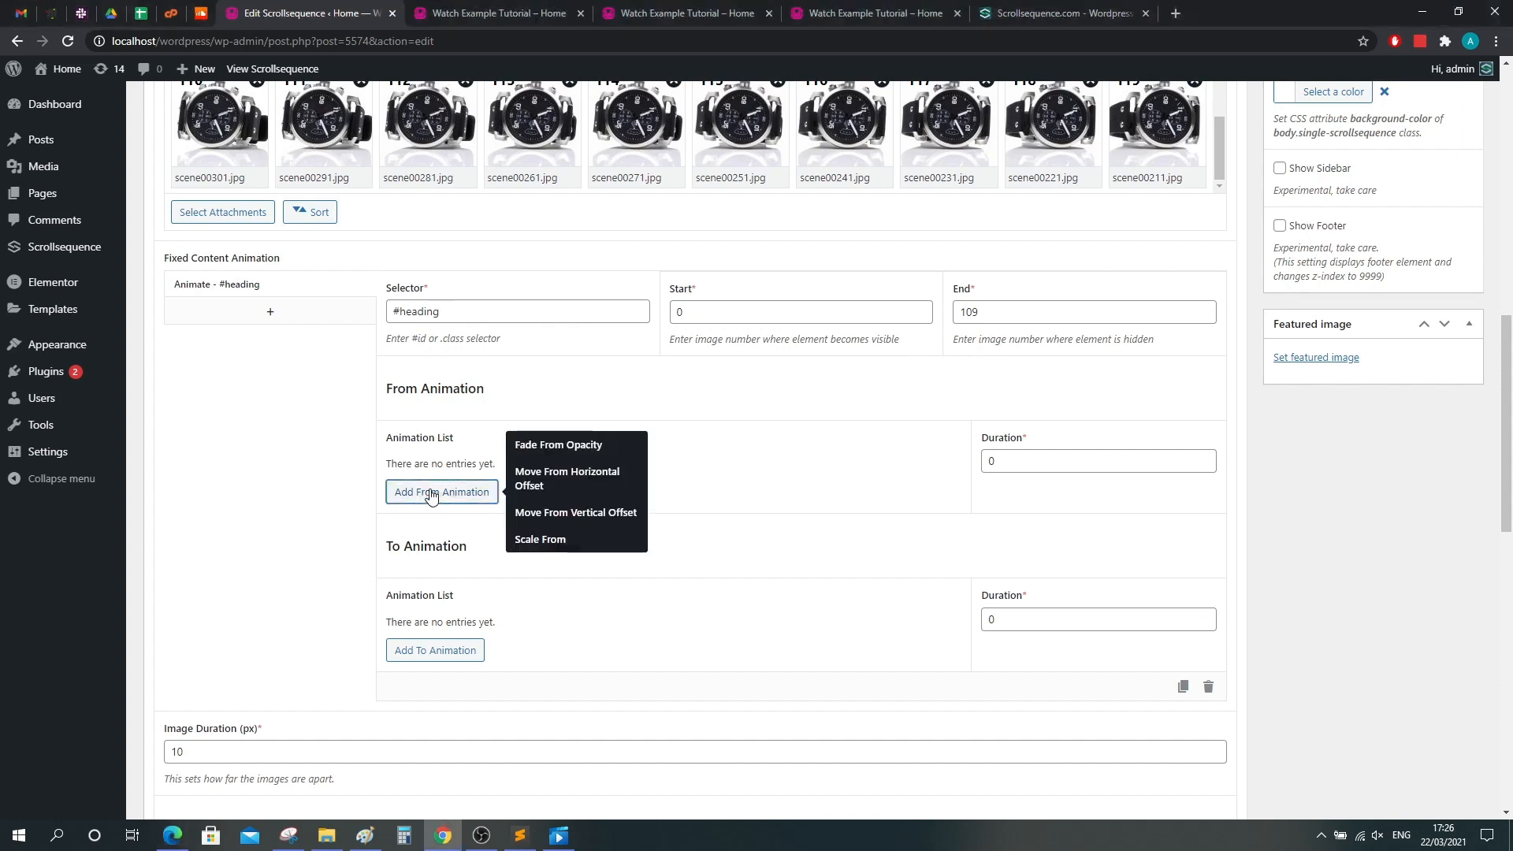
{"action": "left_click", "coordinate": [550, 478]}
{"action": "left_click_drag", "start_coordinate": [672, 517], "coordinate": [686, 525]}
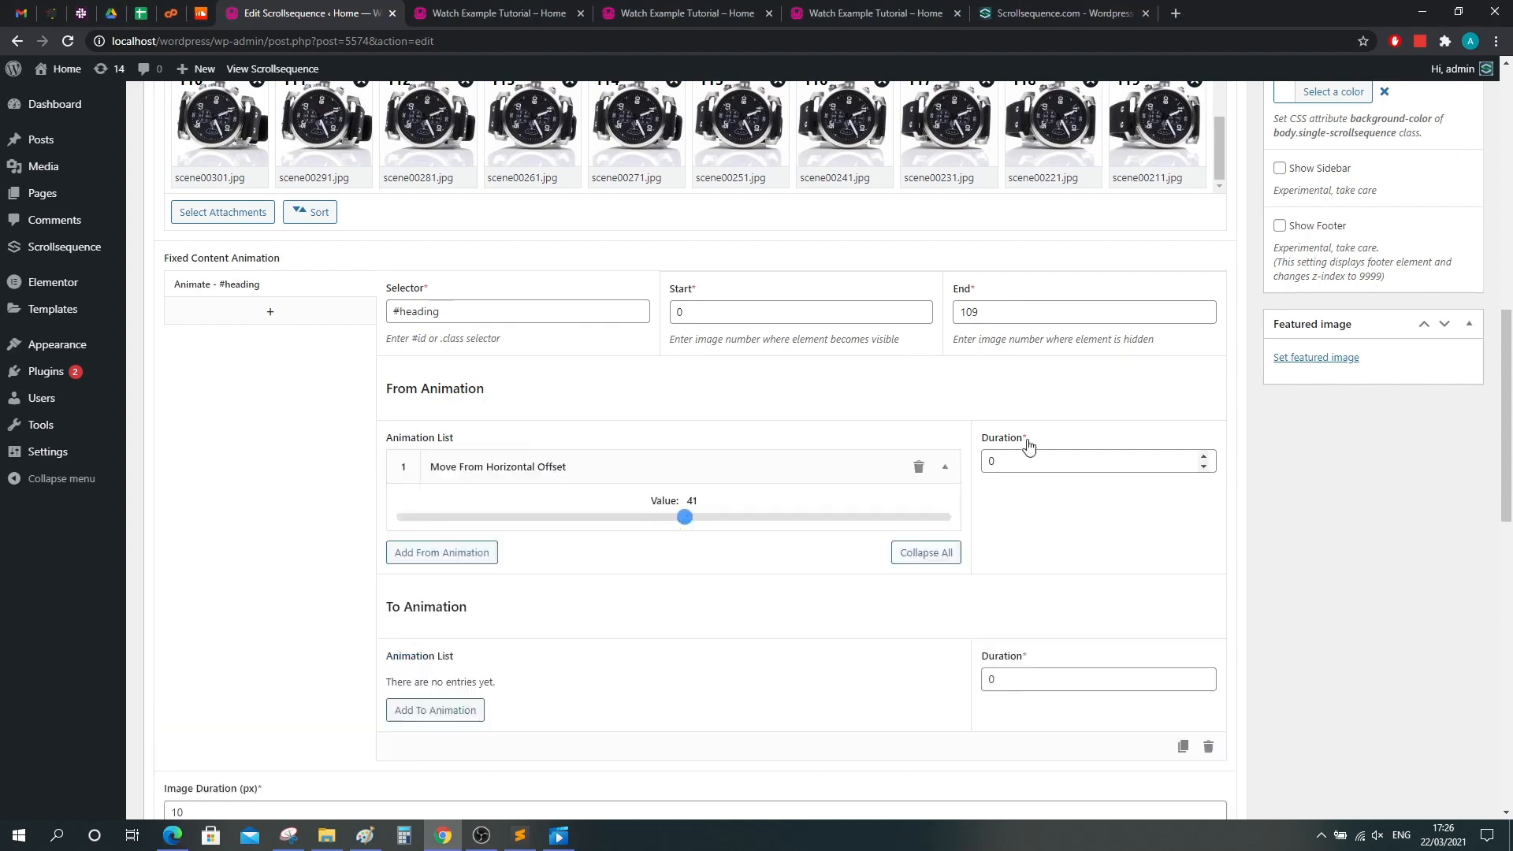
{"action": "left_click_drag", "start_coordinate": [1010, 464], "coordinate": [978, 472]}
{"action": "type", "text": "30"}
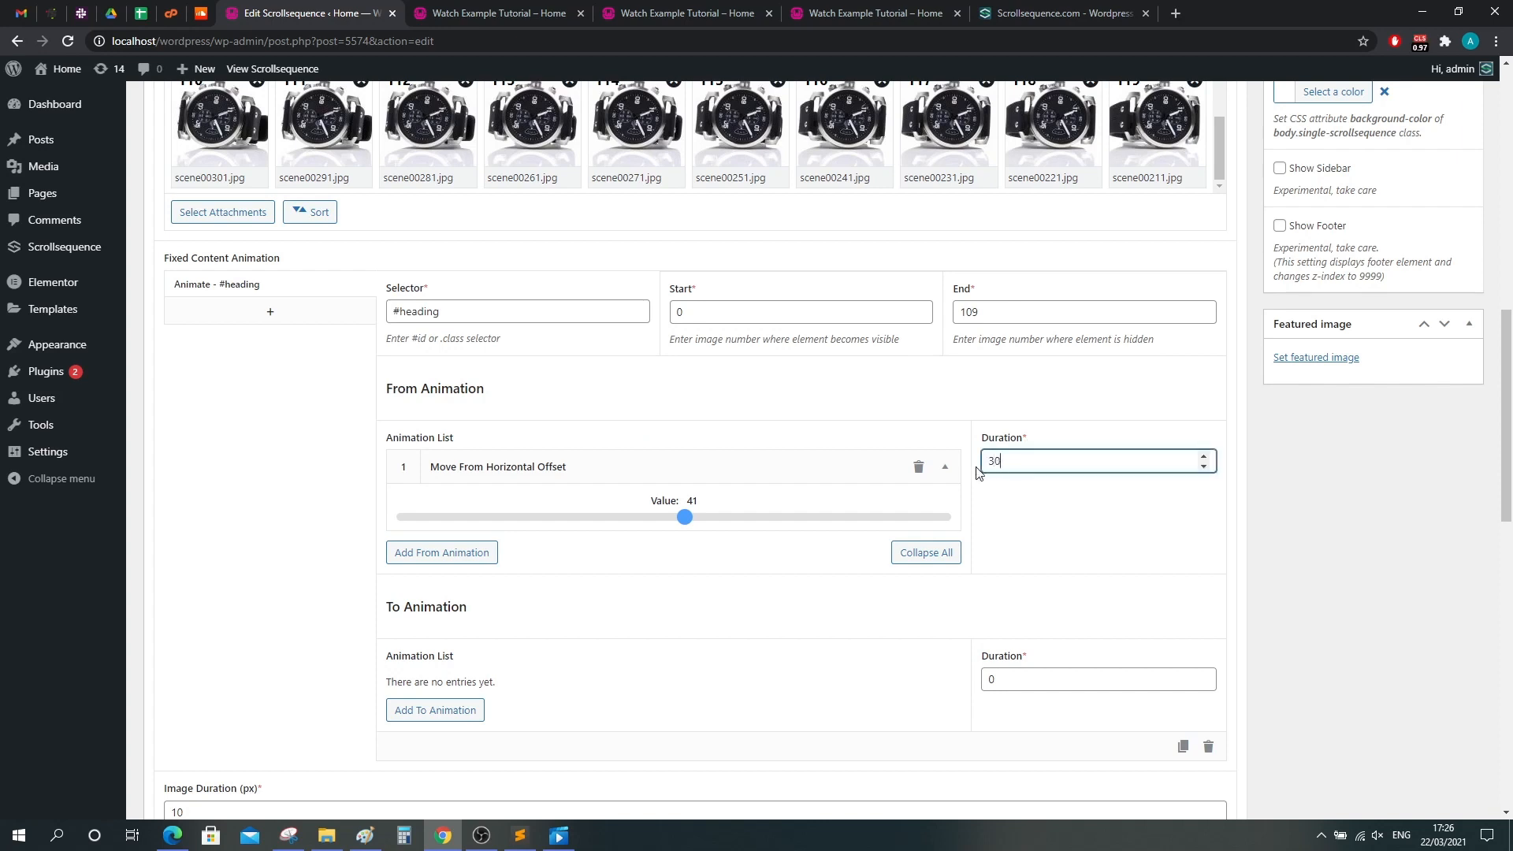
{"action": "left_click", "coordinate": [280, 606]}
Add a Move To Horizontal Offset animation with value -10 to the To Animation of #heading.
{"action": "scroll", "coordinate": [276, 607], "scroll_direction": "down", "scroll_amount": 1}
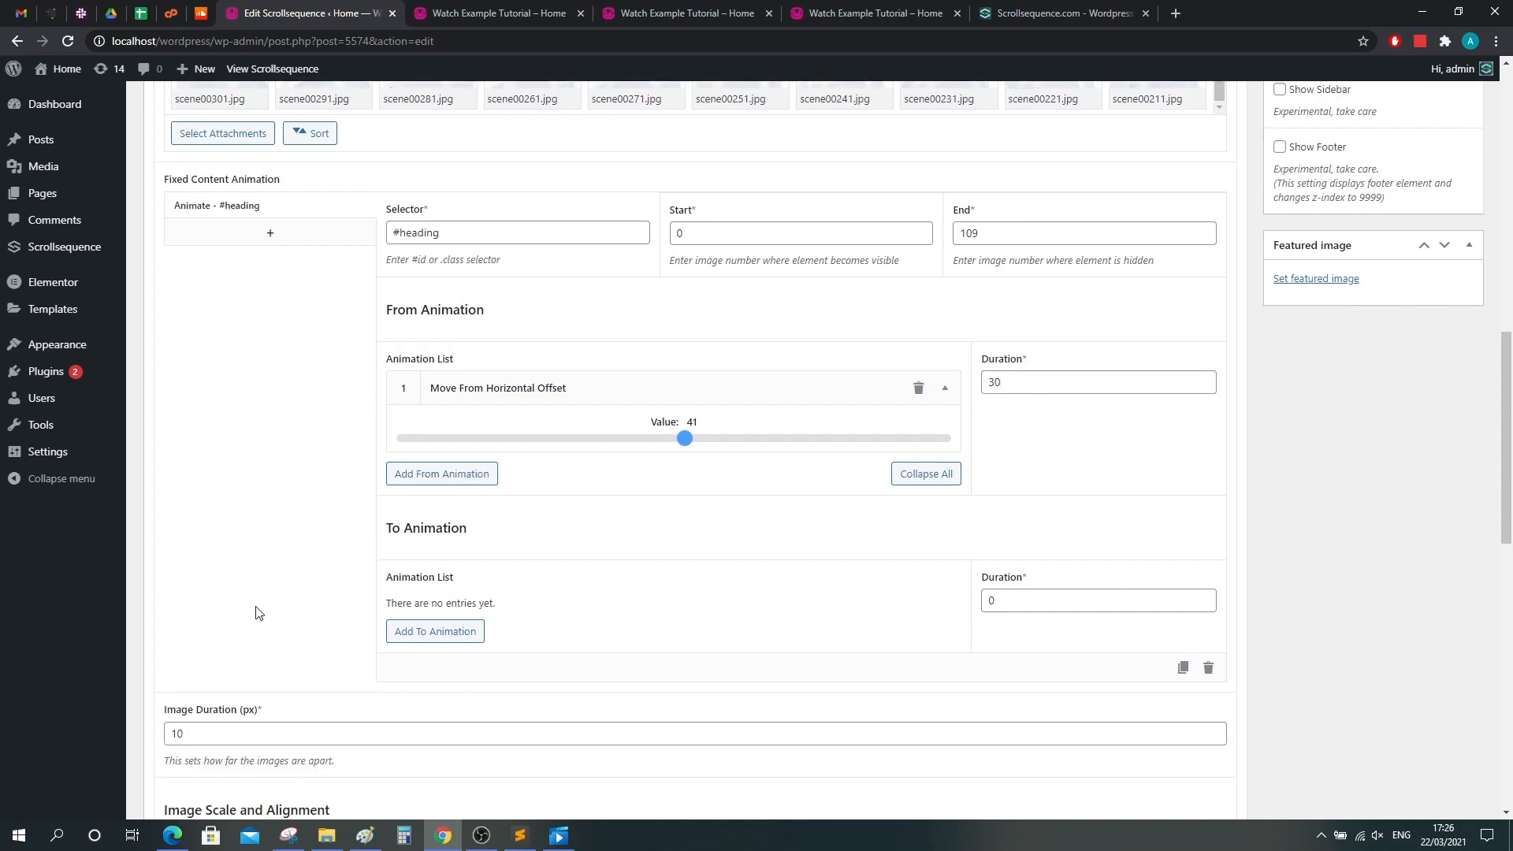
{"action": "left_click", "coordinate": [419, 631]}
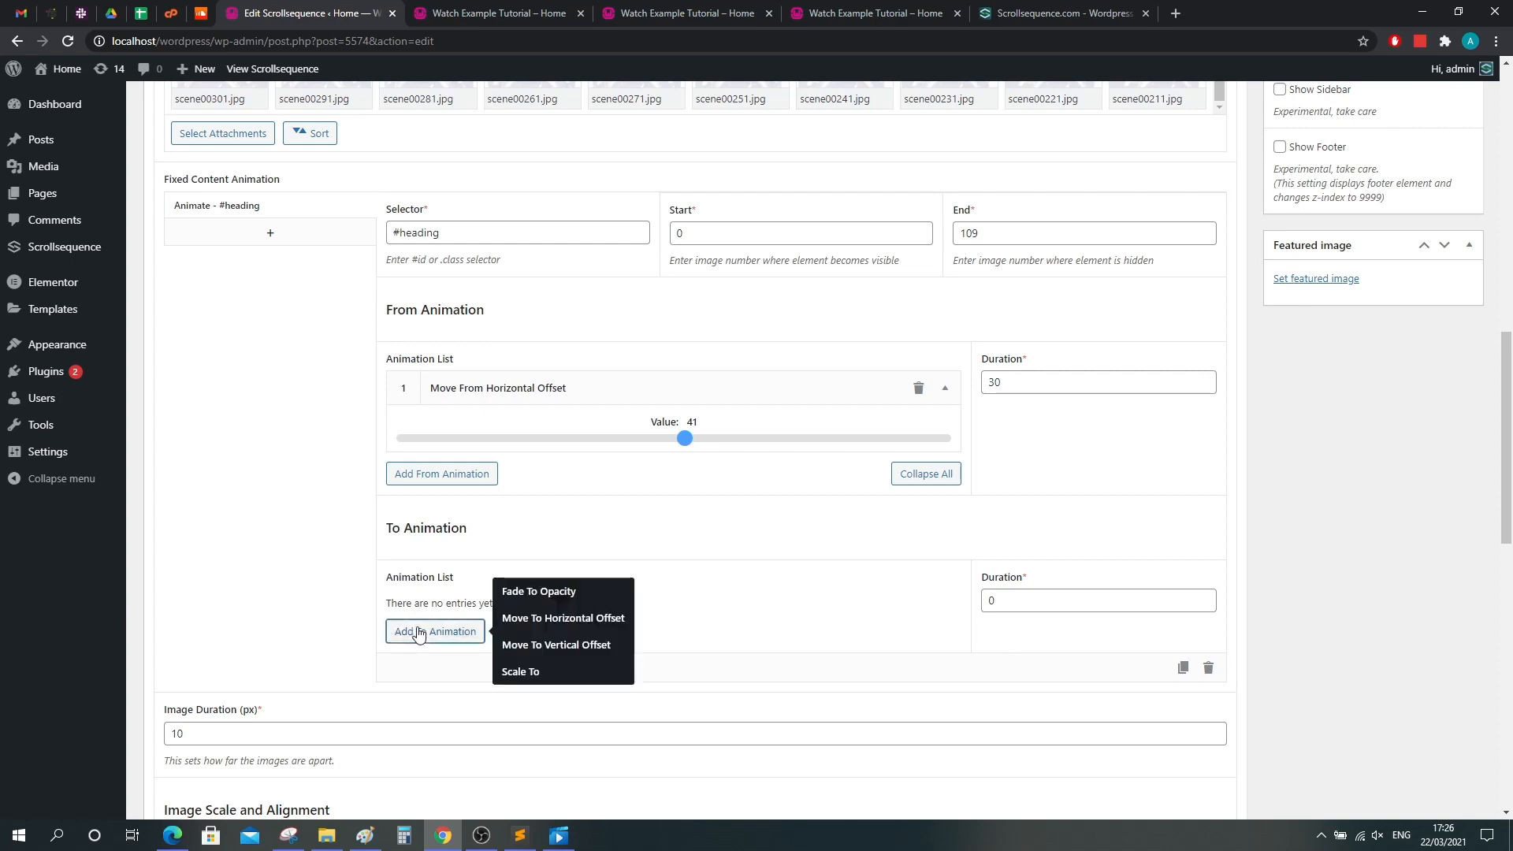
{"action": "left_click", "coordinate": [552, 619]}
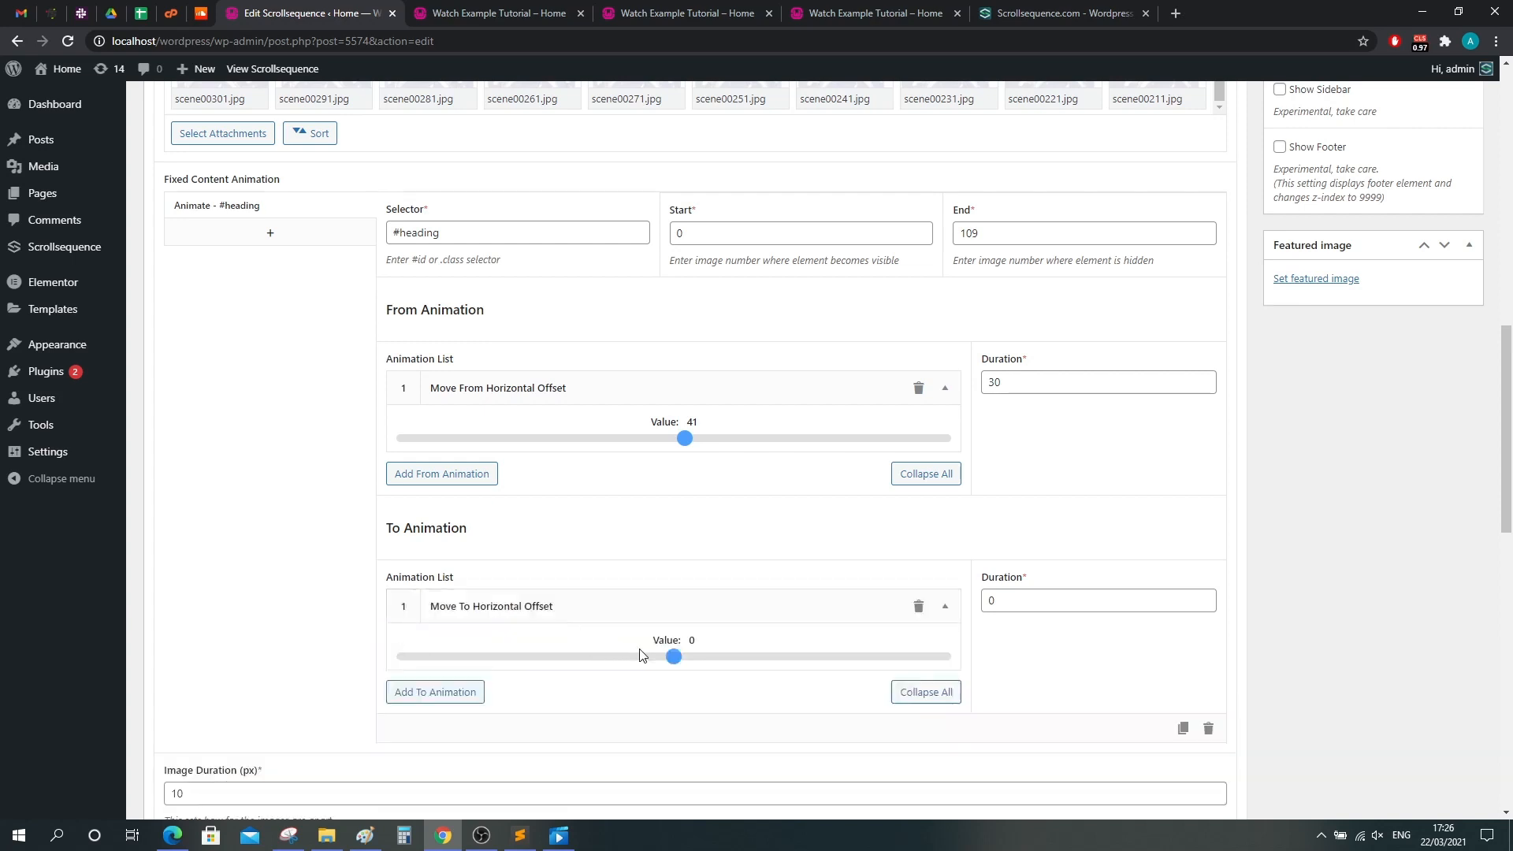
{"action": "left_click_drag", "start_coordinate": [677, 665], "coordinate": [671, 665]}
Add a Fade To Opacity animation with value 0 to #heading and set the To Animation duration to 35.
{"action": "scroll", "coordinate": [315, 610], "scroll_direction": "down", "scroll_amount": 2}
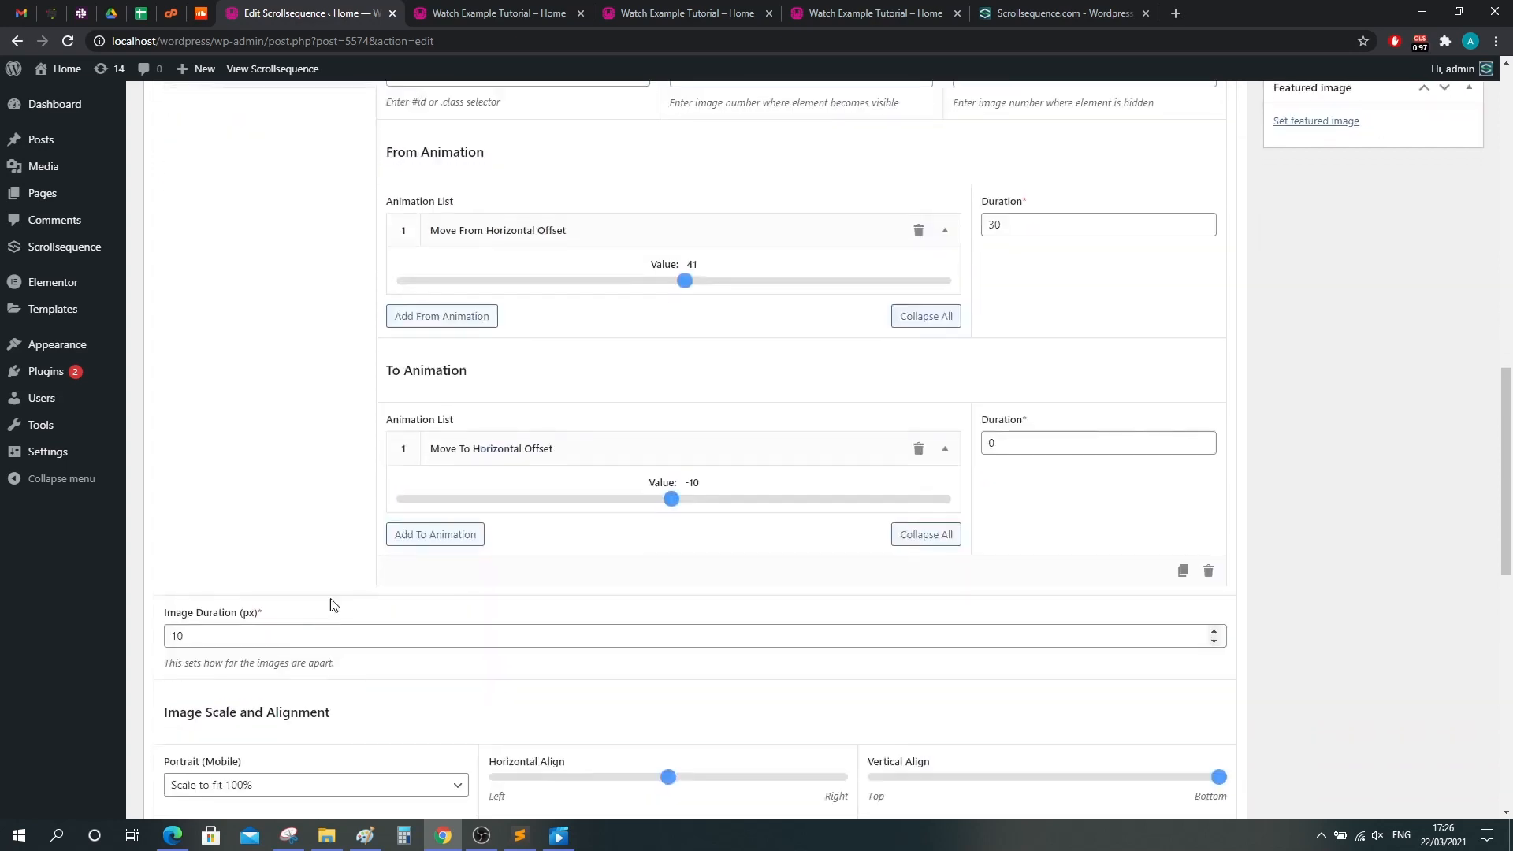
{"action": "left_click", "coordinate": [442, 535]}
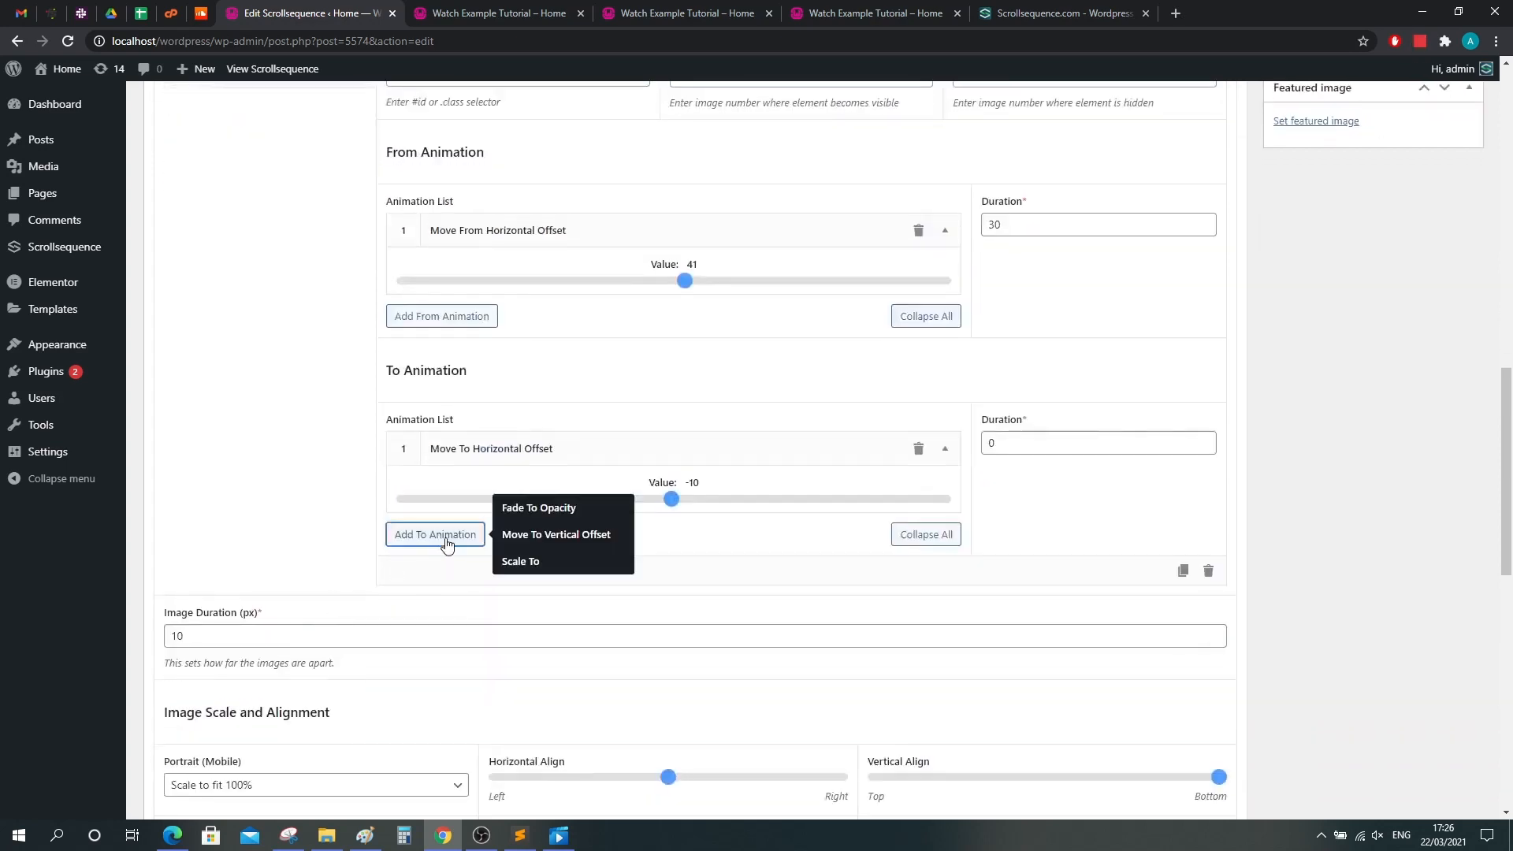
{"action": "left_click", "coordinate": [533, 510]}
{"action": "mouse_move", "coordinate": [402, 591]}
{"action": "left_mouse_down"}
{"action": "mouse_move", "coordinate": [425, 596]}
{"action": "mouse_move", "coordinate": [389, 600]}
{"action": "left_mouse_up"}
{"action": "left_click_drag", "start_coordinate": [1014, 451], "coordinate": [975, 448]}
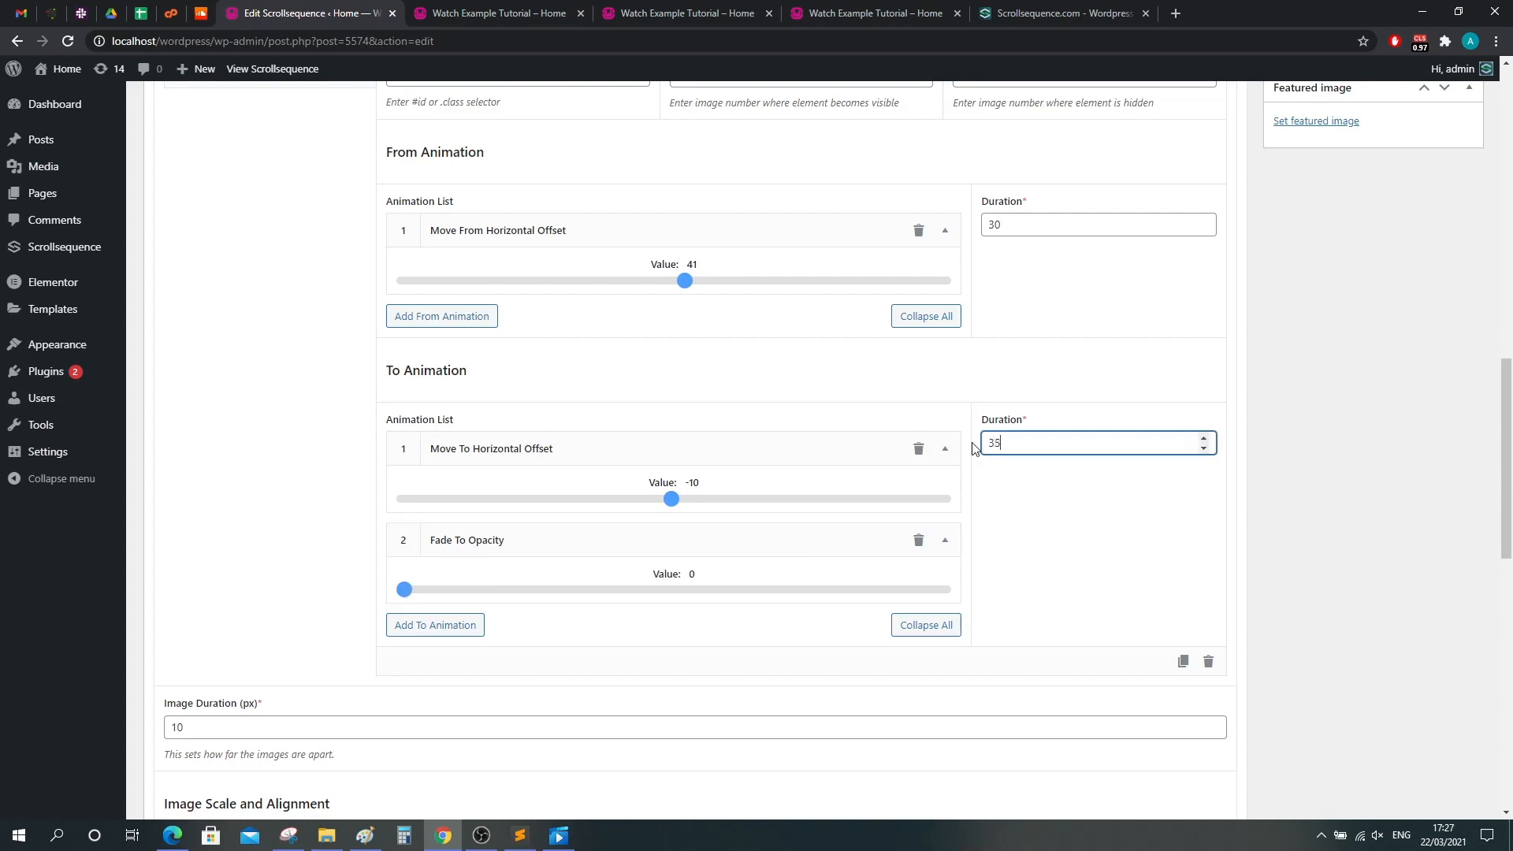
{"action": "left_click", "coordinate": [308, 472]}
Review the start and end image numbers of #heading together with its From and To Animation durations.
{"action": "scroll", "coordinate": [348, 551], "scroll_direction": "up", "scroll_amount": 5}
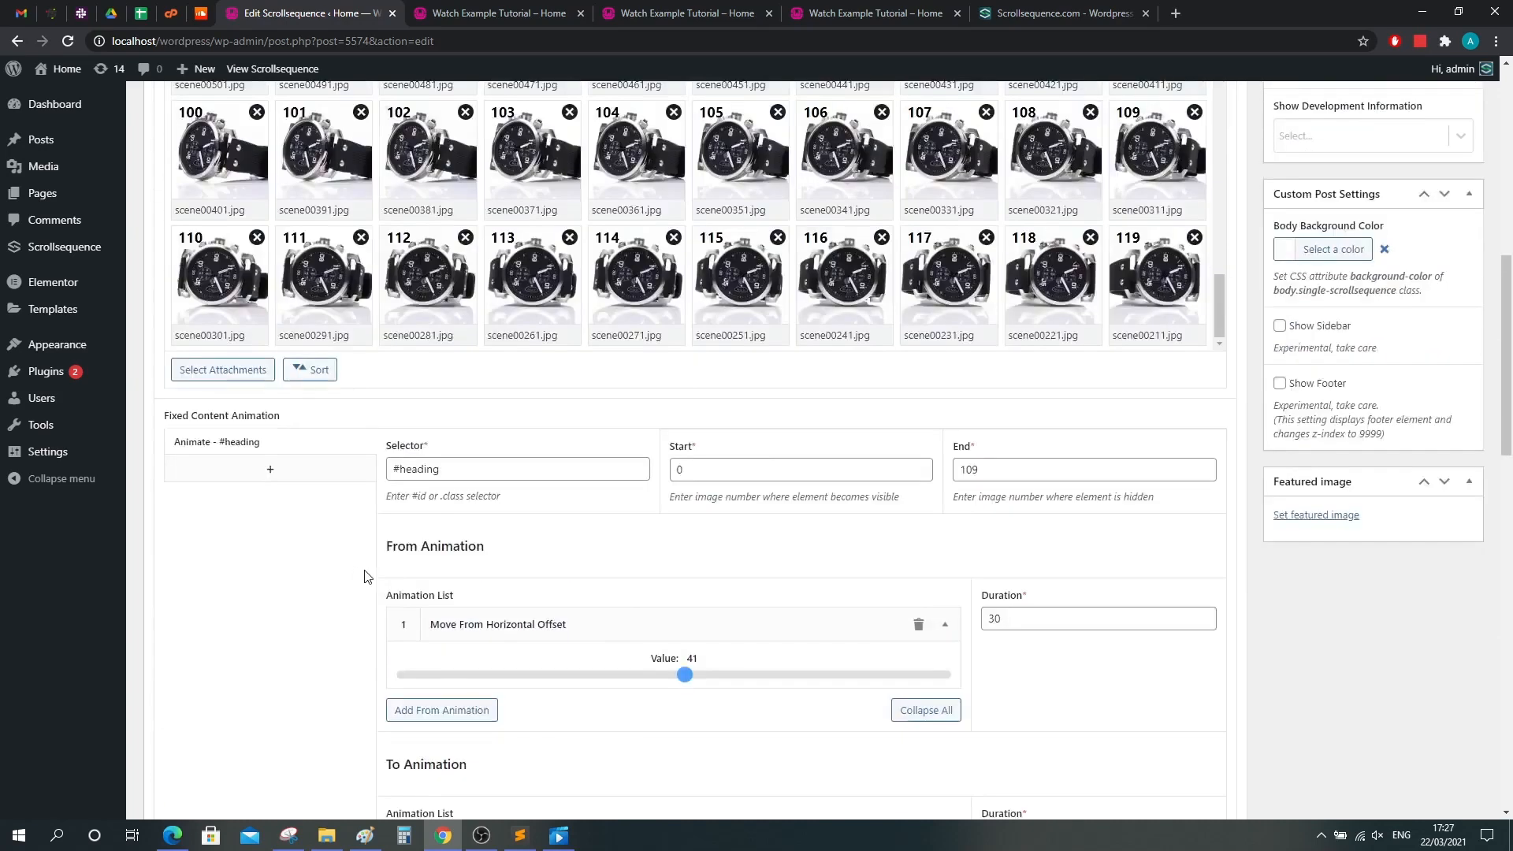
{"action": "left_click_drag", "start_coordinate": [688, 470], "coordinate": [667, 472]}
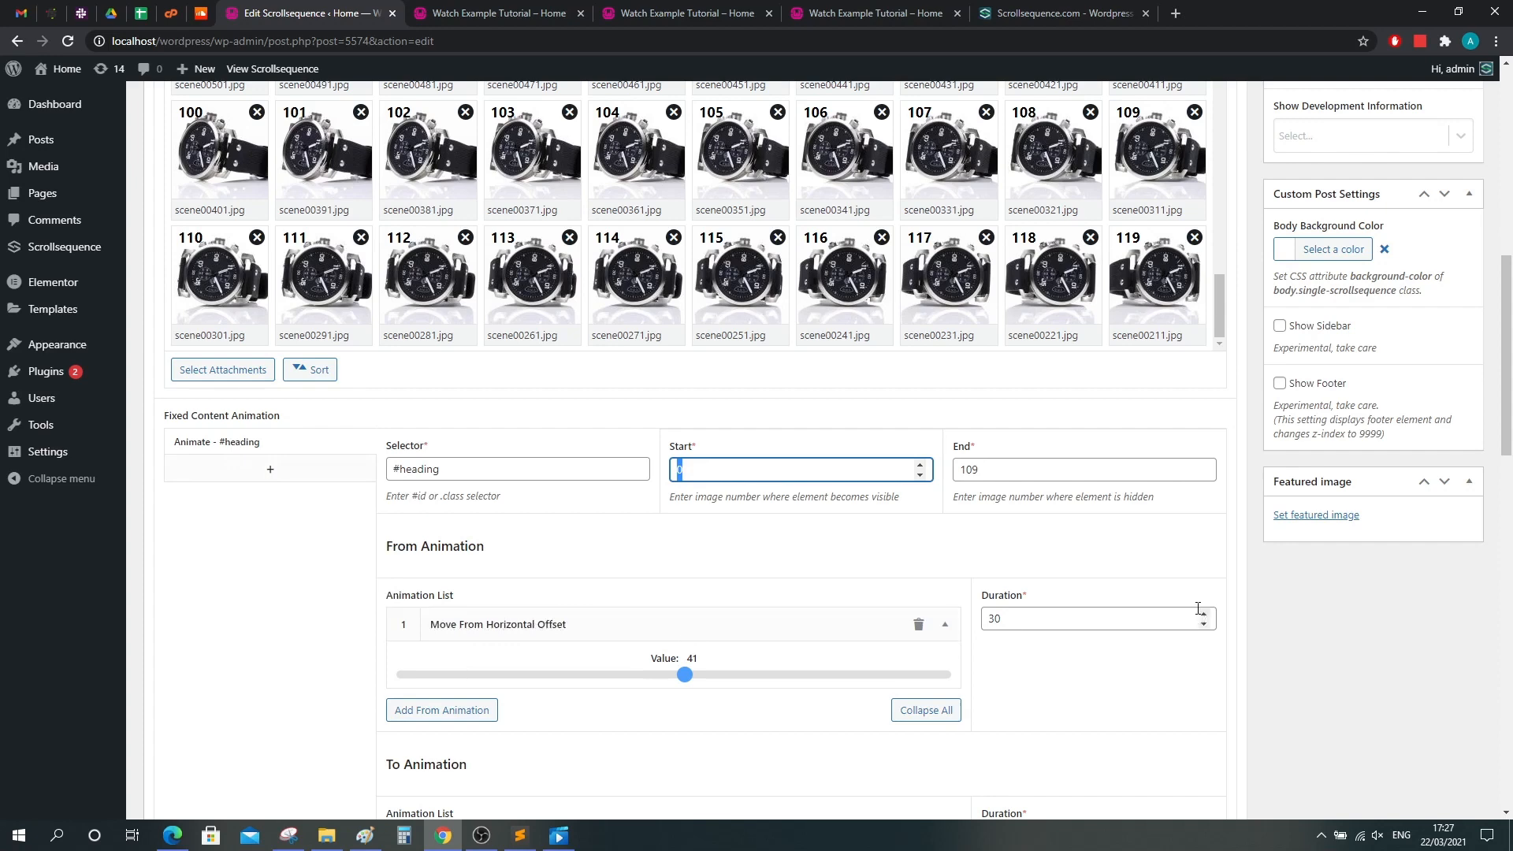
{"action": "left_click", "coordinate": [1031, 621]}
{"action": "scroll", "coordinate": [754, 628], "scroll_direction": "down", "scroll_amount": 3}
{"action": "left_click", "coordinate": [762, 467]}
{"action": "left_click_drag", "start_coordinate": [996, 236], "coordinate": [950, 235]}
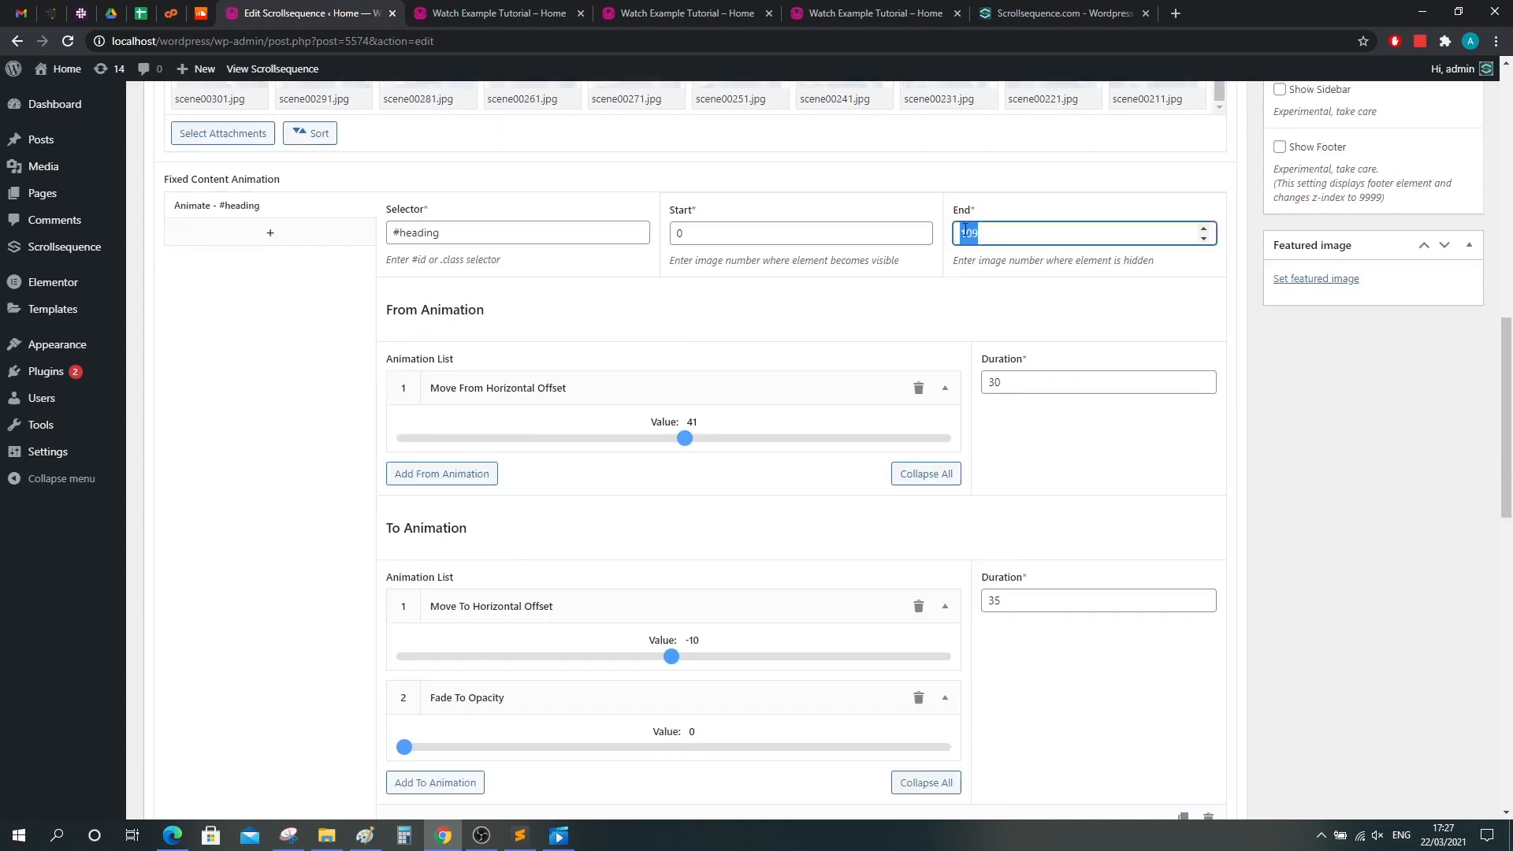
{"action": "scroll", "coordinate": [315, 670], "scroll_direction": "down", "scroll_amount": 1}
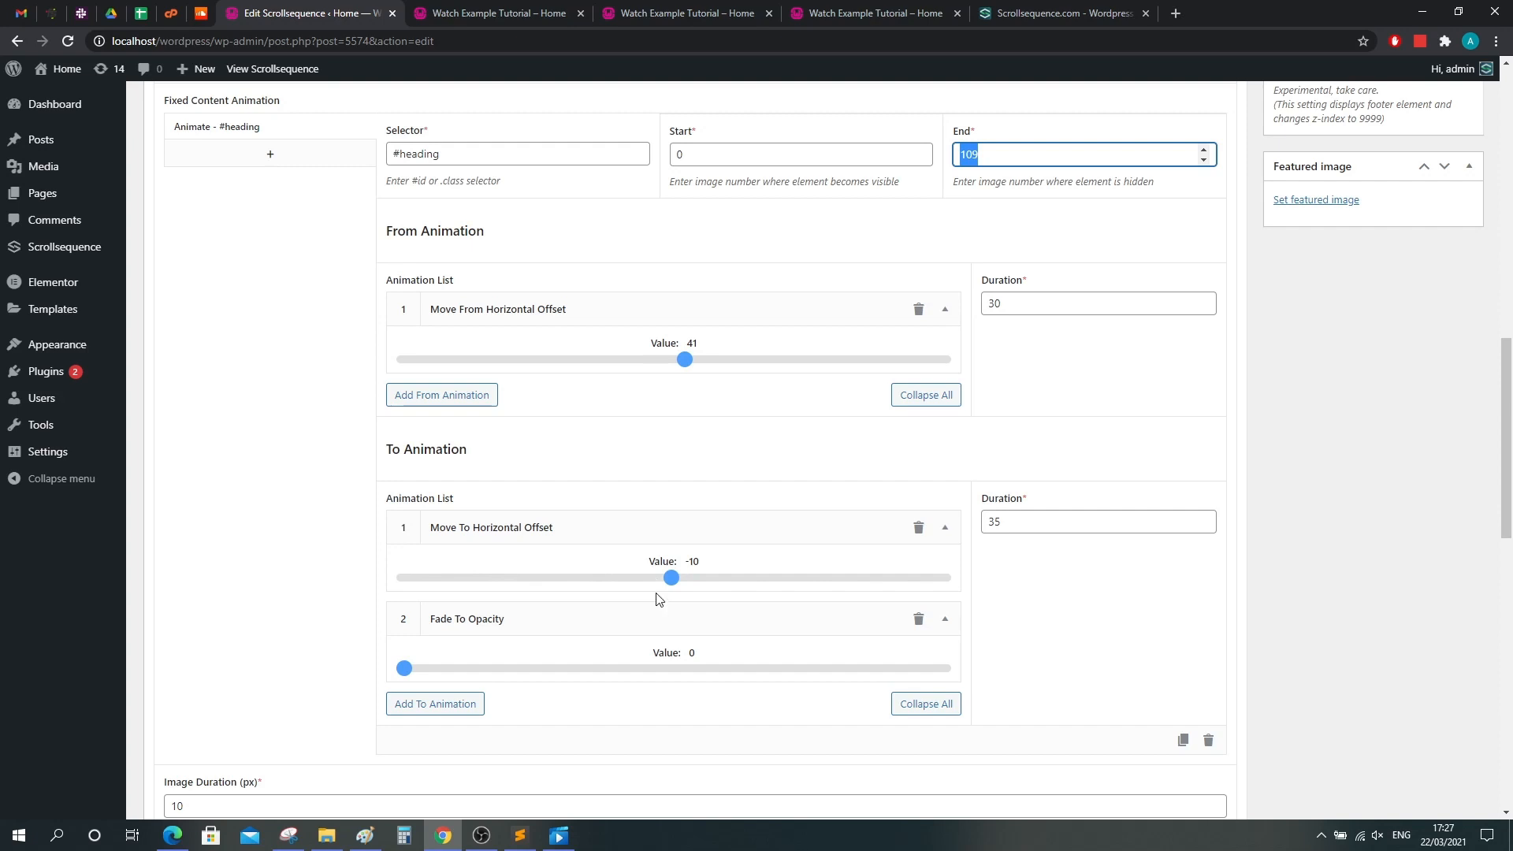
{"action": "left_click_drag", "start_coordinate": [1030, 519], "coordinate": [987, 516]}
{"action": "left_click", "coordinate": [1024, 526]}
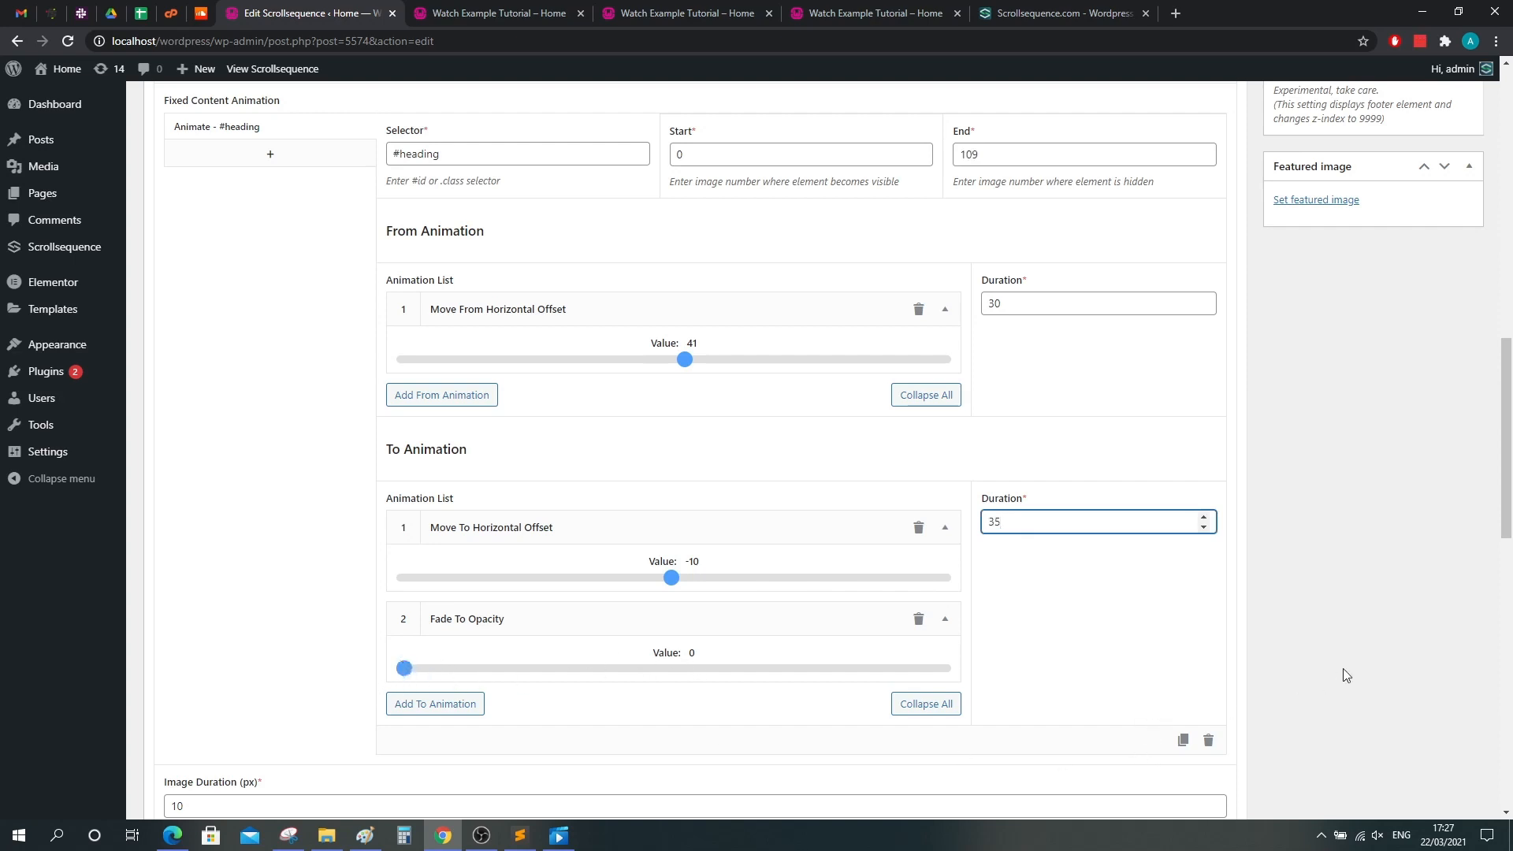
Update the Scrollsequence post to save the #heading animation settings.
{"action": "scroll", "coordinate": [1348, 676], "scroll_direction": "up", "scroll_amount": 13}
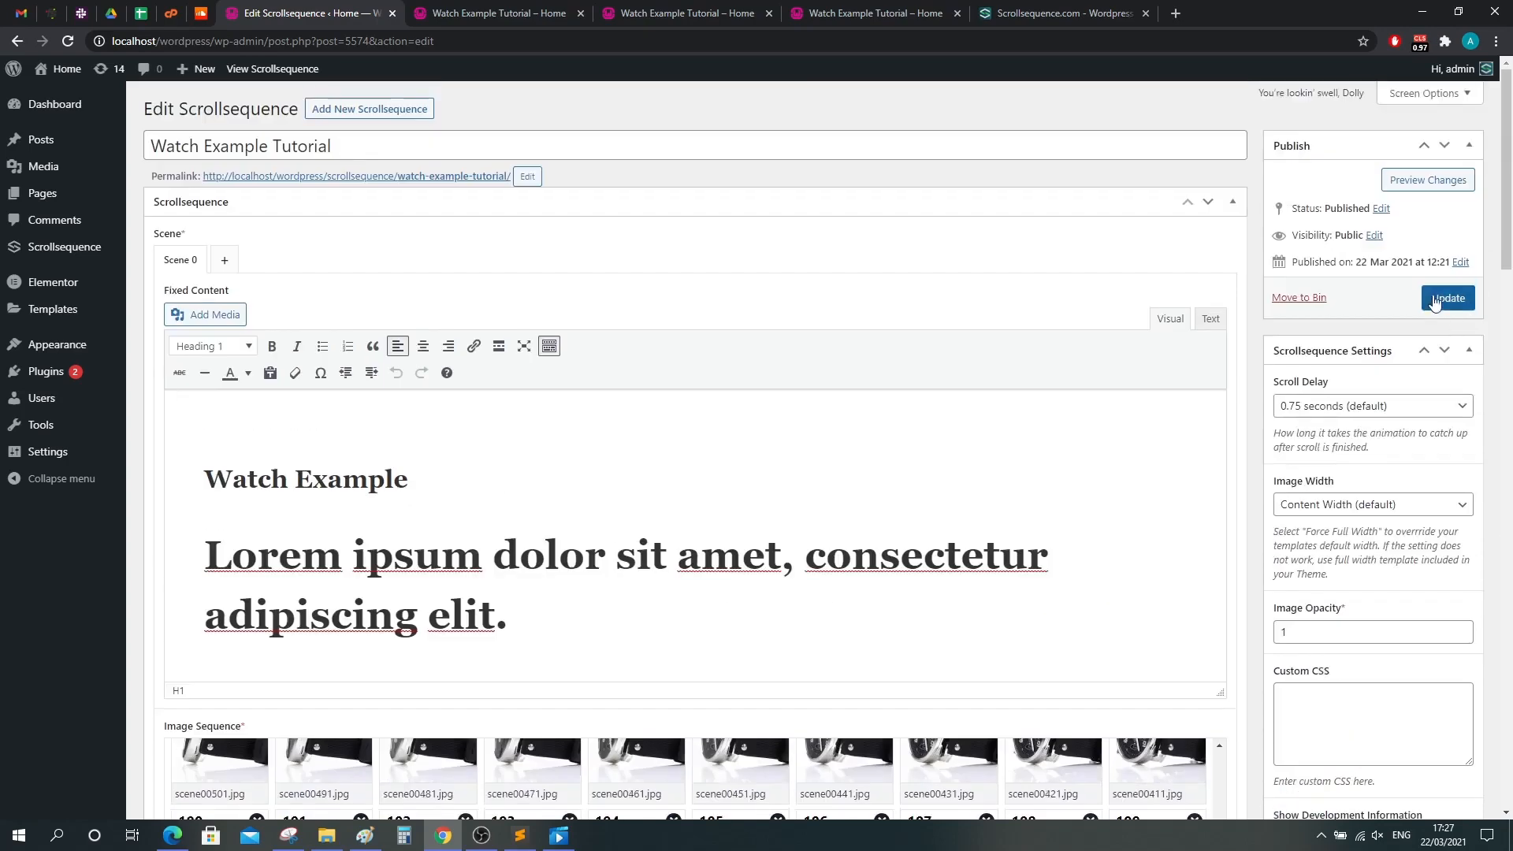
{"action": "left_click", "coordinate": [1435, 303]}
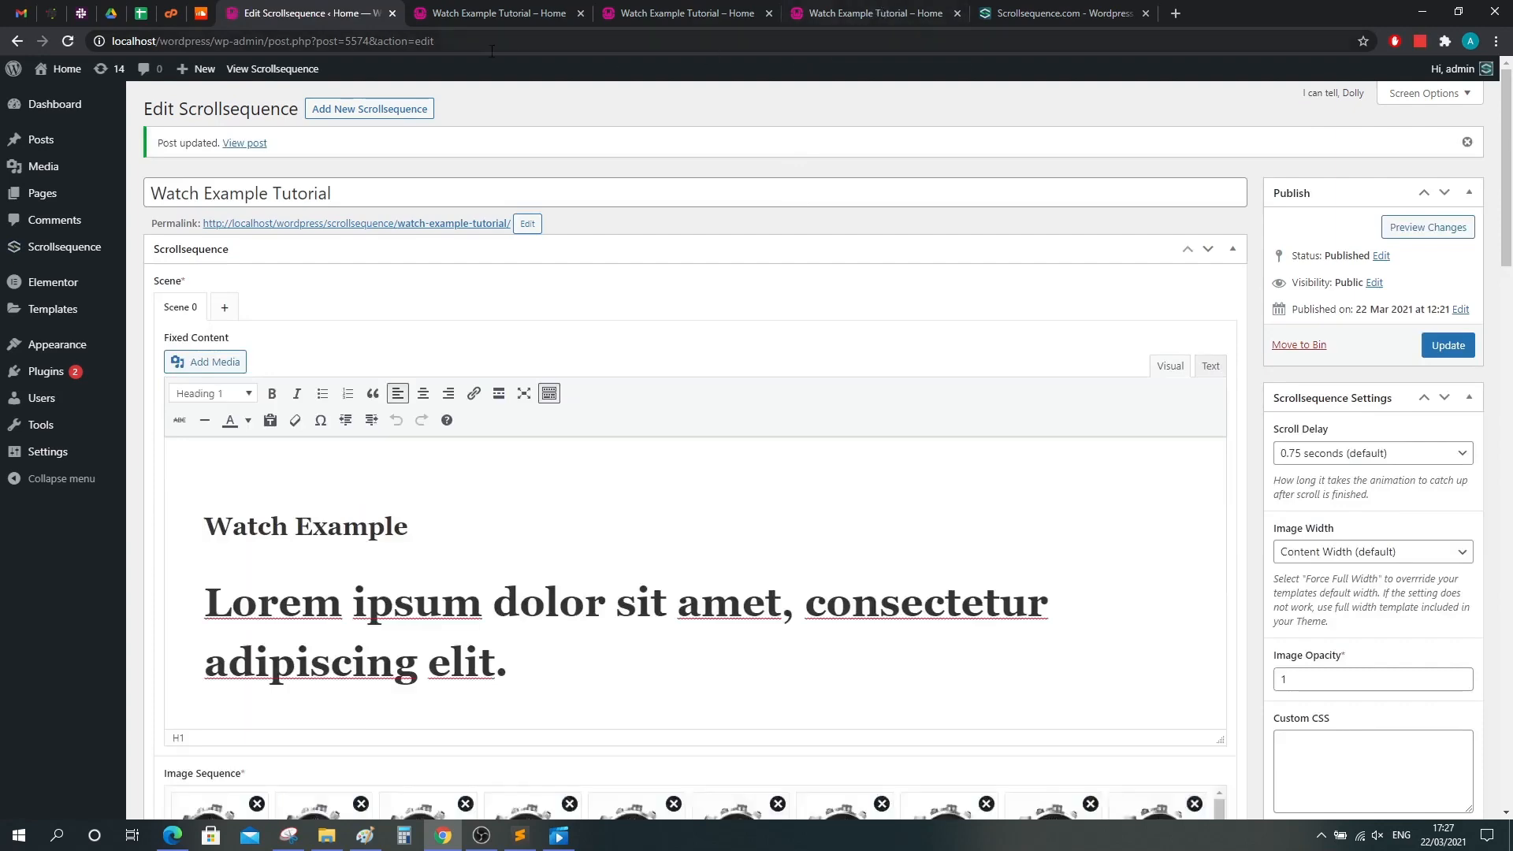
Open the published watch page and scroll through it to examine the #heading animation.
{"action": "middle_click", "coordinate": [268, 68]}
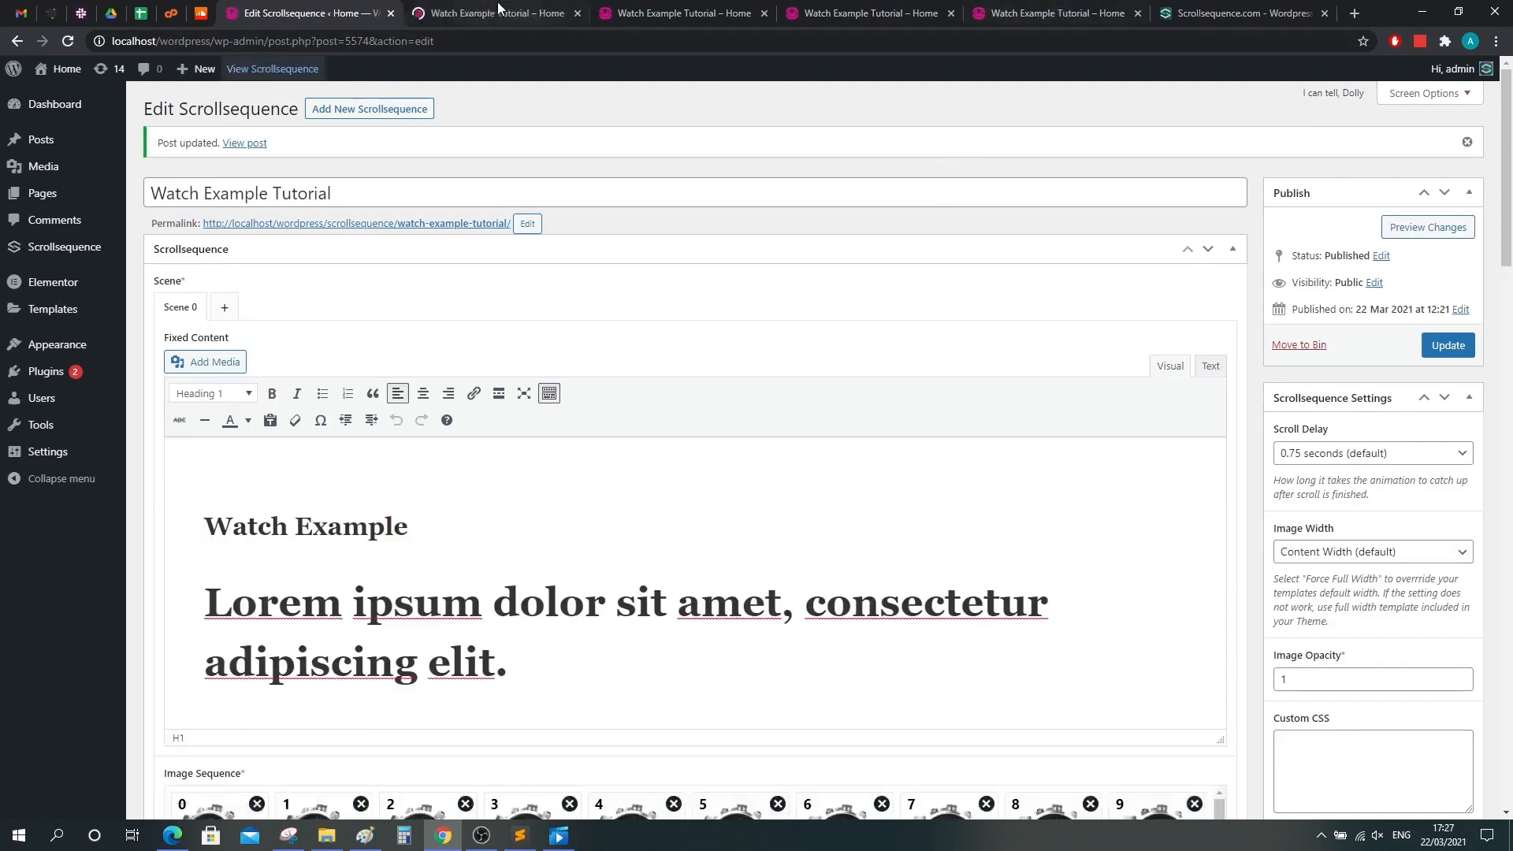
{"action": "left_click", "coordinate": [498, 11]}
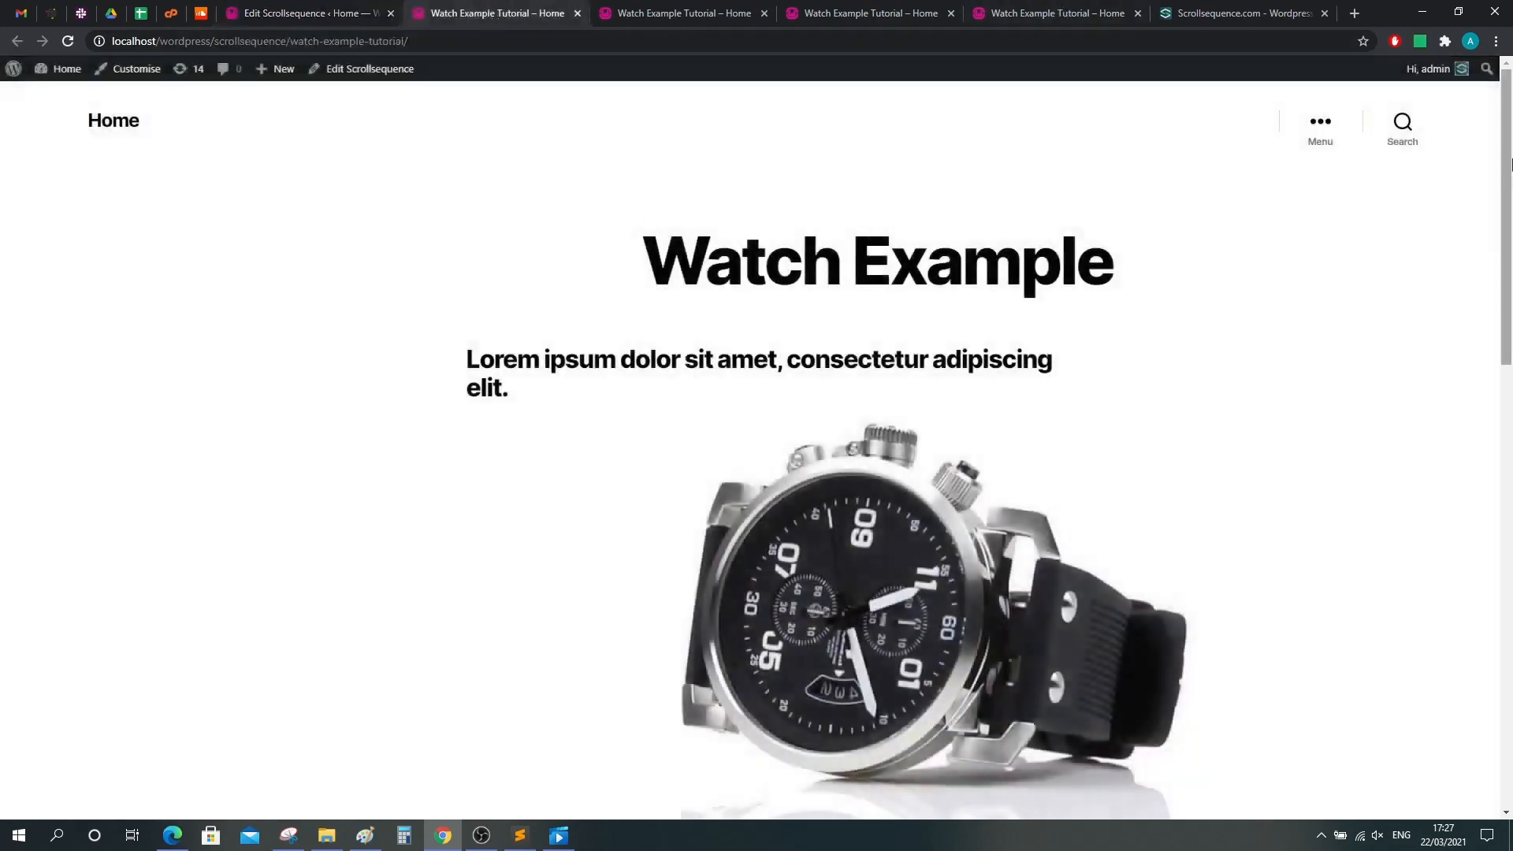
{"action": "left_click_drag", "start_coordinate": [1506, 164], "coordinate": [1432, 162]}
Duplicate the #heading animation in Fixed Content Animation and set the copy's selector to #subheading.
{"action": "left_click", "coordinate": [292, 9]}
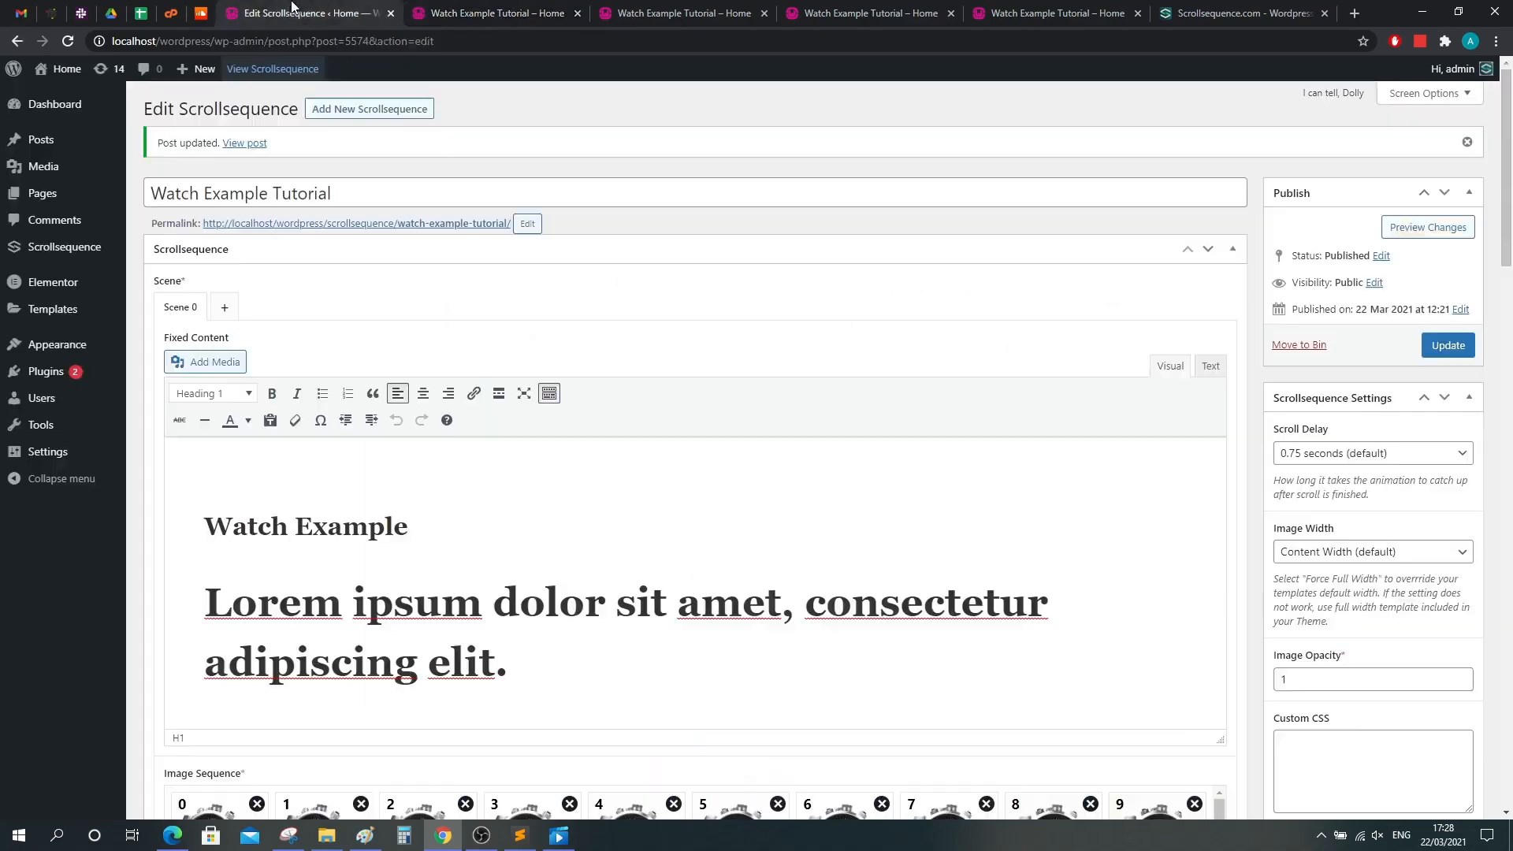
{"action": "scroll", "coordinate": [247, 433], "scroll_direction": "down", "scroll_amount": 9}
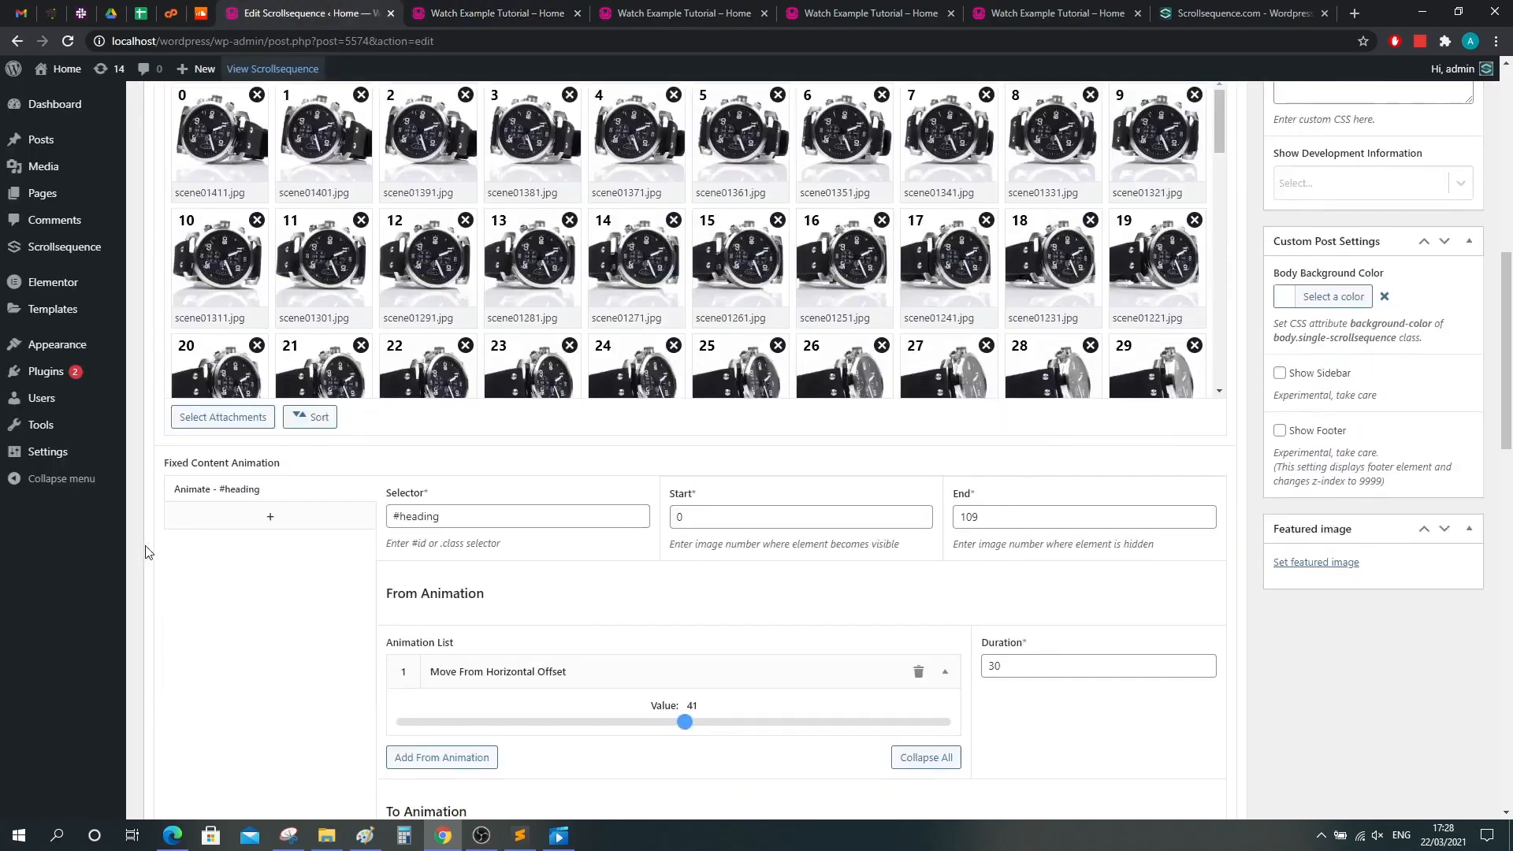
{"action": "scroll", "coordinate": [219, 551], "scroll_direction": "down", "scroll_amount": 5}
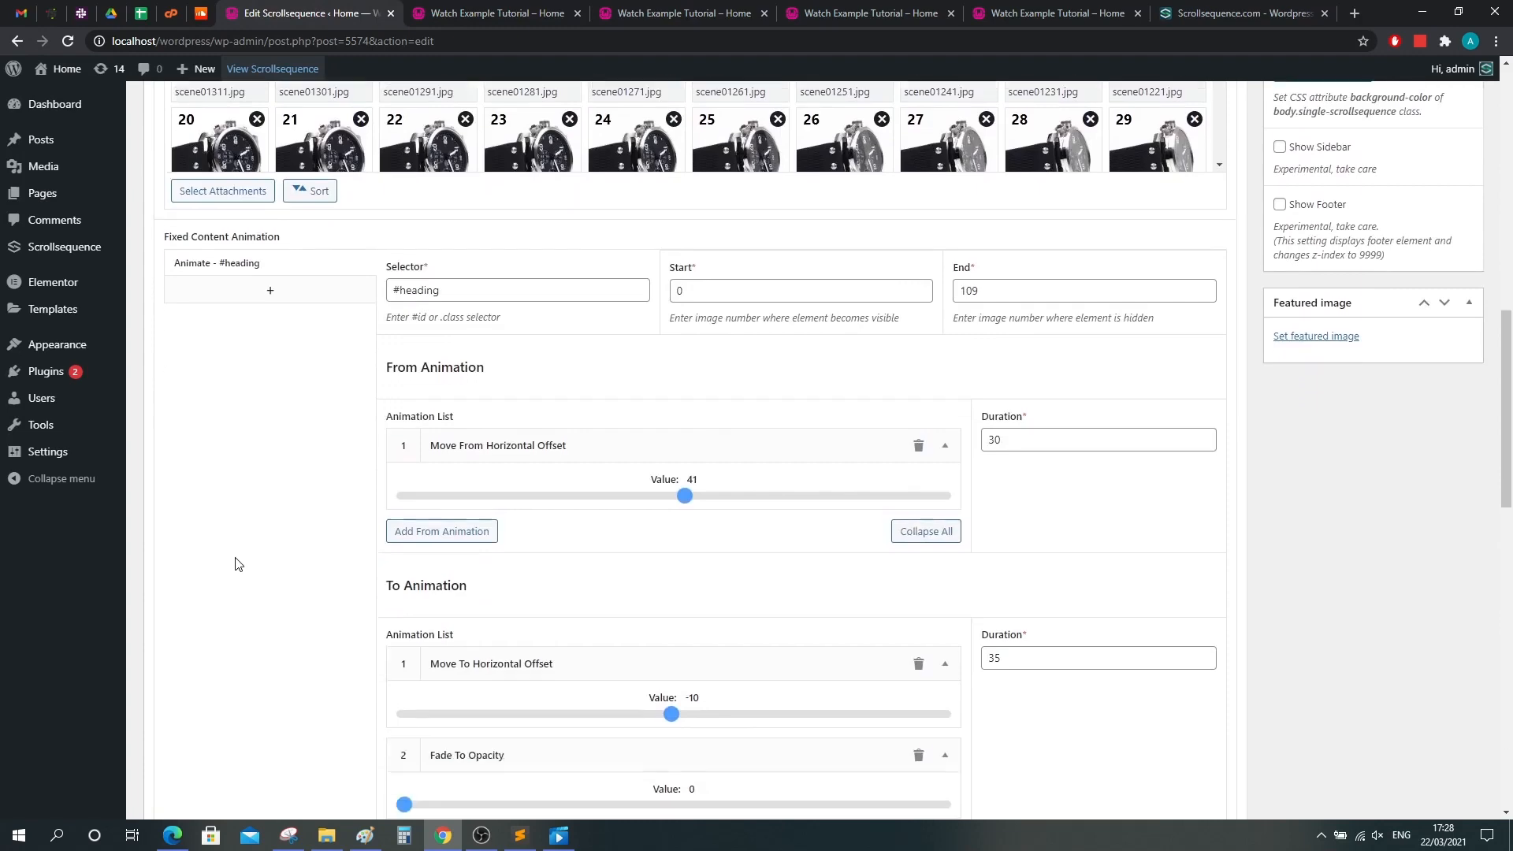
{"action": "left_click", "coordinate": [1183, 710]}
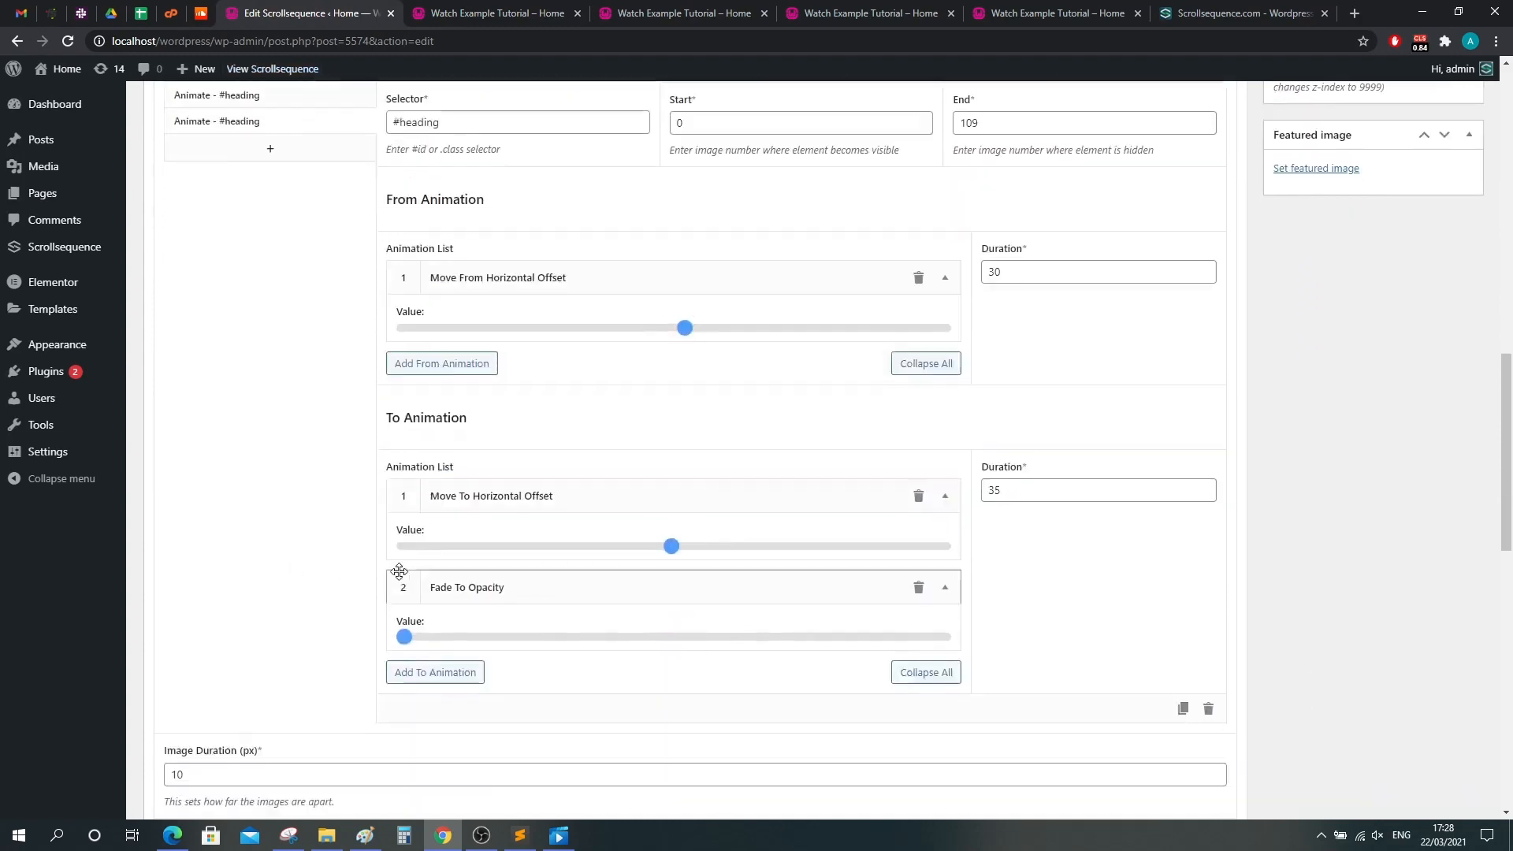
{"action": "scroll", "coordinate": [210, 473], "scroll_direction": "up", "scroll_amount": 3}
{"action": "left_click", "coordinate": [400, 359]}
{"action": "type", "text": "sub"}
{"action": "left_click", "coordinate": [285, 499]}
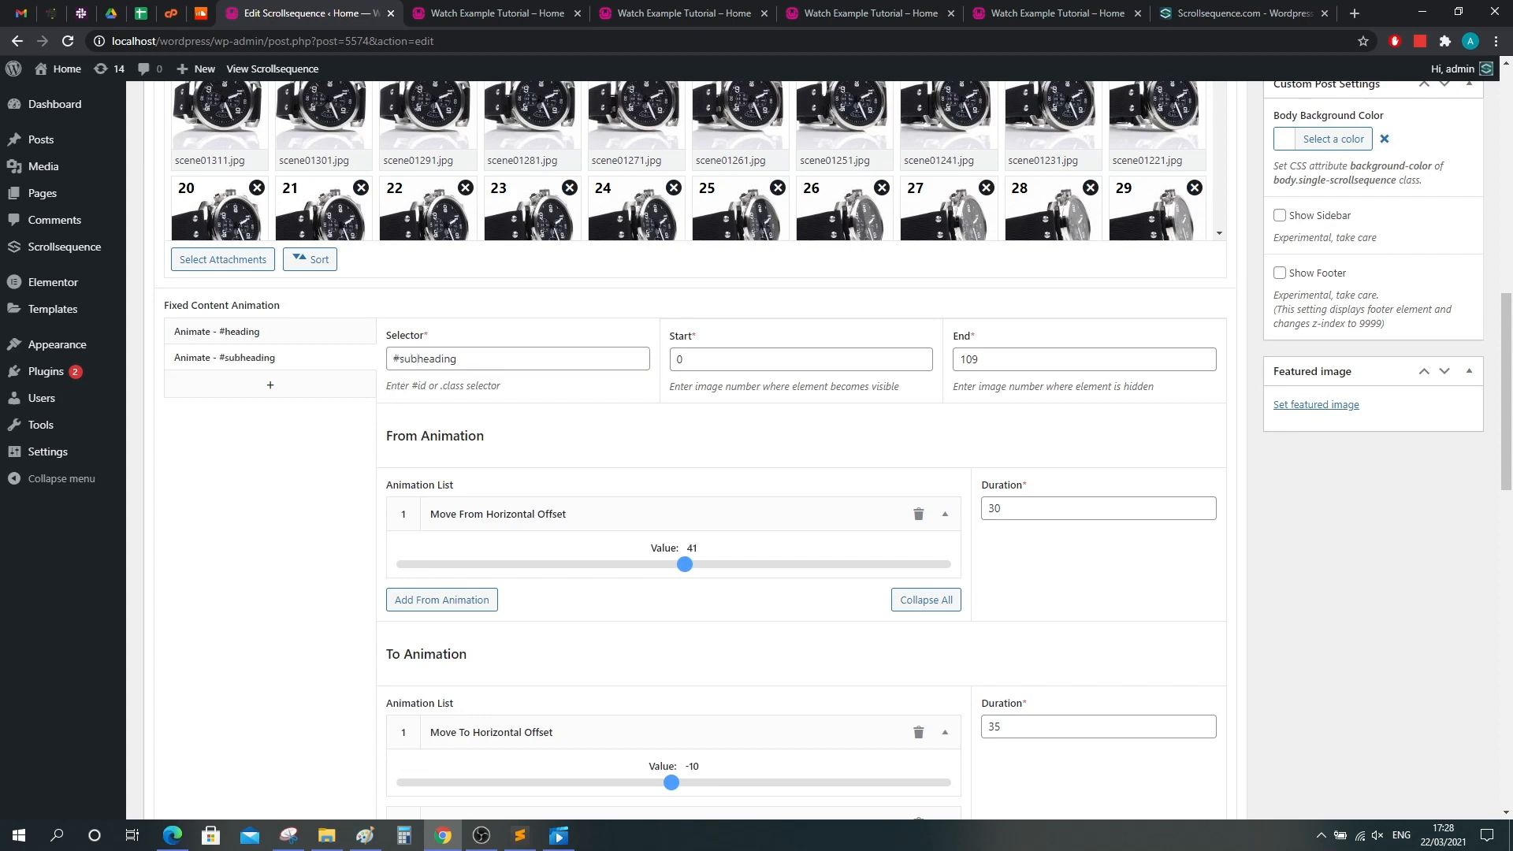
Set the To Animation duration of #subheading to 30 and update the Scrollsequence post.
{"action": "left_click", "coordinate": [172, 835]}
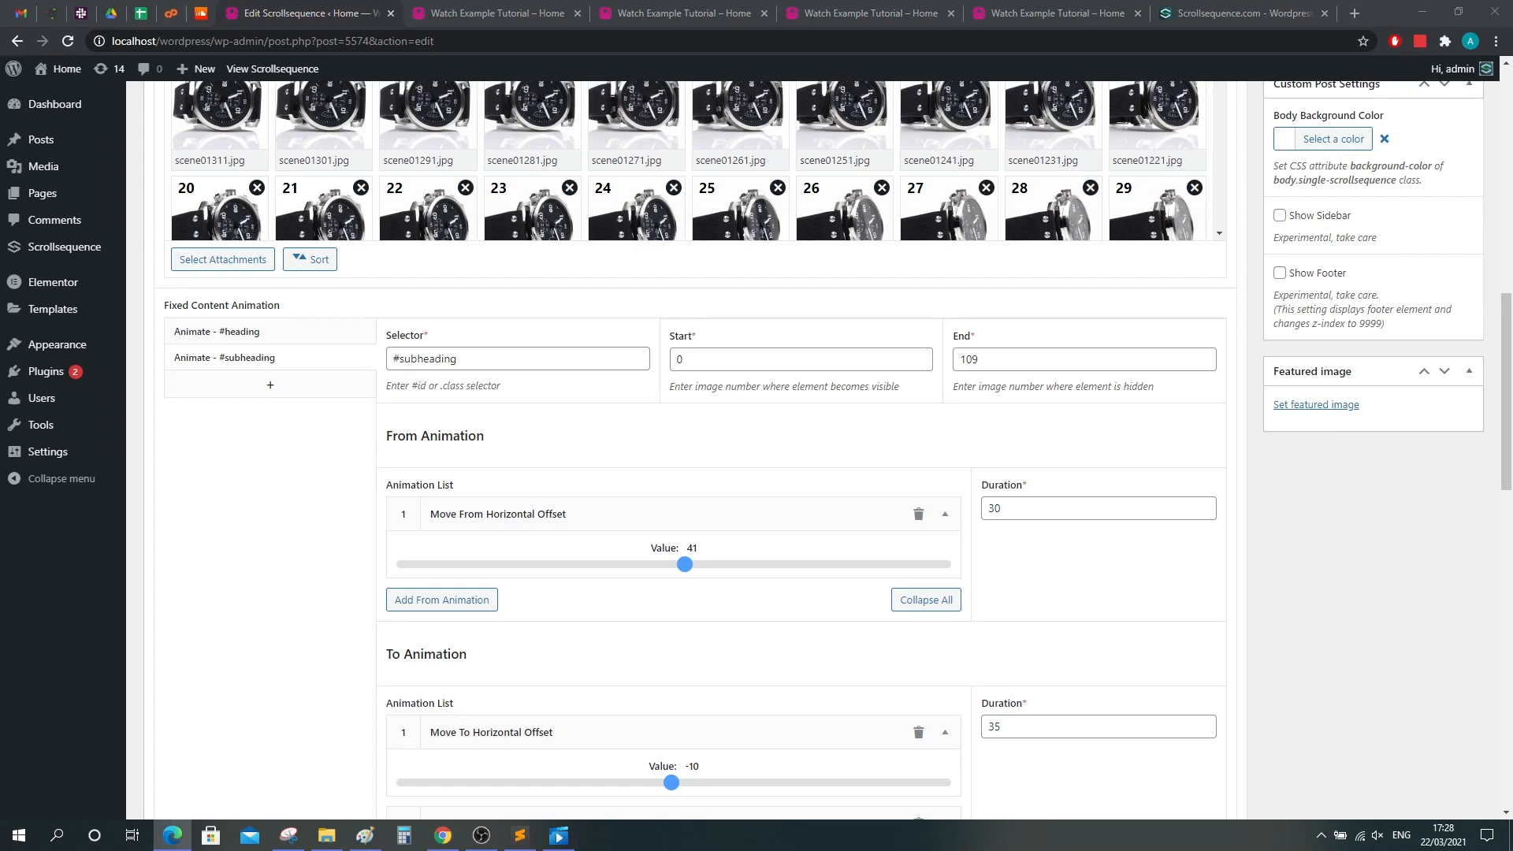
{"action": "scroll", "coordinate": [927, 750], "scroll_direction": "down", "scroll_amount": 2}
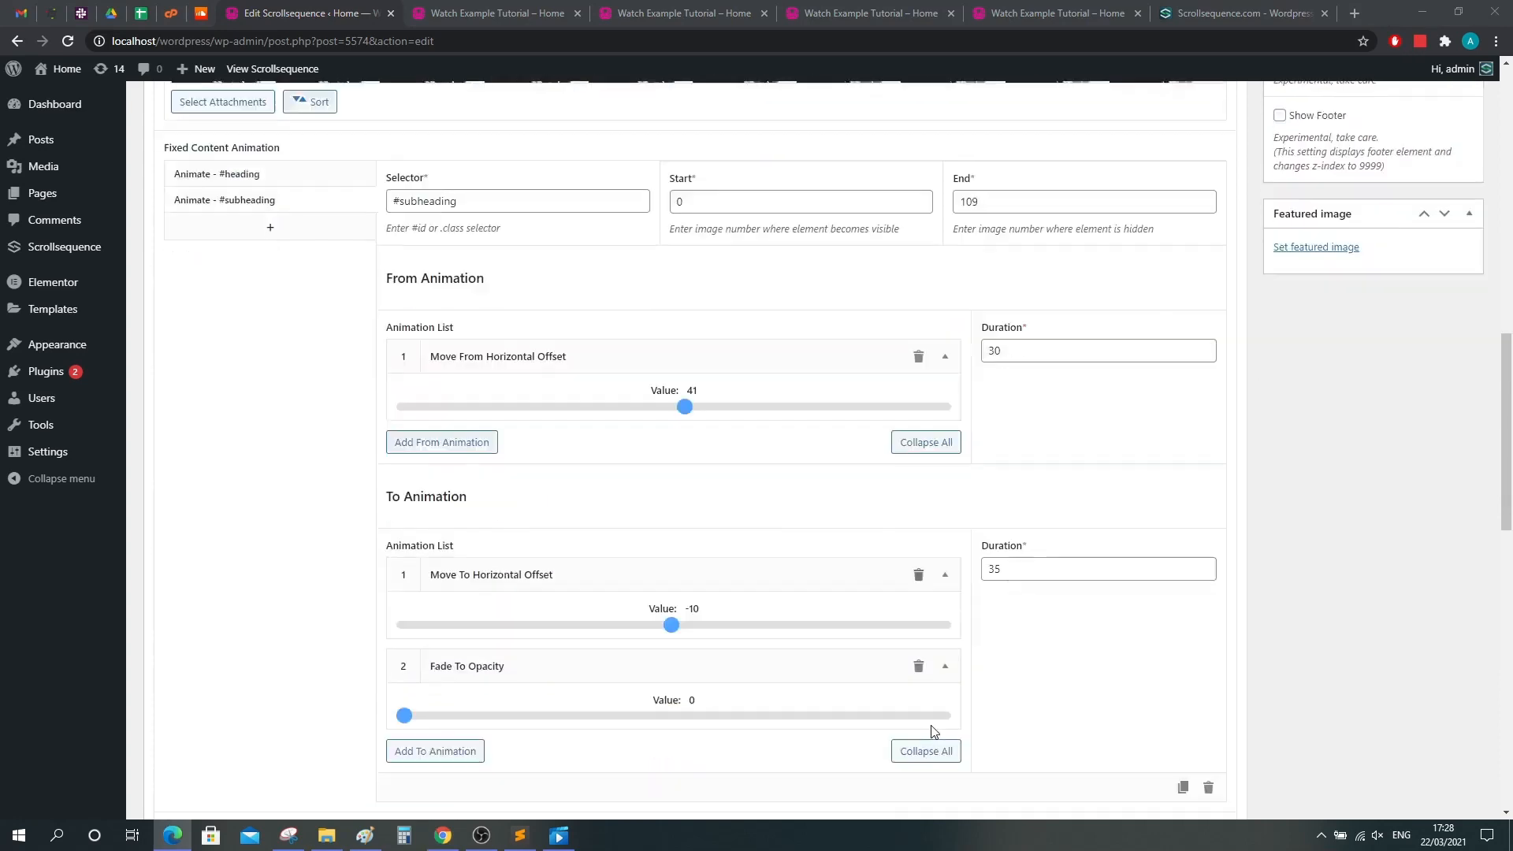
{"action": "left_click", "coordinate": [1028, 565]}
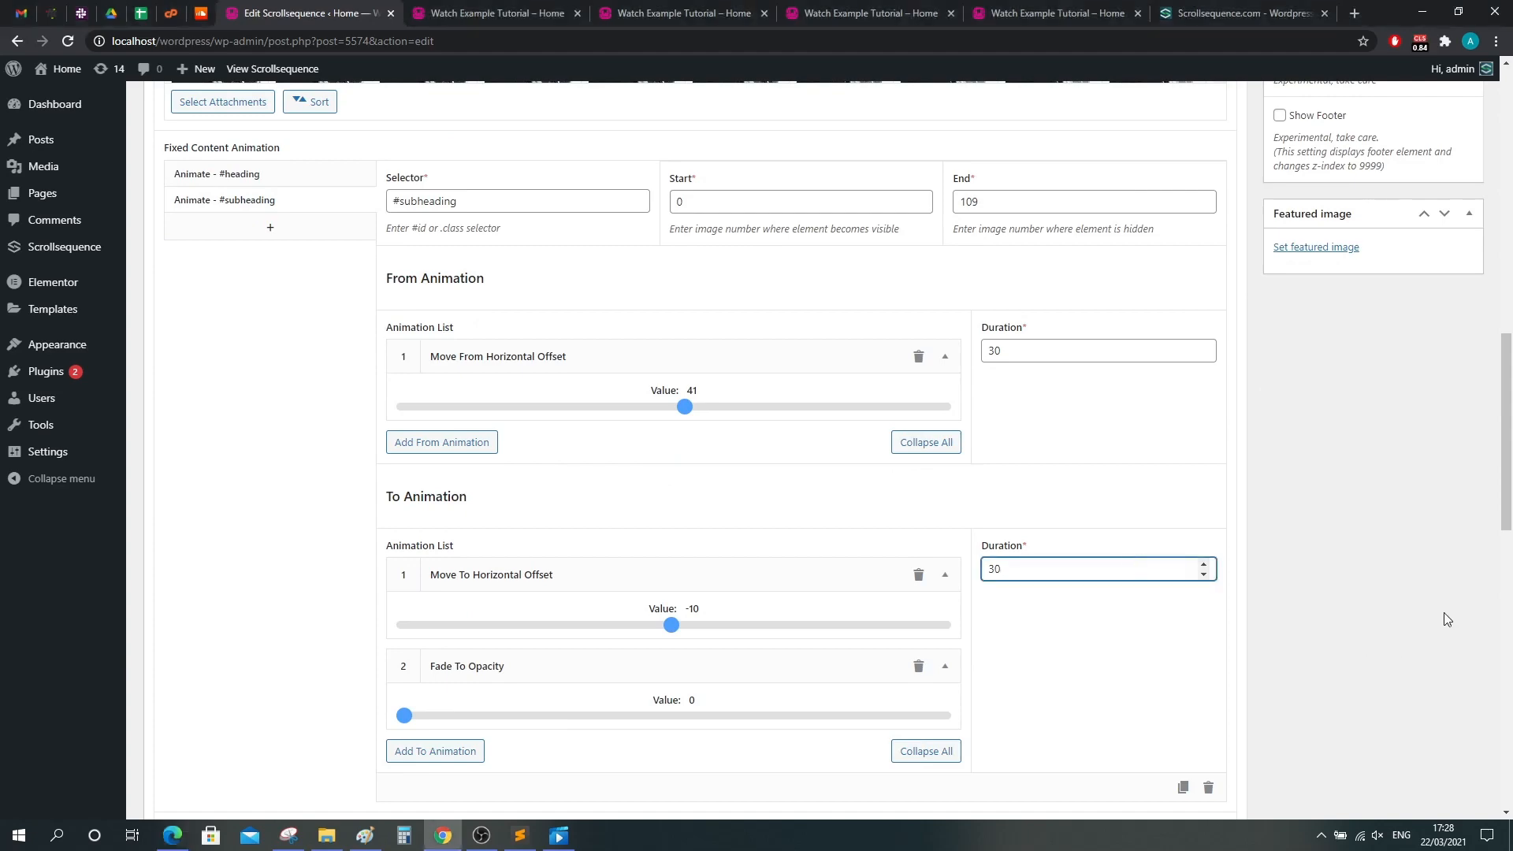
{"action": "scroll", "coordinate": [1405, 625], "scroll_direction": "down", "scroll_amount": 5}
{"action": "scroll", "coordinate": [1362, 636], "scroll_direction": "up", "scroll_amount": 15}
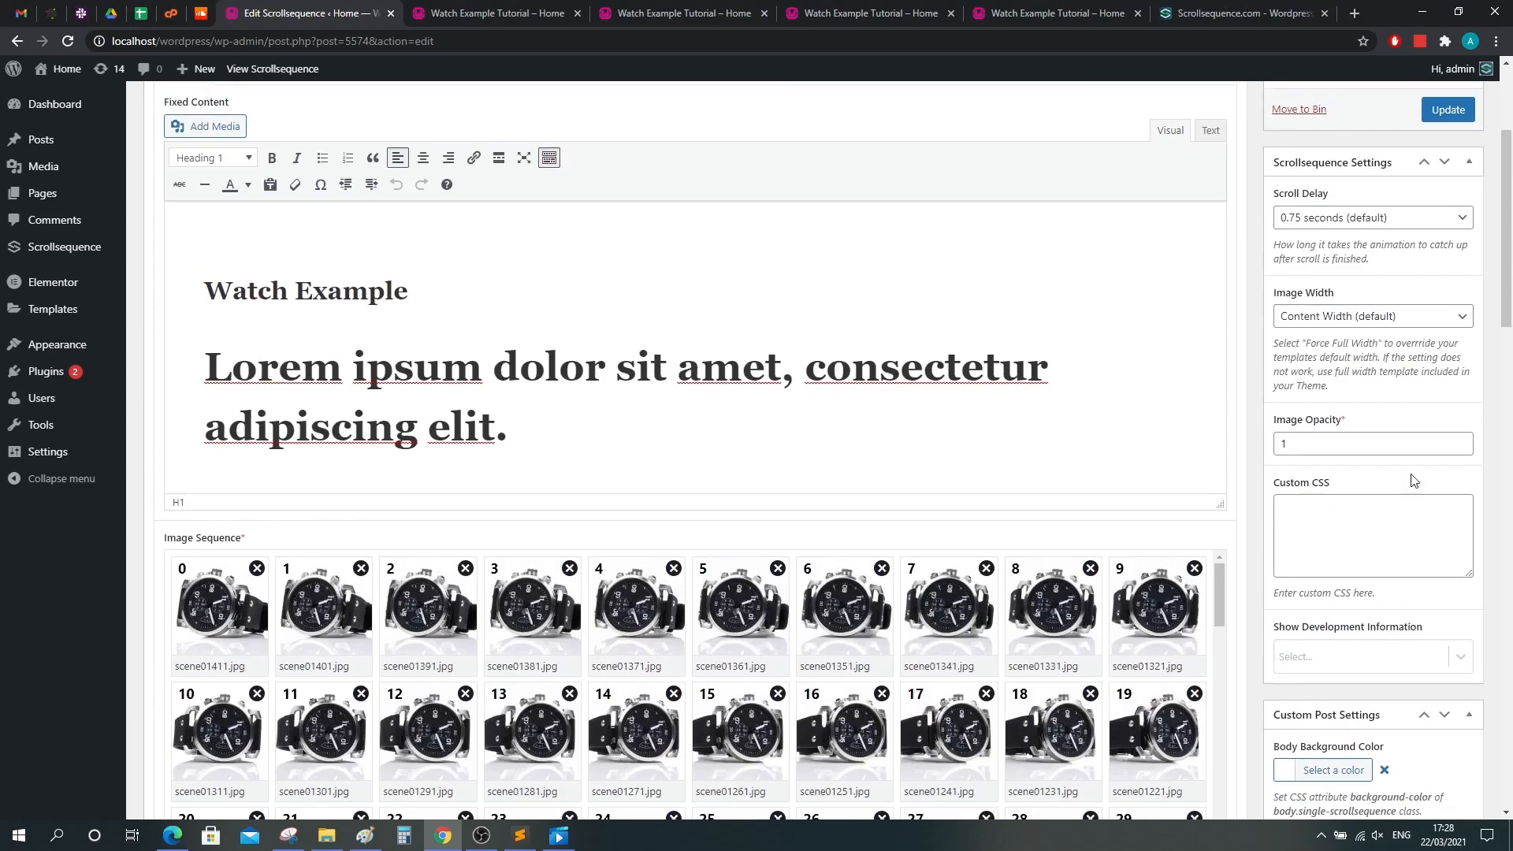
{"action": "scroll", "coordinate": [1412, 484], "scroll_direction": "up", "scroll_amount": 3}
{"action": "left_click", "coordinate": [1448, 347]}
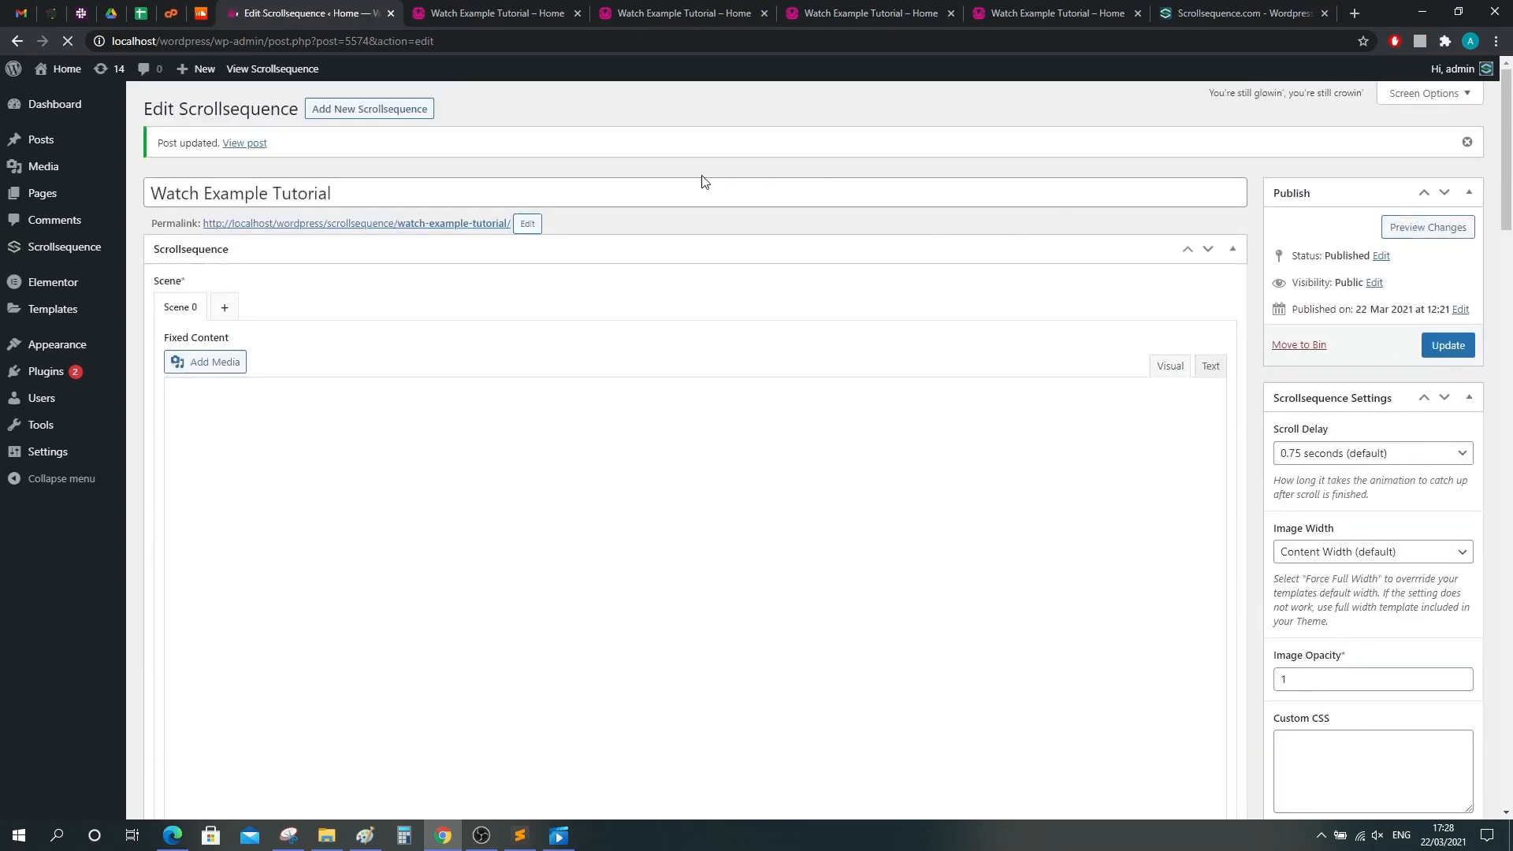
View the updated watch page and scroll through it to check the heading and subheading animations together.
{"action": "middle_click", "coordinate": [277, 69]}
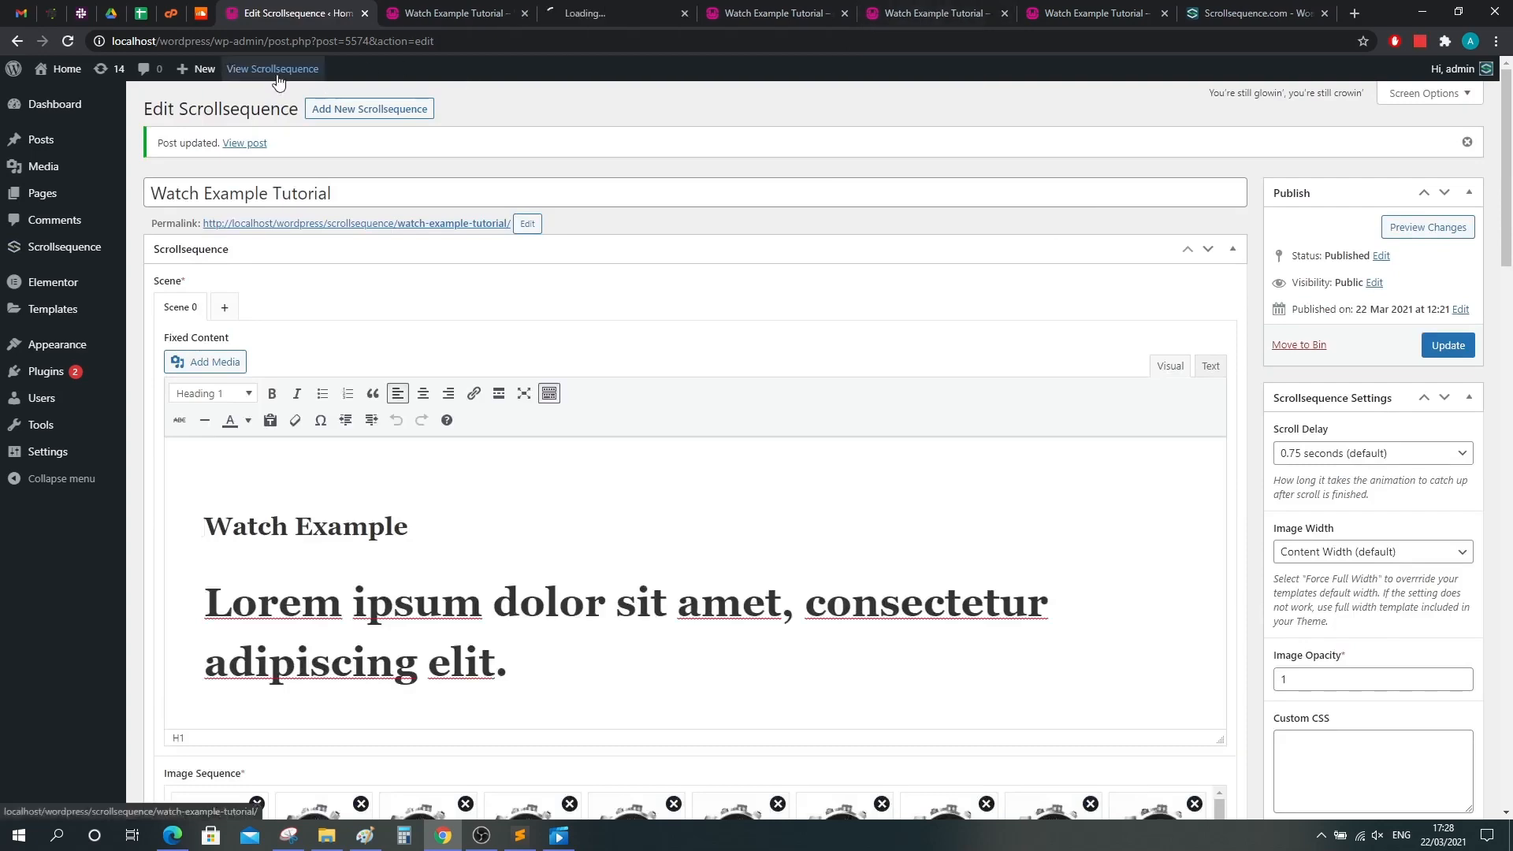
{"action": "left_click", "coordinate": [607, 16]}
{"action": "left_click", "coordinate": [463, 14]}
{"action": "mouse_move", "coordinate": [1503, 142]}
{"action": "left_mouse_down"}
{"action": "mouse_move", "coordinate": [1495, 596]}
{"action": "mouse_move", "coordinate": [1484, 122]}
{"action": "left_mouse_up"}
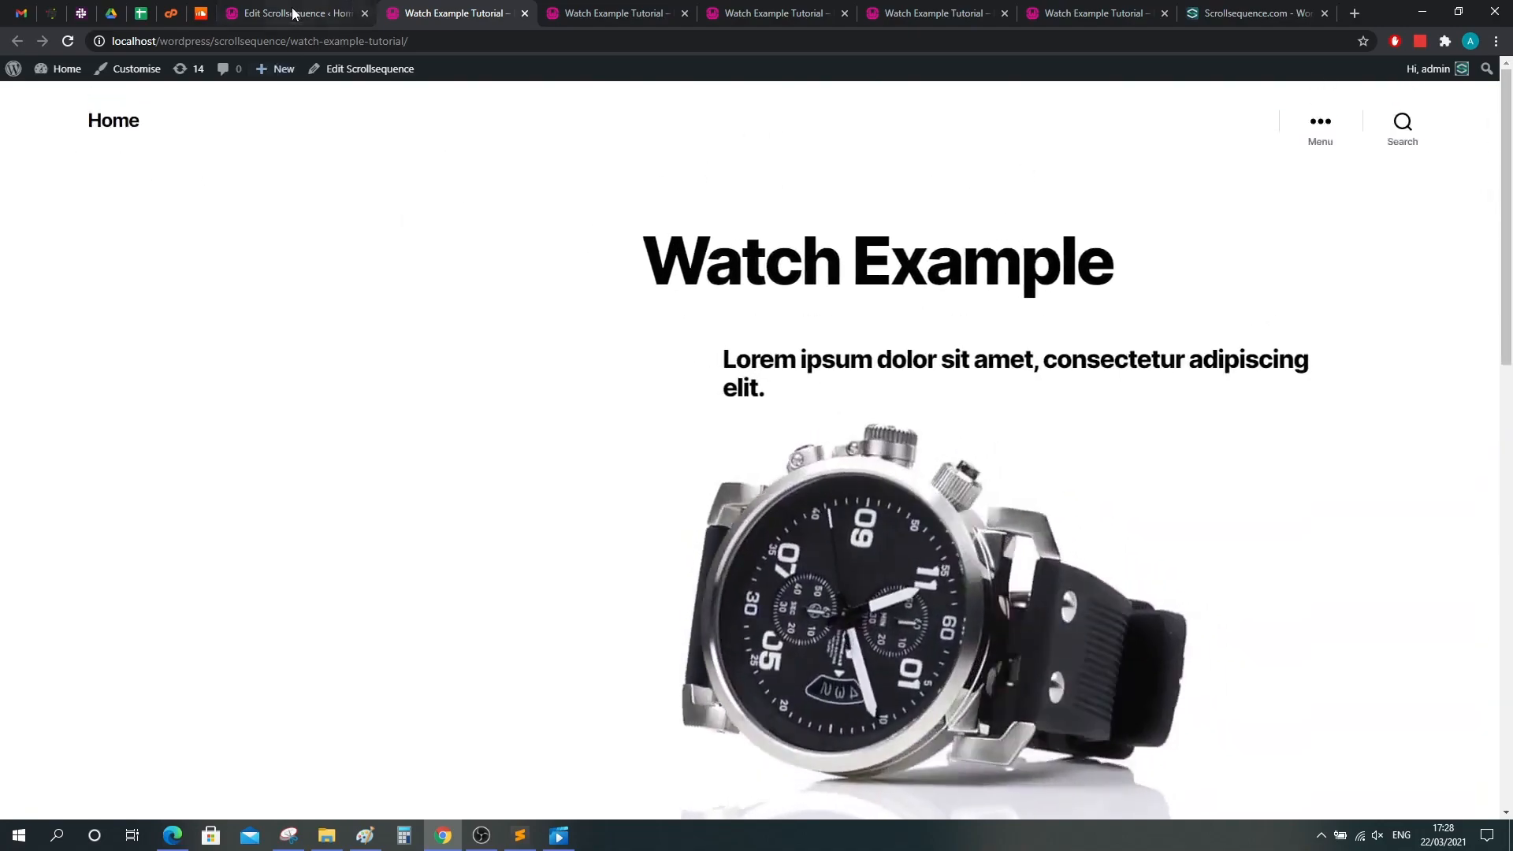
Copy the Lorem ipsum paragraph from loremipsum.io and paste it into the post's Content Editor.
{"action": "left_click", "coordinate": [292, 12]}
{"action": "scroll", "coordinate": [433, 496], "scroll_direction": "down", "scroll_amount": 15}
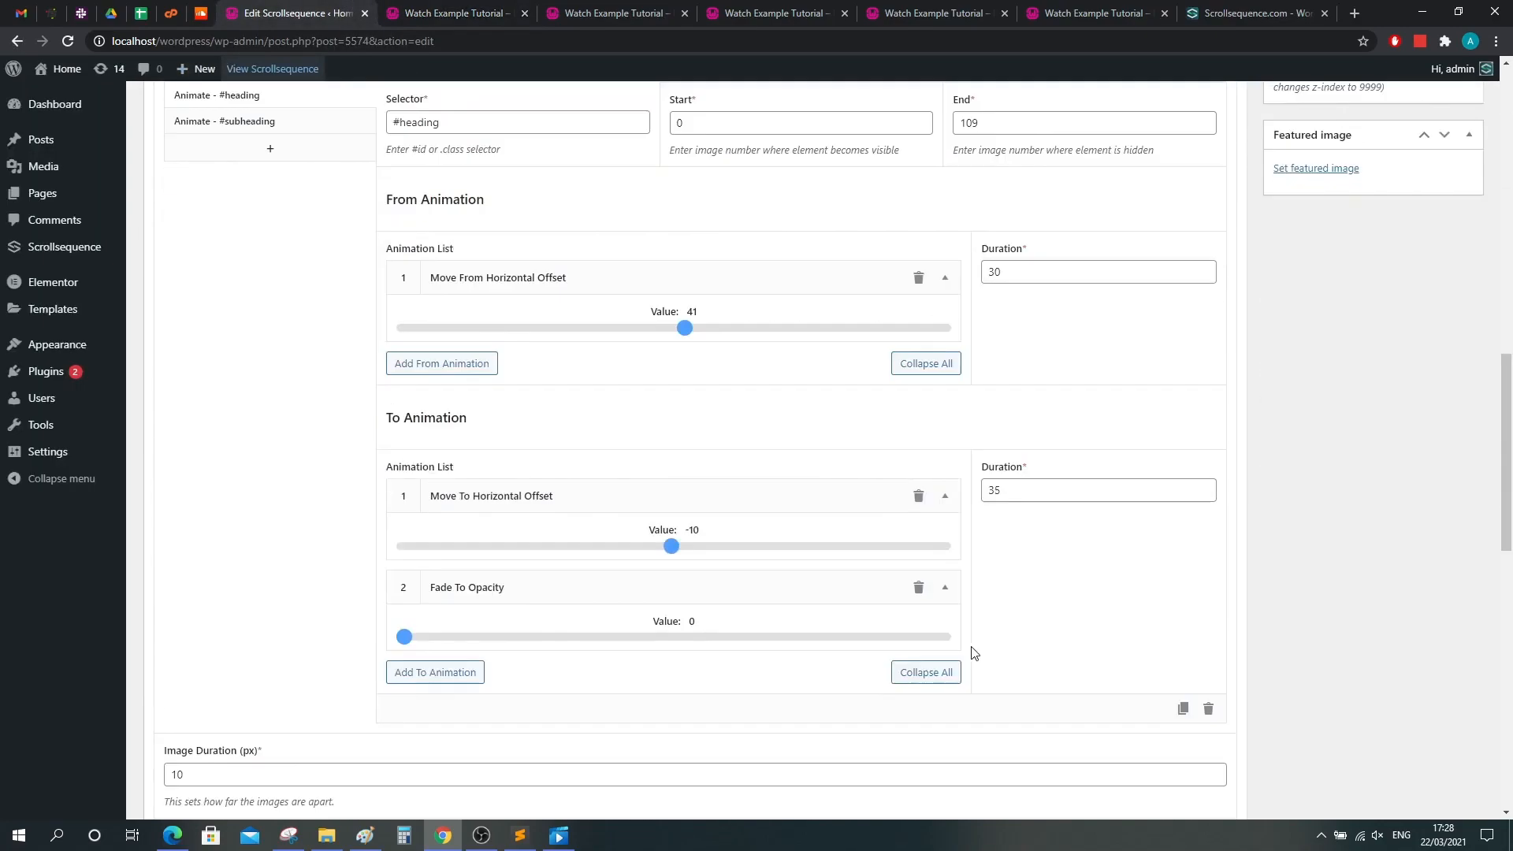
{"action": "scroll", "coordinate": [651, 585], "scroll_direction": "down", "scroll_amount": 12}
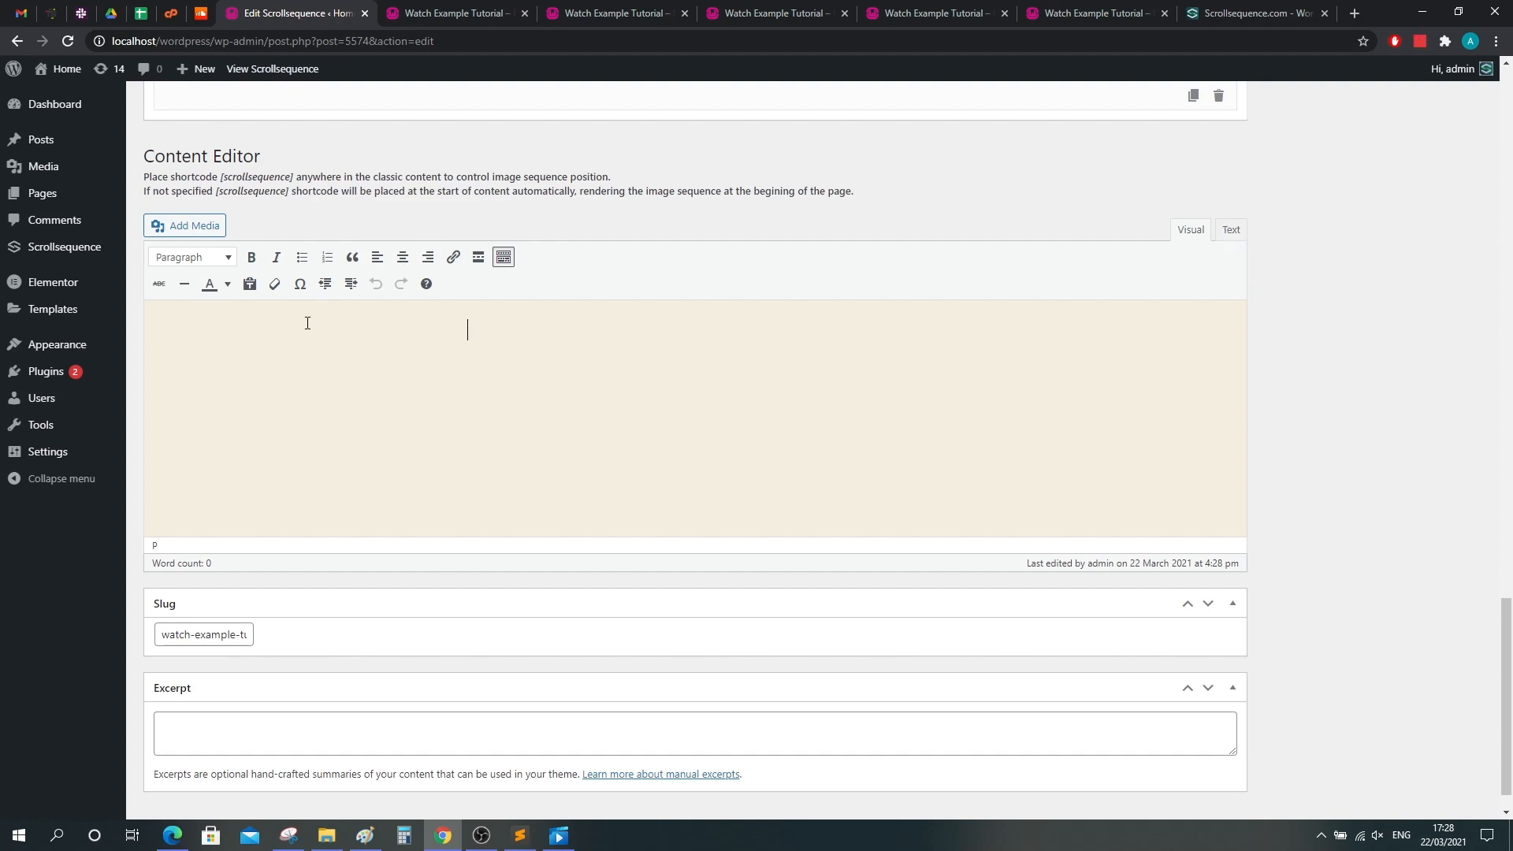
{"action": "key", "text": "ctrl+t"}
{"action": "type", "text": "lore"}
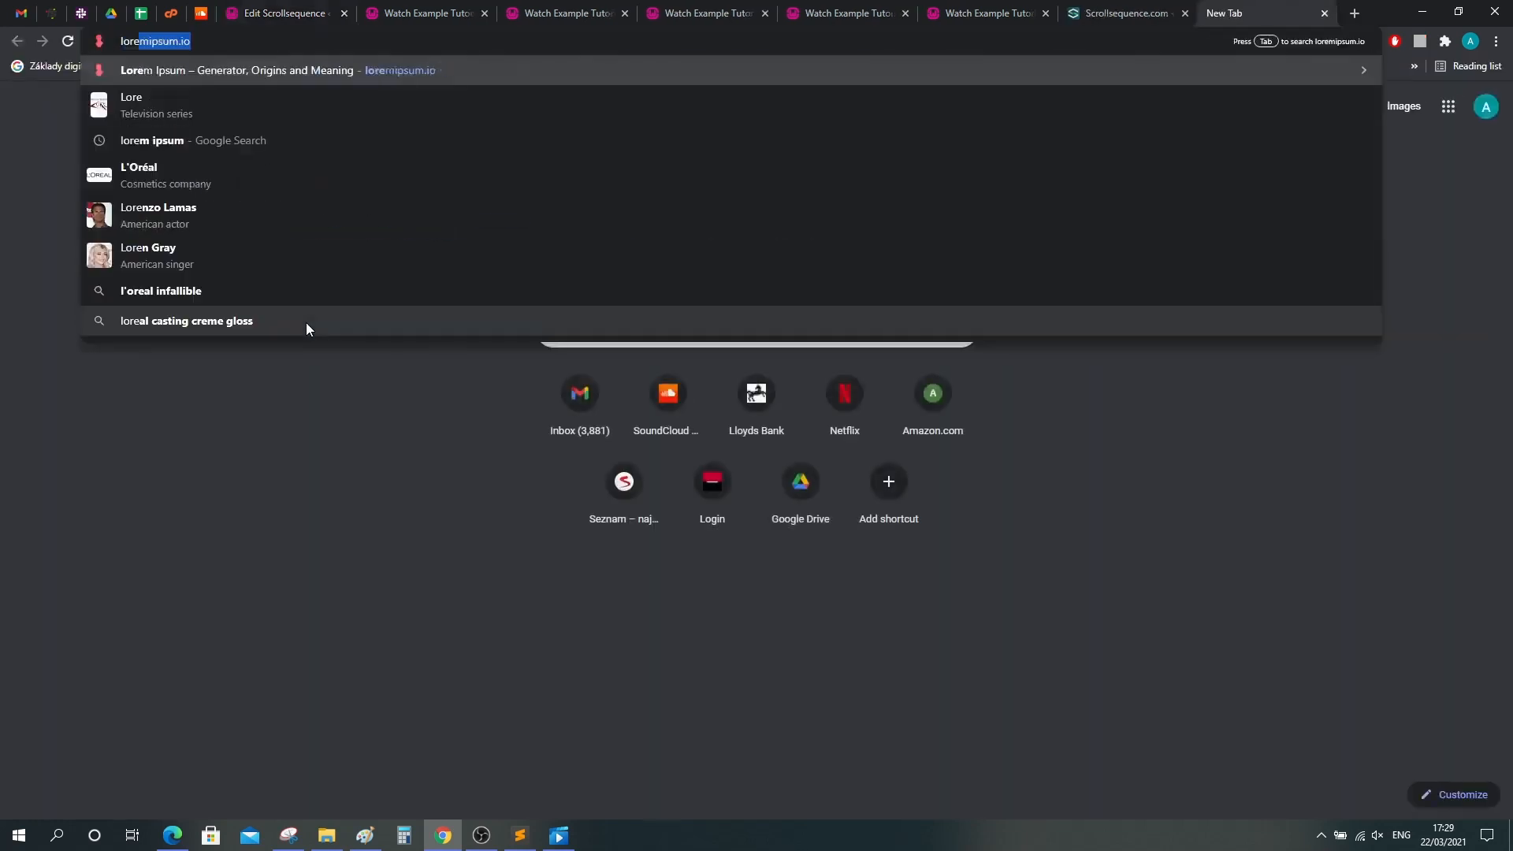
{"action": "key", "text": "Return"}
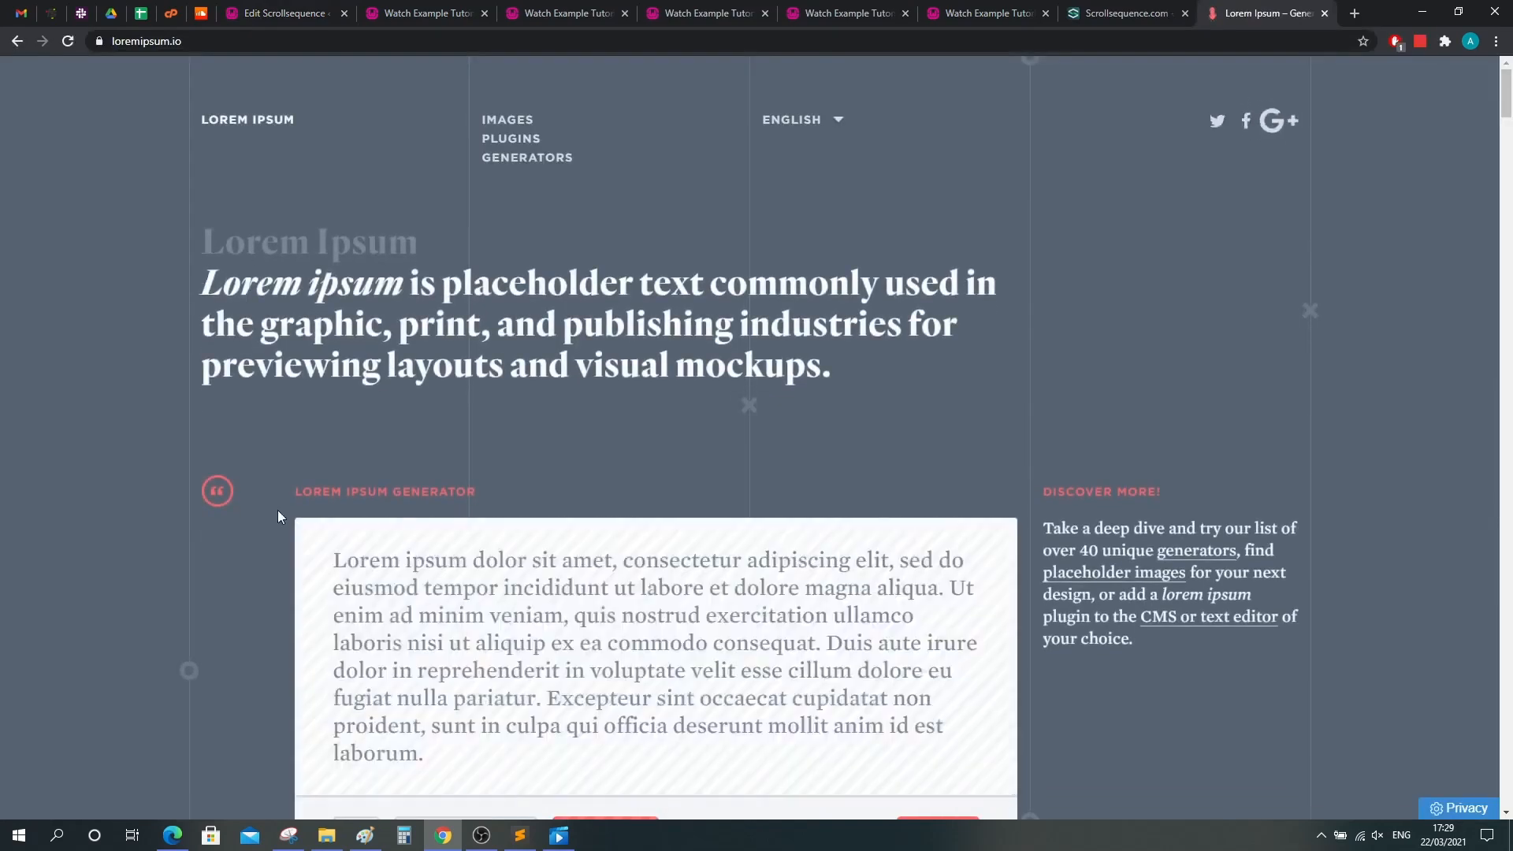
{"action": "left_click_drag", "start_coordinate": [334, 561], "coordinate": [479, 758]}
{"action": "key", "text": "ctrl+c"}
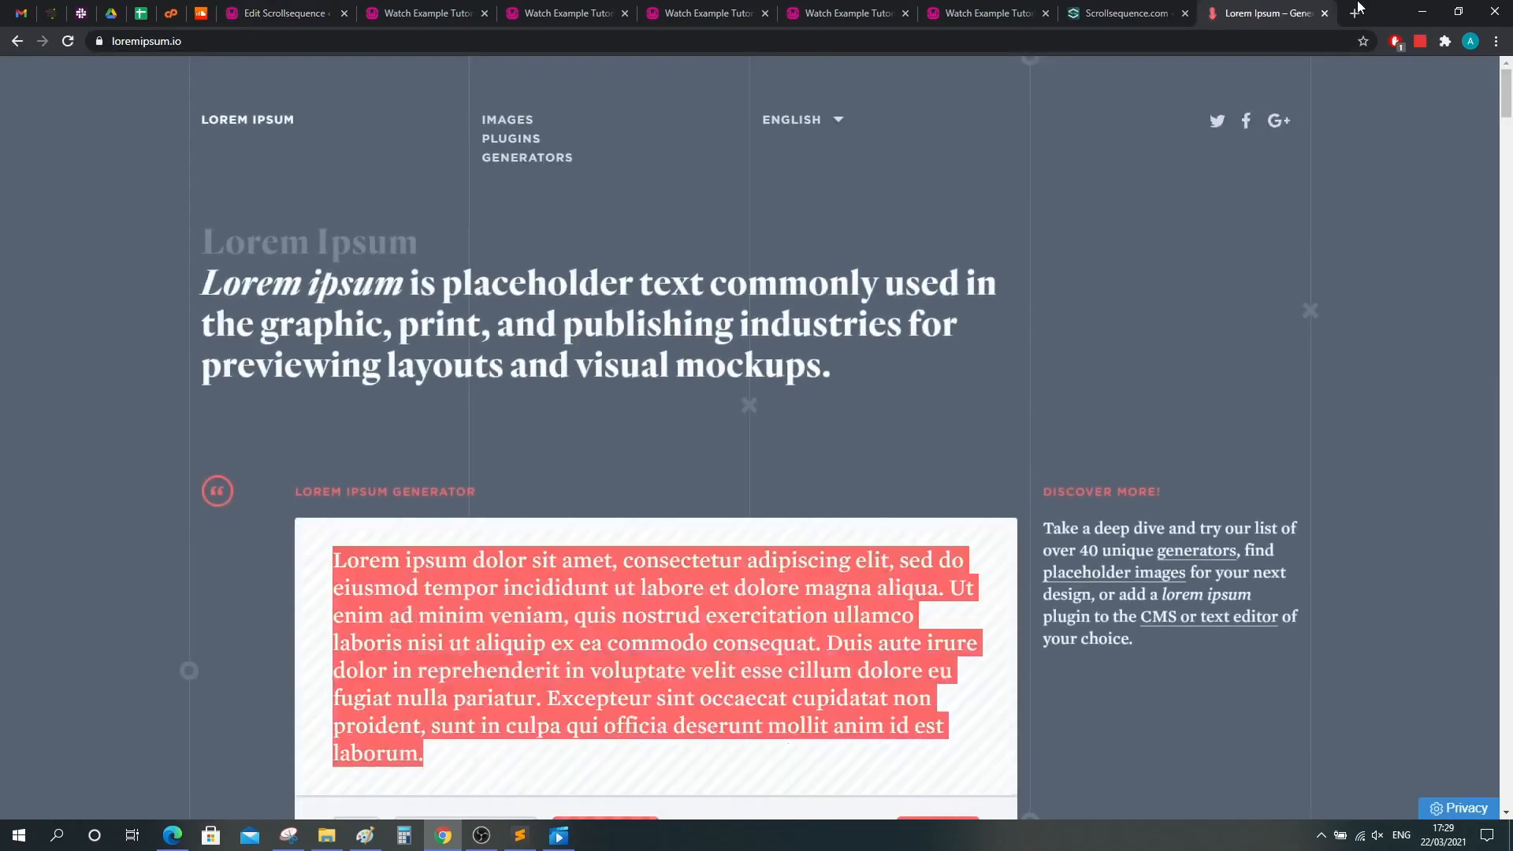
{"action": "left_click", "coordinate": [1325, 14]}
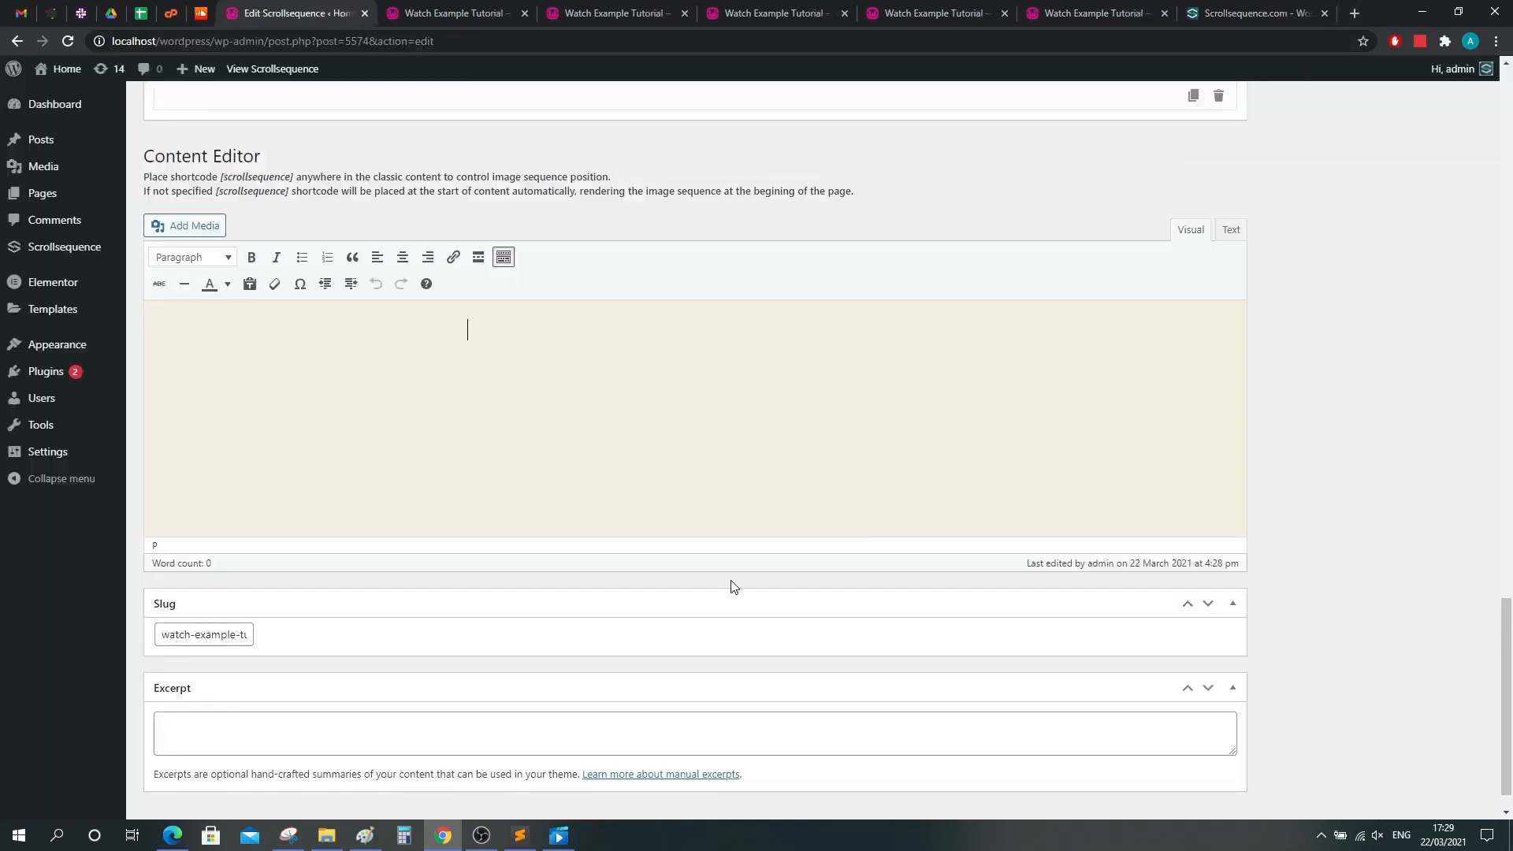
{"action": "key", "text": "ctrl+v"}
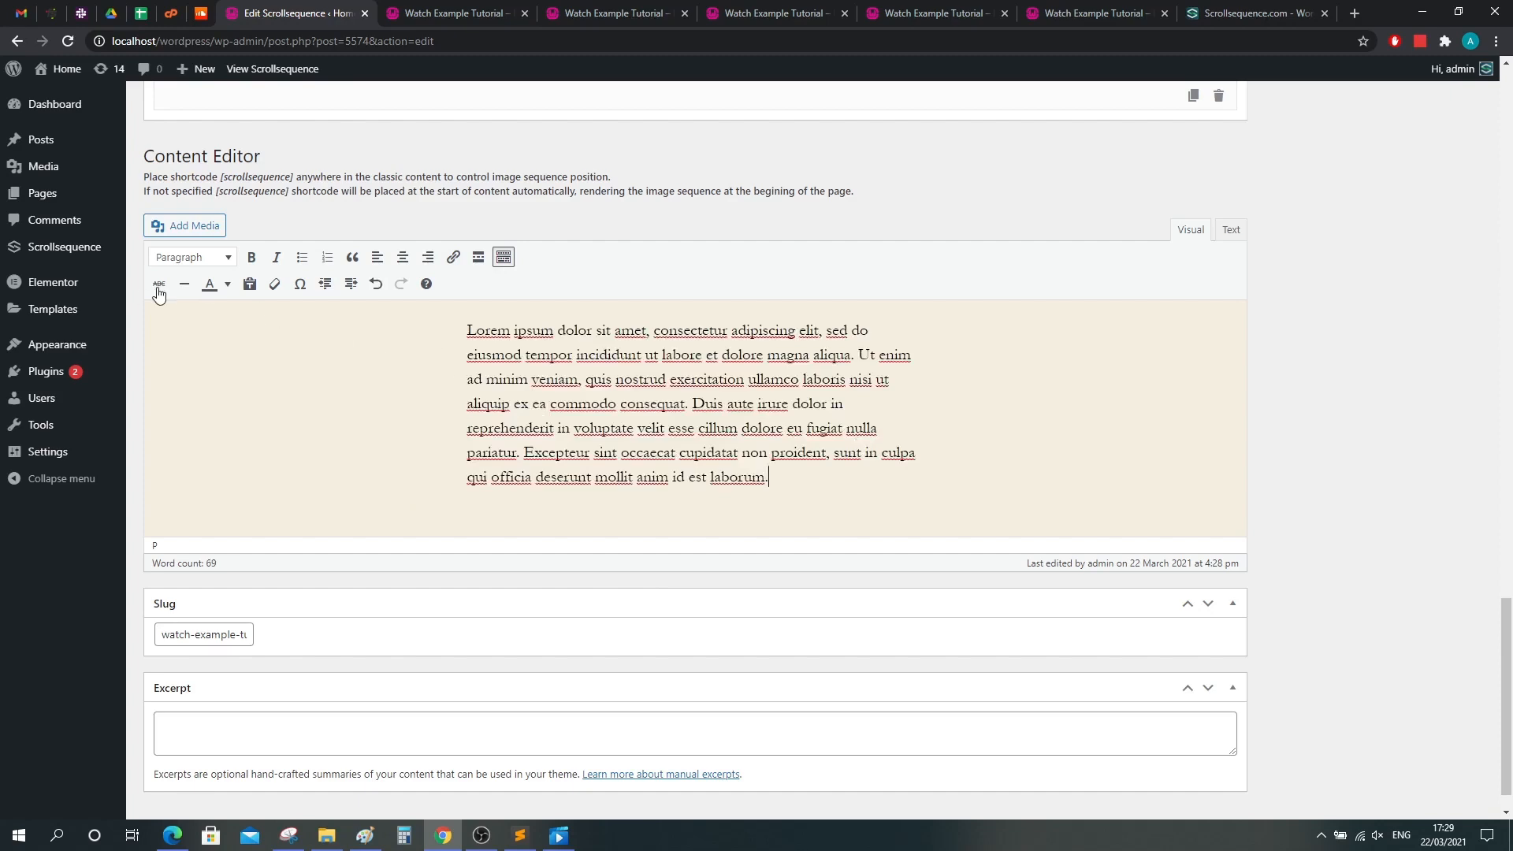
Add a Heading 1 line reading "This is the heading" above the Lorem ipsum paragraph in the Content Editor.
{"action": "key", "text": "Return"}
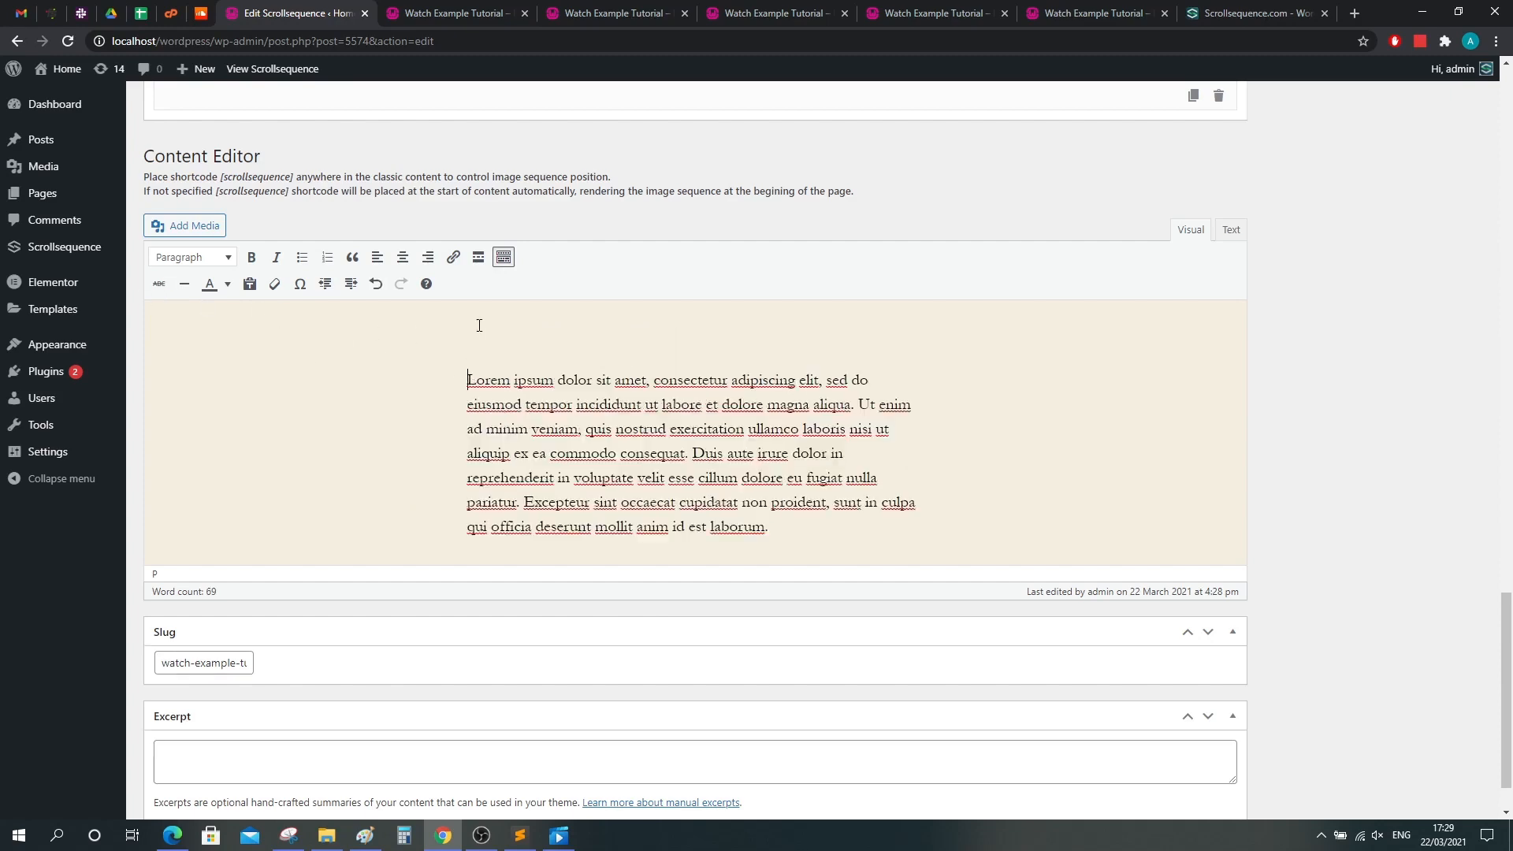
{"action": "left_click", "coordinate": [193, 257]}
{"action": "left_click", "coordinate": [197, 344]}
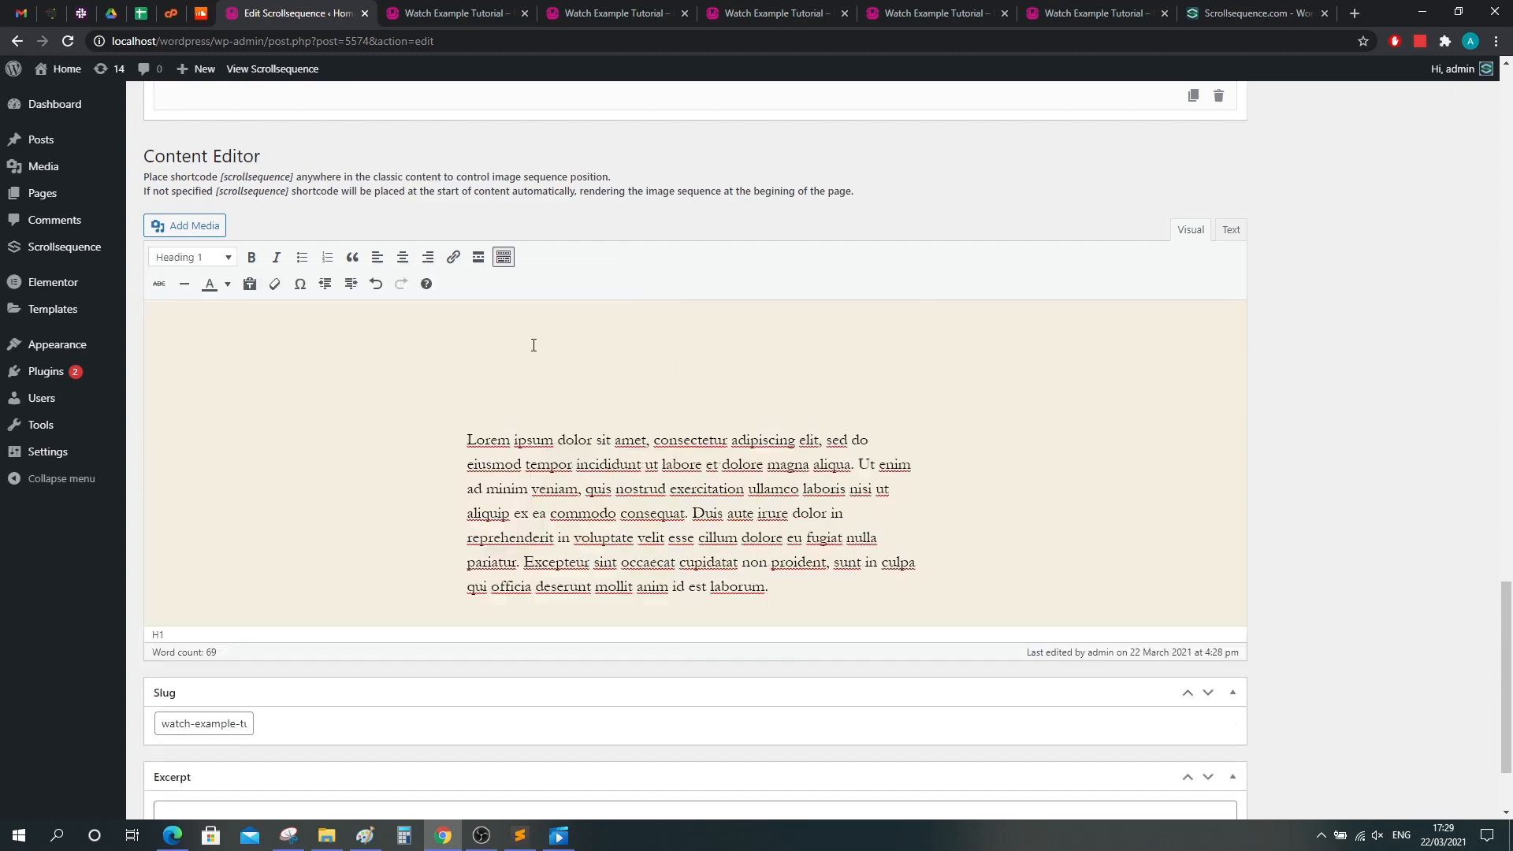
{"action": "type", "text": "This is the hea"}
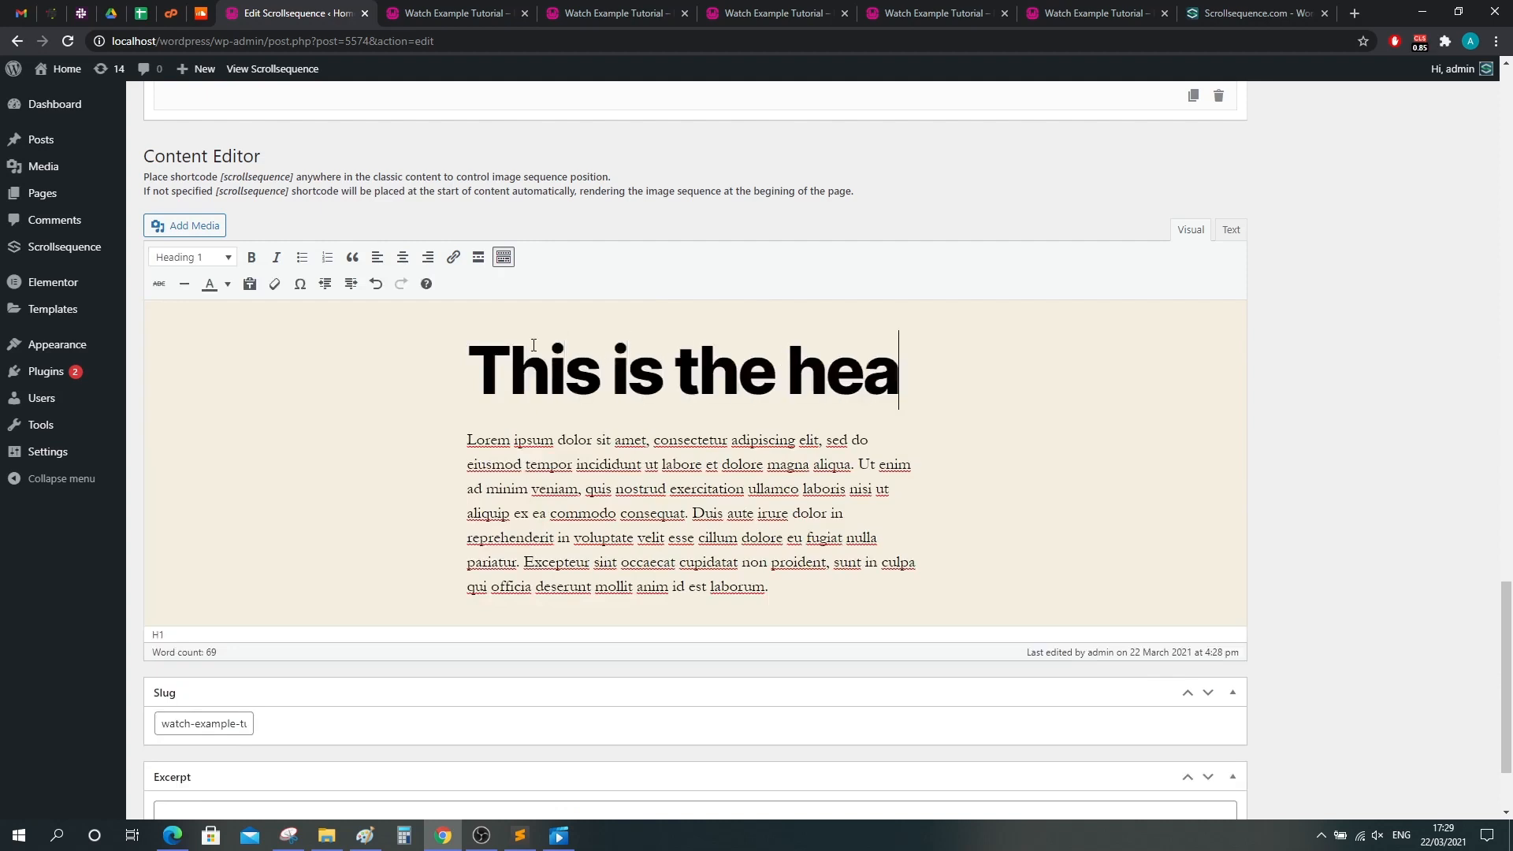
{"action": "type", "text": "ding"}
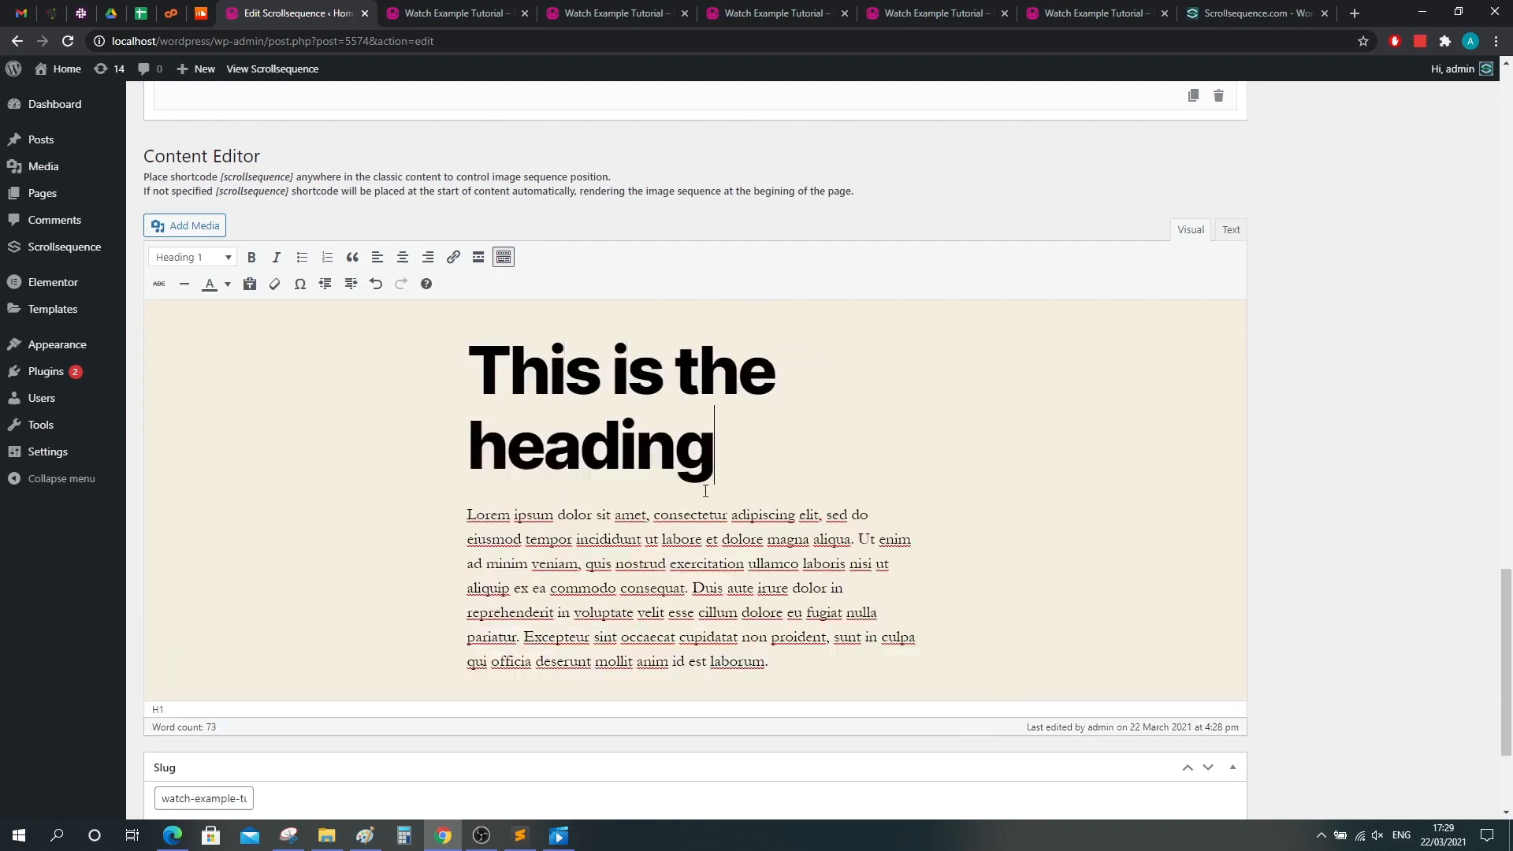
Replace the word "heading" in the Content Editor's Heading 1 line with "the topic" and update the Scrollsequence post.
{"action": "left_click_drag", "start_coordinate": [715, 448], "coordinate": [461, 449]}
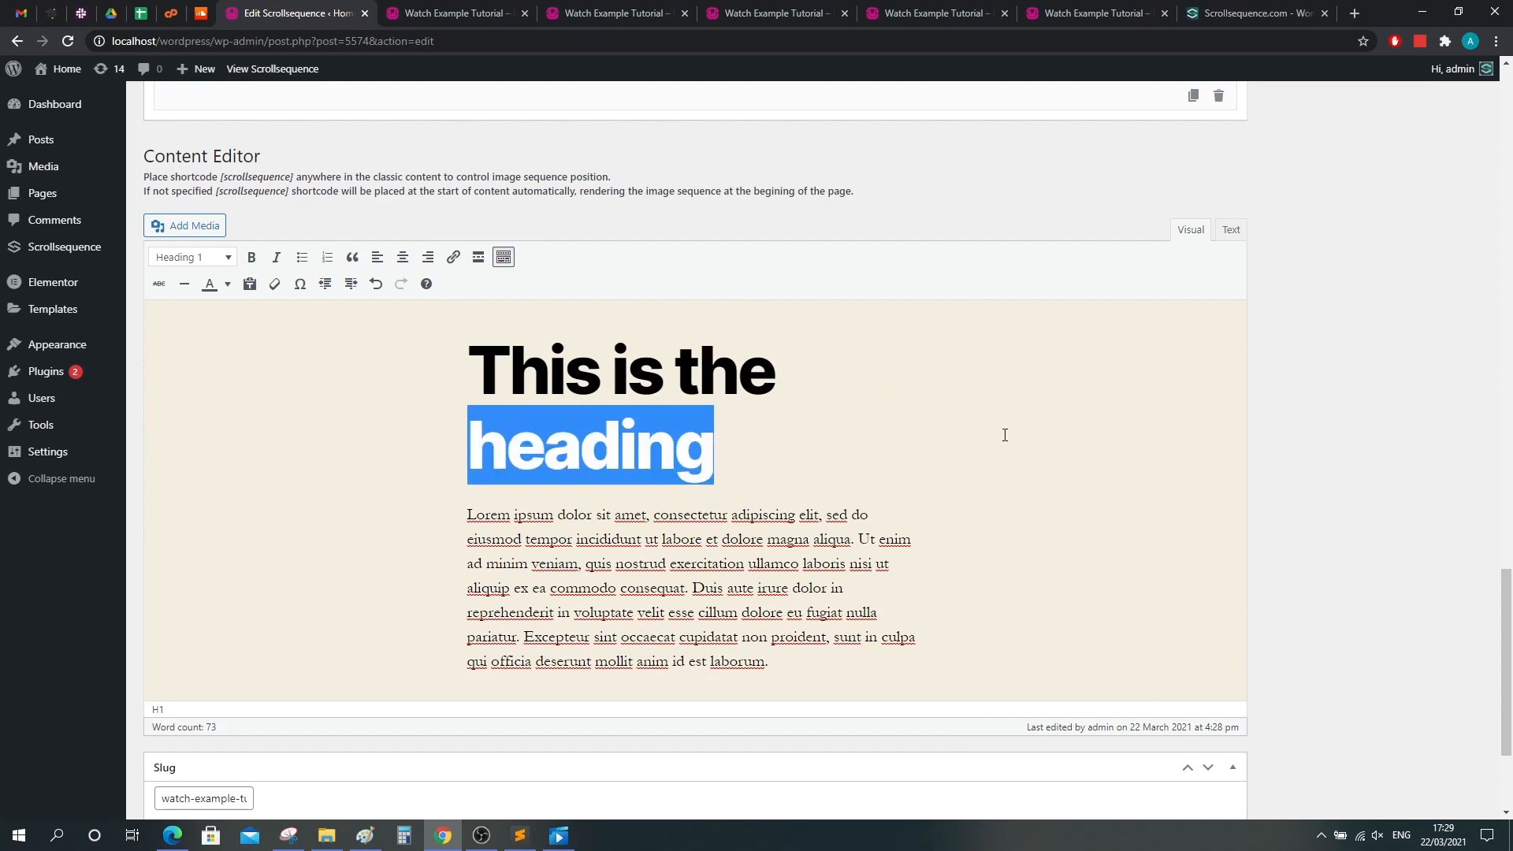
{"action": "type", "text": "the "}
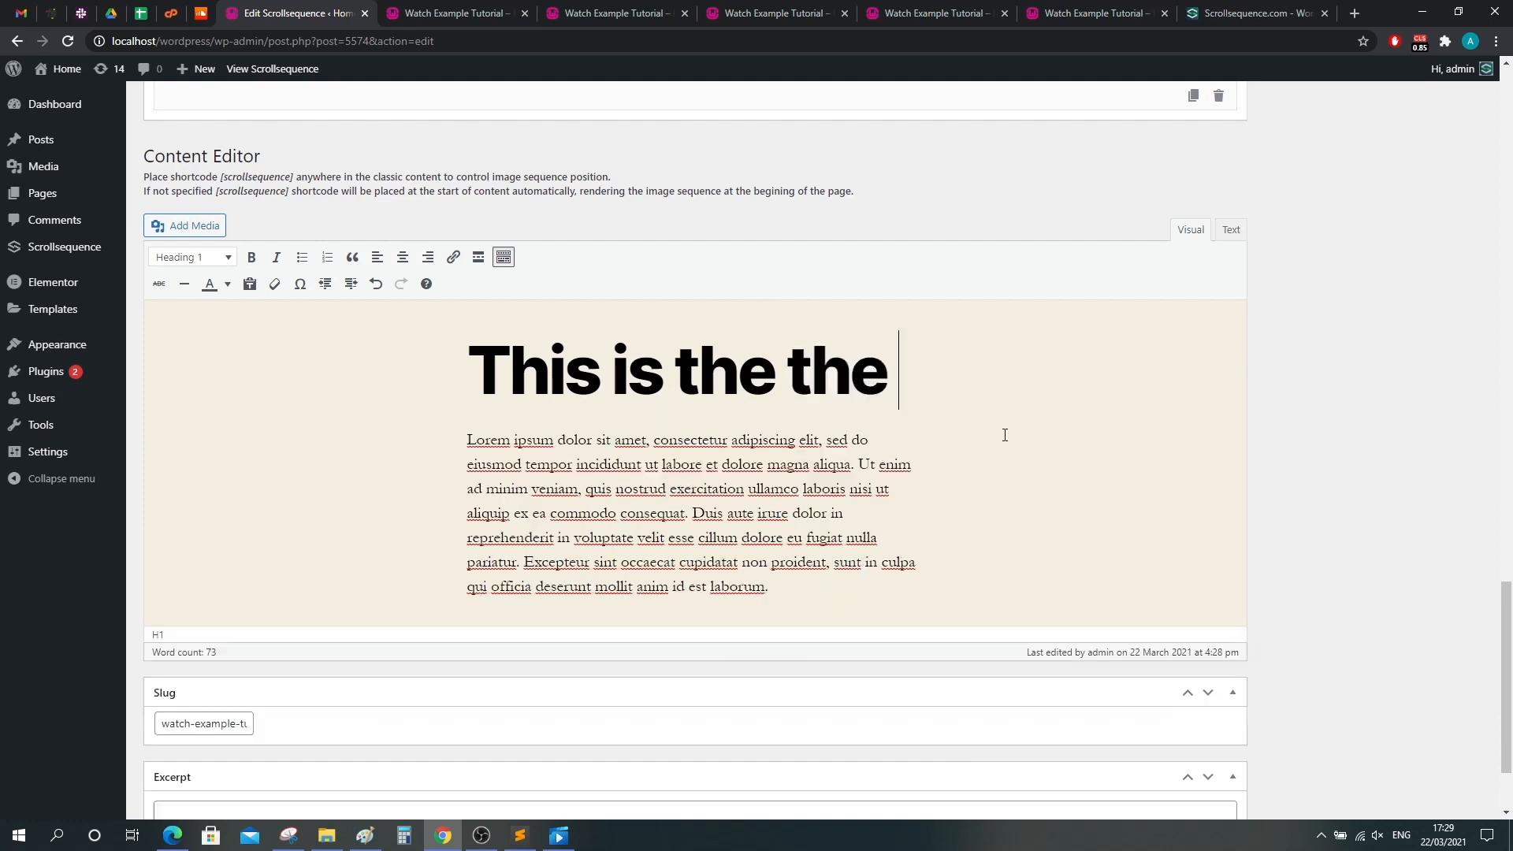
{"action": "type", "text": "topic"}
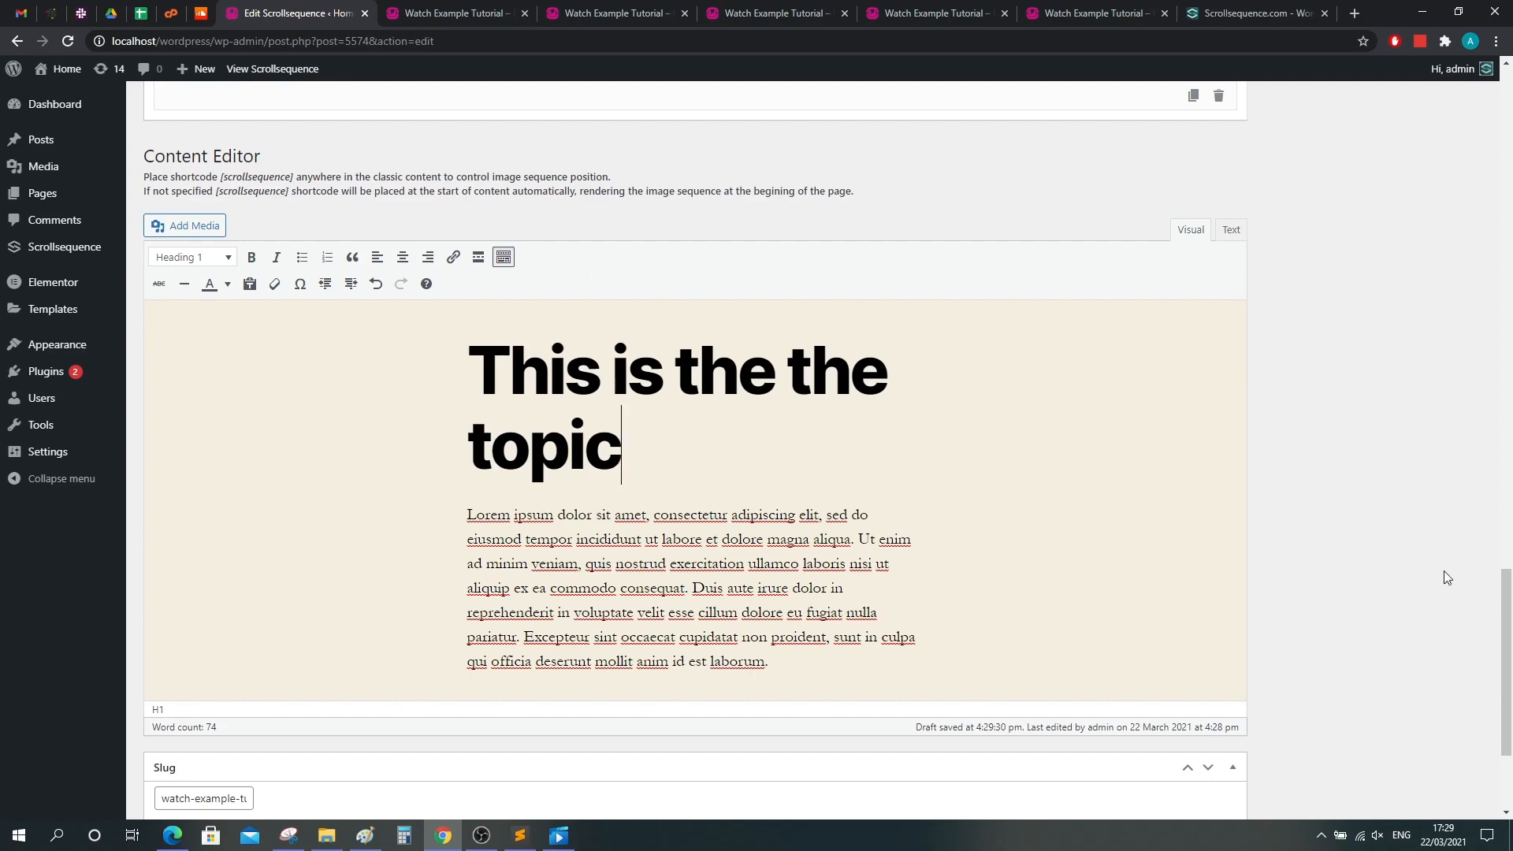
{"action": "scroll", "coordinate": [1423, 579], "scroll_direction": "up", "scroll_amount": 20}
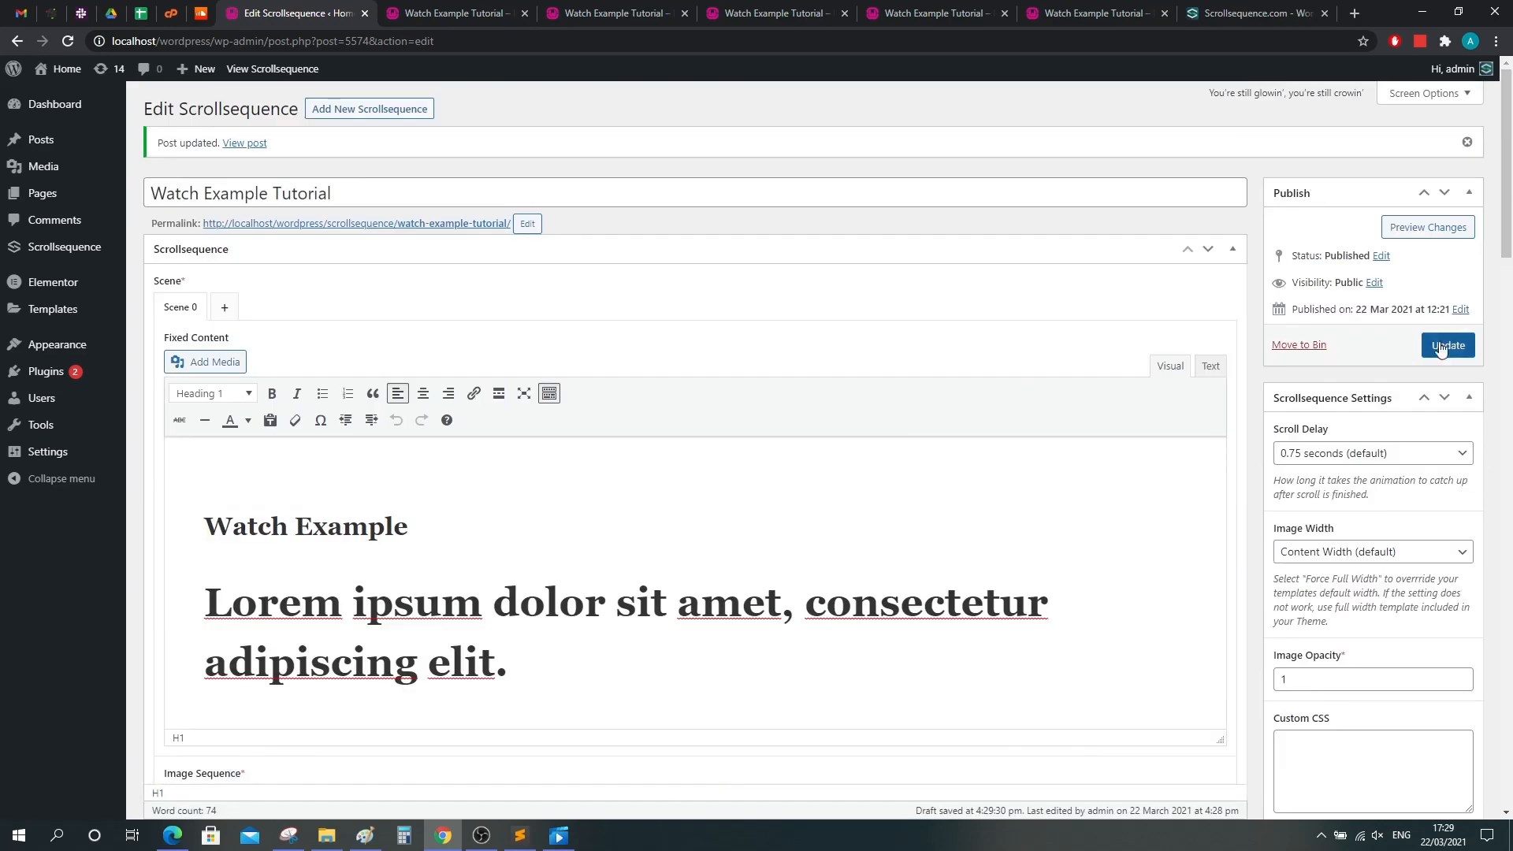
{"action": "left_click", "coordinate": [1441, 347]}
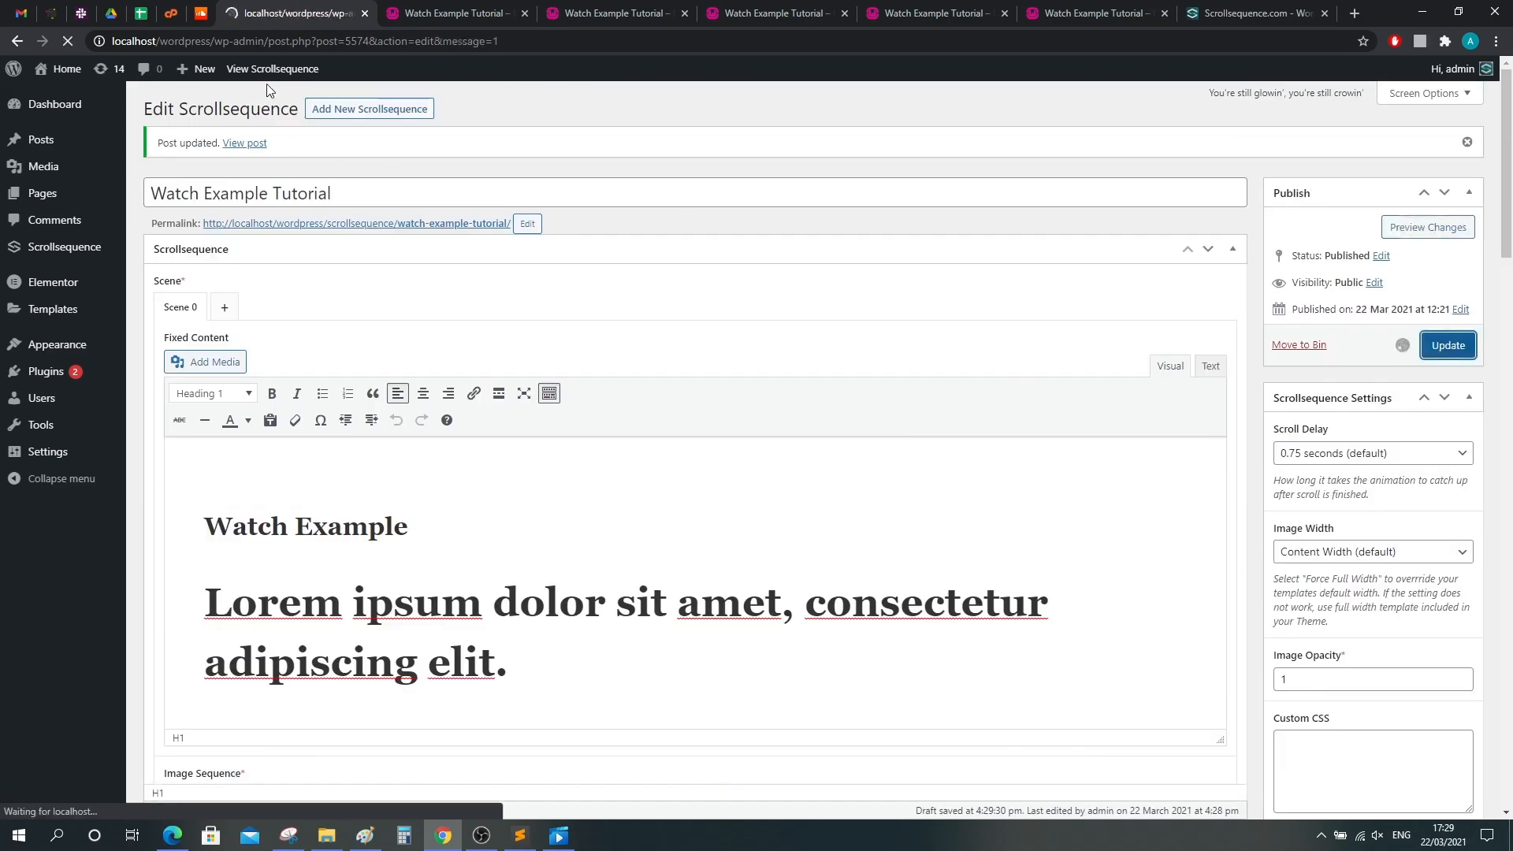
View the published page down to the heading and paragraph below the watch sequence, and return to the post editor.
{"action": "middle_click", "coordinate": [278, 71]}
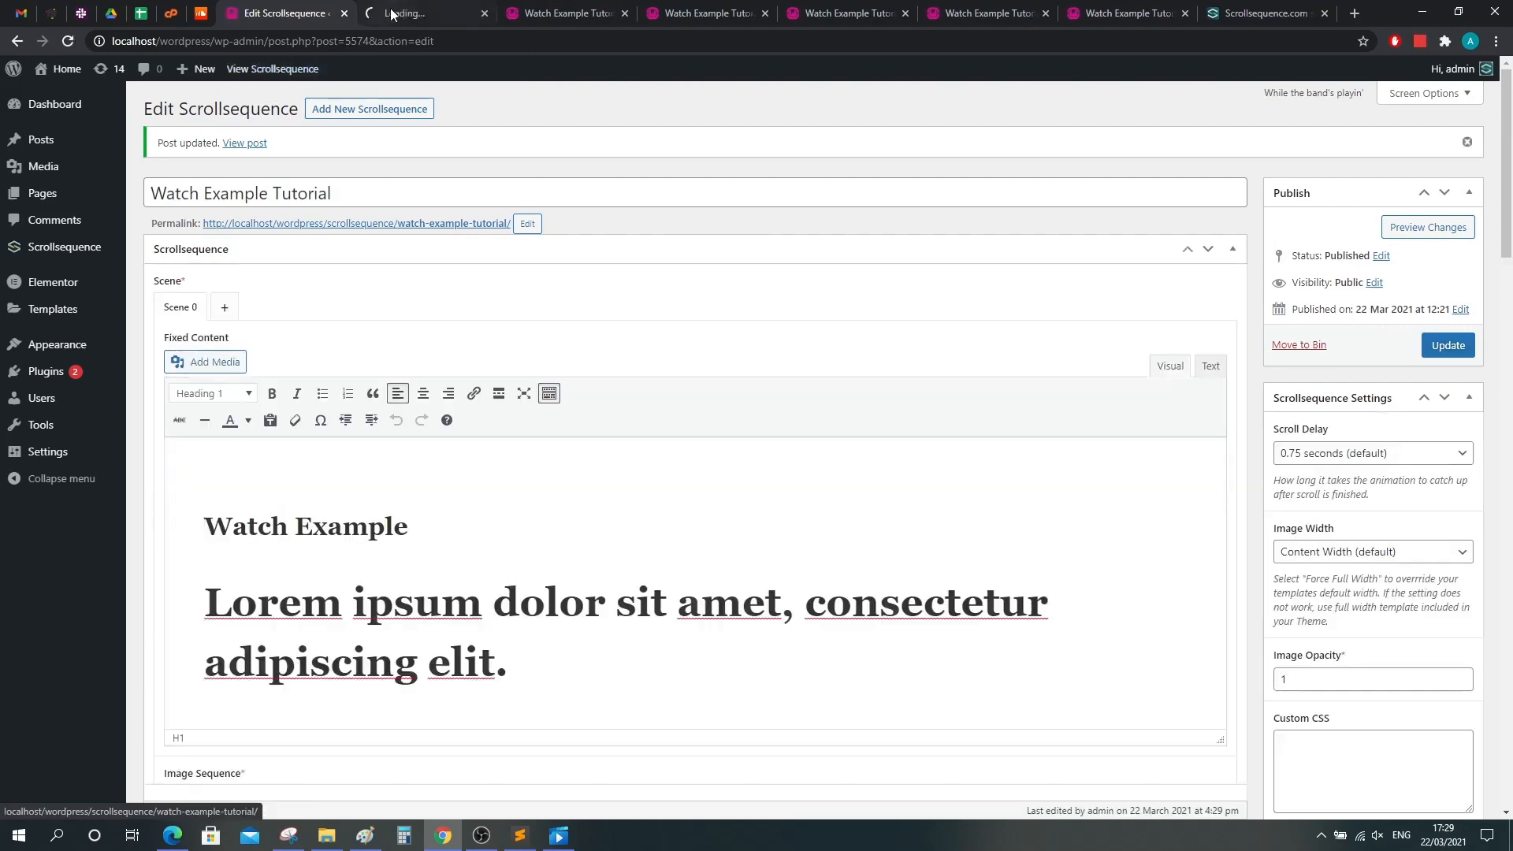
{"action": "left_click", "coordinate": [401, 15]}
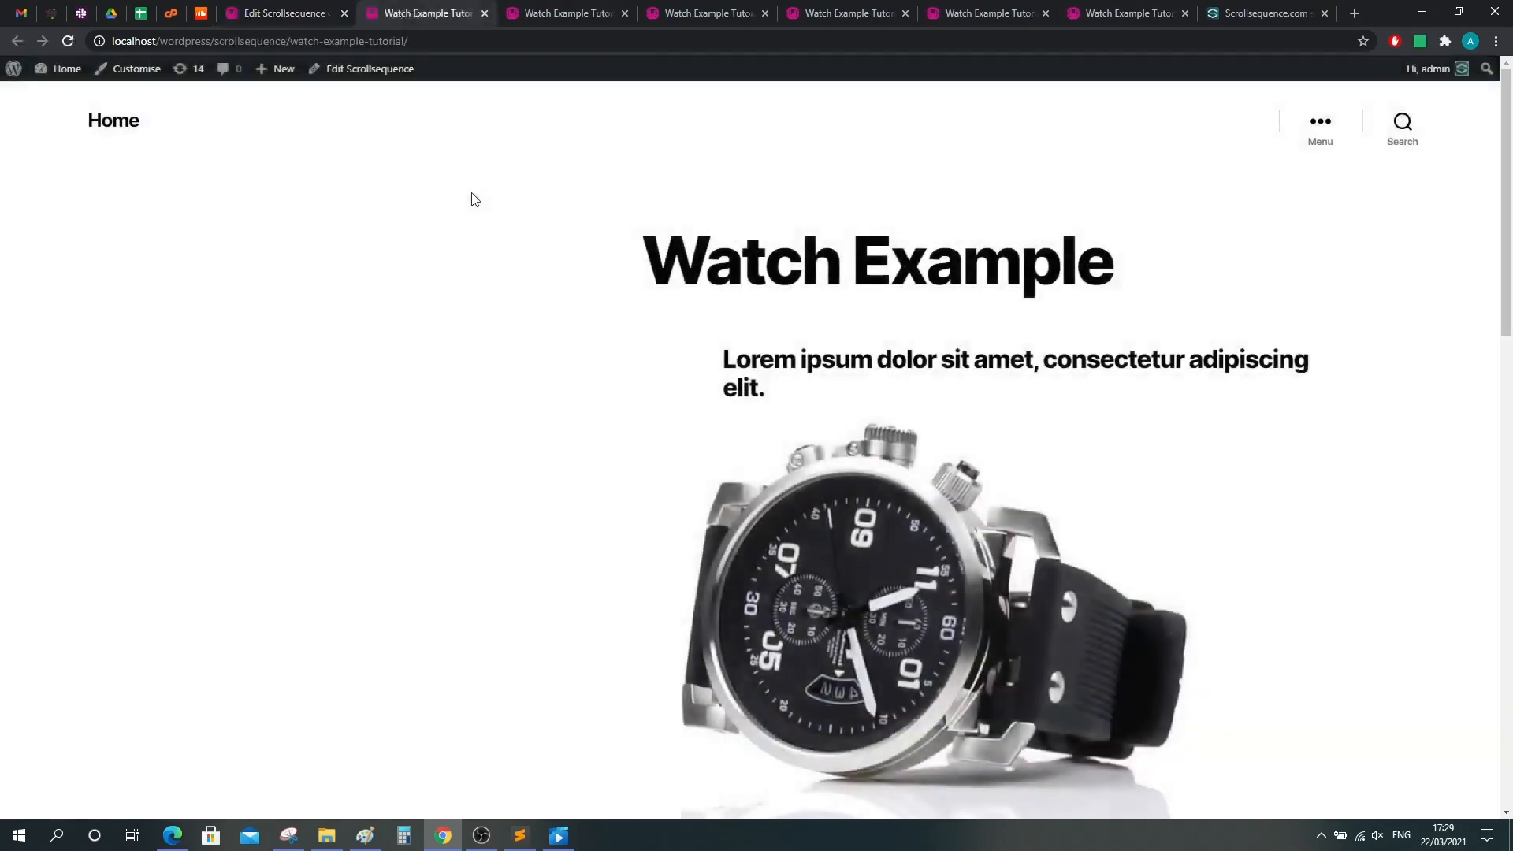
{"action": "scroll", "coordinate": [1507, 312], "scroll_direction": "down", "scroll_amount": 3}
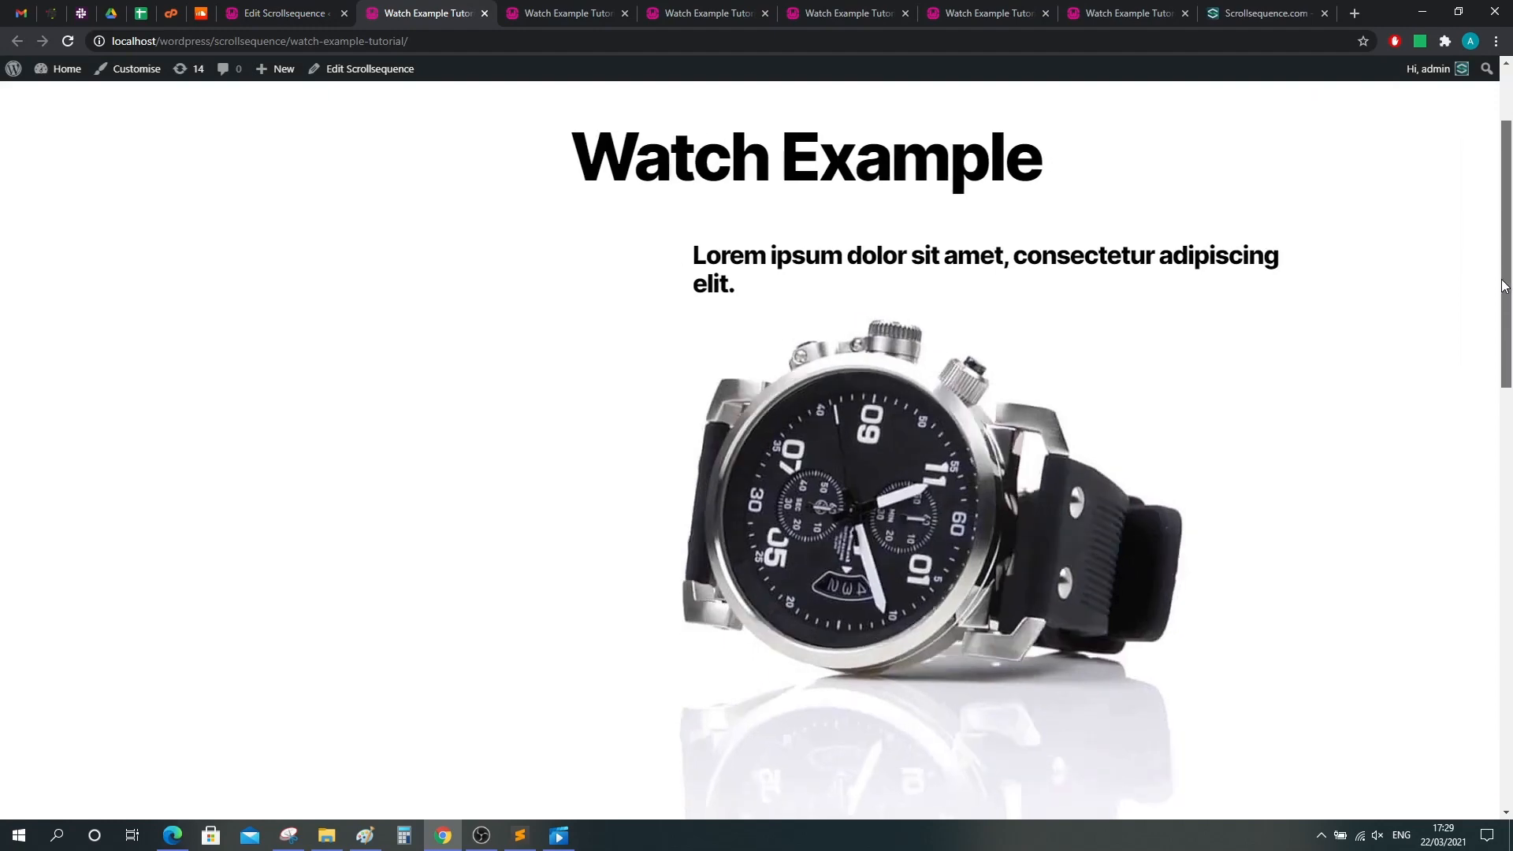
{"action": "left_click_drag", "start_coordinate": [1507, 318], "coordinate": [1509, 718]}
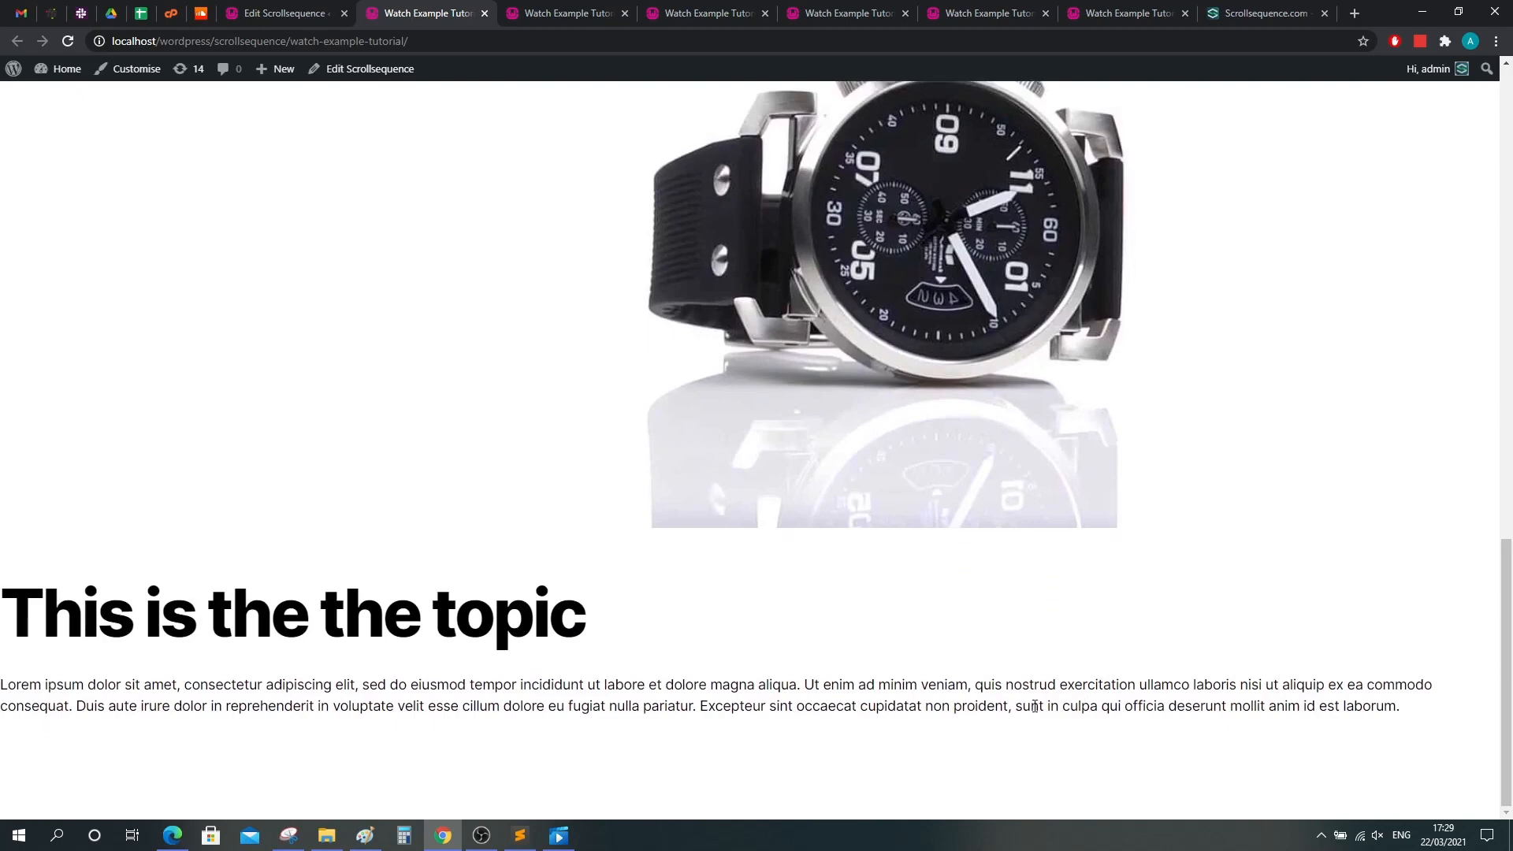
{"action": "left_click", "coordinate": [285, 17]}
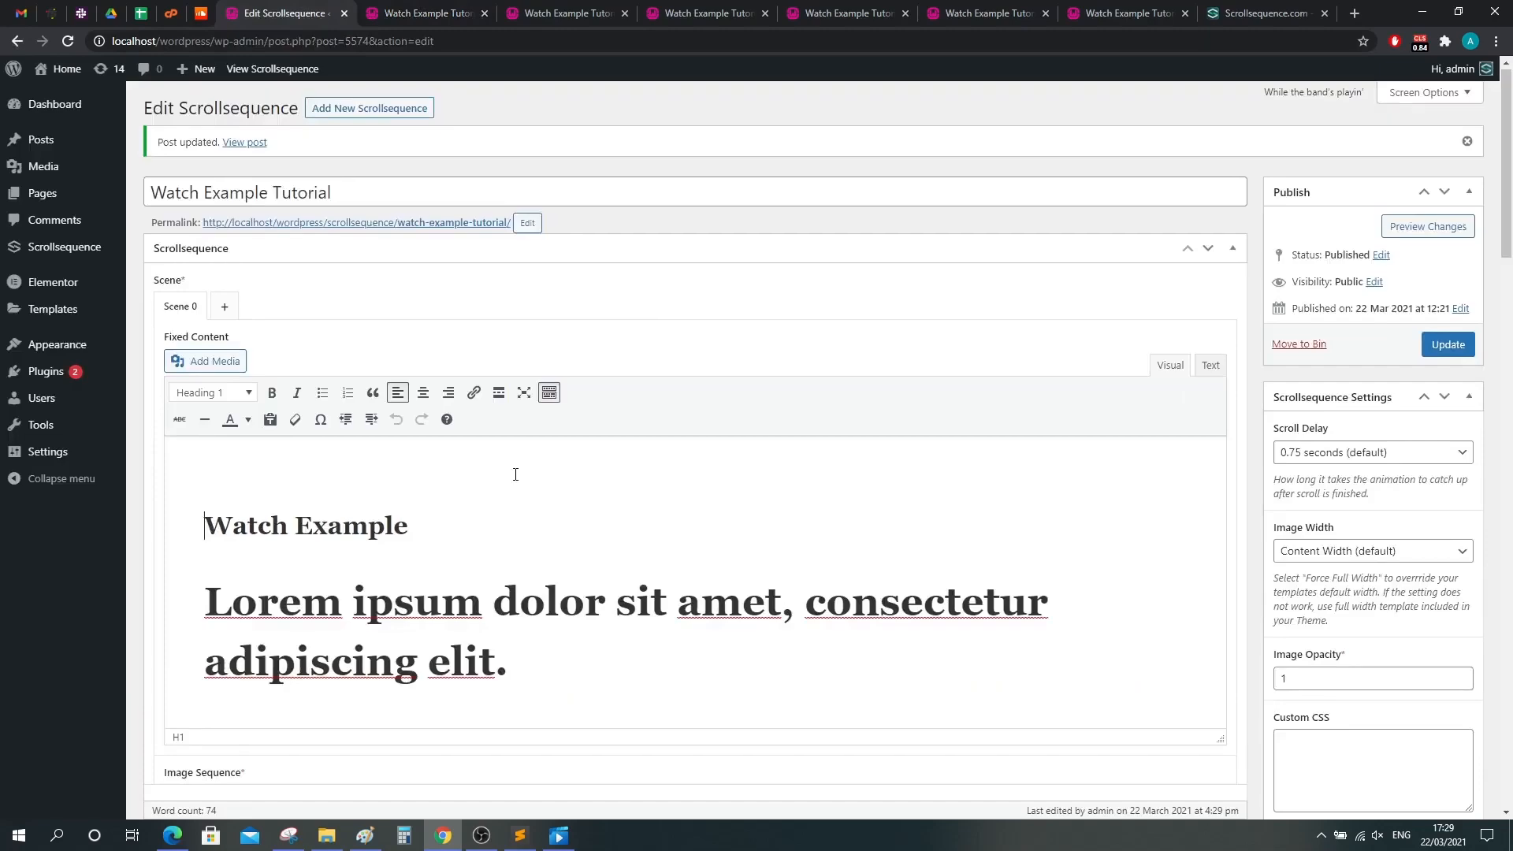
Place the [scrollsequence] shortcode below the Lorem ipsum paragraph in the Content Editor's text view and update the post.
{"action": "scroll", "coordinate": [530, 476], "scroll_direction": "down", "scroll_amount": 15}
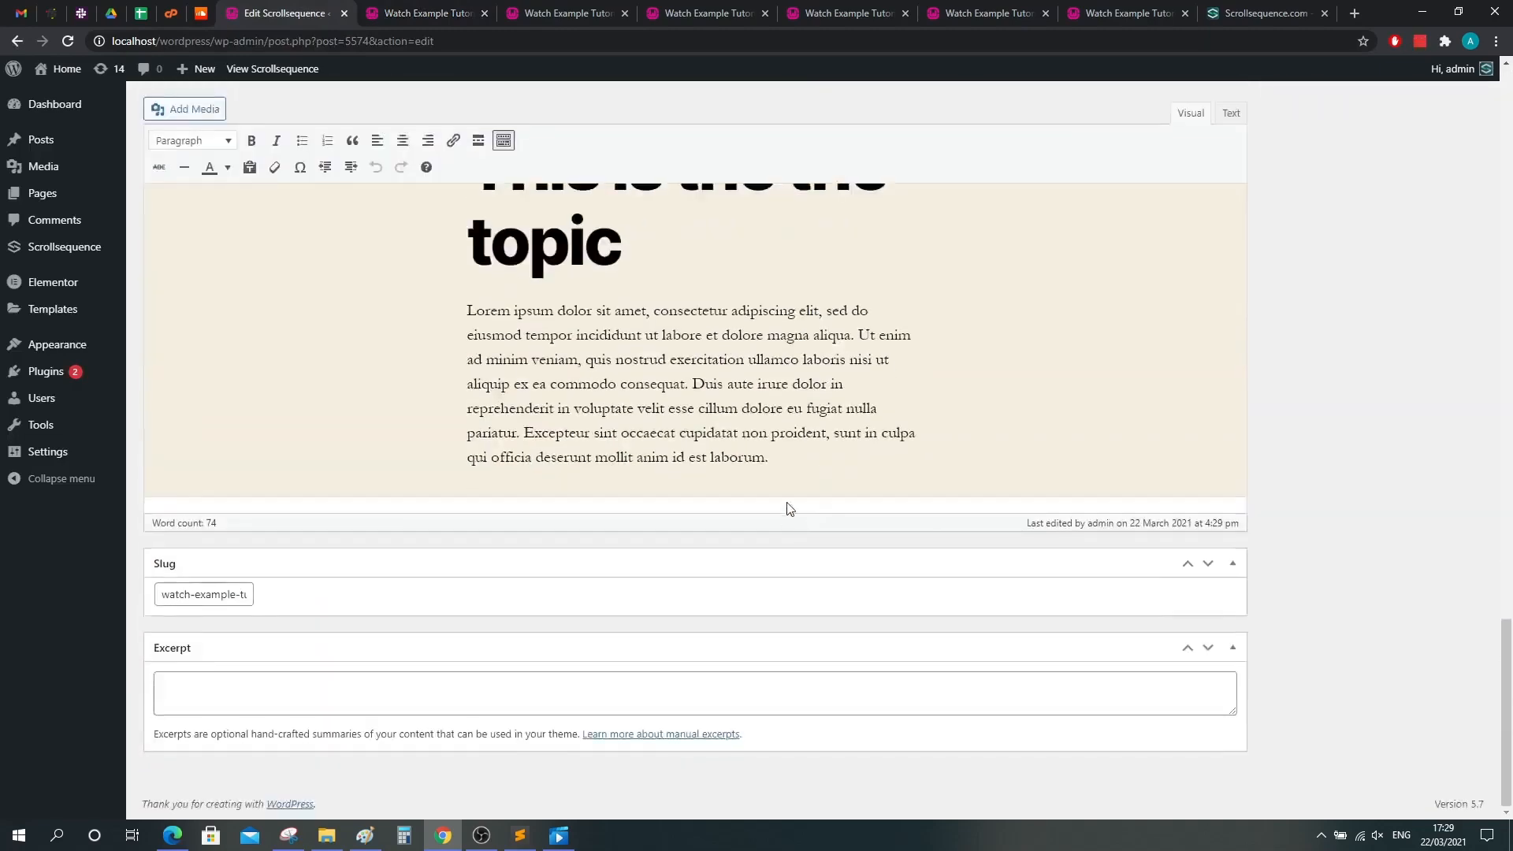
{"action": "scroll", "coordinate": [780, 510], "scroll_direction": "up", "scroll_amount": 4}
{"action": "left_click", "coordinate": [1231, 340]}
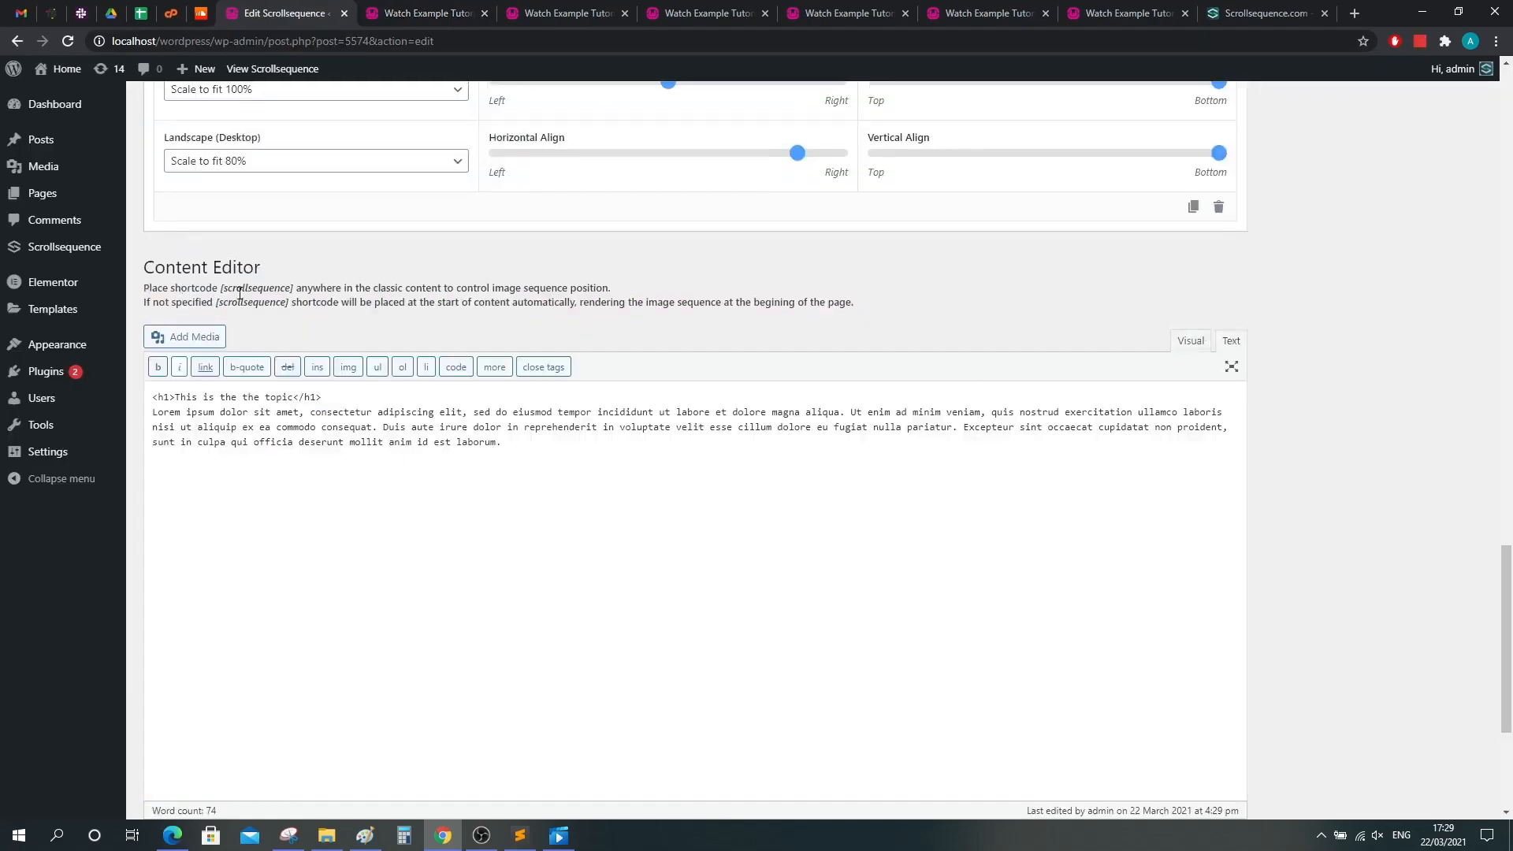
{"action": "left_click_drag", "start_coordinate": [222, 288], "coordinate": [300, 285]}
{"action": "key", "text": "ctrl+c"}
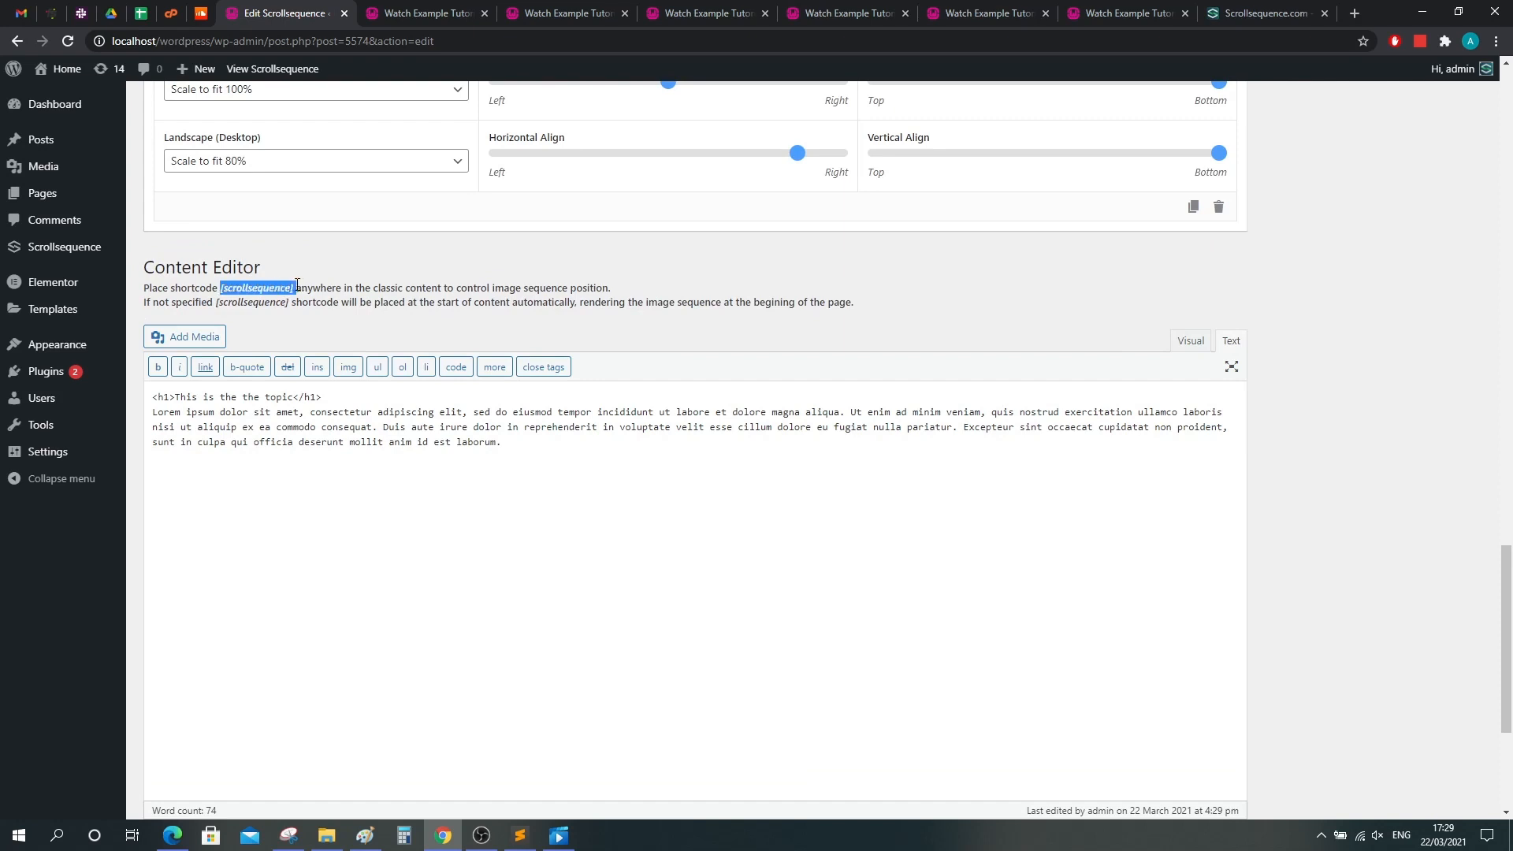
{"action": "left_click", "coordinate": [154, 399]}
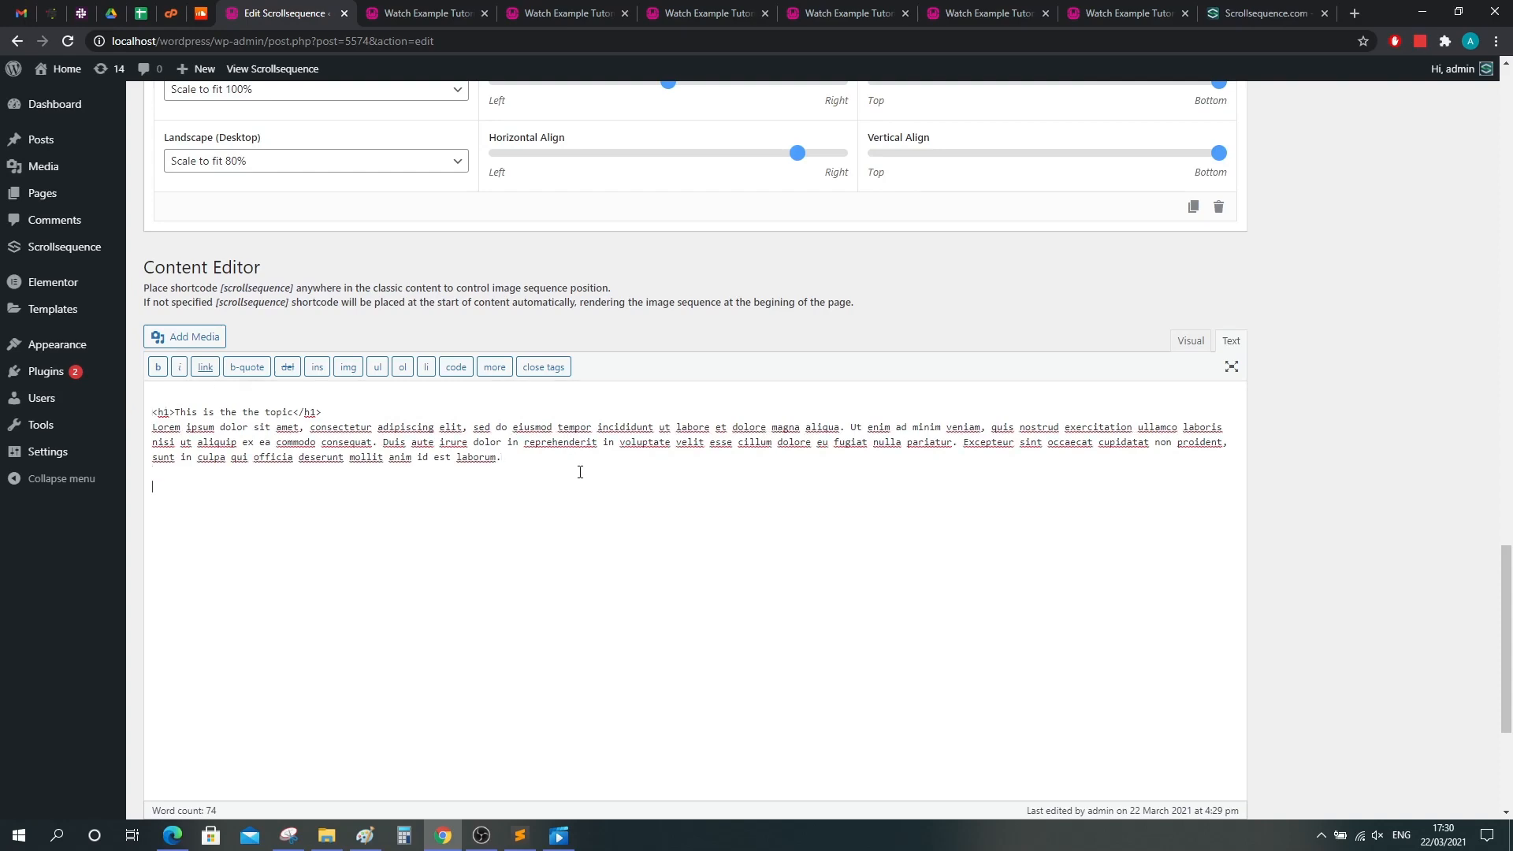
{"action": "key", "text": "ctrl+v"}
{"action": "scroll", "coordinate": [1507, 428], "scroll_direction": "up", "scroll_amount": 20}
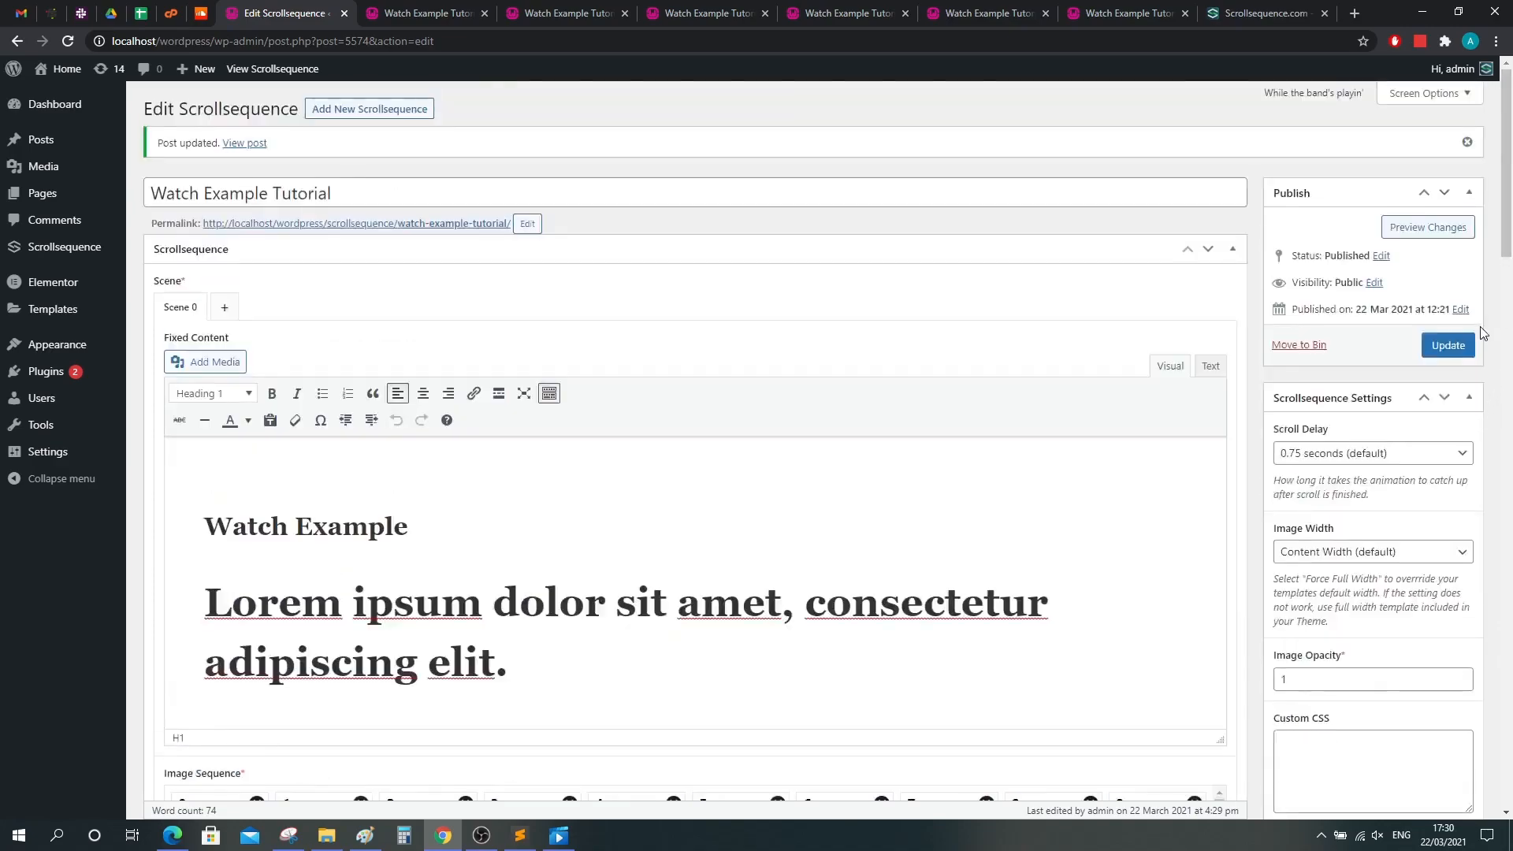
{"action": "left_click", "coordinate": [1446, 347]}
View the published page in a new tab, checking where the heading and paragraph sit relative to the watch sequence.
{"action": "scroll", "coordinate": [615, 331], "scroll_direction": "down", "scroll_amount": 7}
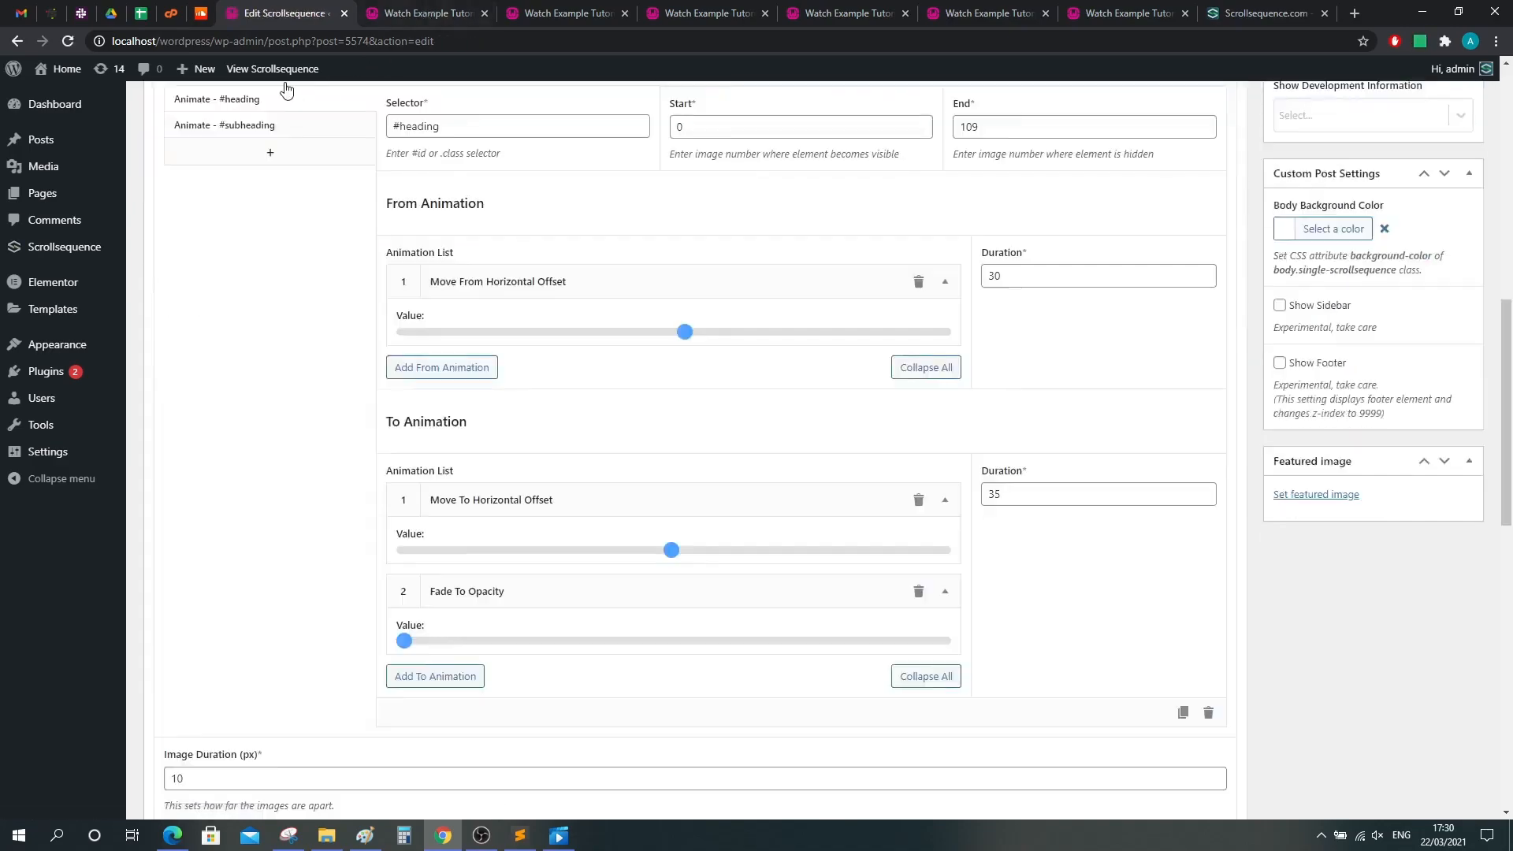
{"action": "middle_click", "coordinate": [277, 71]}
{"action": "left_click", "coordinate": [518, 11]}
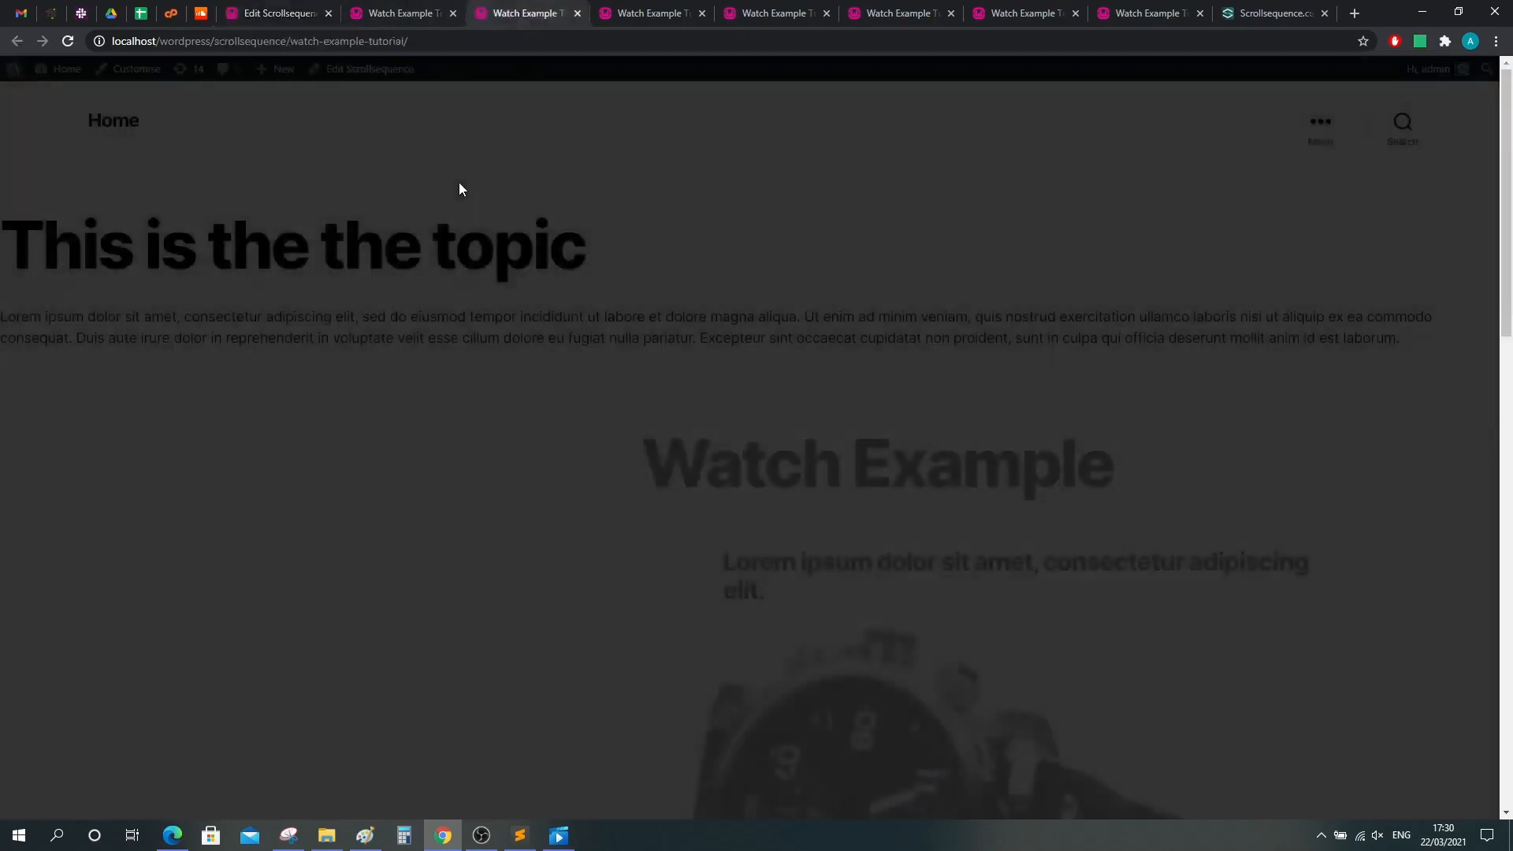
{"action": "left_click_drag", "start_coordinate": [35, 234], "coordinate": [1434, 335]}
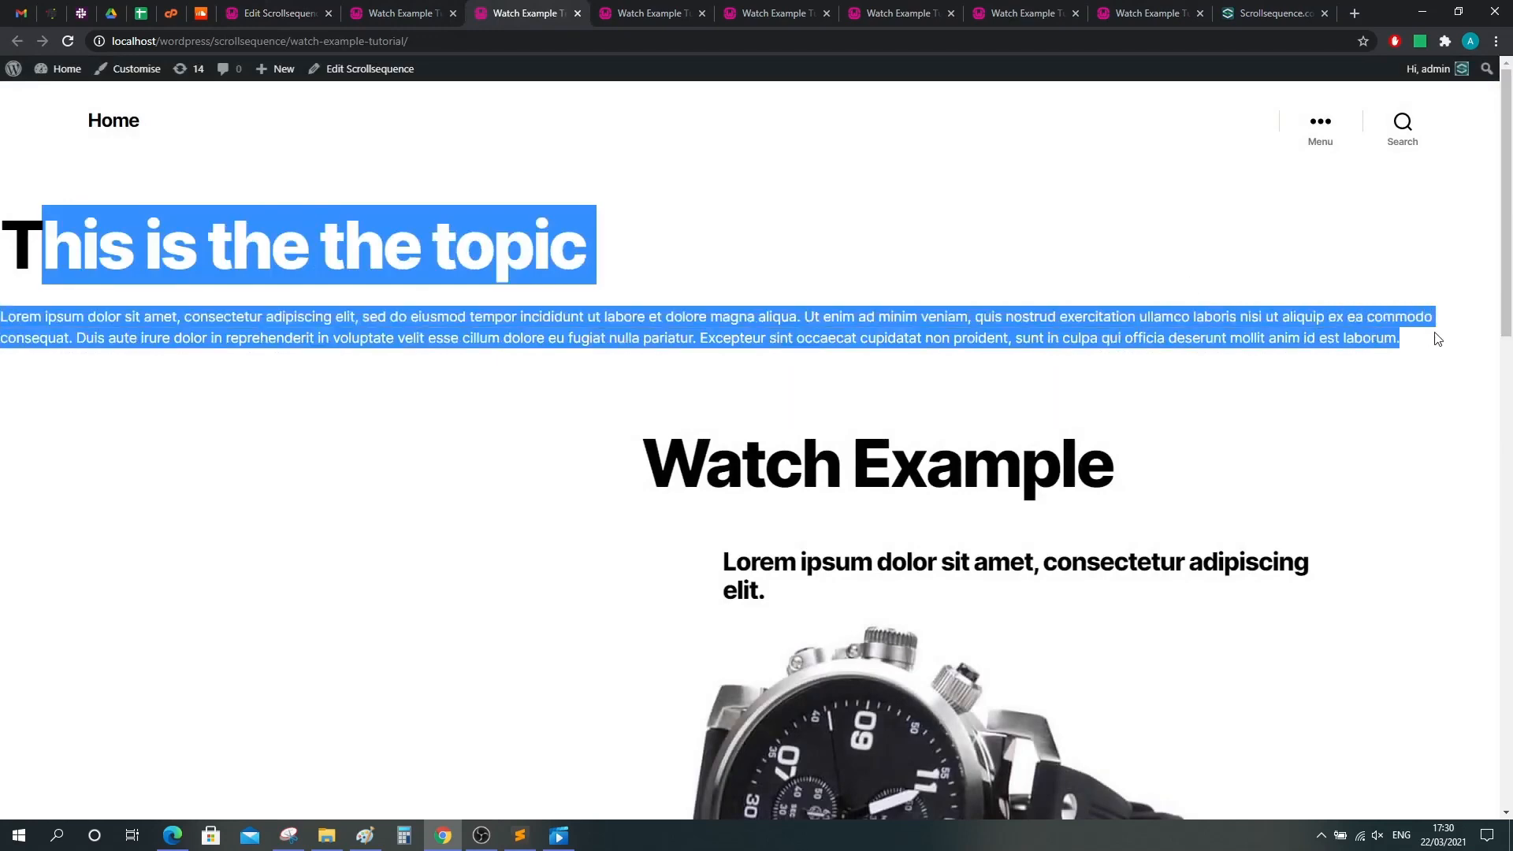
{"action": "scroll", "coordinate": [1387, 345], "scroll_direction": "down", "scroll_amount": 3}
{"action": "scroll", "coordinate": [1199, 408], "scroll_direction": "down", "scroll_amount": 10}
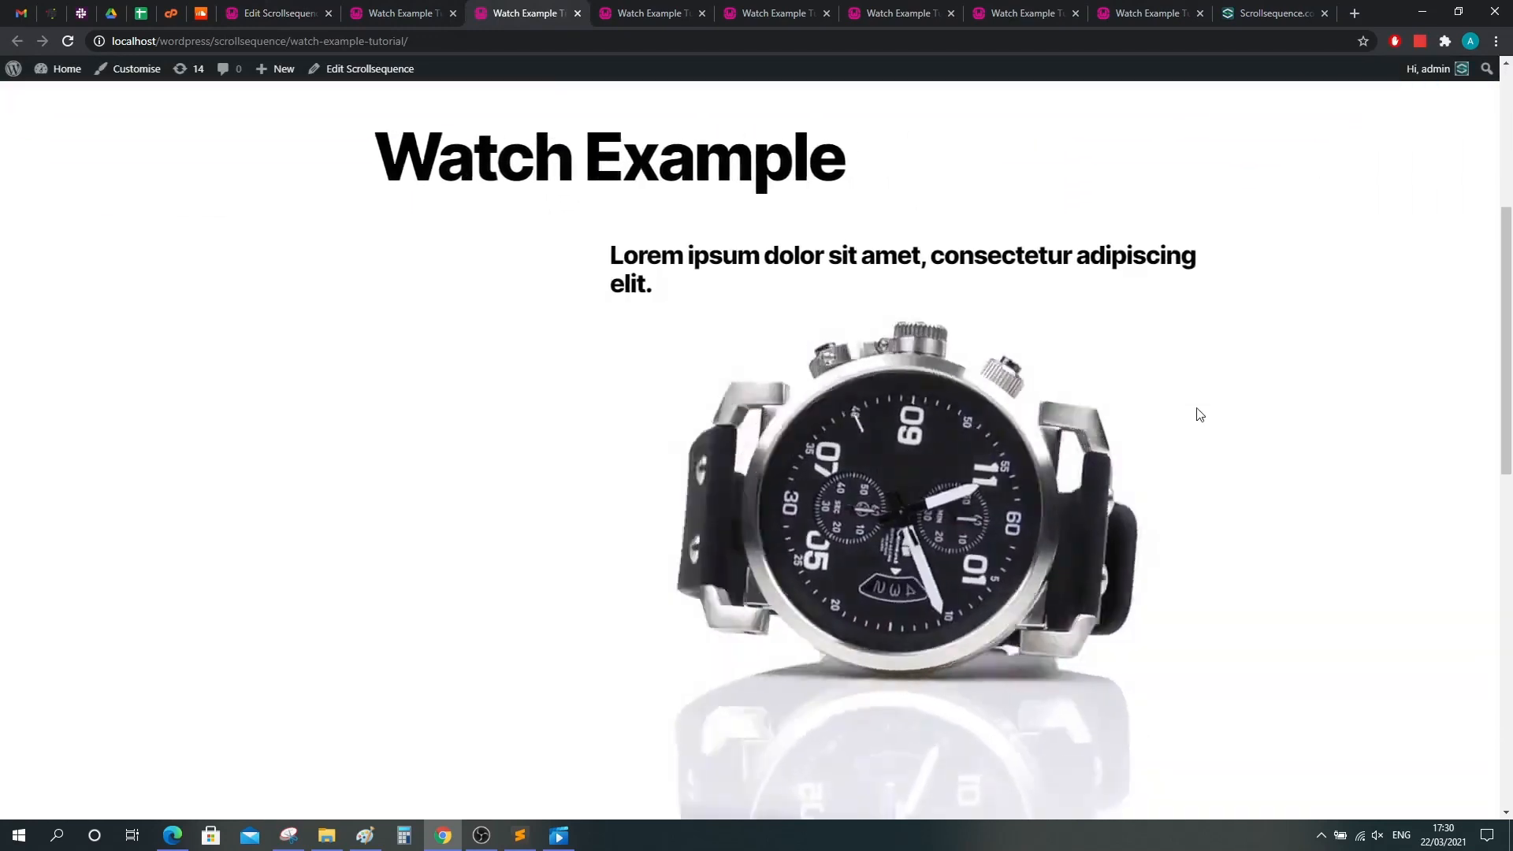
{"action": "scroll", "coordinate": [1198, 416], "scroll_direction": "down", "scroll_amount": 5}
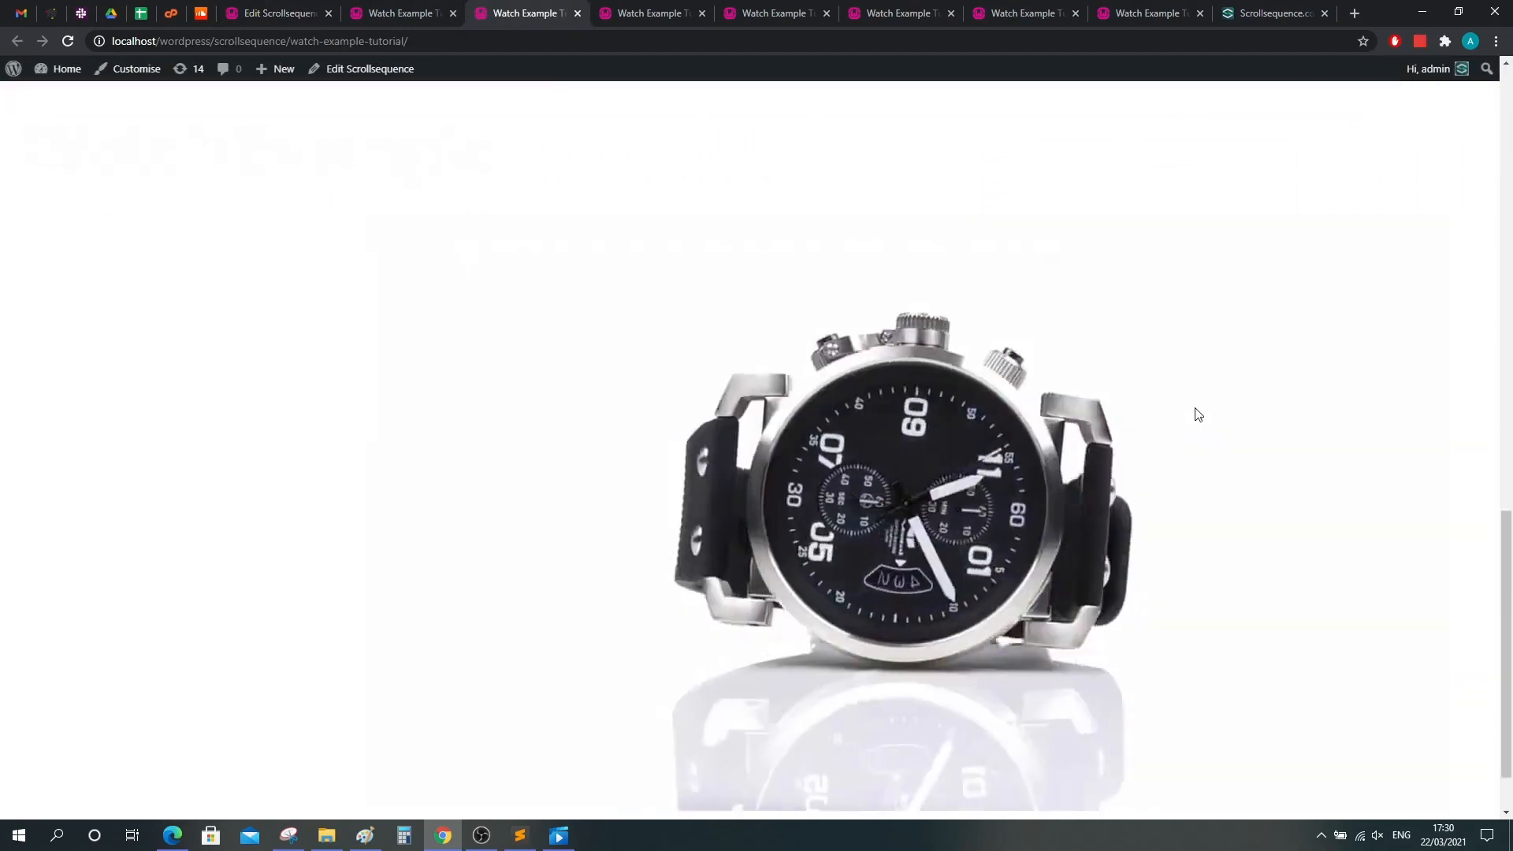
{"action": "scroll", "coordinate": [1190, 421], "scroll_direction": "up", "scroll_amount": 3}
{"action": "scroll", "coordinate": [1192, 422], "scroll_direction": "up", "scroll_amount": 15}
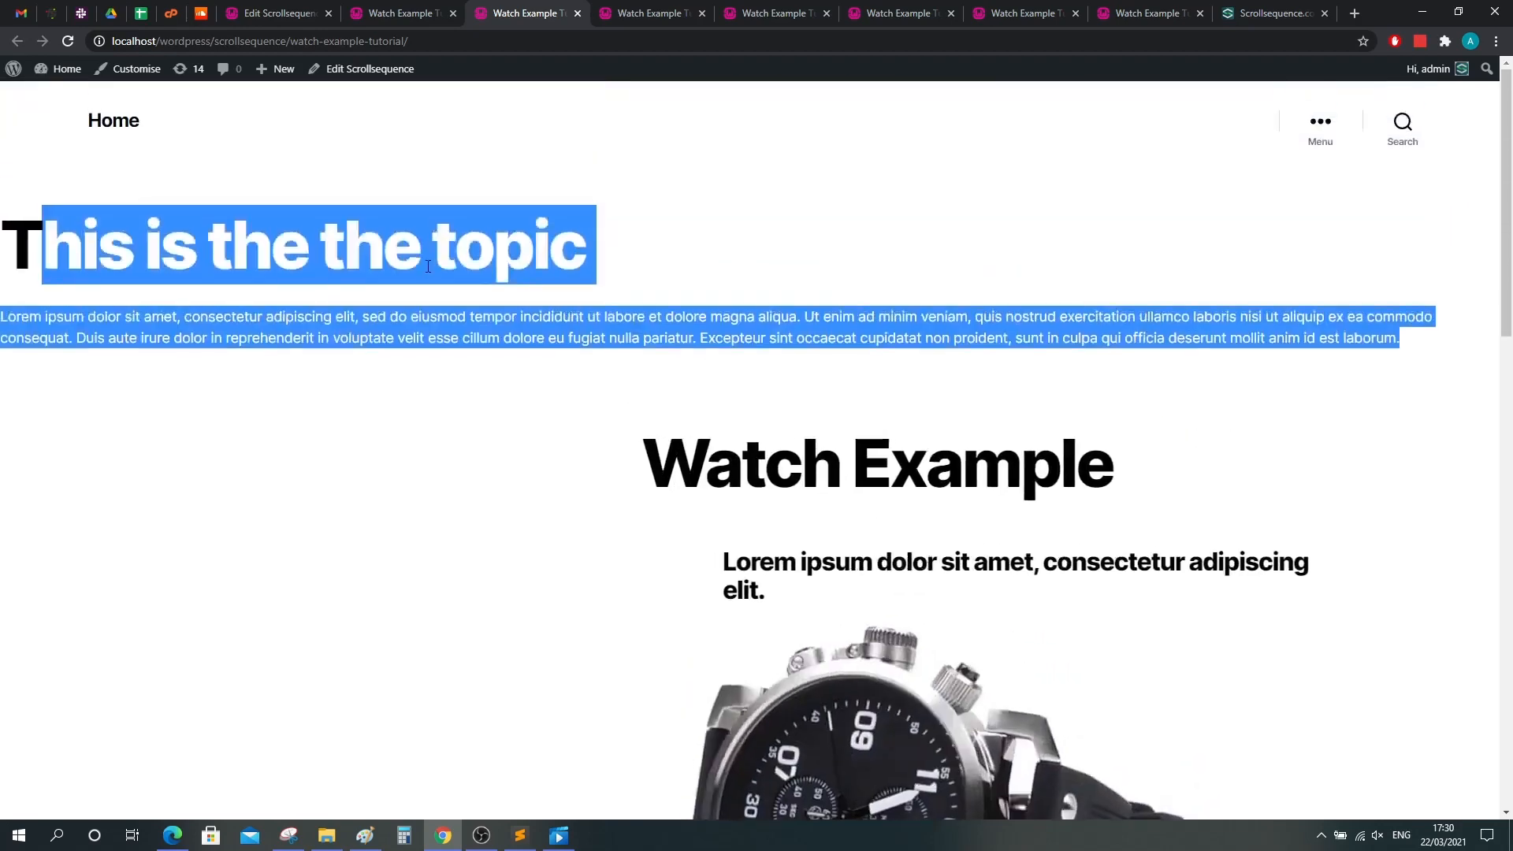
{"action": "left_click", "coordinate": [500, 325]}
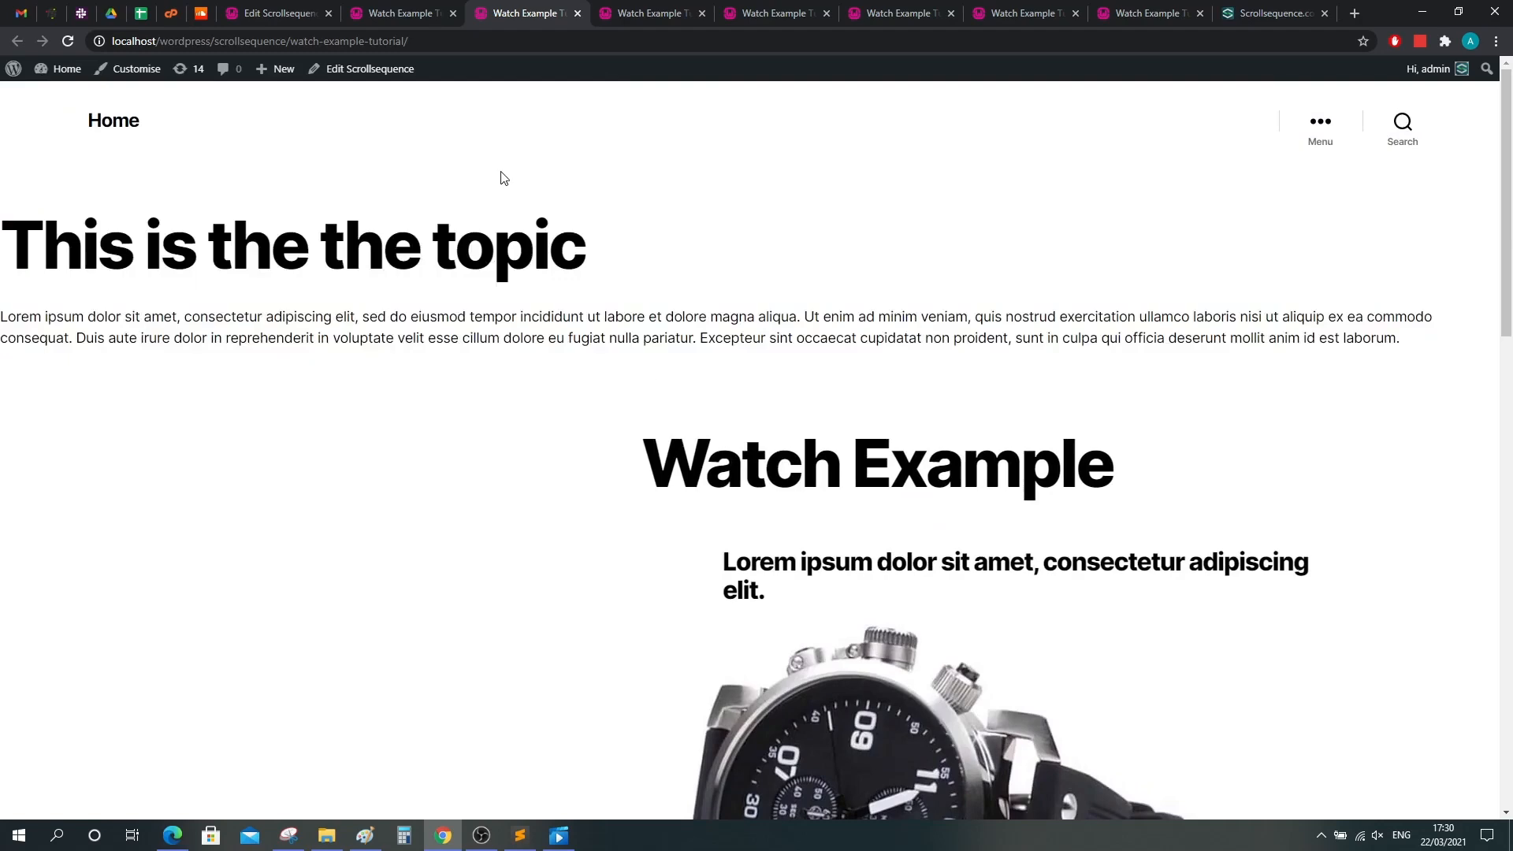
Return to the post editor and add an empty id="" attribute to the scrollsequence shortcode in the Content Editor.
{"action": "left_click", "coordinate": [407, 8]}
{"action": "left_click", "coordinate": [273, 8]}
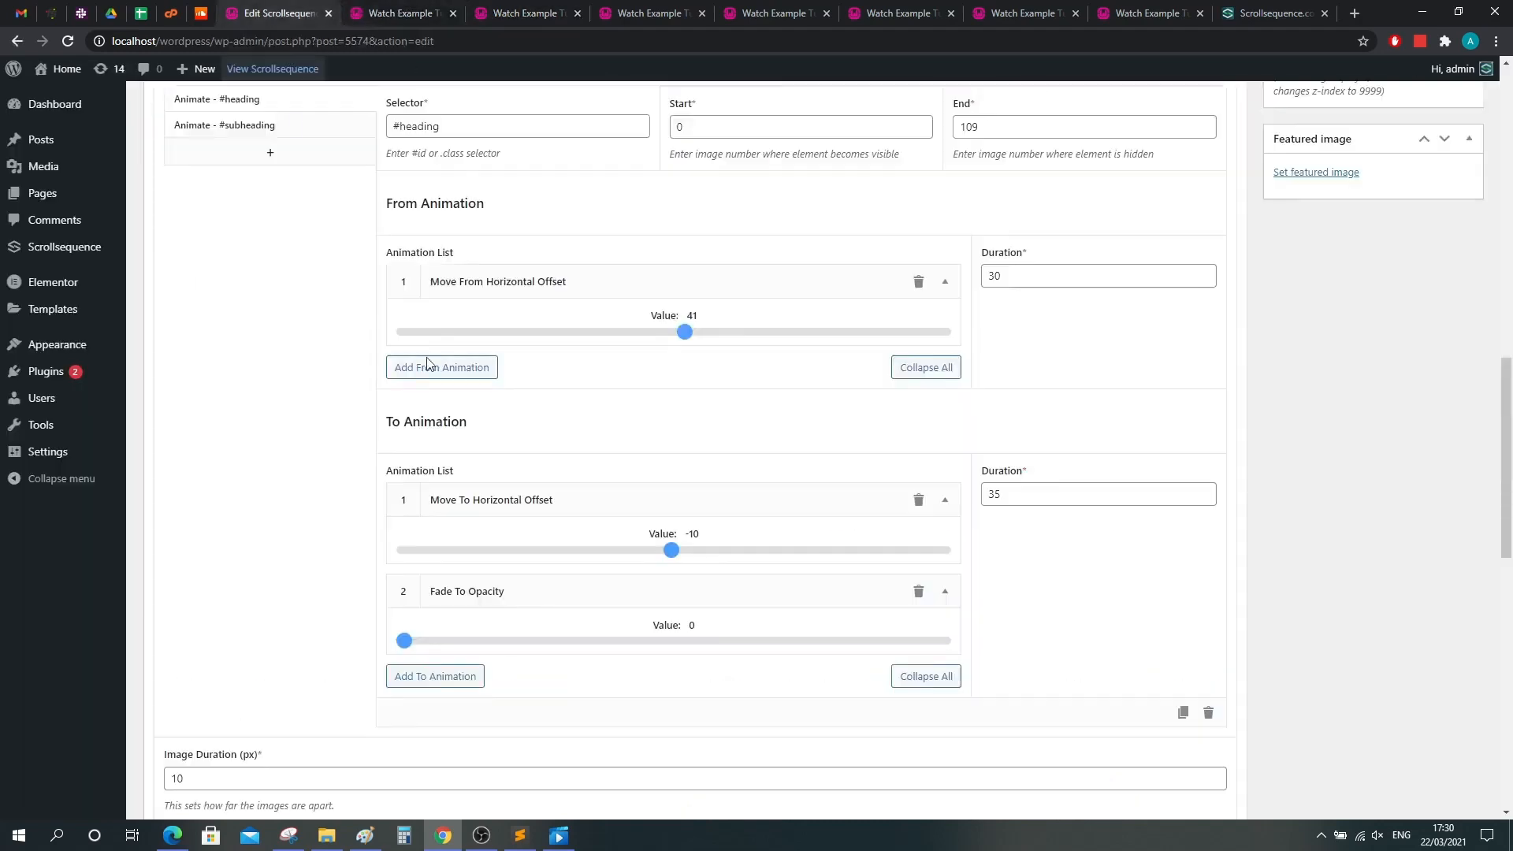
{"action": "scroll", "coordinate": [364, 277], "scroll_direction": "down", "scroll_amount": 10}
{"action": "left_click_drag", "start_coordinate": [252, 369], "coordinate": [150, 370]}
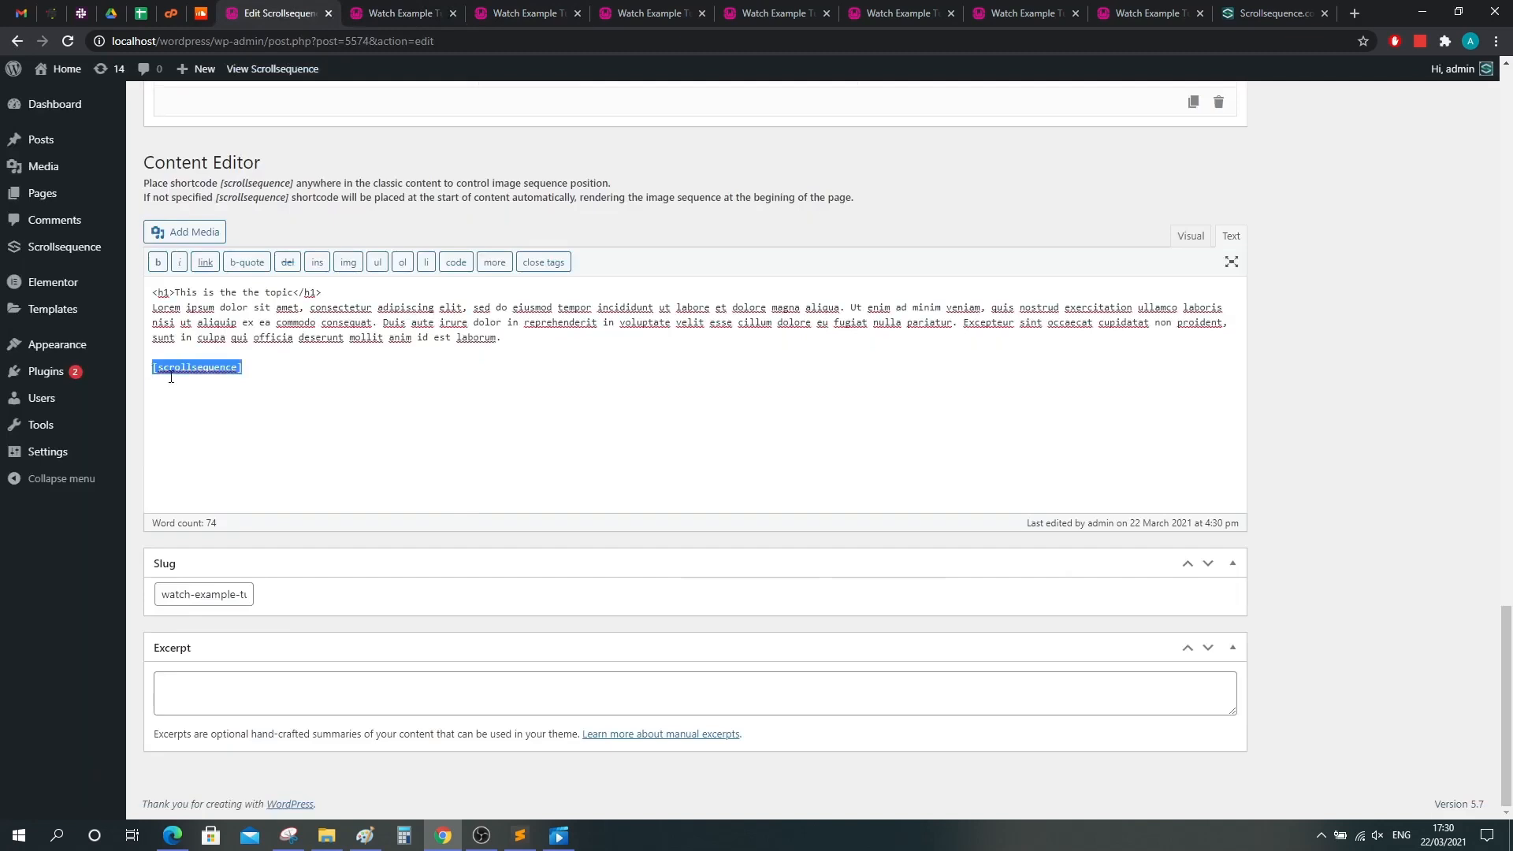
{"action": "left_click", "coordinate": [213, 368]}
{"action": "type", "text": "id=\"\""}
Copy the post ID 5574 from the page address into the shortcode's id attribute, giving [scrollsequence id="5574"].
{"action": "left_click_drag", "start_coordinate": [347, 41], "coordinate": [367, 47]}
{"action": "key", "text": "ctrl+c"}
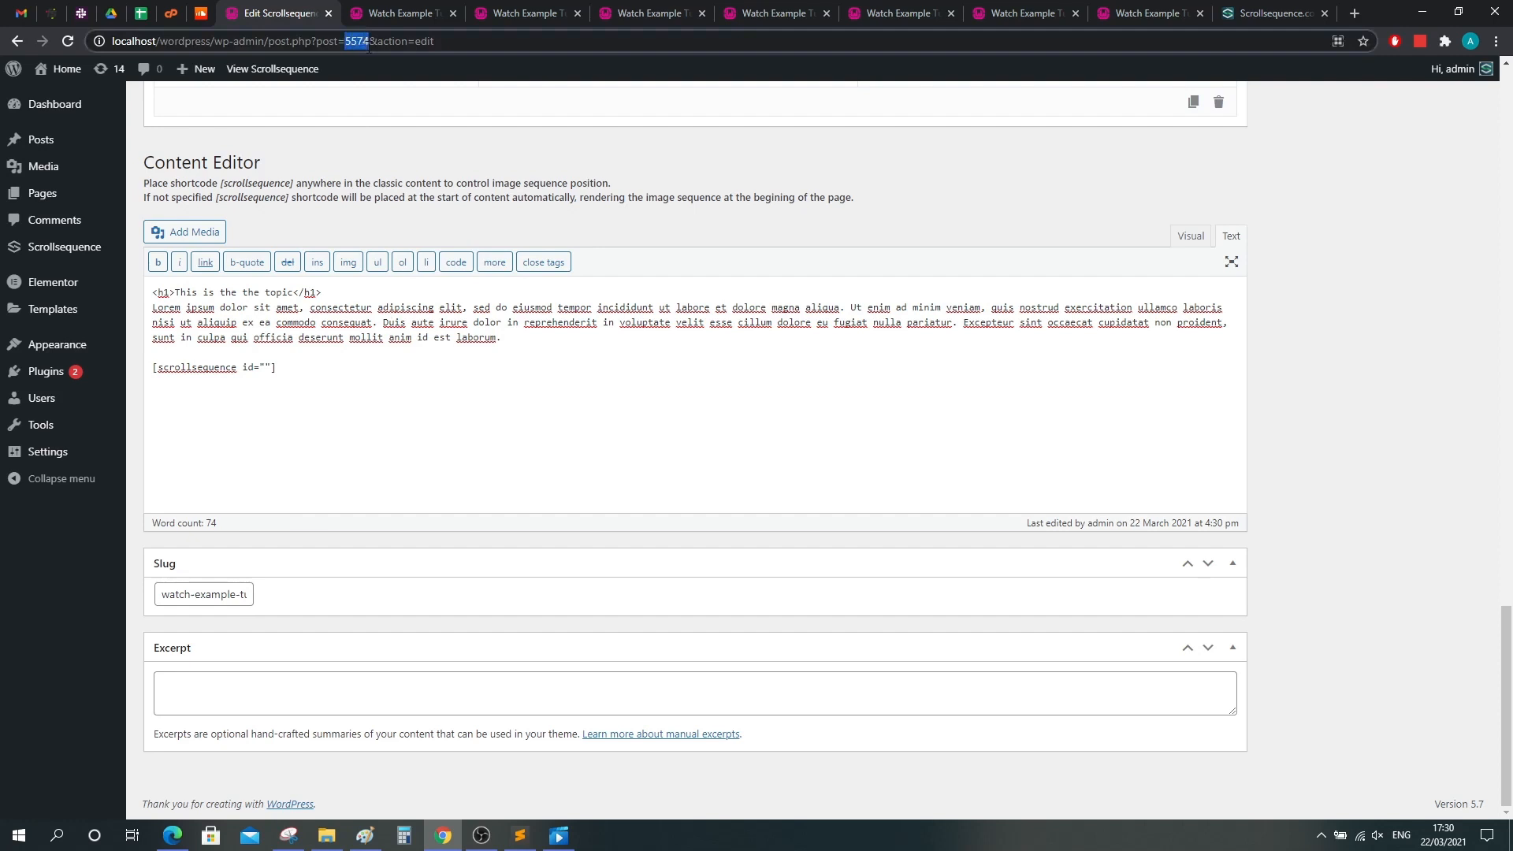
{"action": "left_click", "coordinate": [268, 365]}
{"action": "key", "text": "ctrl+v"}
{"action": "left_click_drag", "start_coordinate": [341, 382], "coordinate": [145, 388]}
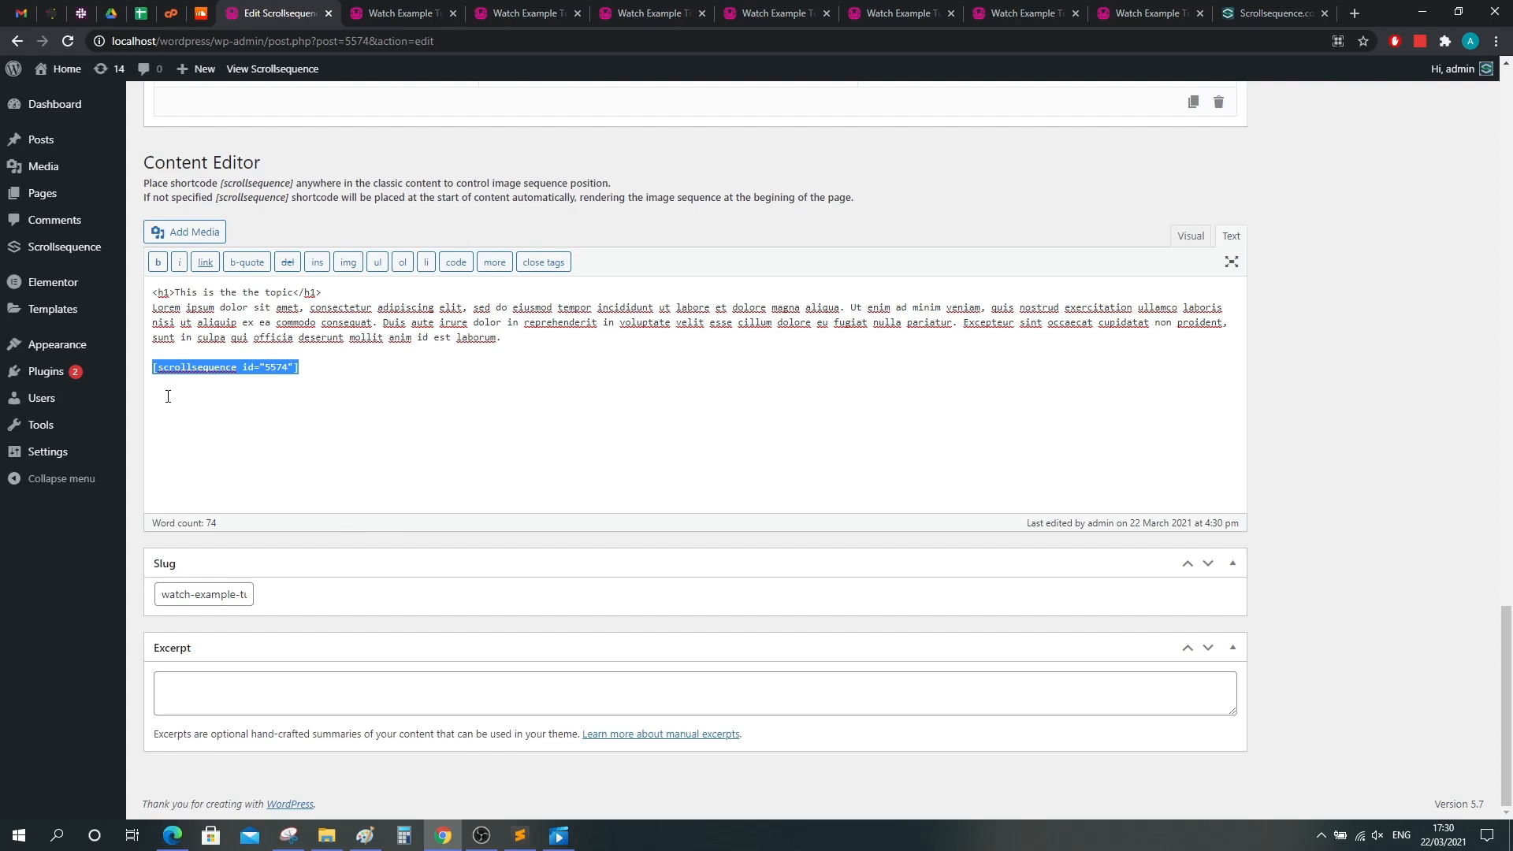
{"action": "left_click", "coordinate": [243, 368]}
{"action": "left_click_drag", "start_coordinate": [243, 368], "coordinate": [296, 371]}
{"action": "left_click", "coordinate": [341, 401]}
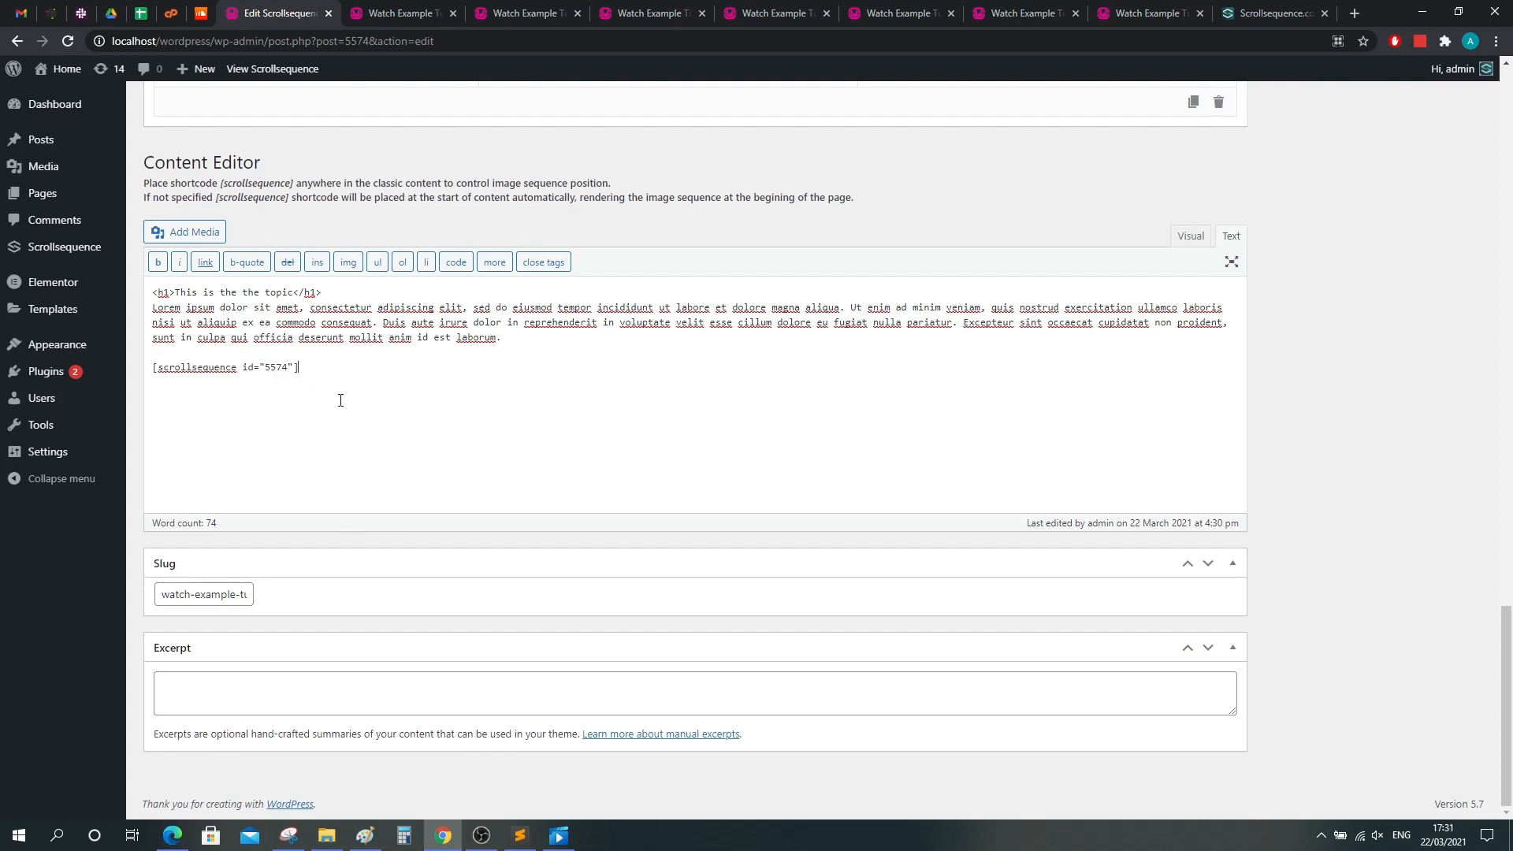
View the earlier opened Watch Example page, going back through the watch animation and its heading and subheading.
{"action": "left_click", "coordinate": [402, 14]}
{"action": "scroll", "coordinate": [647, 465], "scroll_direction": "up", "scroll_amount": 5}
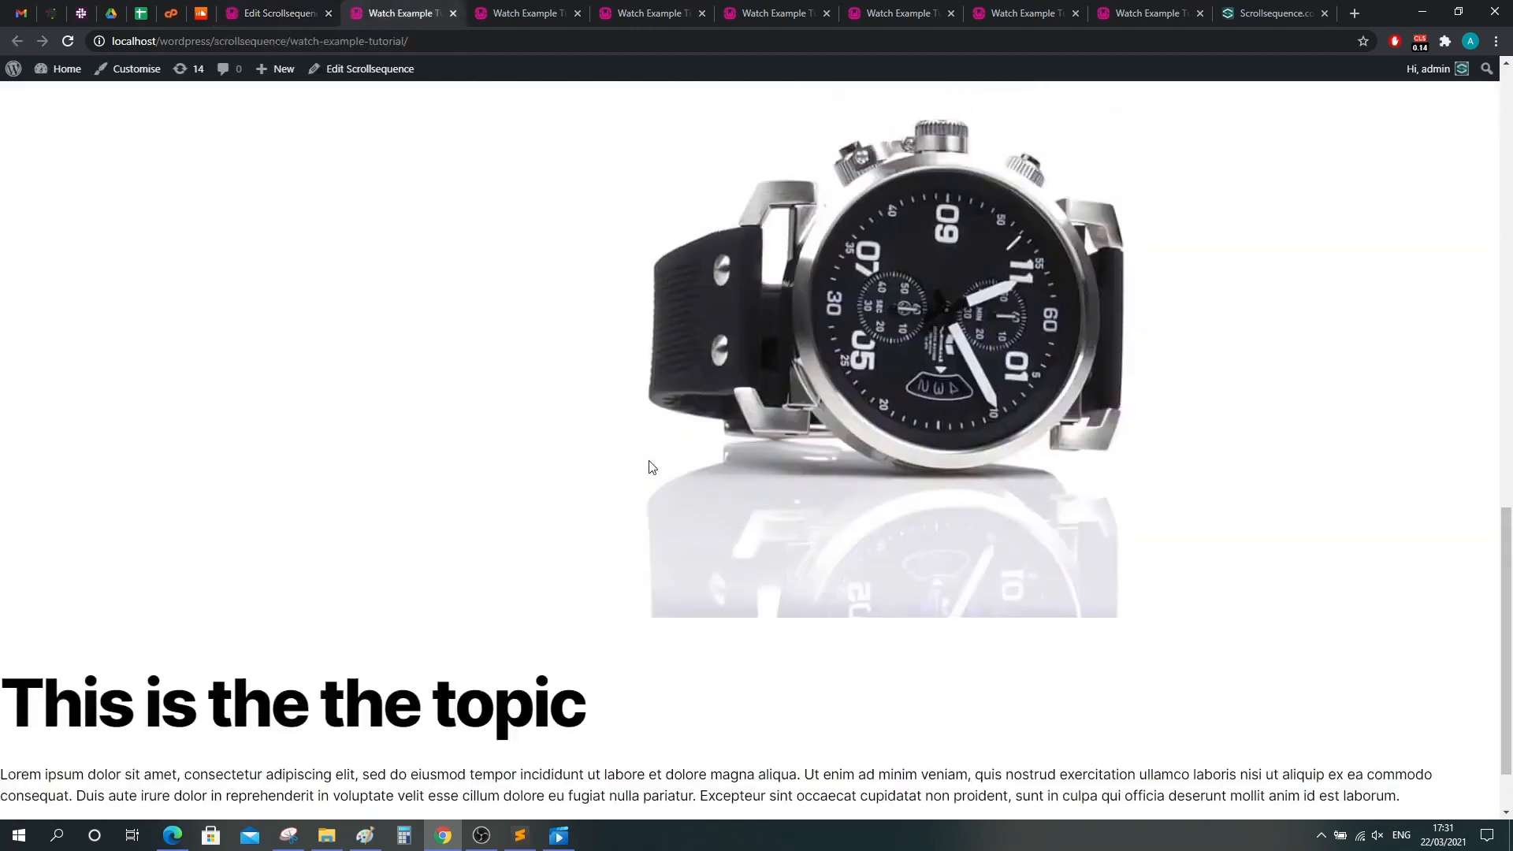
{"action": "scroll", "coordinate": [648, 466], "scroll_direction": "up", "scroll_amount": 10}
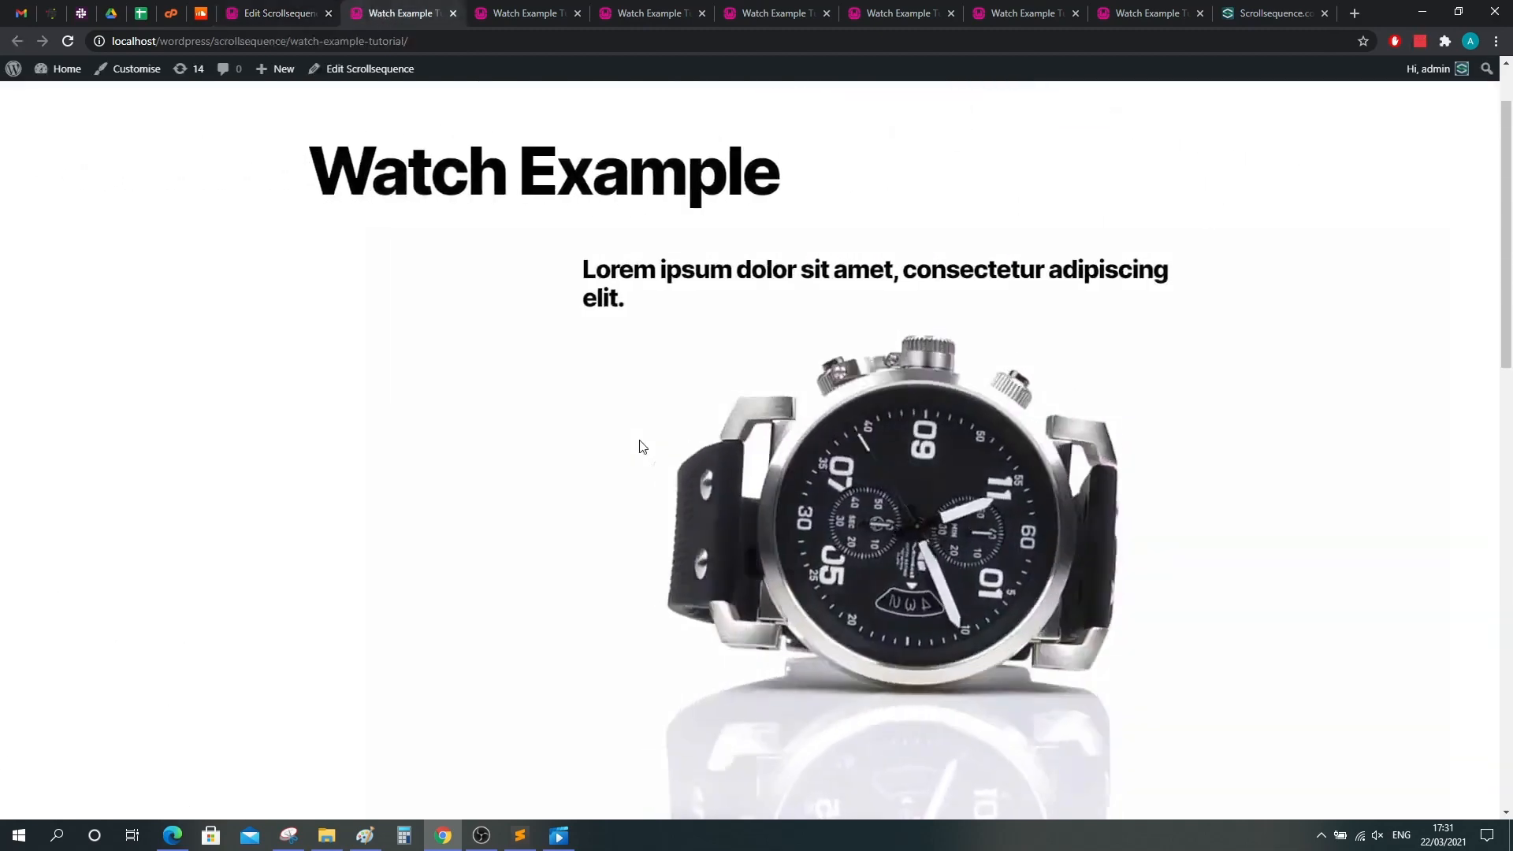
{"action": "scroll", "coordinate": [676, 434], "scroll_direction": "down", "scroll_amount": 5}
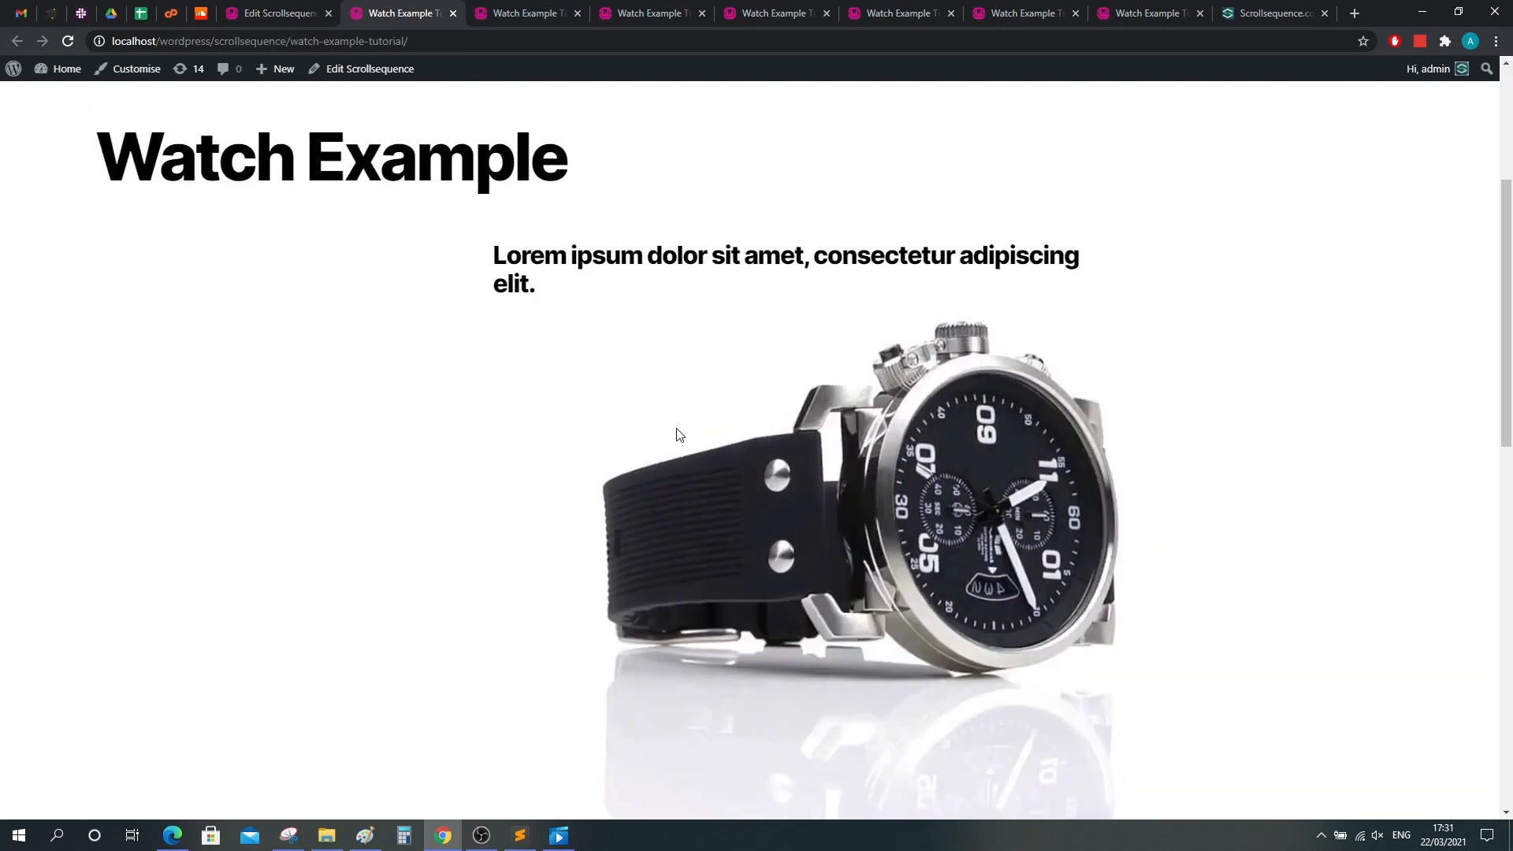